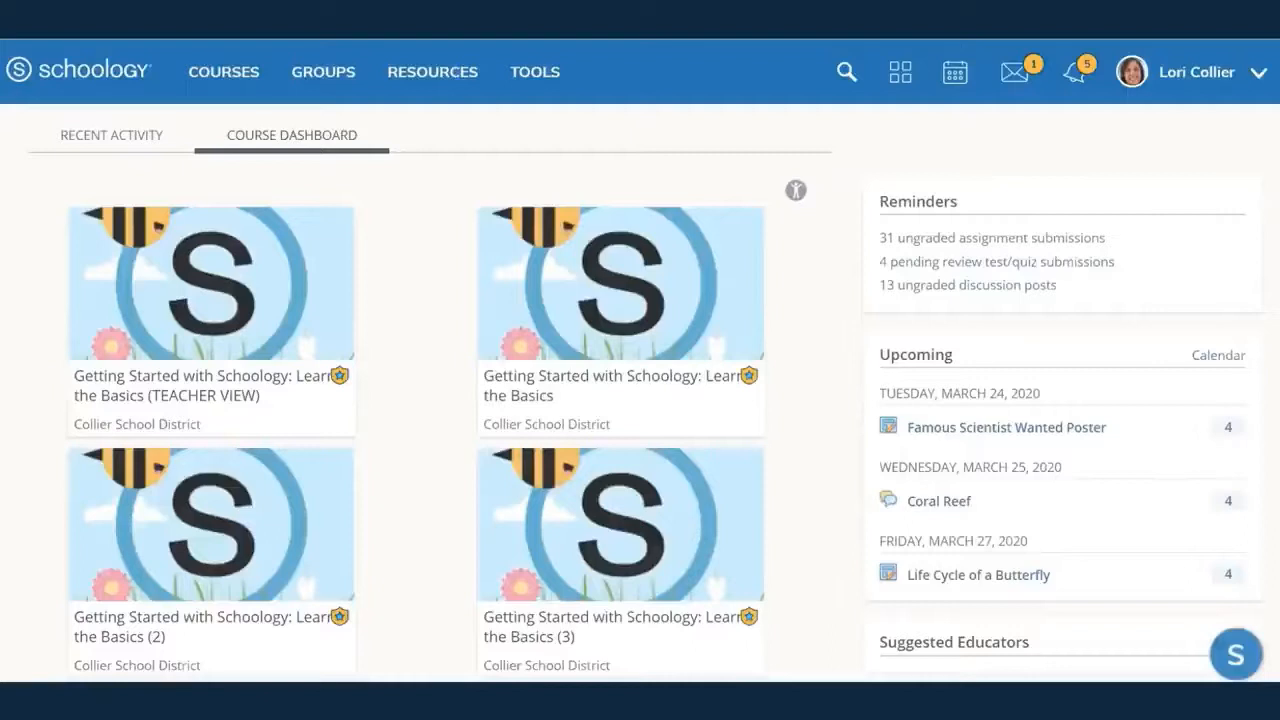
- View the recent activity feed, read the student's message titled Question about poster project, and check the notifications
click(105, 143)
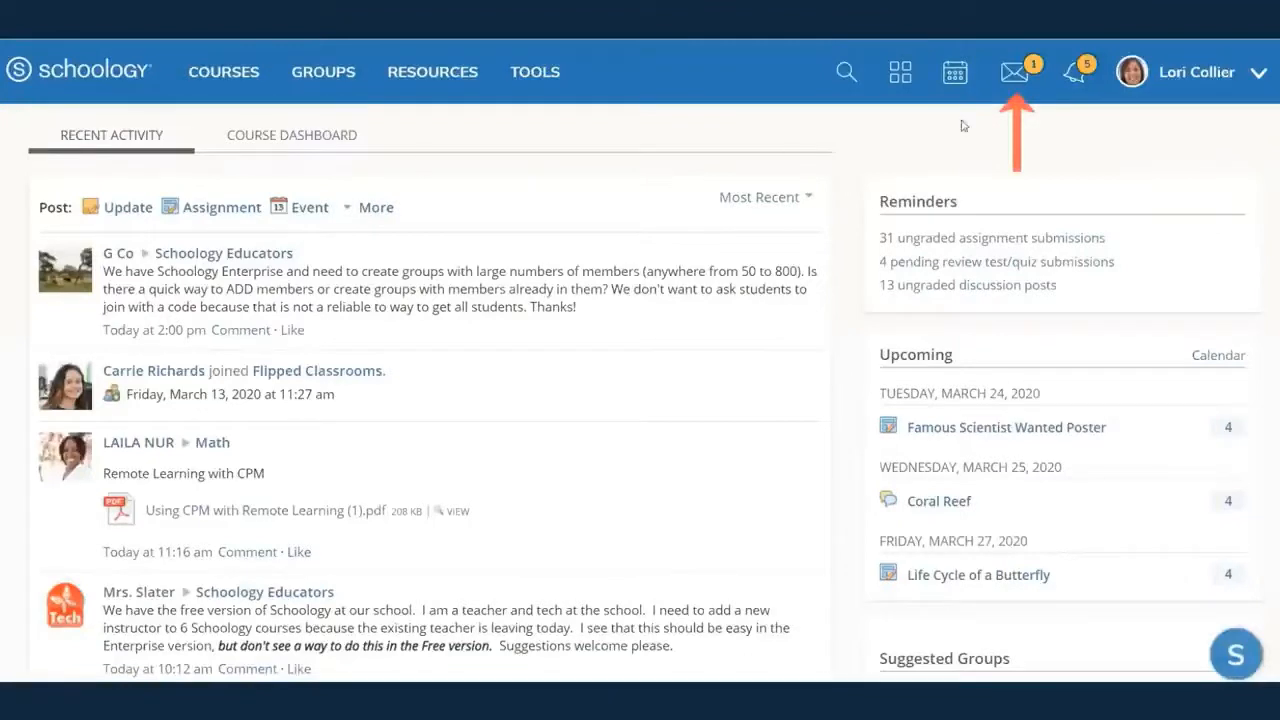
click(1013, 88)
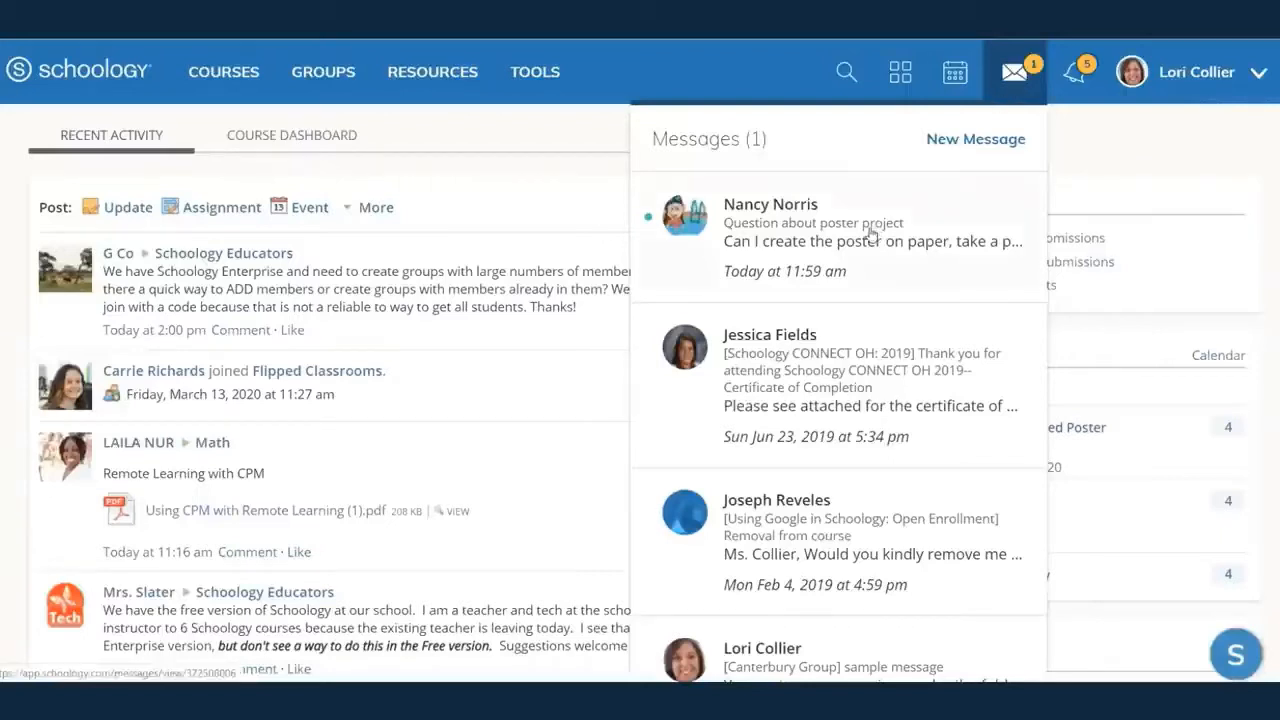
click(804, 250)
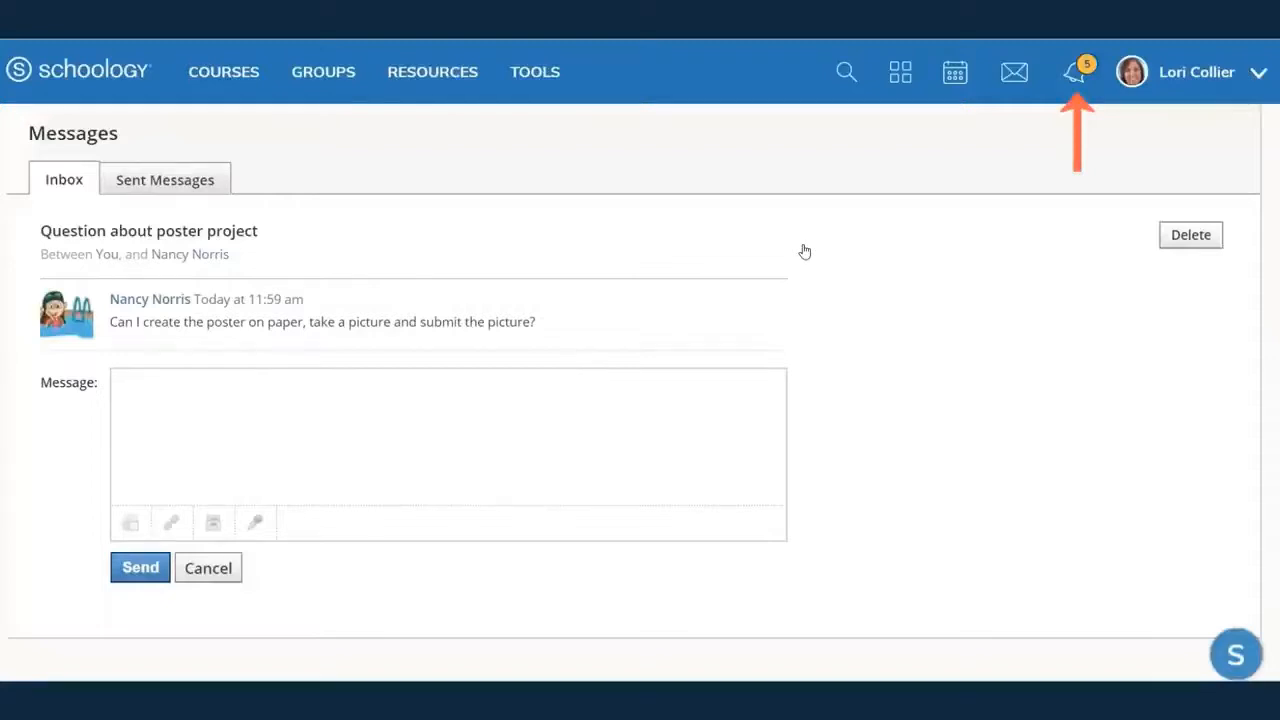
click(1079, 88)
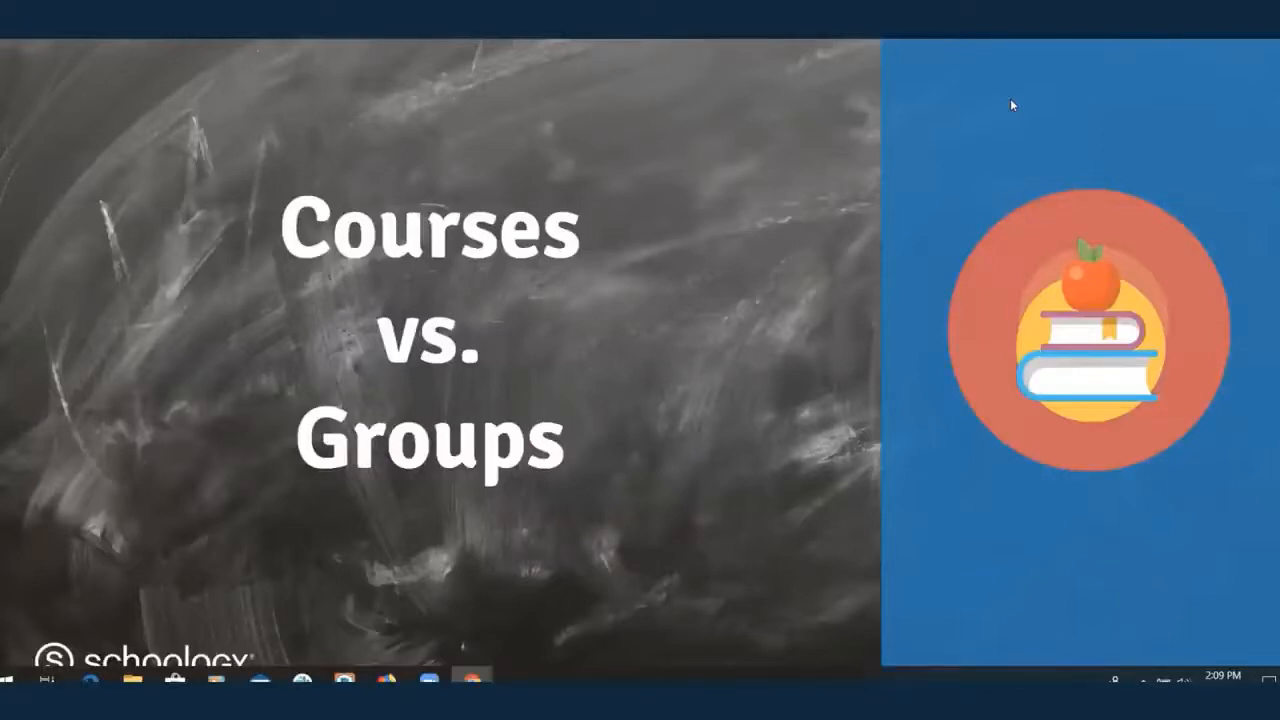
mouse_move(246, 554)
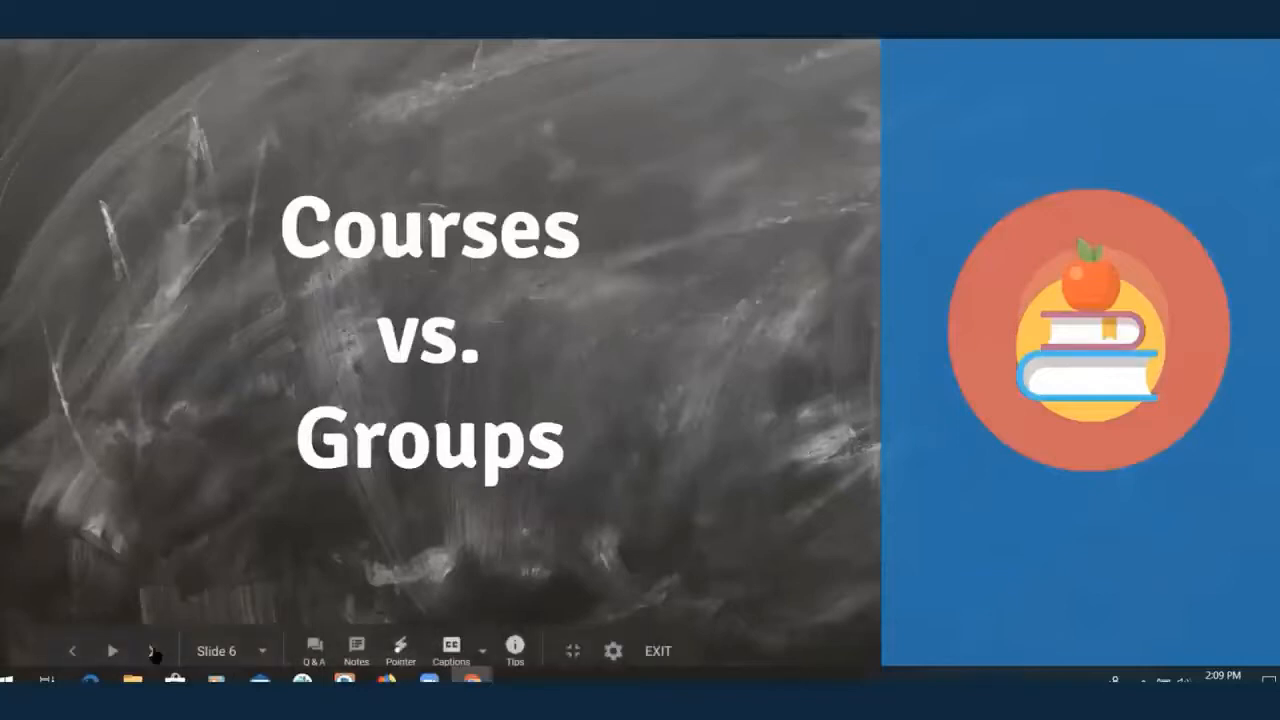
click(152, 651)
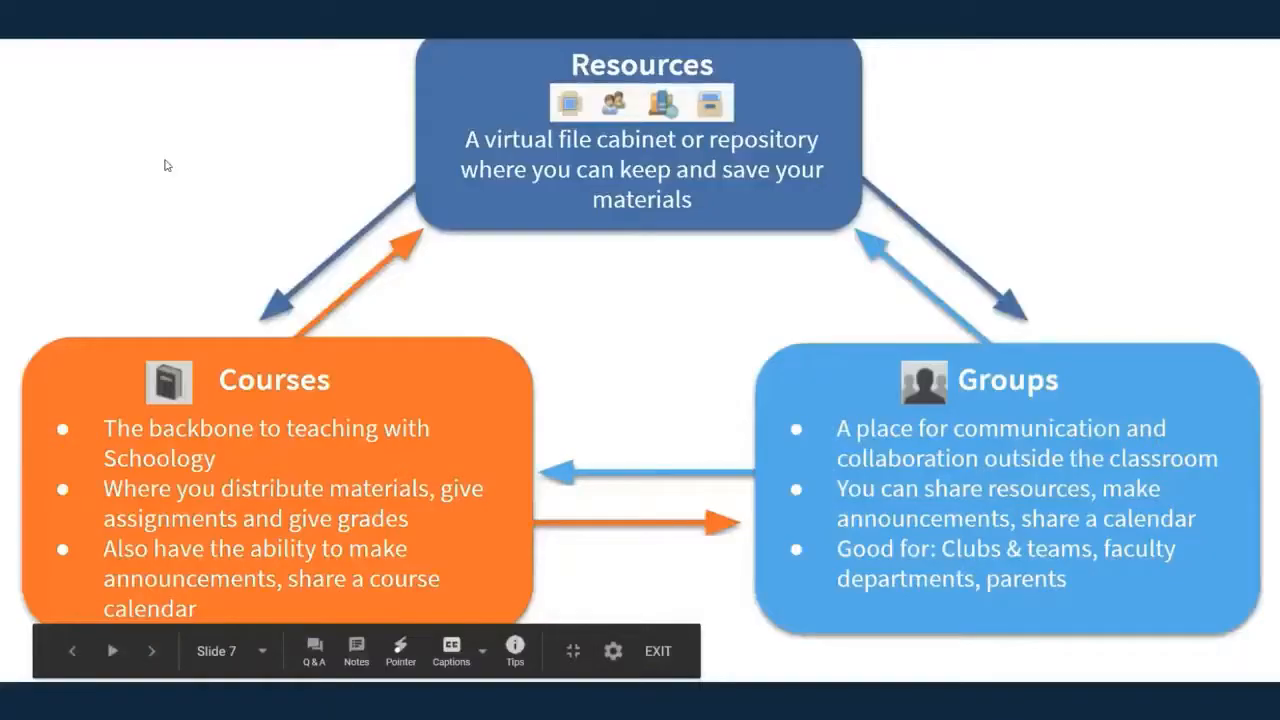
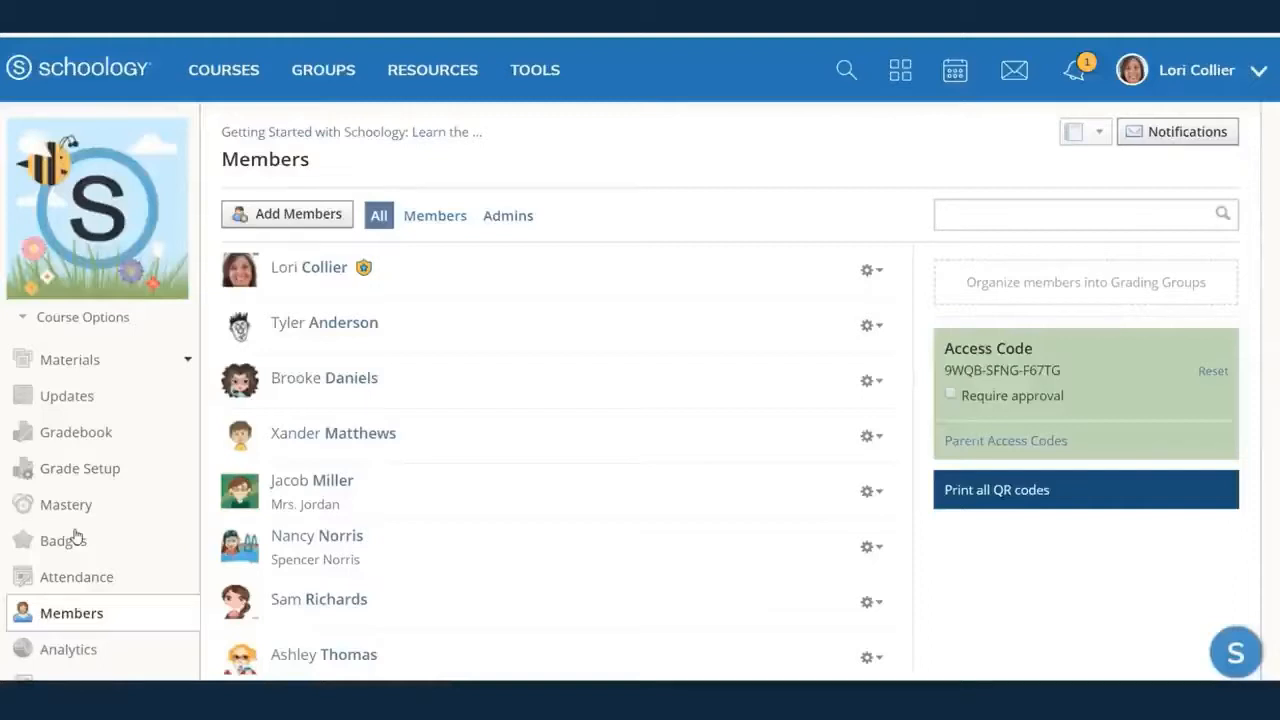
- View the current course's materials, open the Learn the Basics (2) course and examine the contents of its Monday folder
click(80, 362)
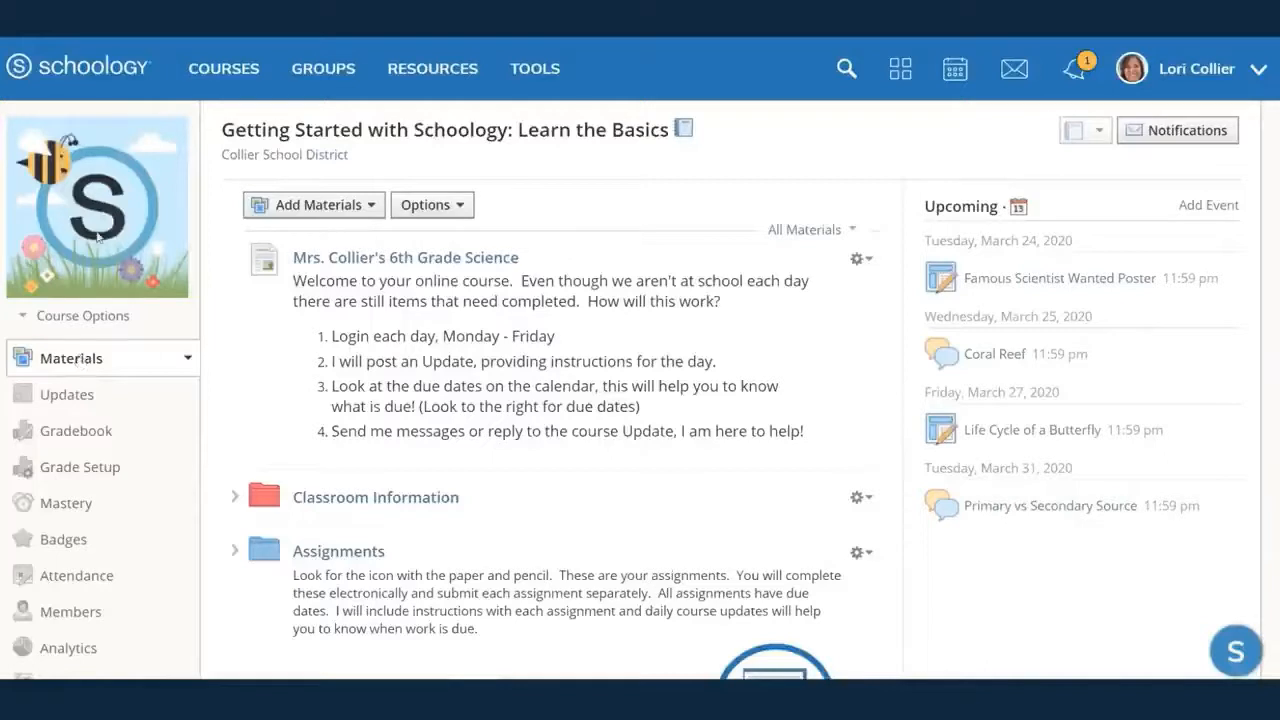
click(216, 82)
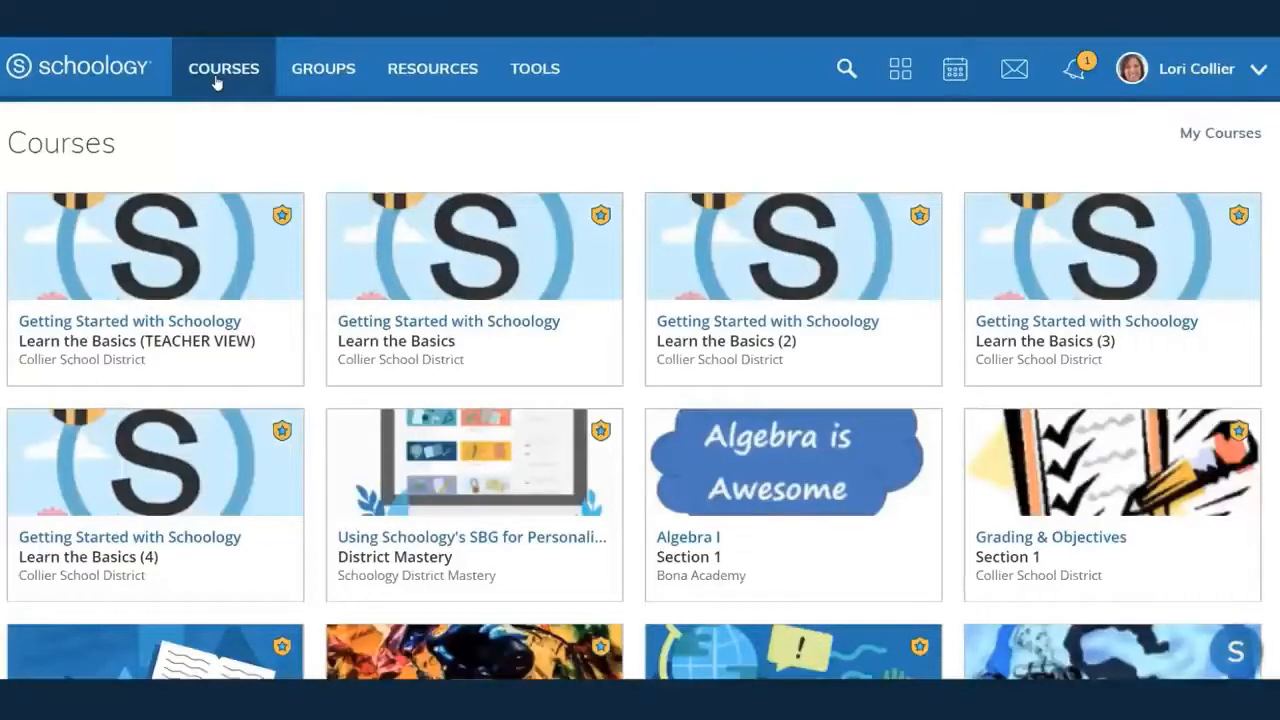
click(731, 330)
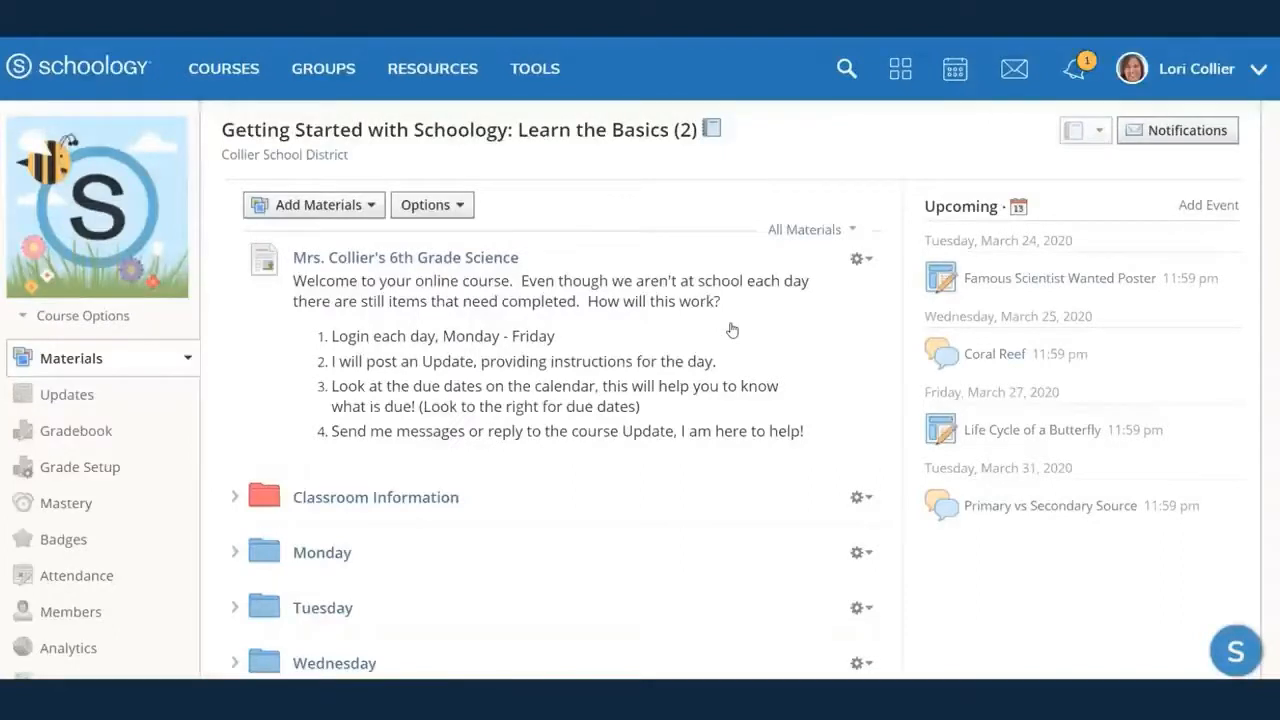
scroll(730, 334, down, 2)
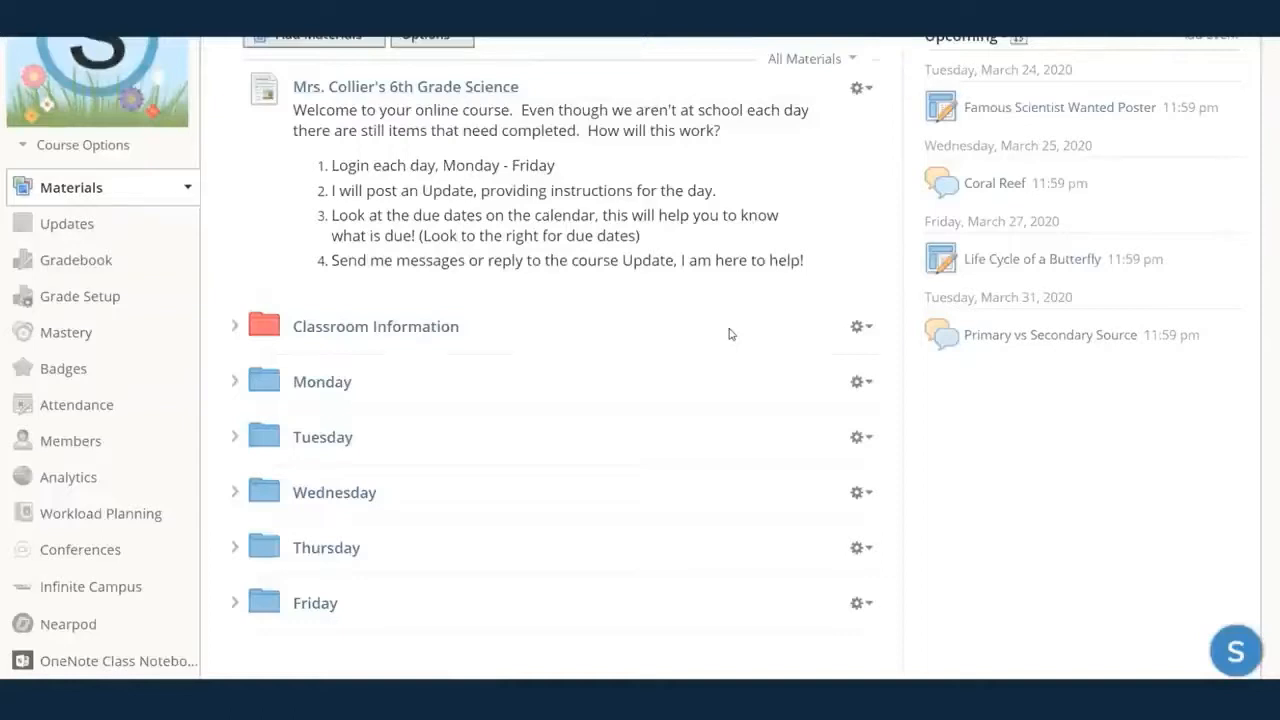
click(234, 382)
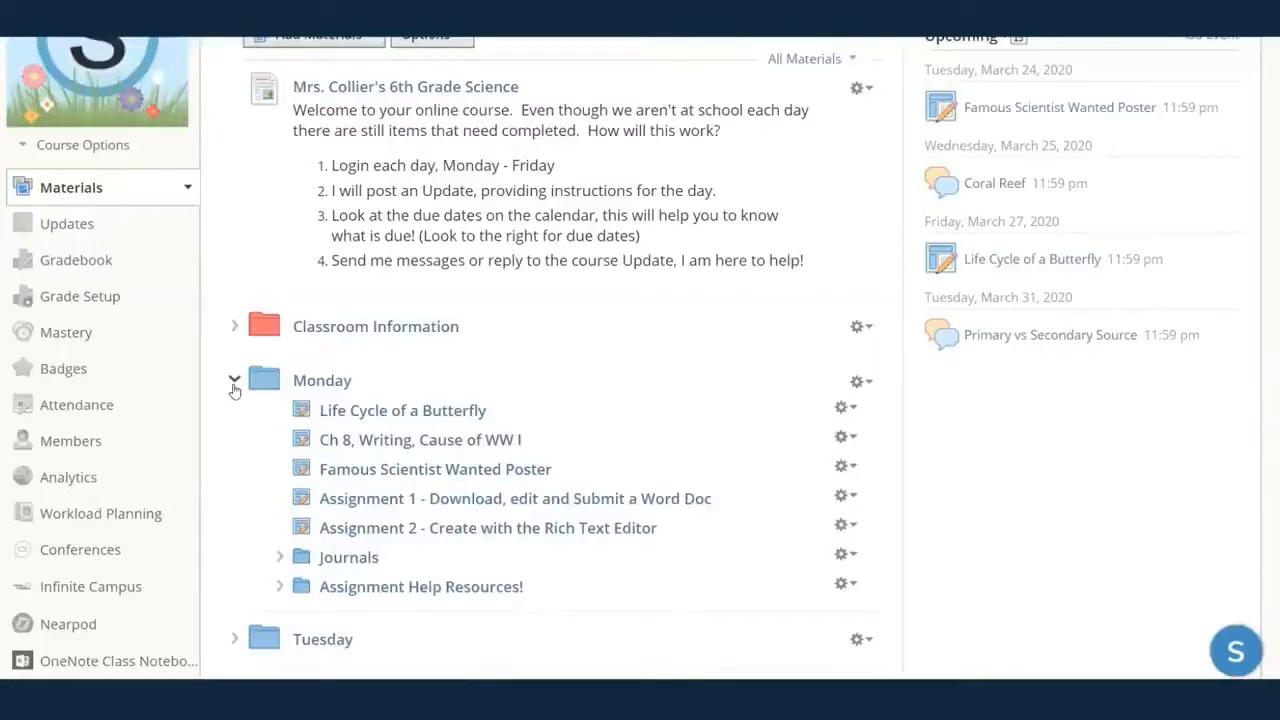
click(234, 385)
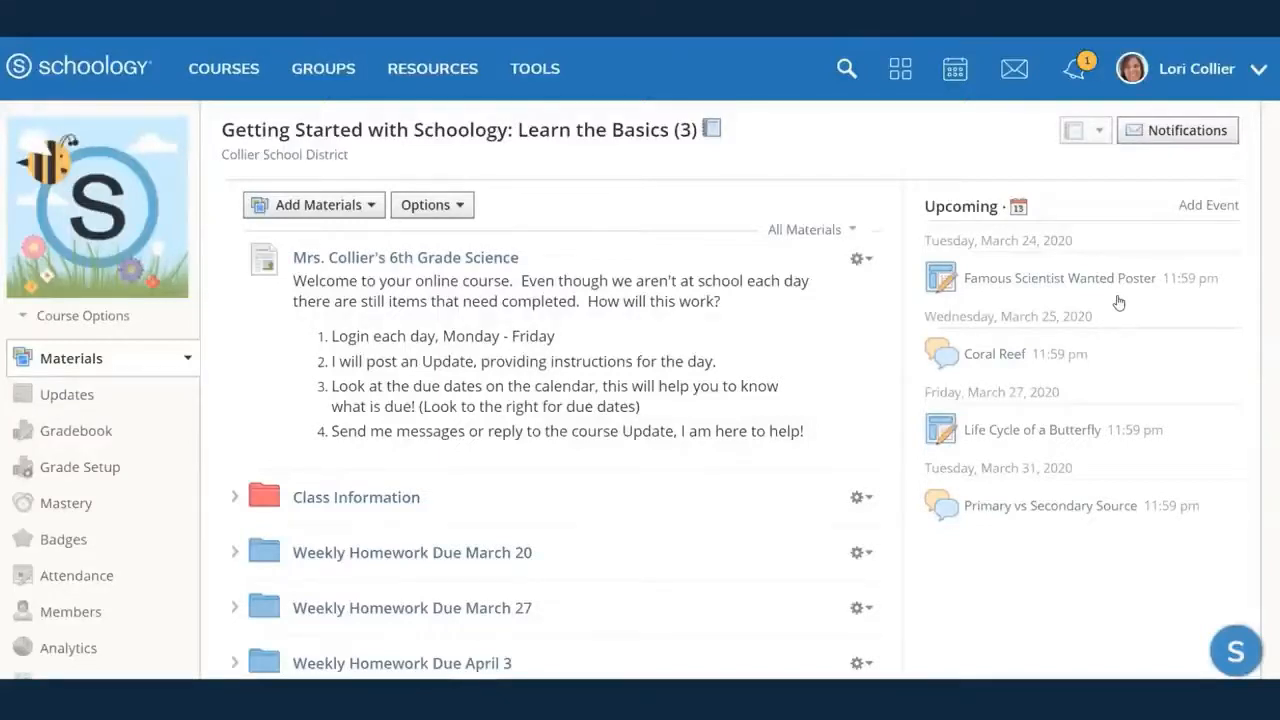
- Examine the contents of the Weekly Homework Due March 20 folder in the Learn the Basics (3) course
scroll(654, 449, down, 2)
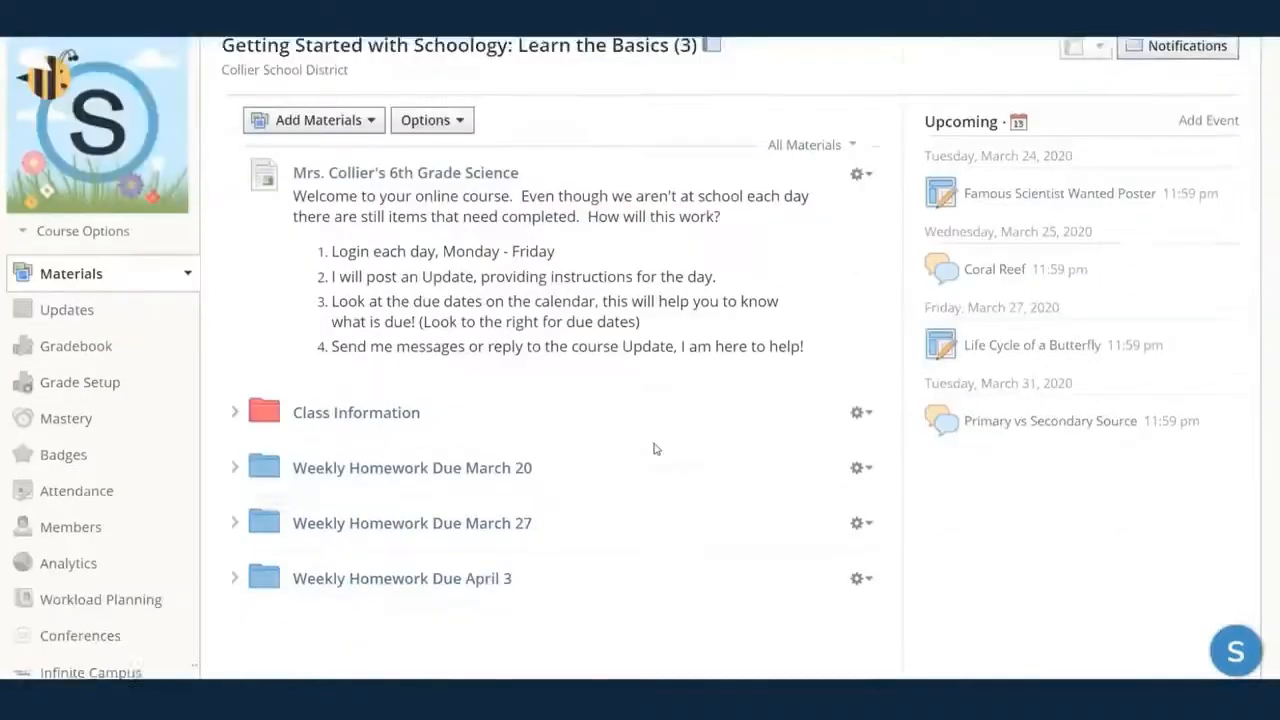
click(236, 383)
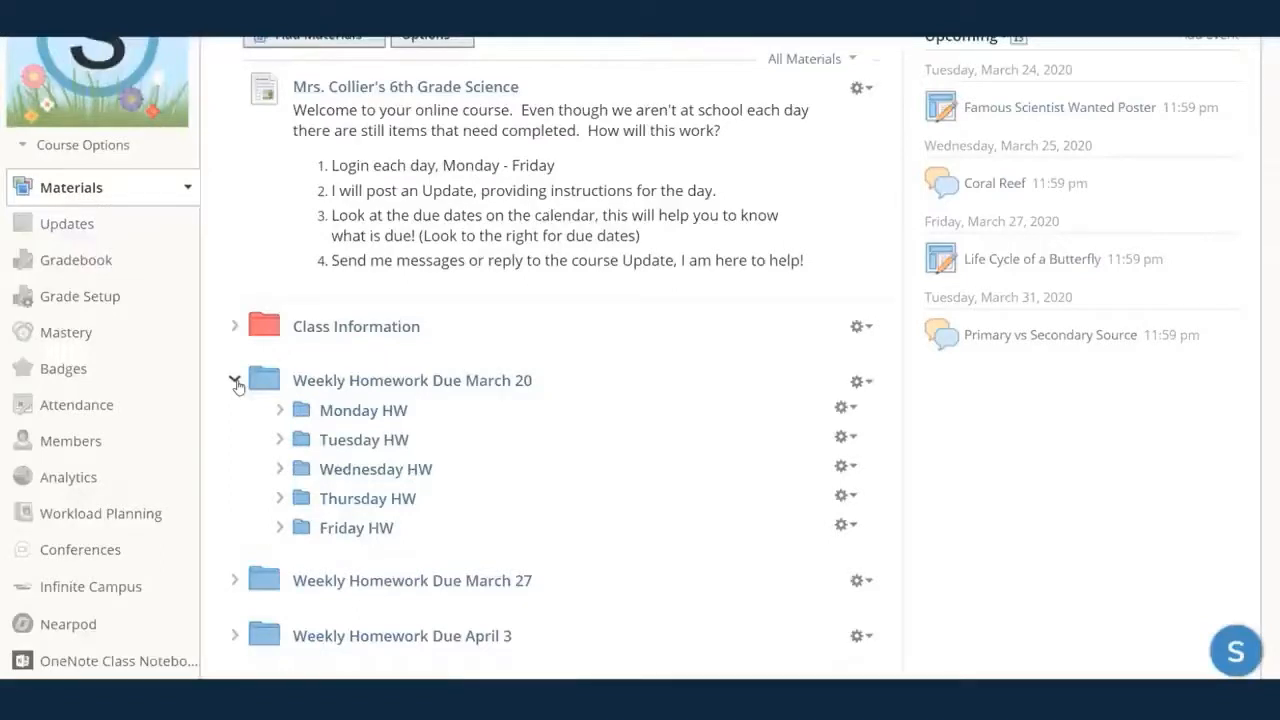
click(236, 384)
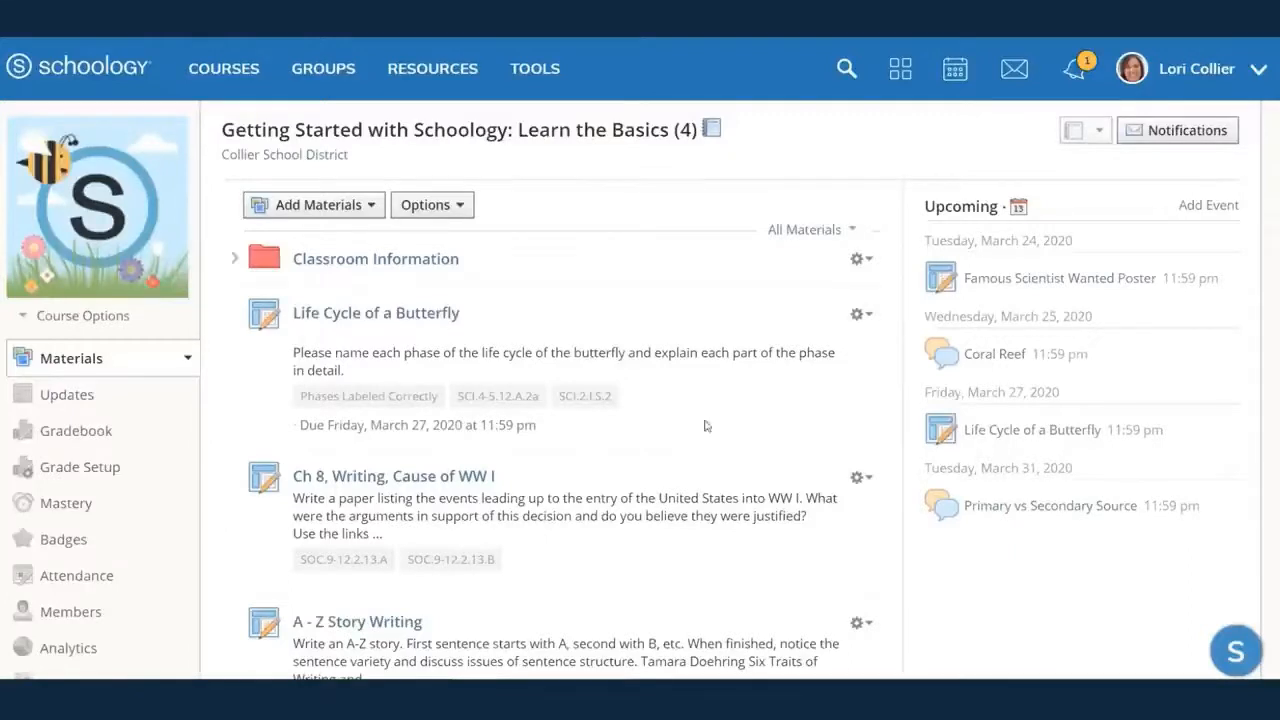
- Look through the full list of materials in the Learn the Basics (4) course to see how it is organized
scroll(755, 414, down, 6)
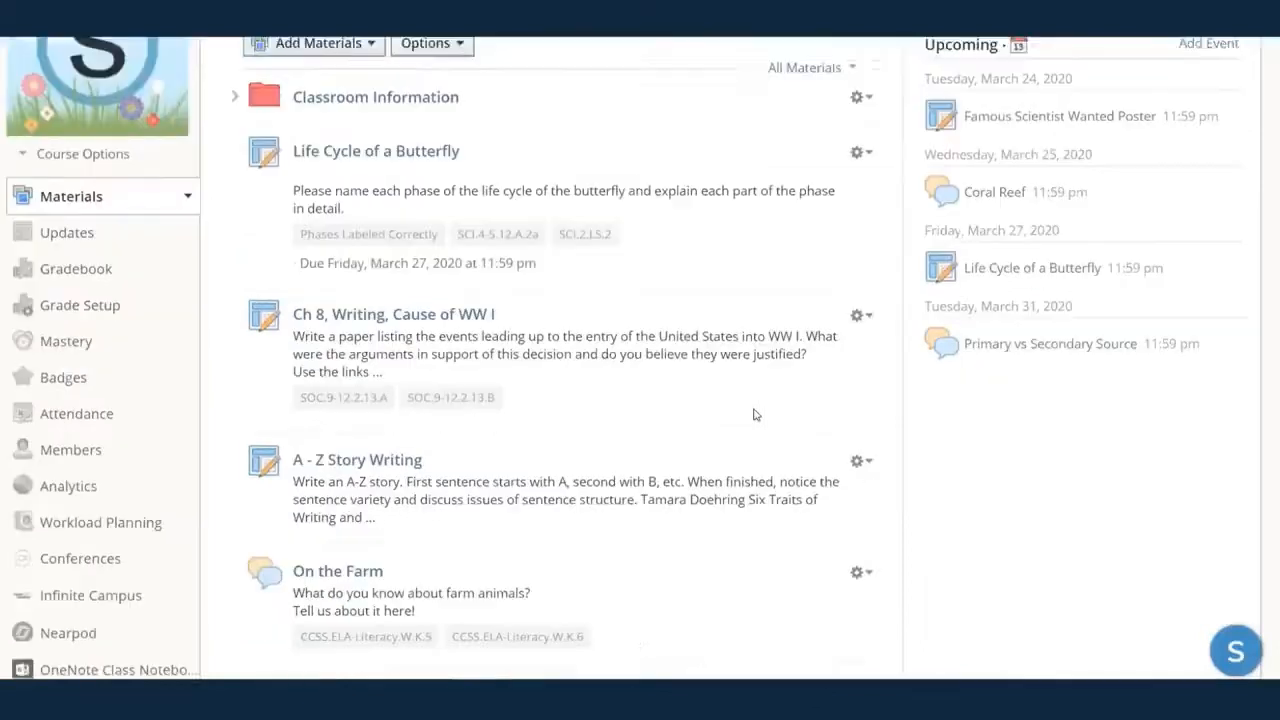
scroll(755, 414, down, 5)
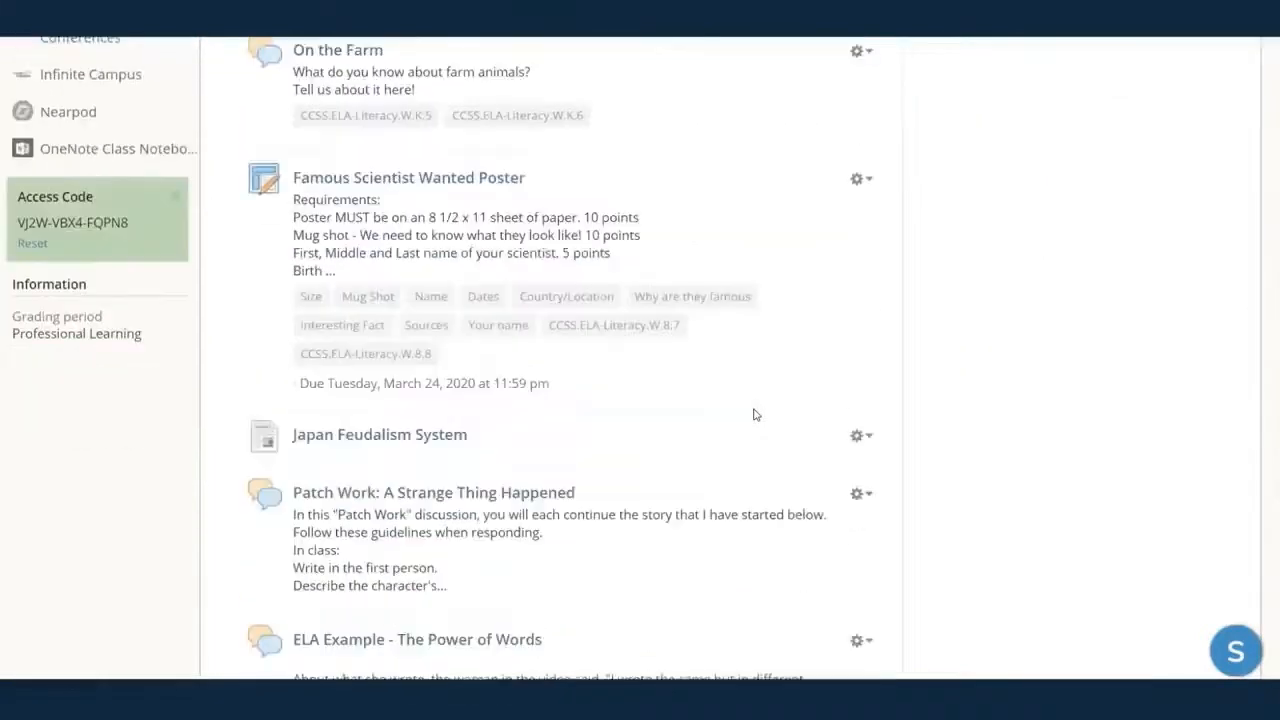
scroll(755, 414, down, 5)
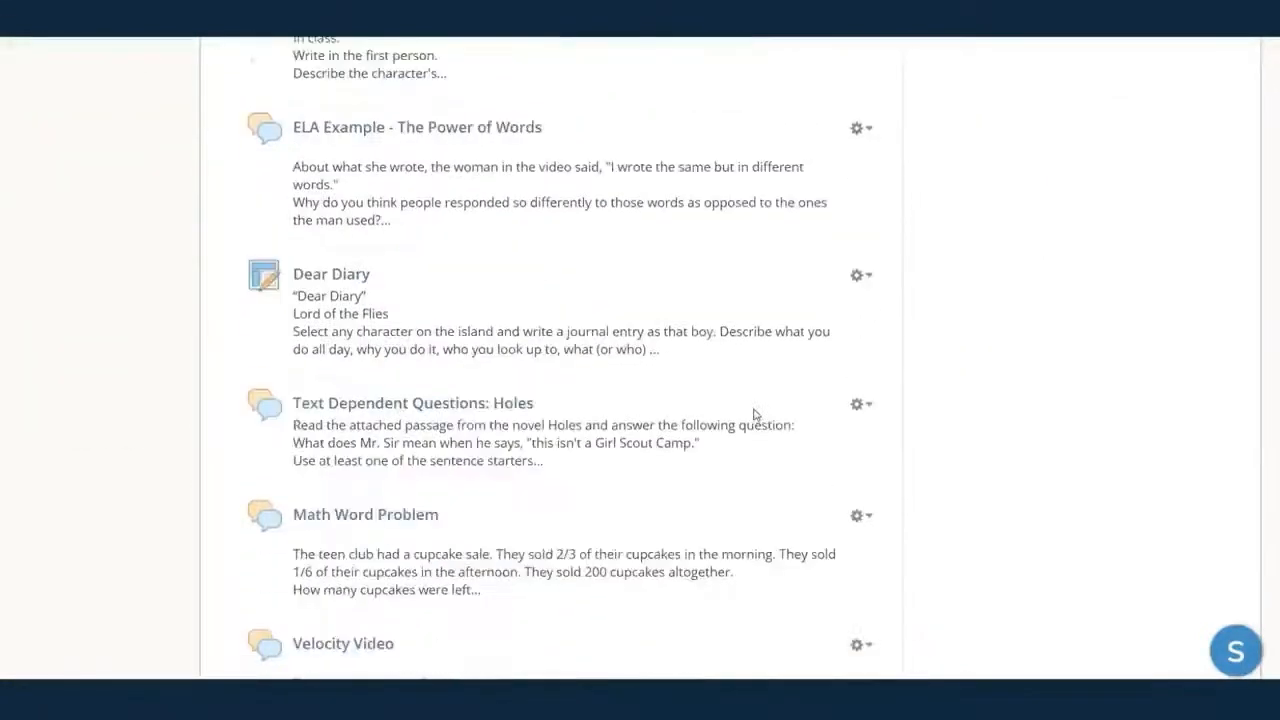
scroll(755, 414, down, 3)
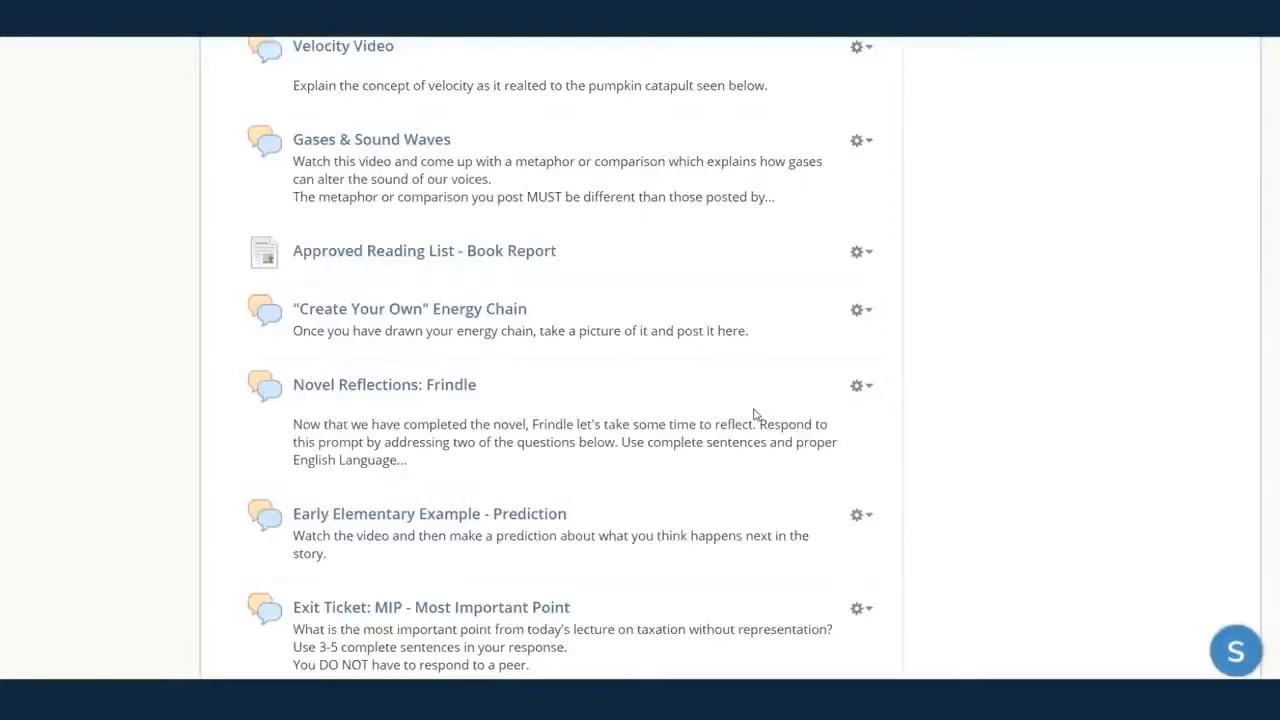
scroll(755, 414, up, 3)
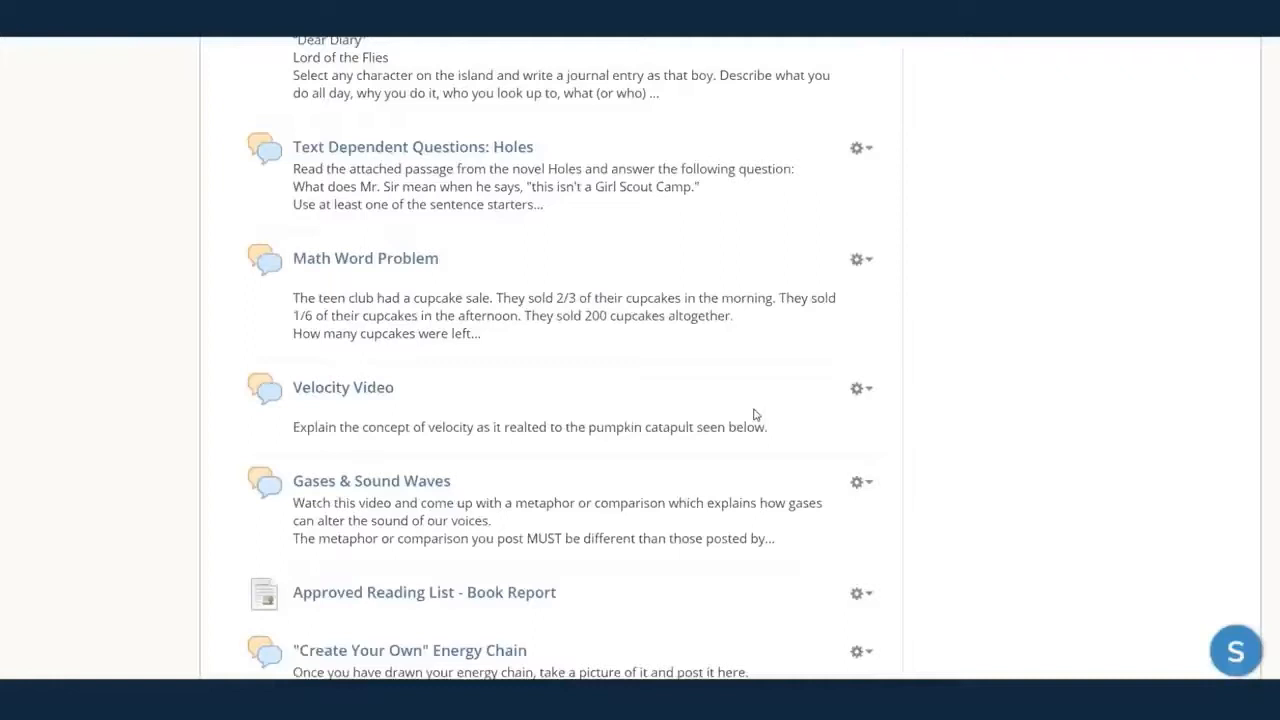
scroll(755, 414, up, 15)
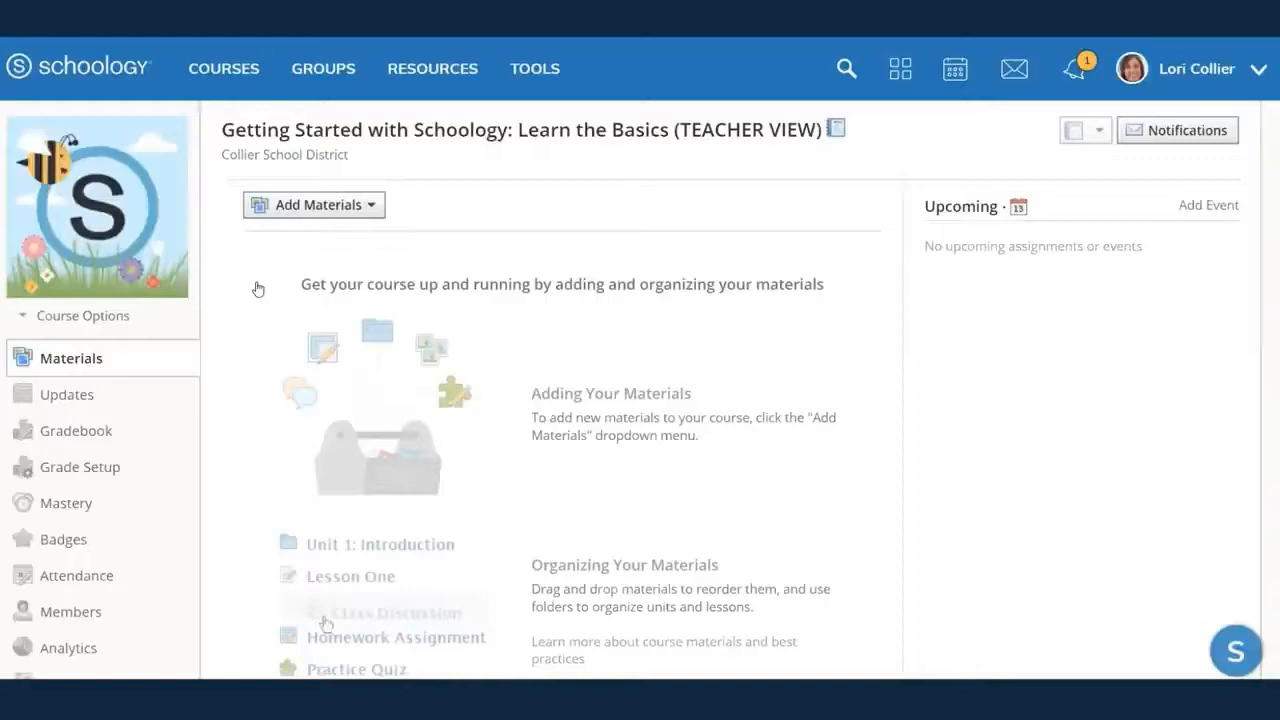
- Check the member list of the Learn the Basics (TEACHER VIEW) course and return to its materials
click(70, 612)
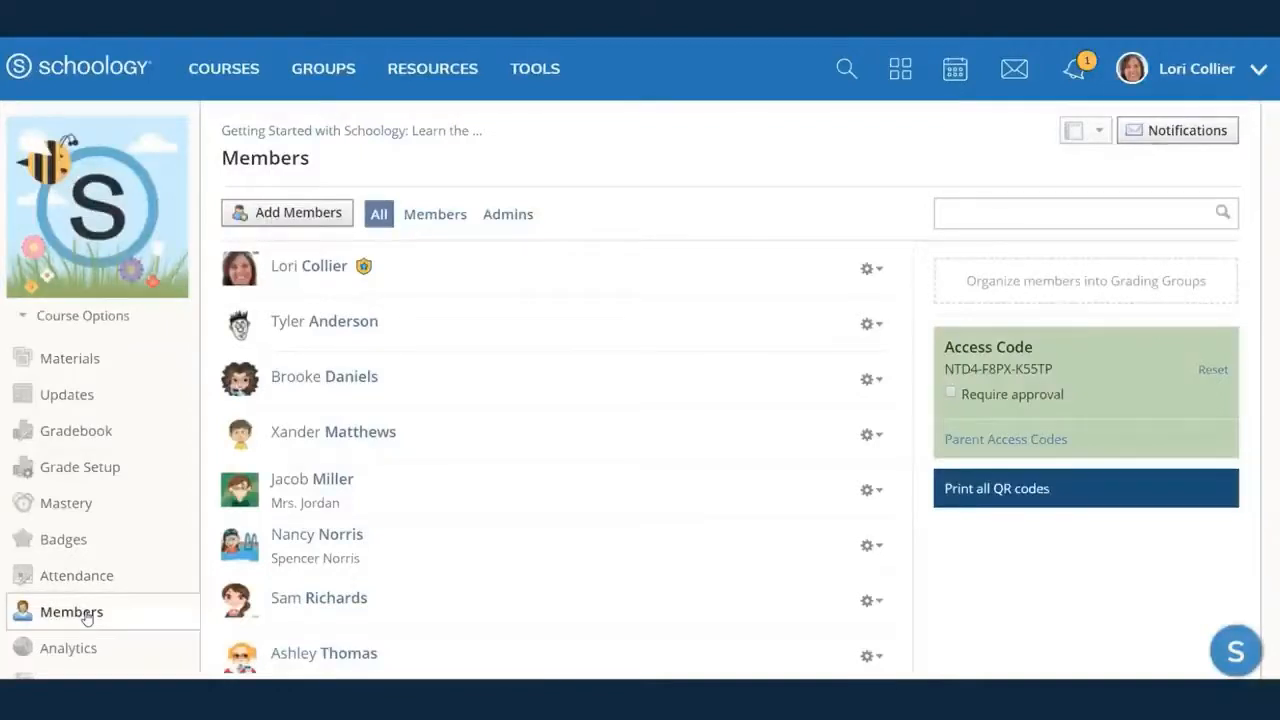
click(60, 360)
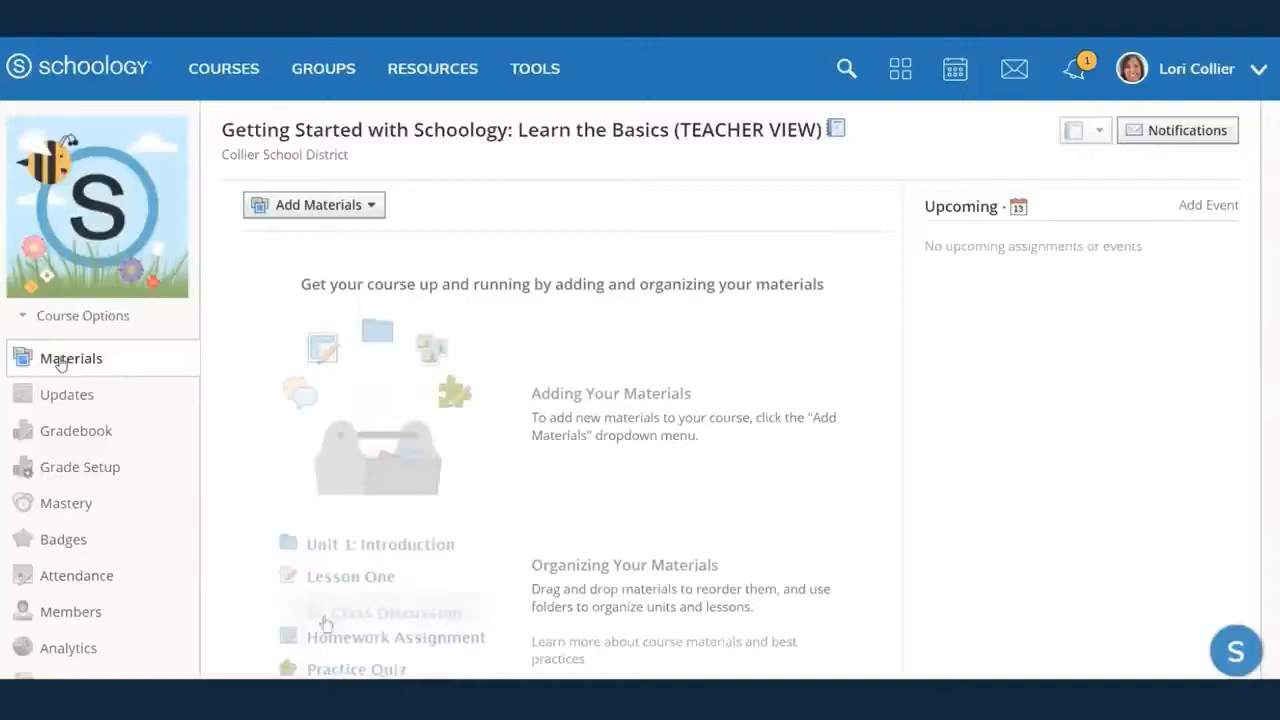
- Add a red folder titled Classroom Information to the course materials
click(368, 208)
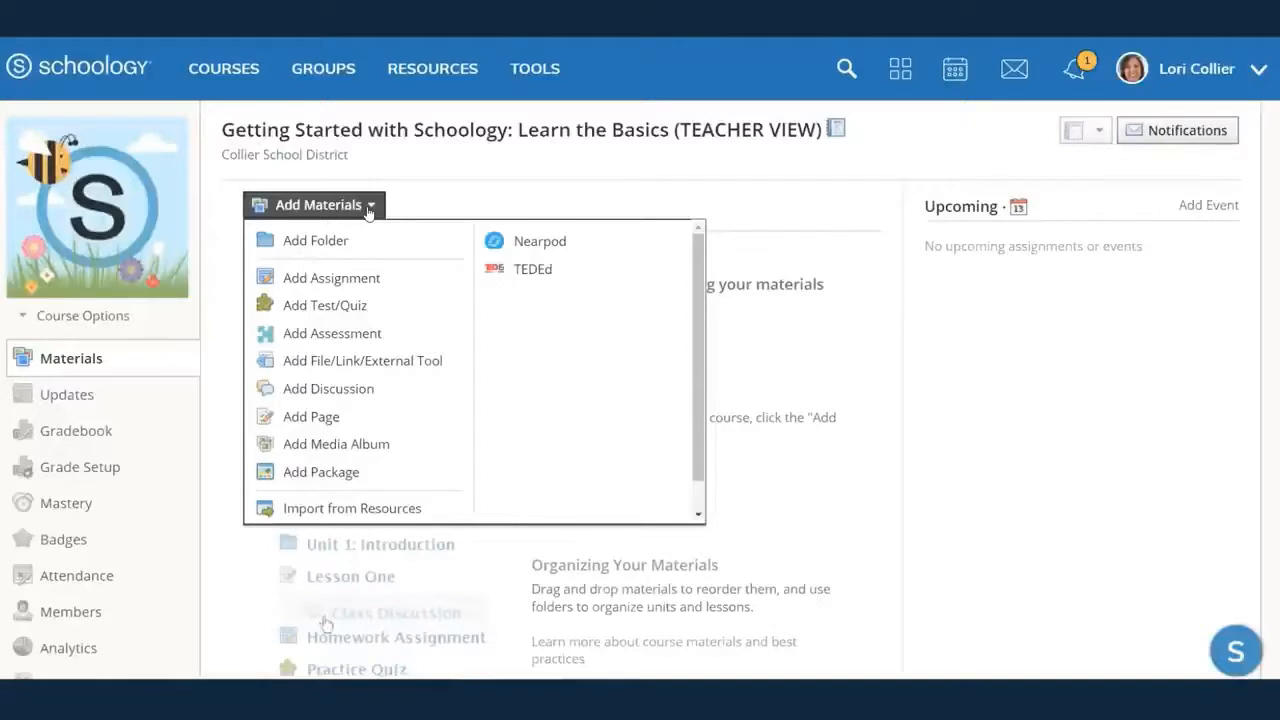
click(342, 242)
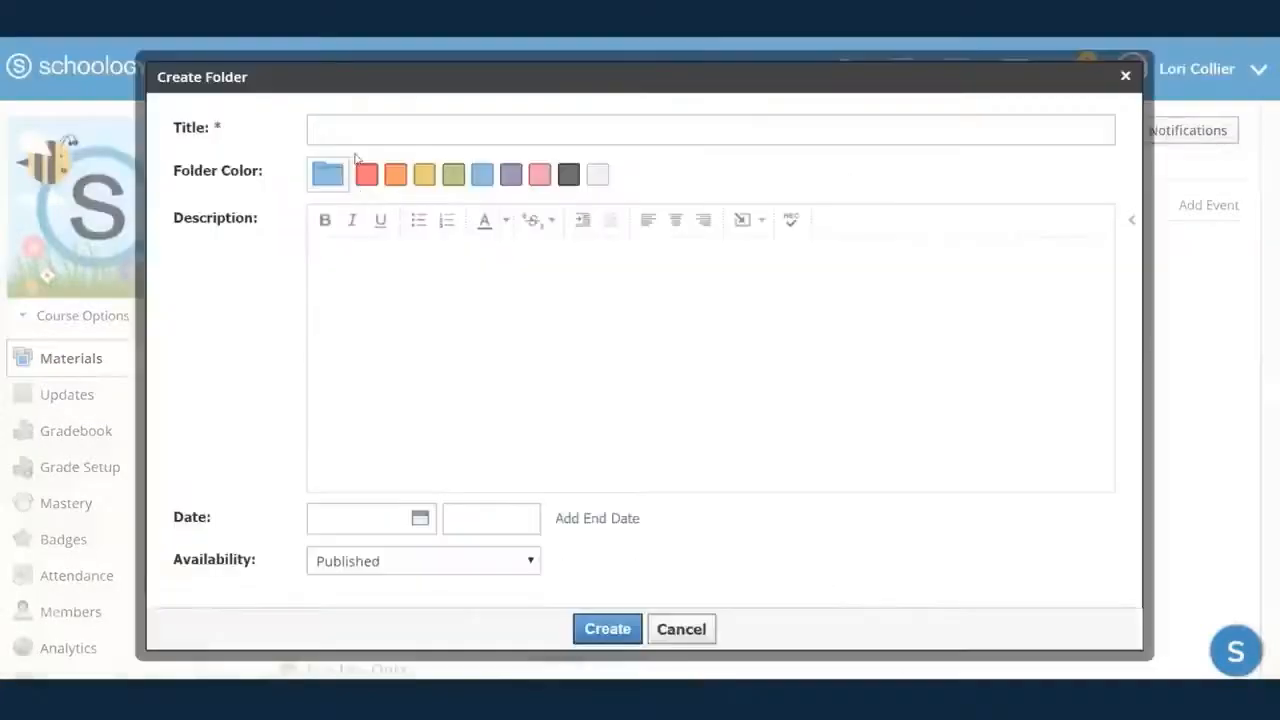
text(Classroom Information)
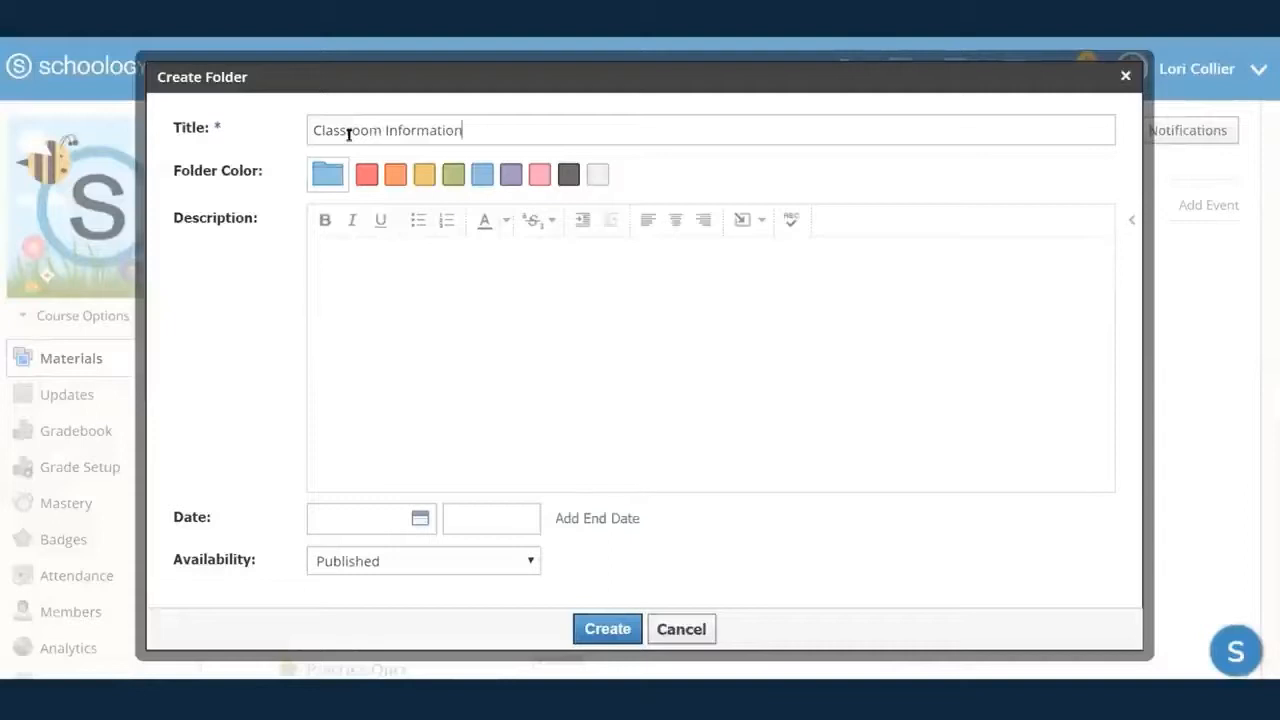
click(363, 178)
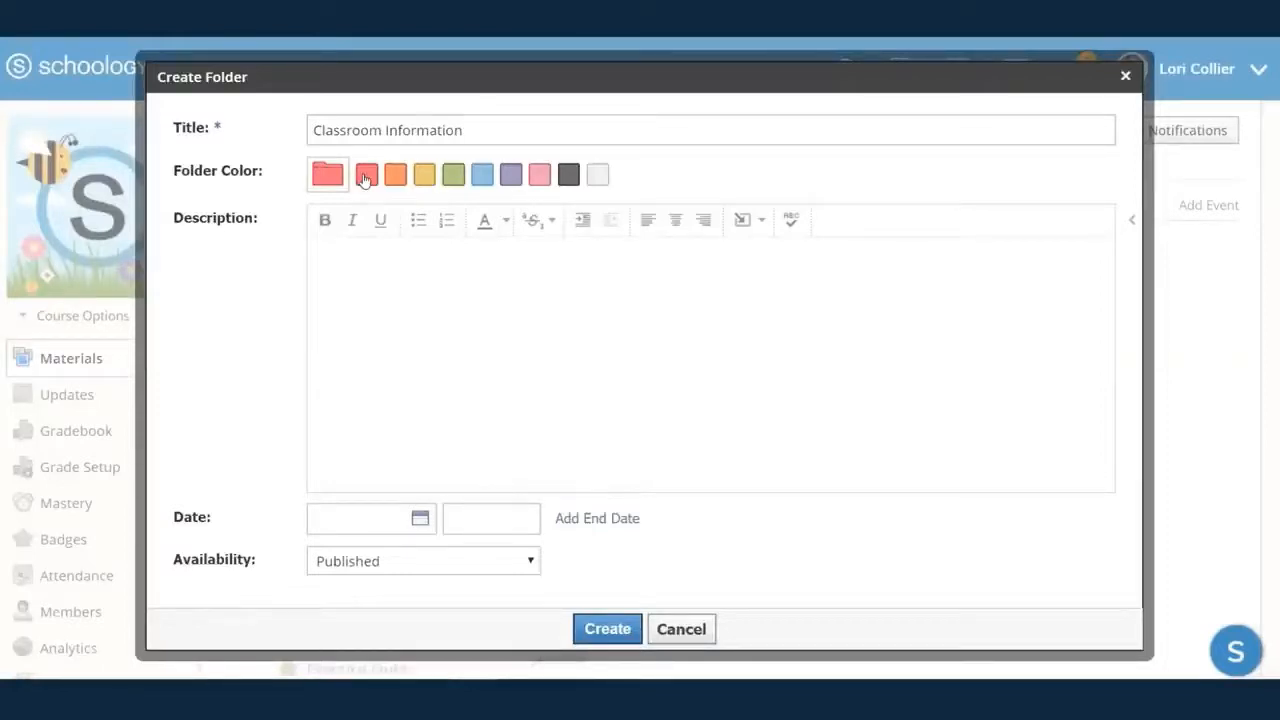
click(607, 630)
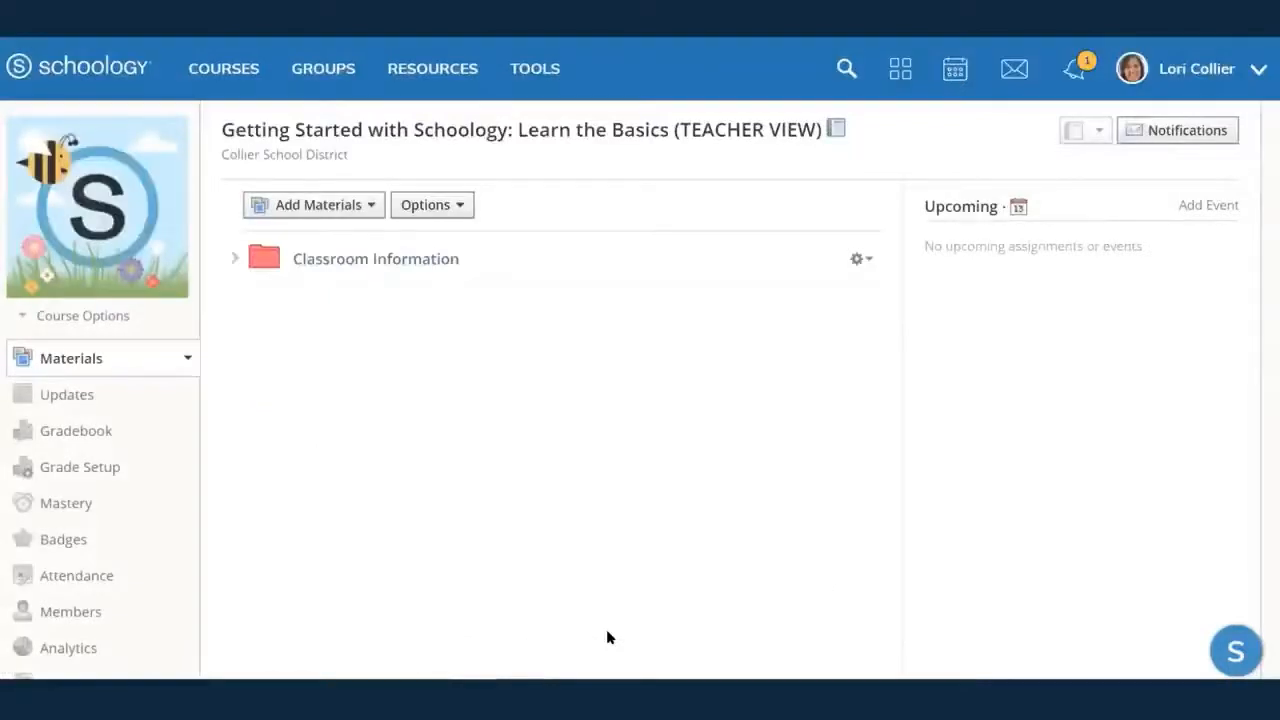
- Add a folder titled Assignments to the course materials, keeping the default blue color
click(356, 210)
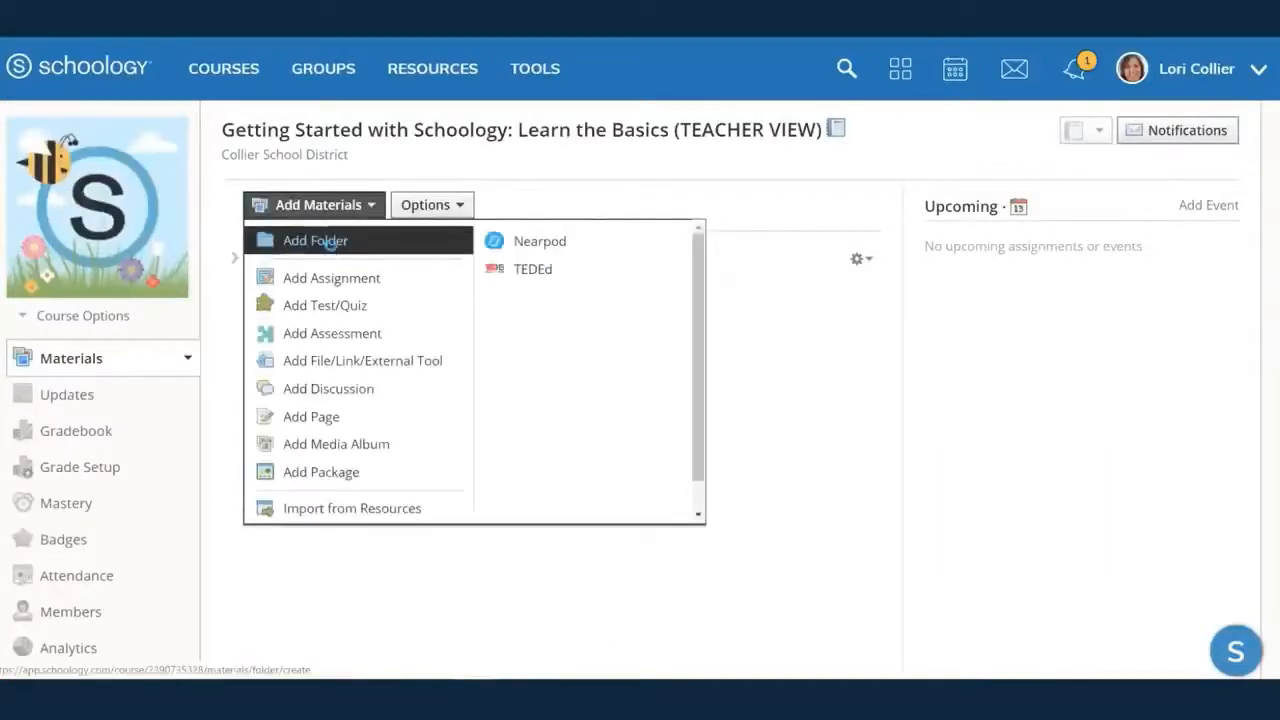
click(331, 242)
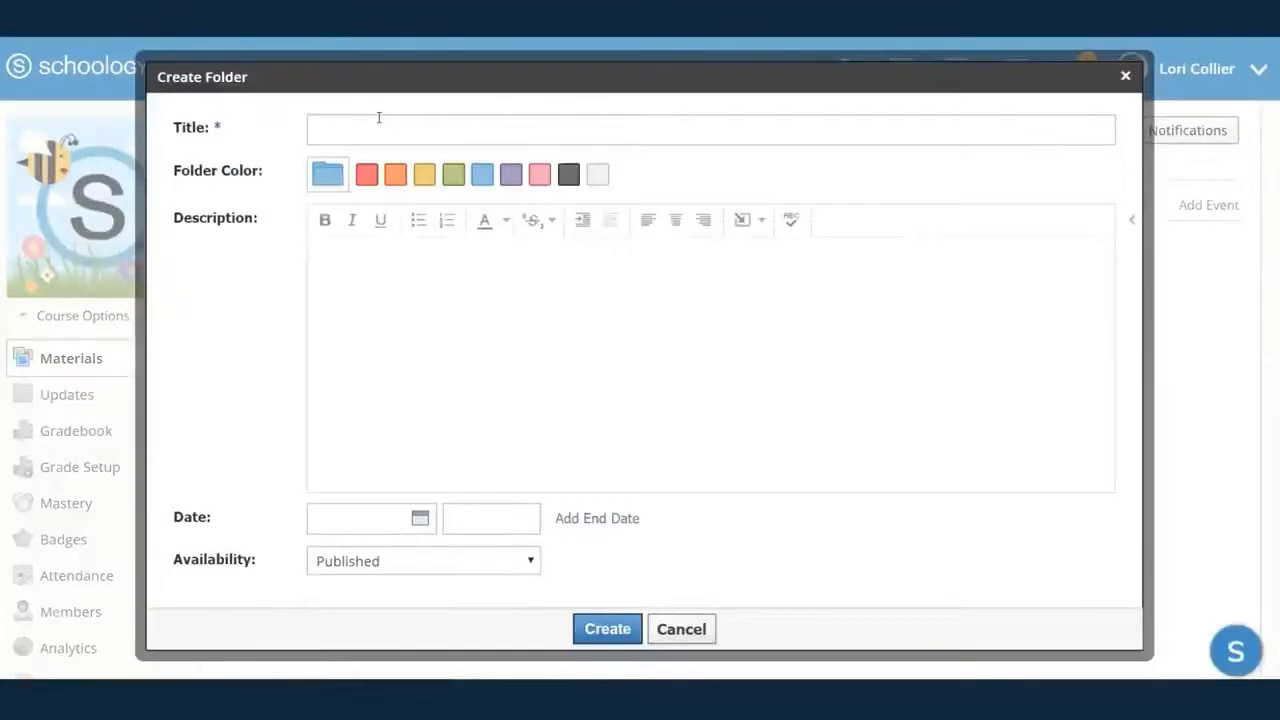
click(379, 117)
text(Assignments)
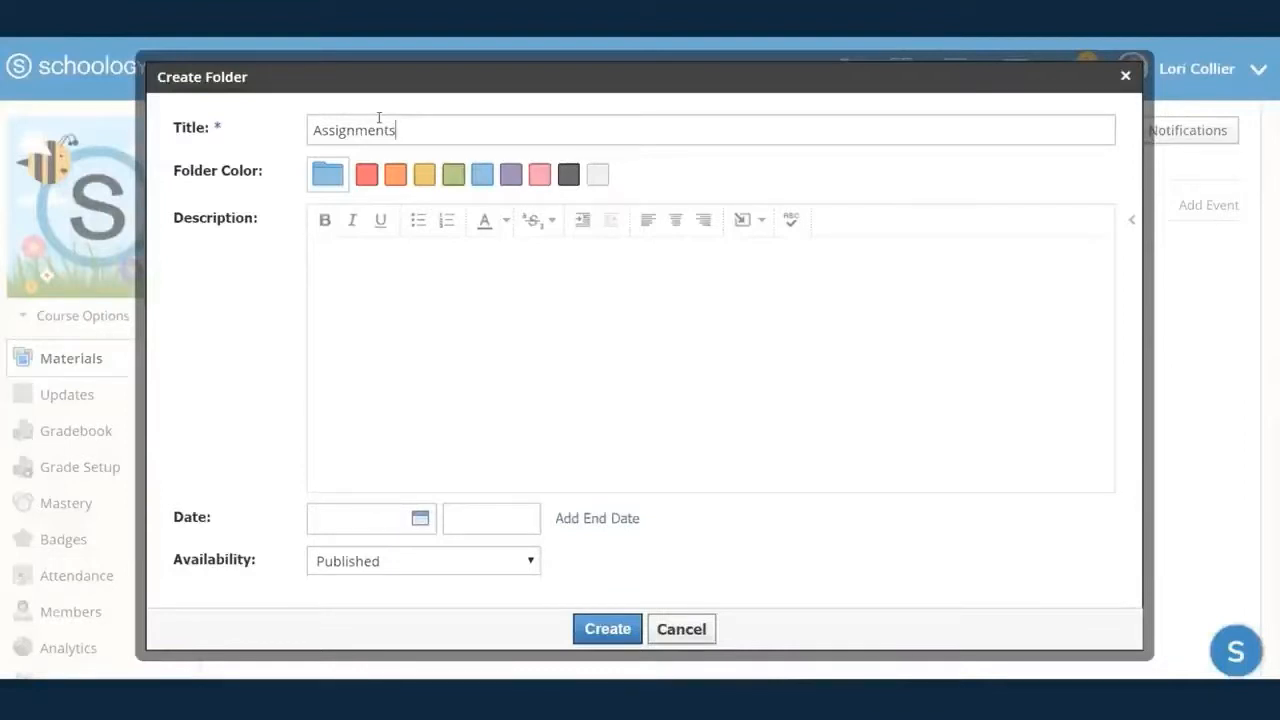
click(617, 634)
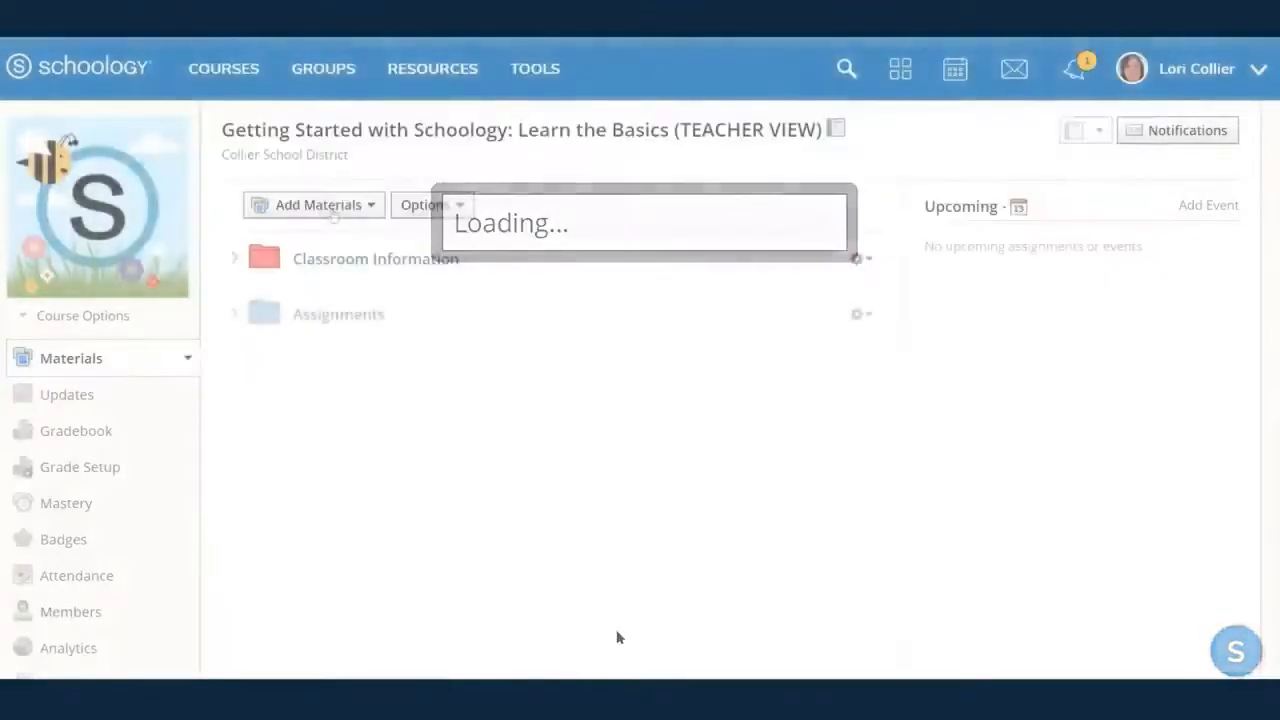
- Add a folder titled Discussions with the description "Online Discussions will be used to talk about different topics. Please read each prompt very carefully."
click(330, 207)
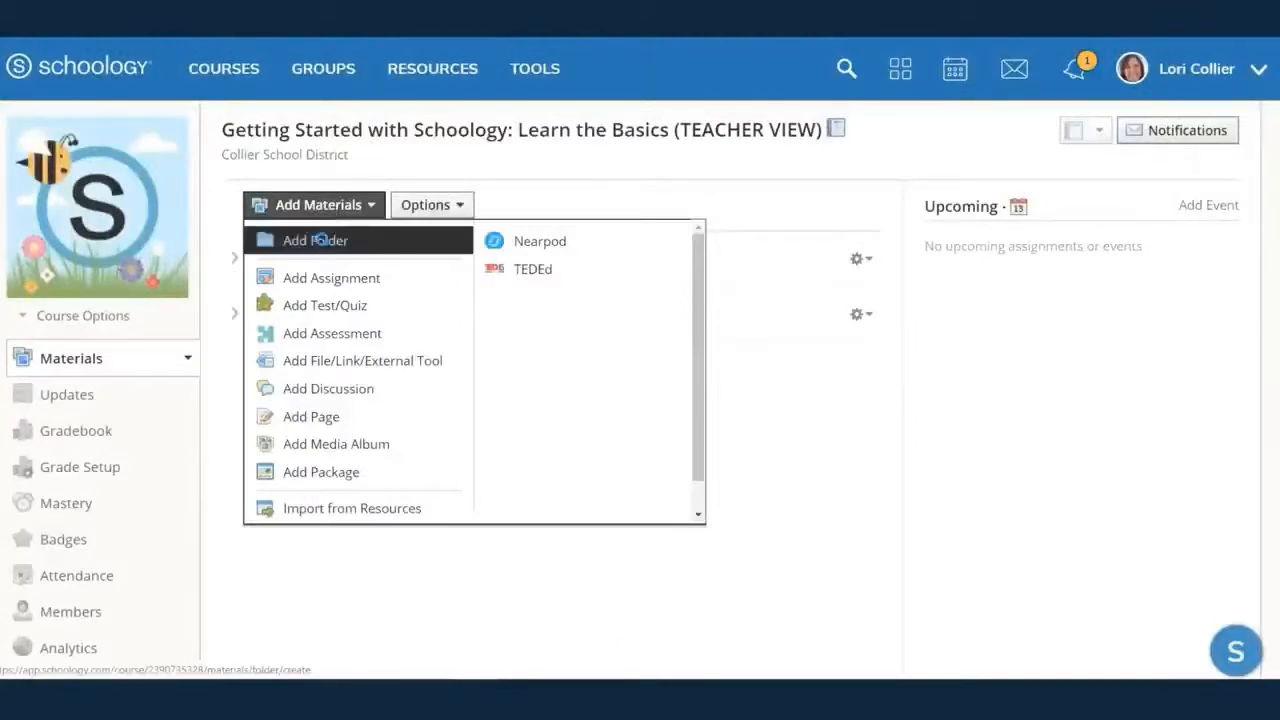
click(318, 240)
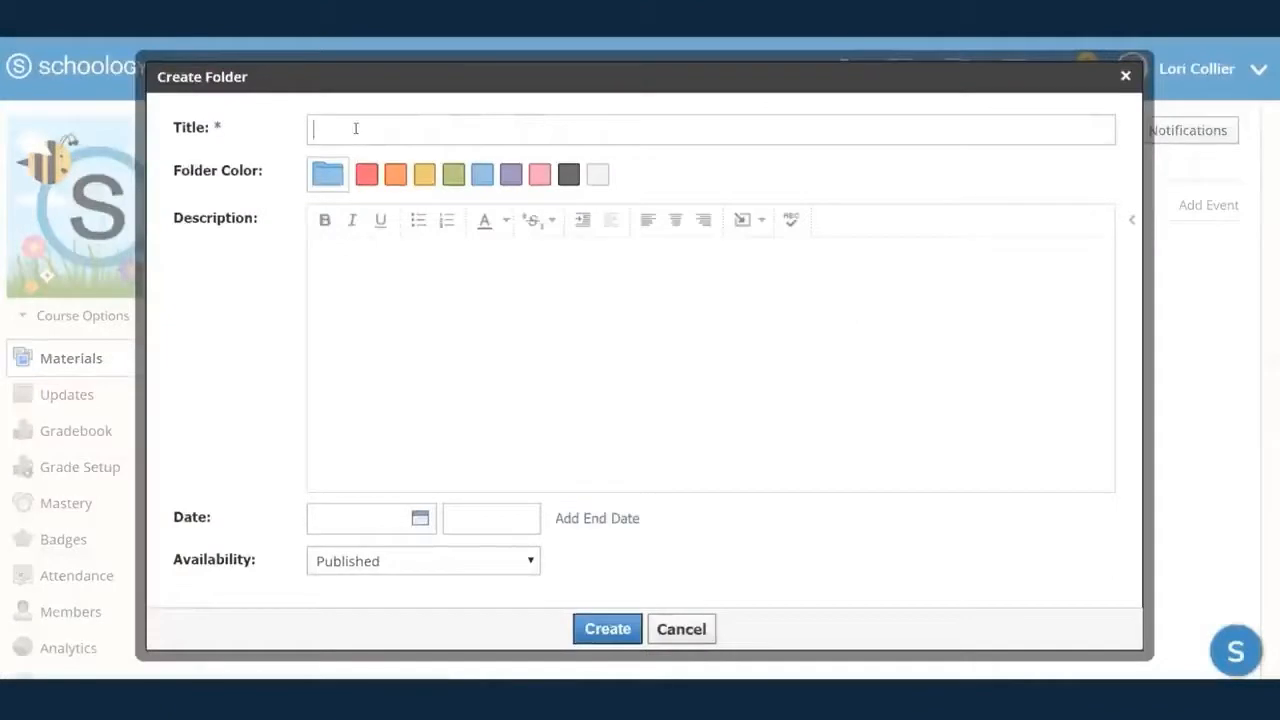
text(Discussions)
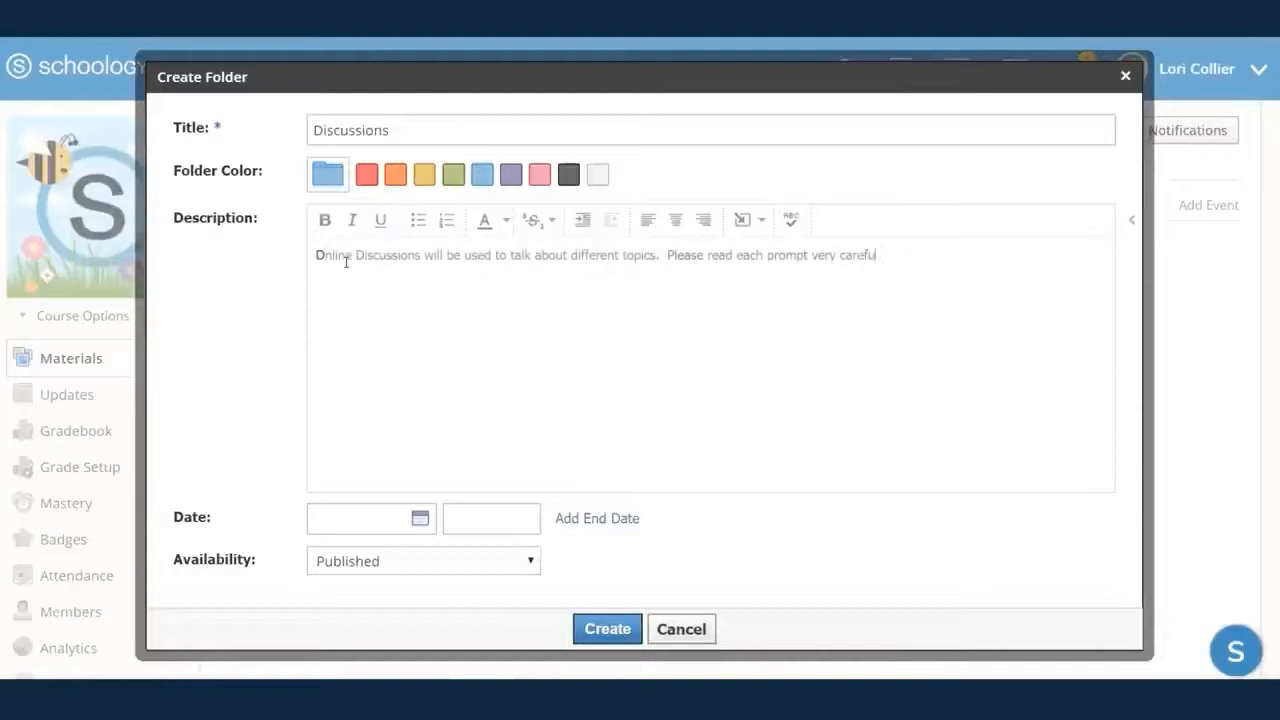
text(.)
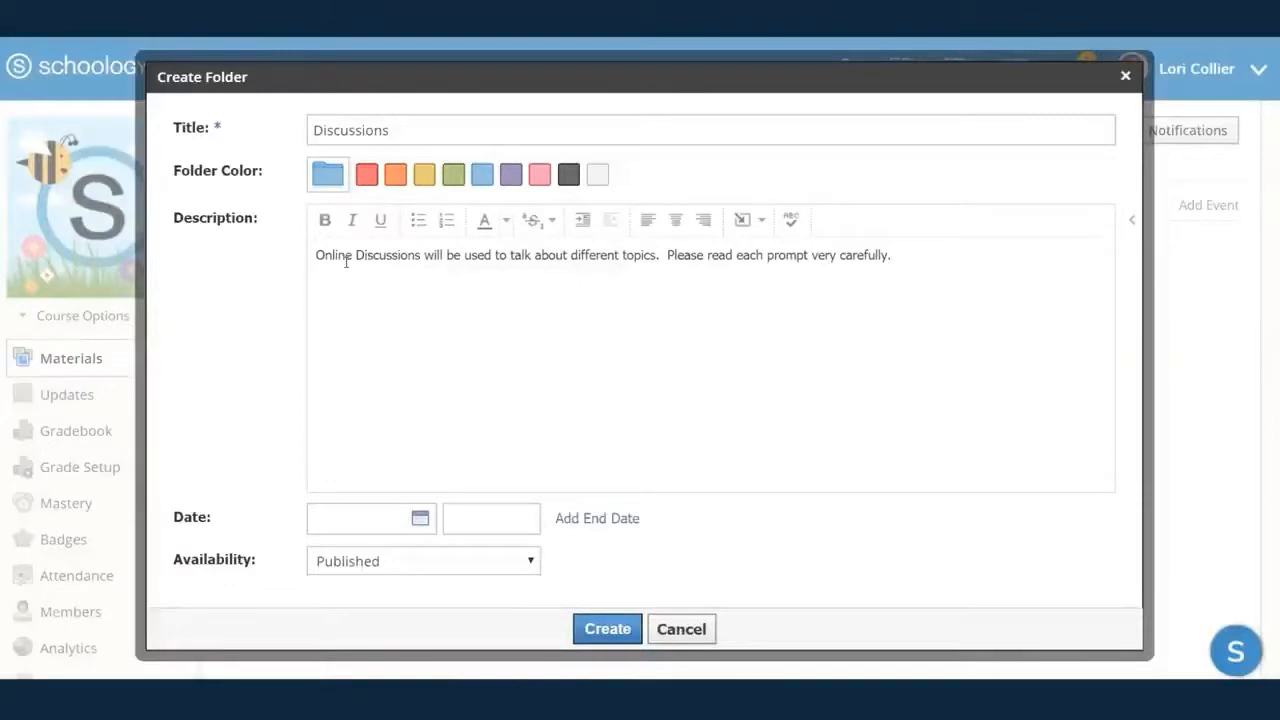
click(607, 629)
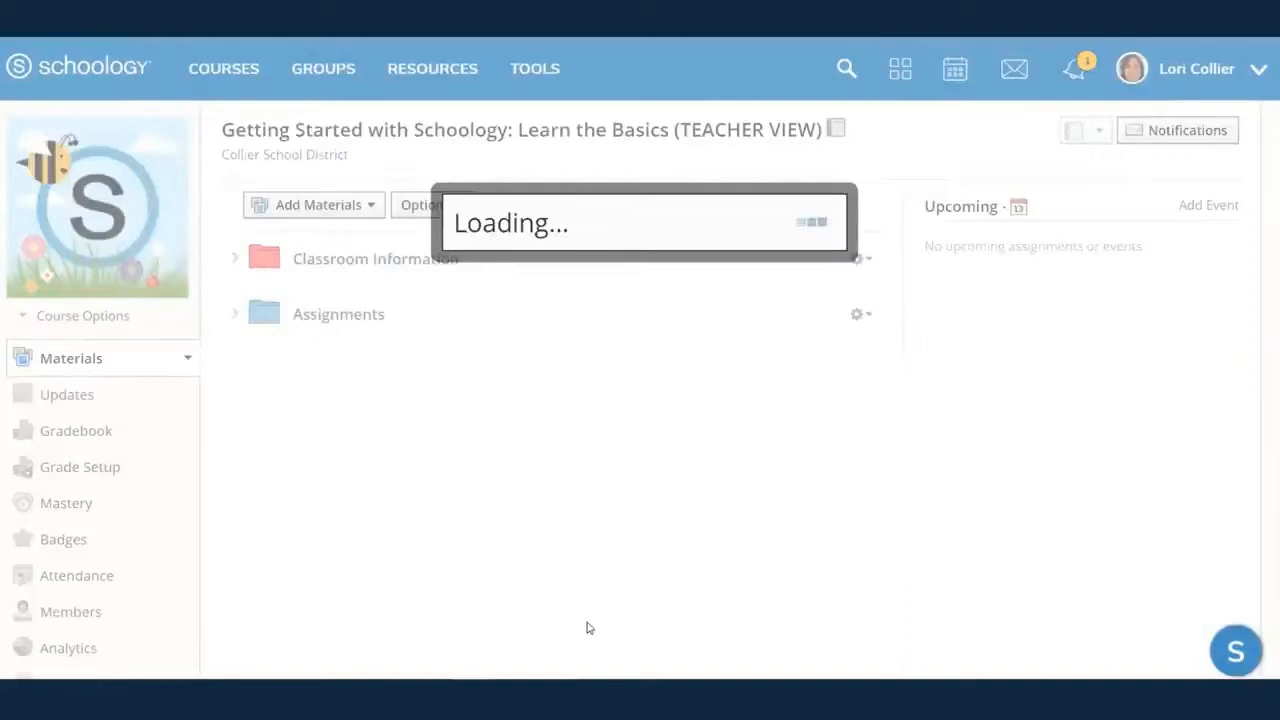
- Add a folder titled Pages to the course materials and move the Discussions folder above Assignments
click(325, 205)
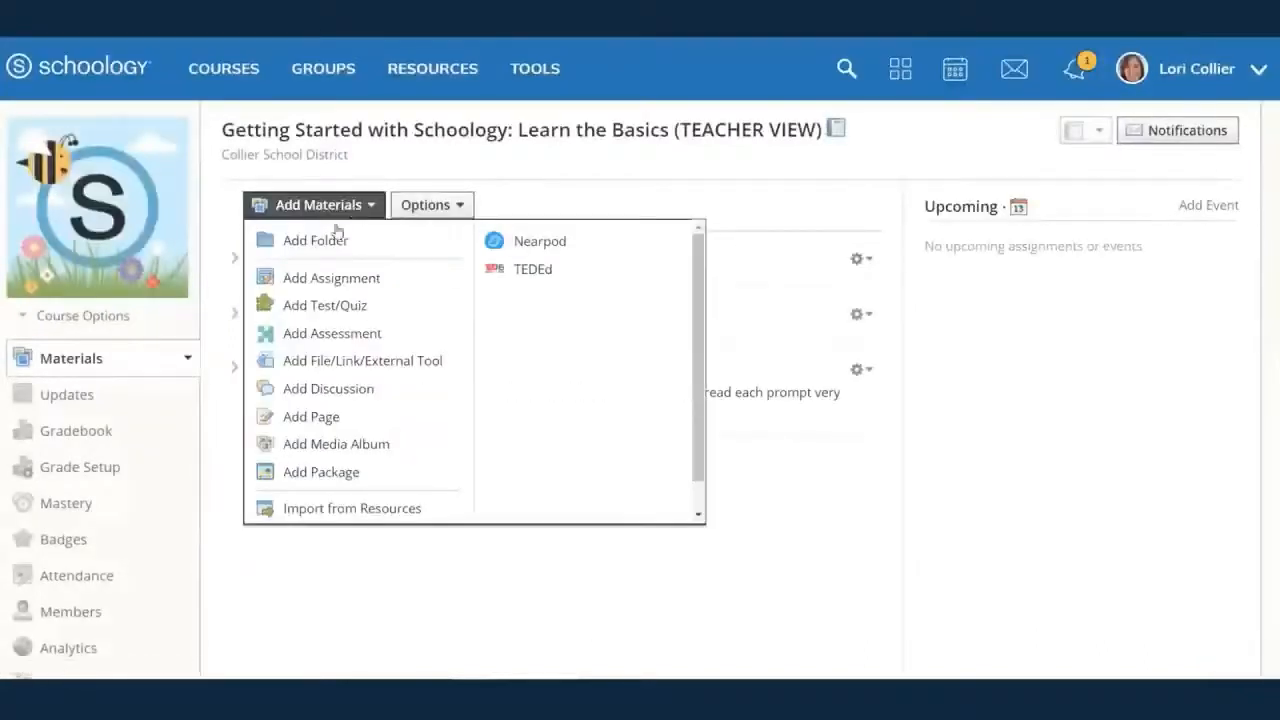
click(324, 240)
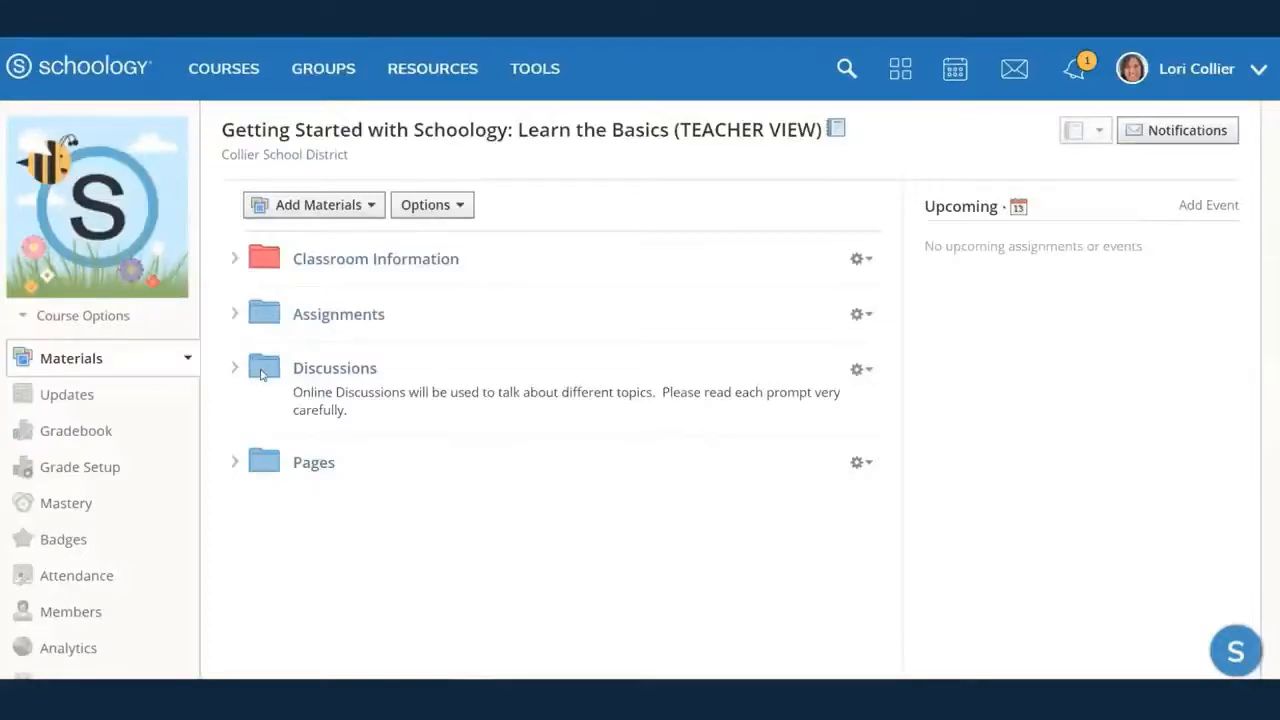
drag(262, 374, 257, 317)
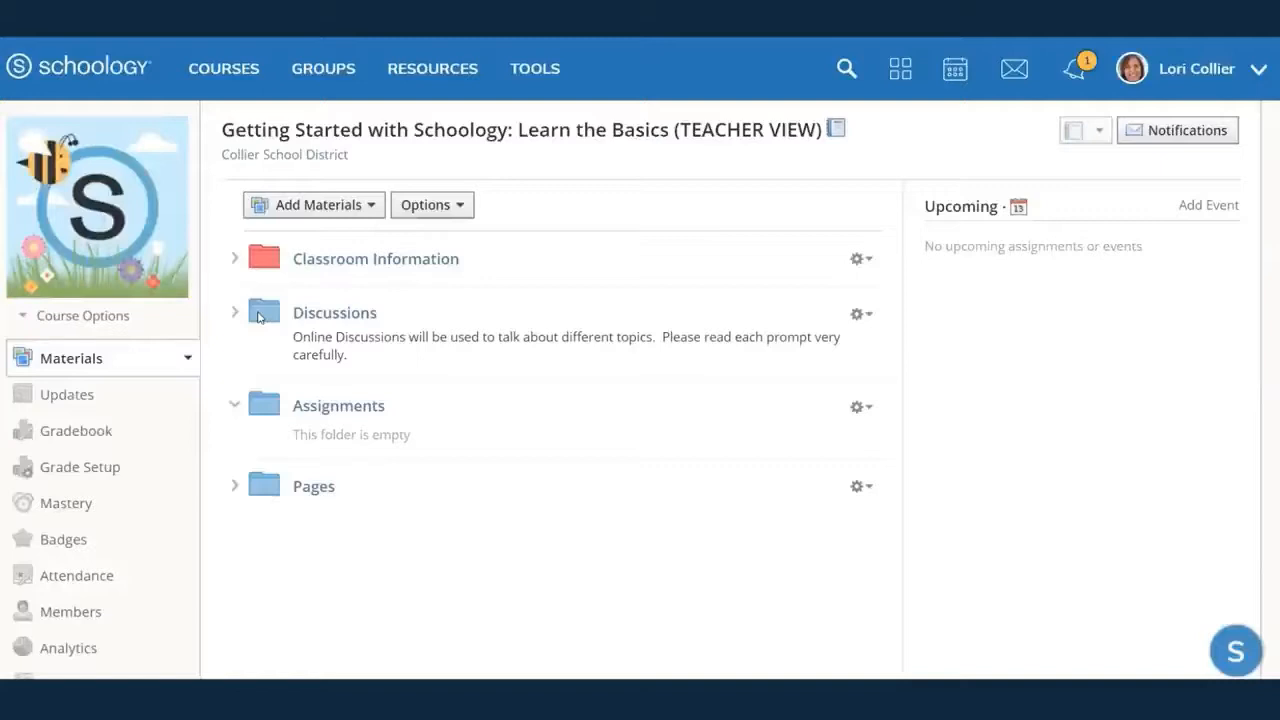
- Append "Please be aware sometimes you will be required to respond to your classmates." to the Discussions folder's description and save it
click(864, 316)
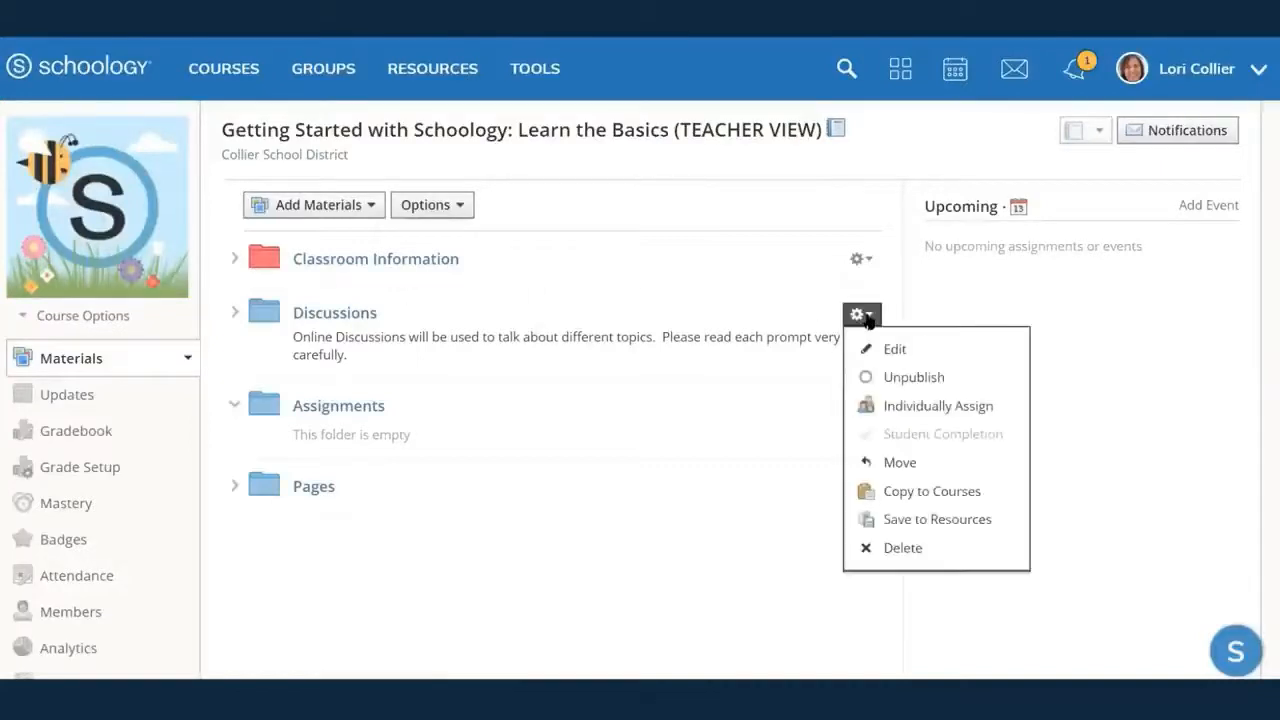
click(919, 357)
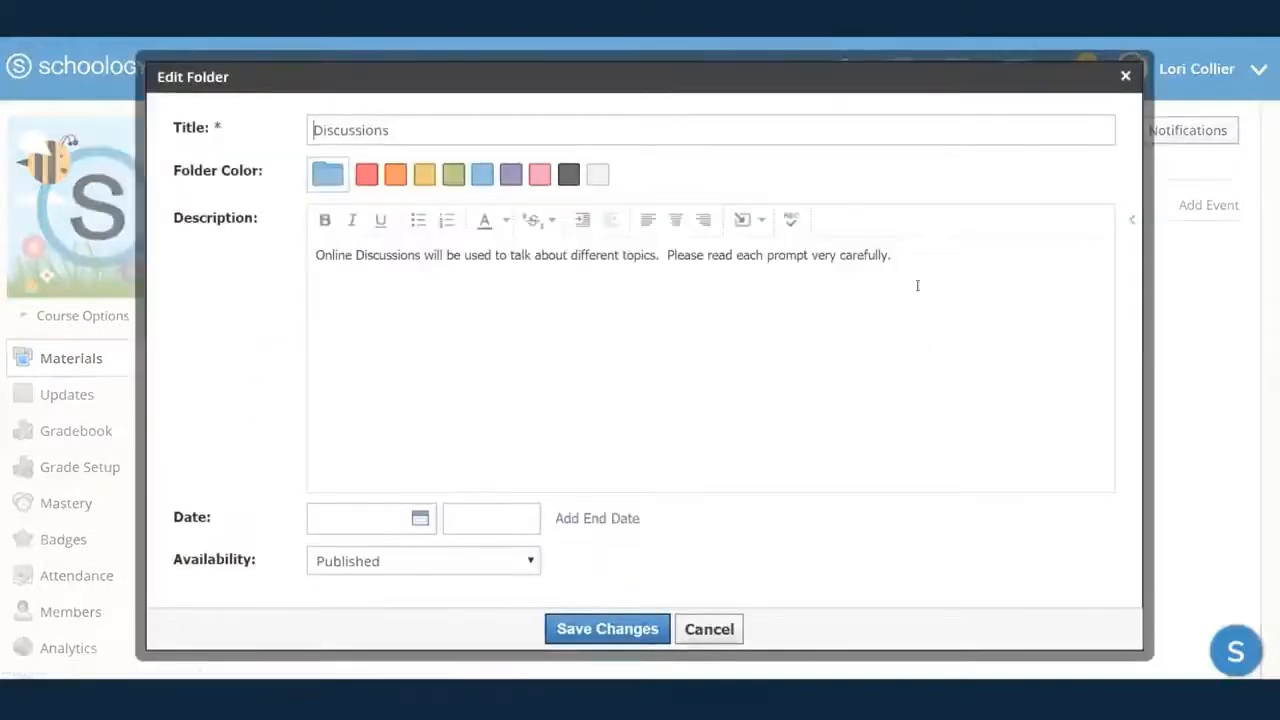
text(Please)
text( be aware so)
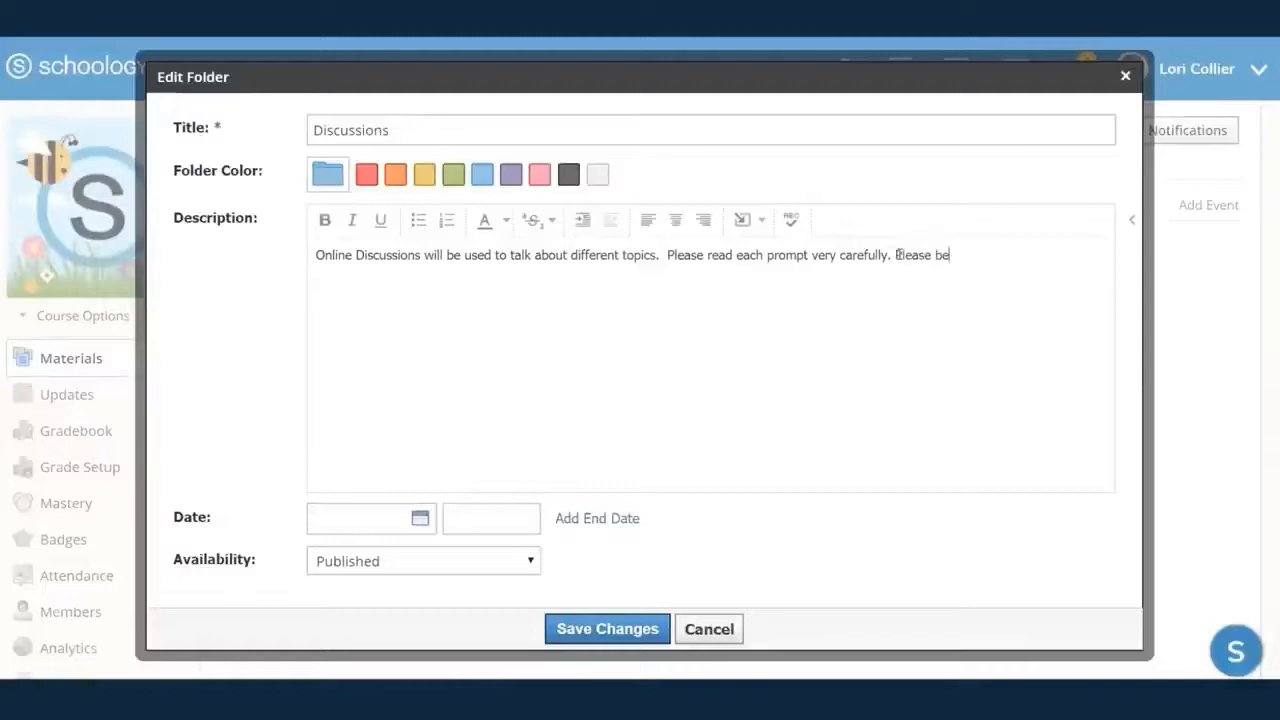
text(metimes)
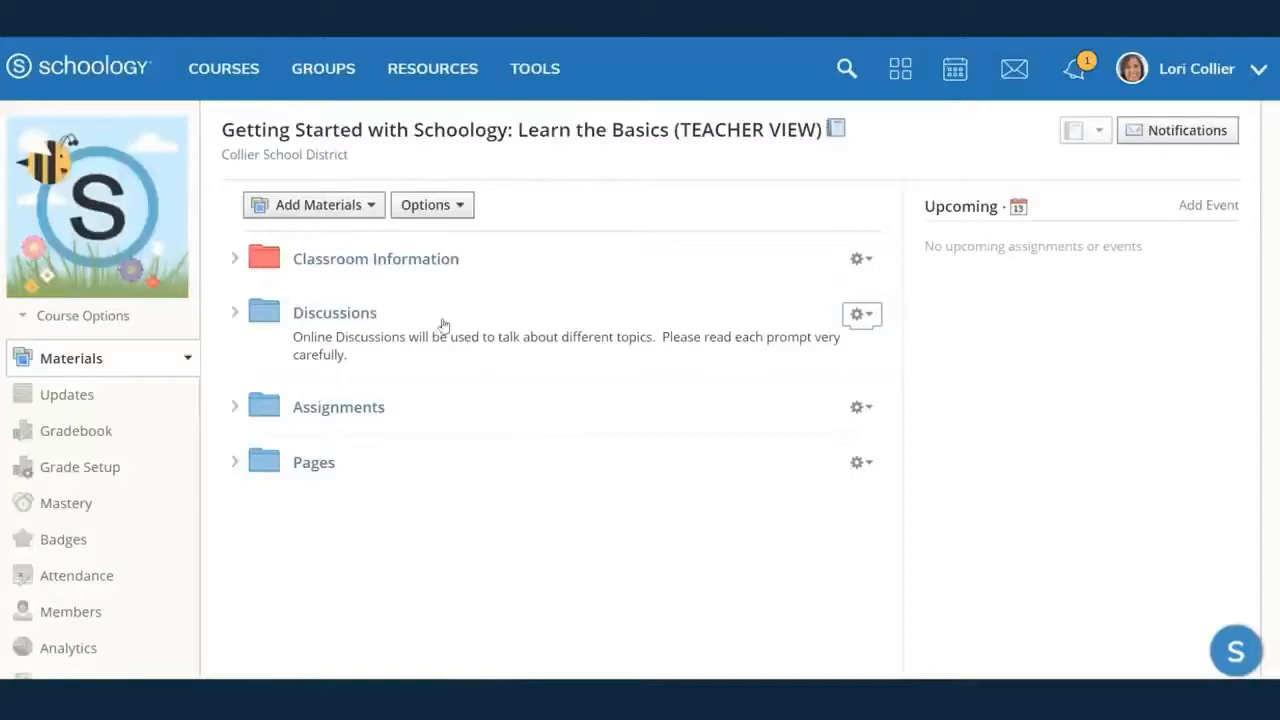
- Start a page above Classroom Information, titled as a 6th grade science class welcome, with the text "I will use this course to provide your online learning materials"
mouse_move(282, 235)
mouse_move(274, 436)
click(268, 237)
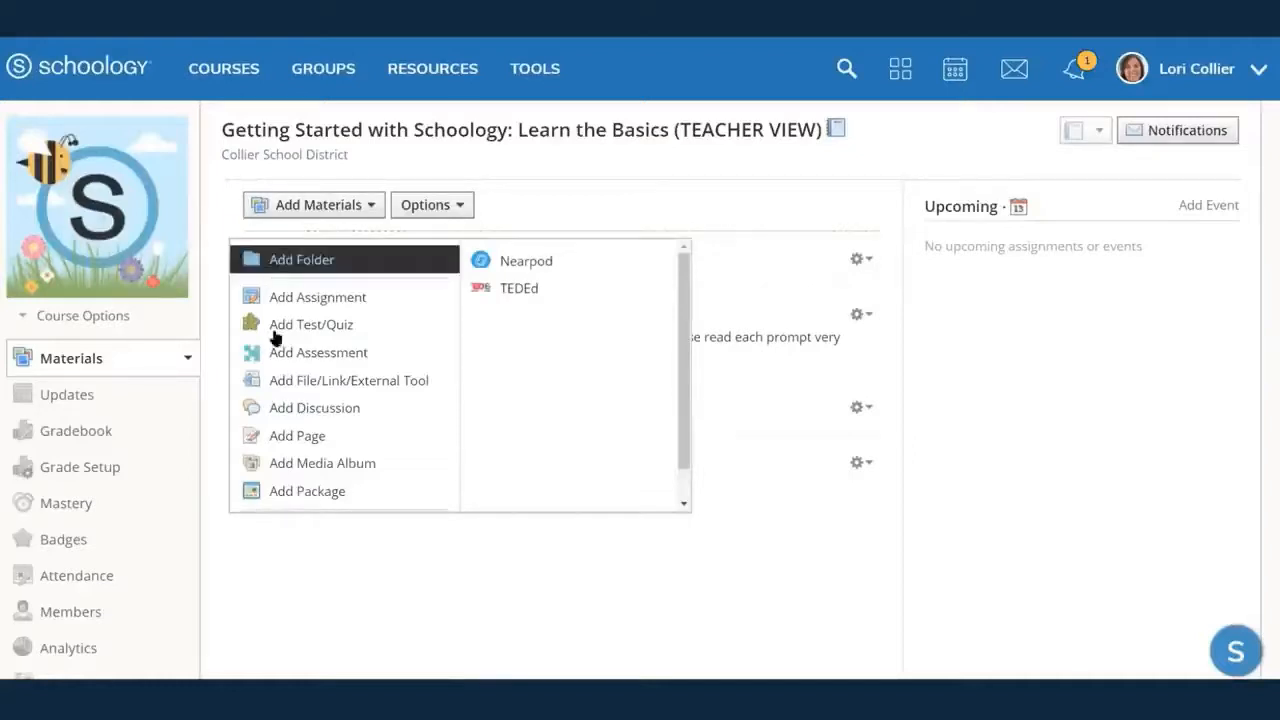
click(280, 435)
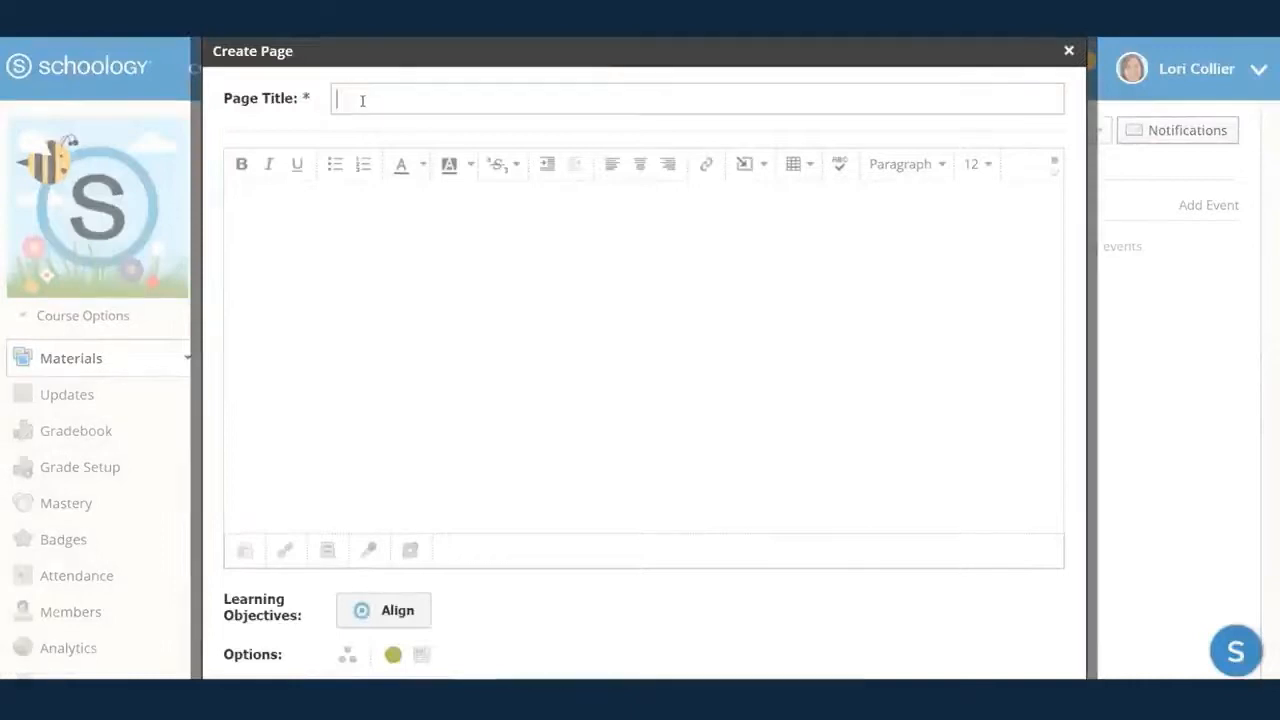
text(Welcome to Mrs. Collier's 6th grade science class)
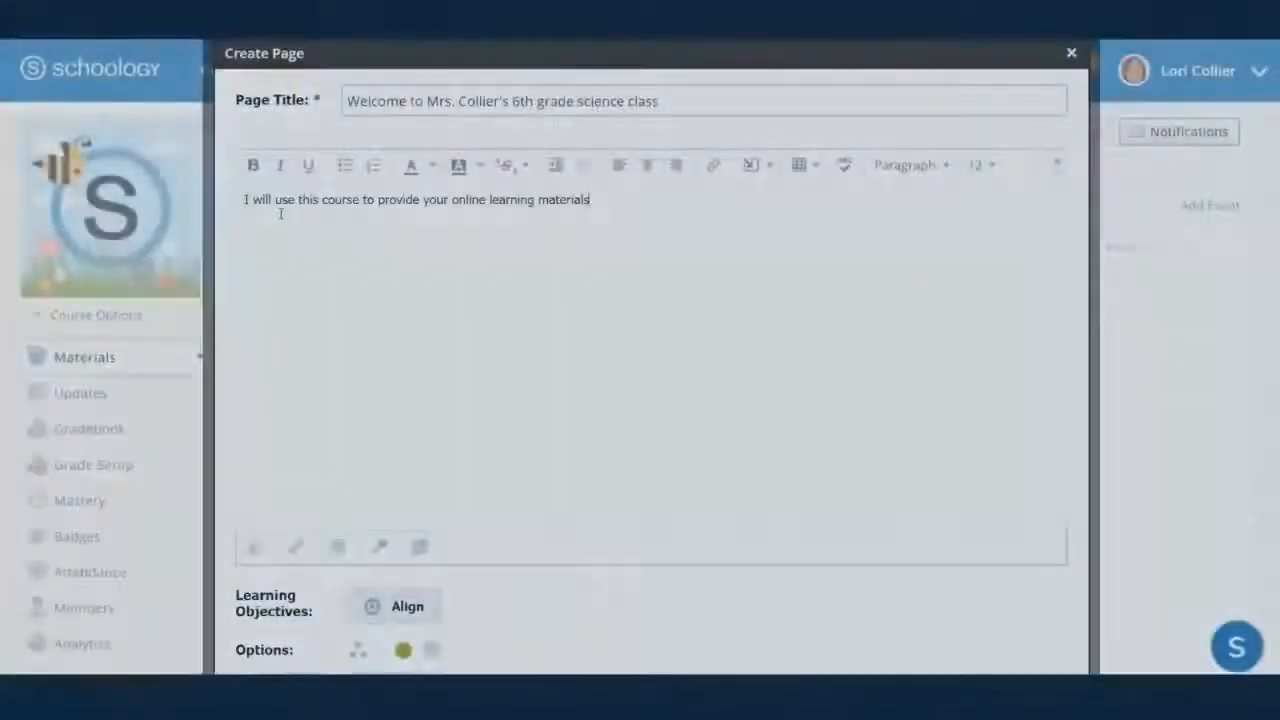
key(Return)
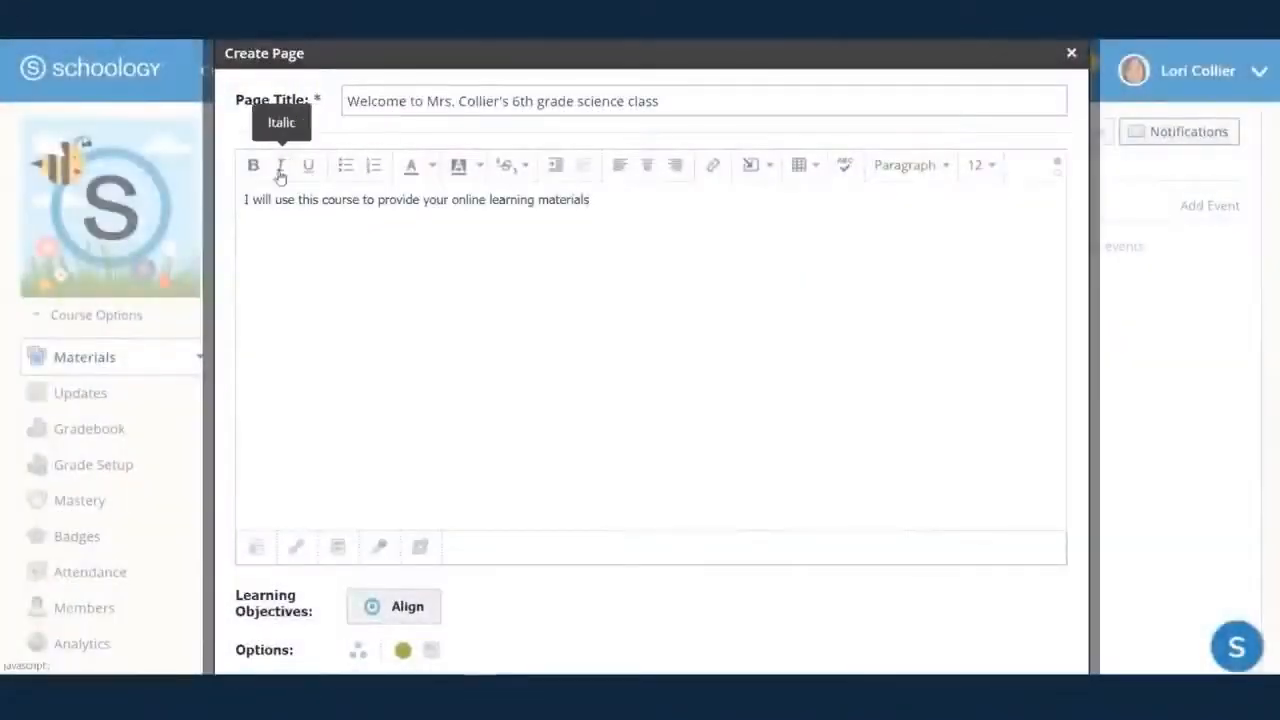
- Add a four-item numbered list starting "Login everyday, Monday - Friday", then due dates, daily updates and asking questions, and create the page
click(376, 168)
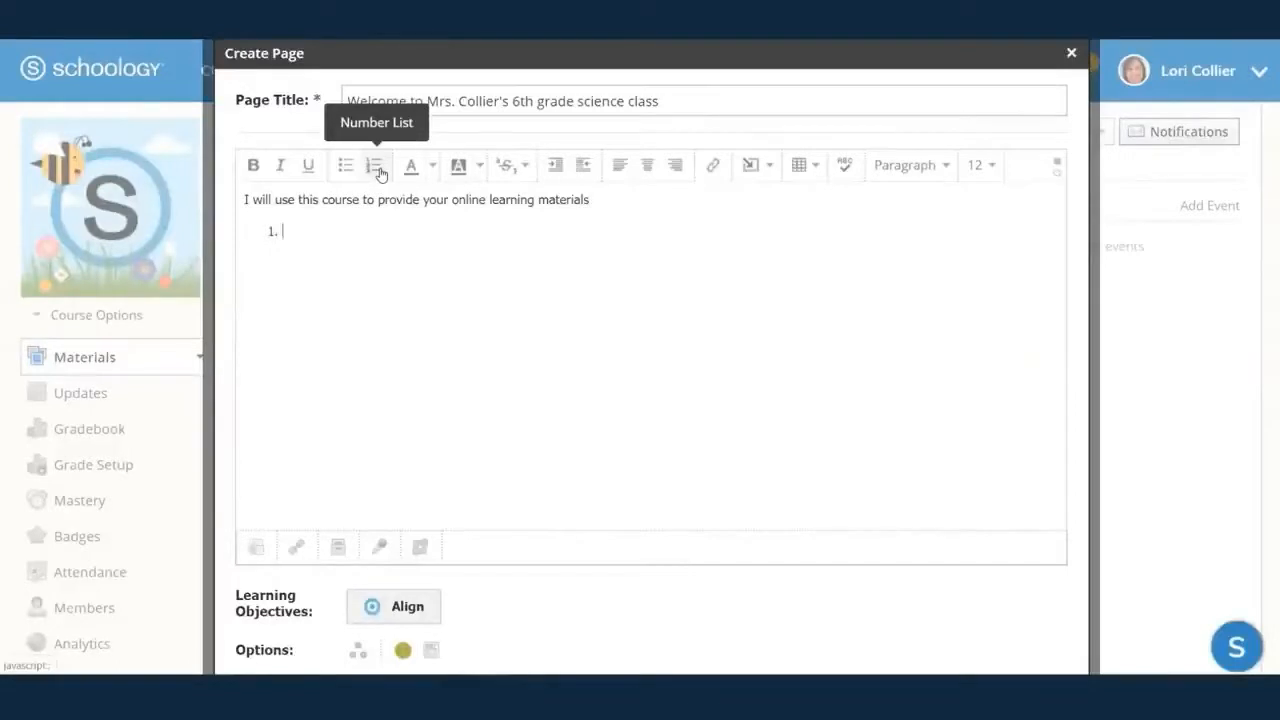
text(Login everyday, Monday - Friday)
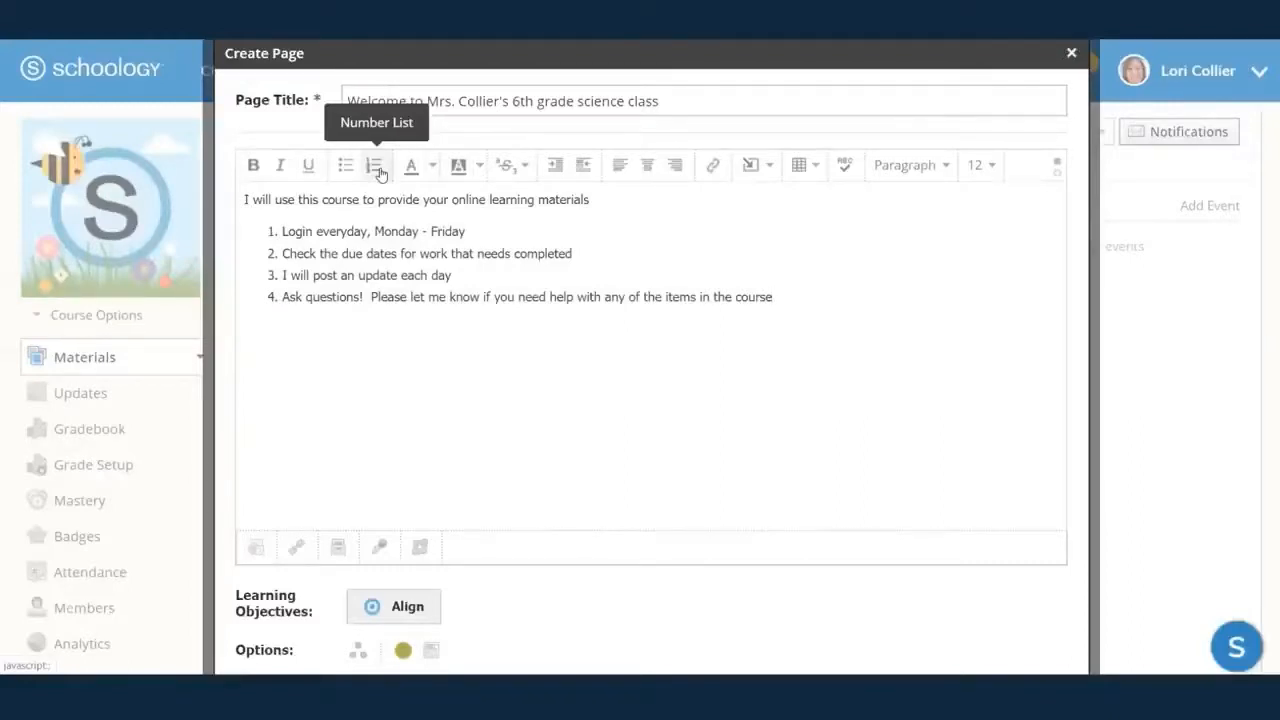
scroll(844, 394, down, 2)
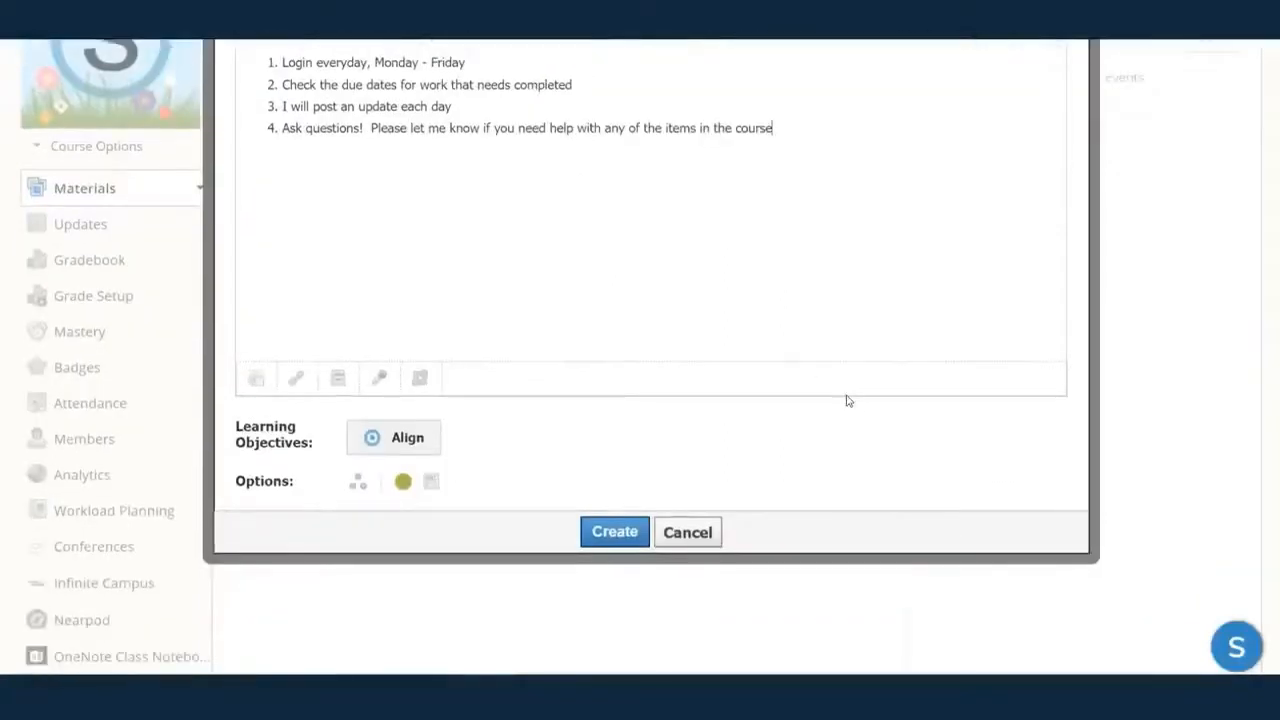
click(604, 532)
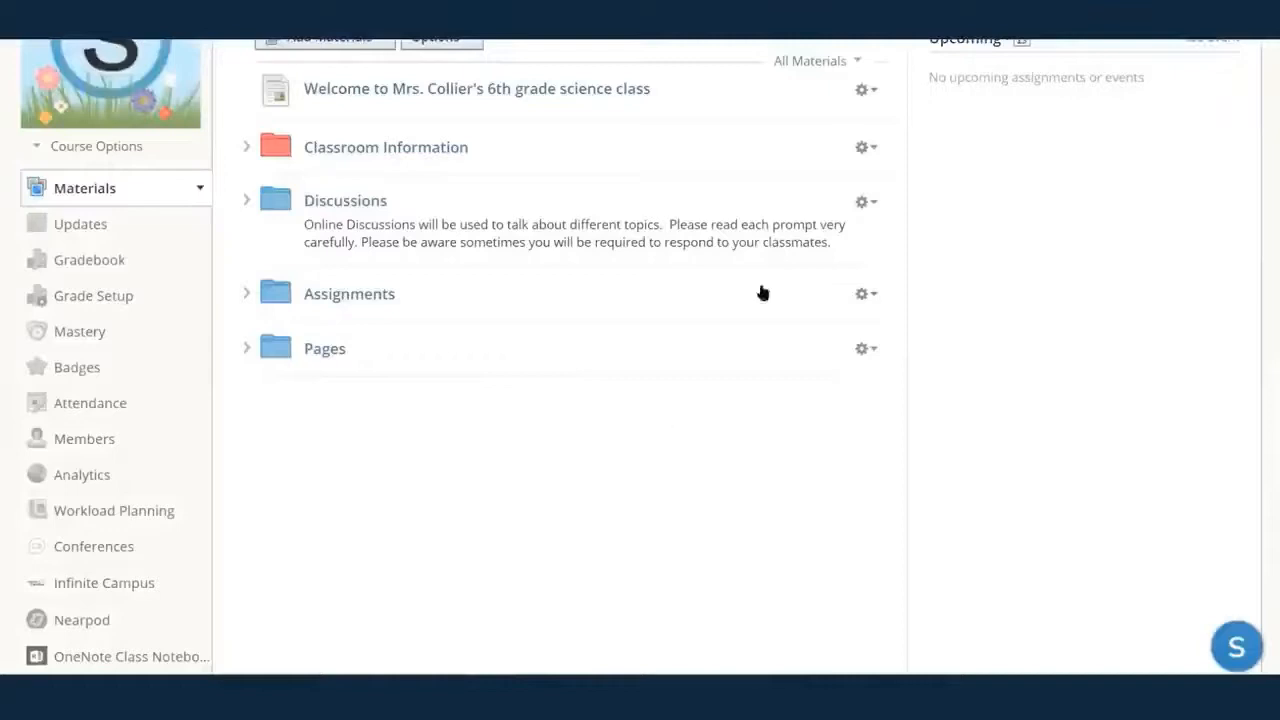
- Edit the 6th grade science welcome page so that its content displays inline, and save the changes
click(863, 90)
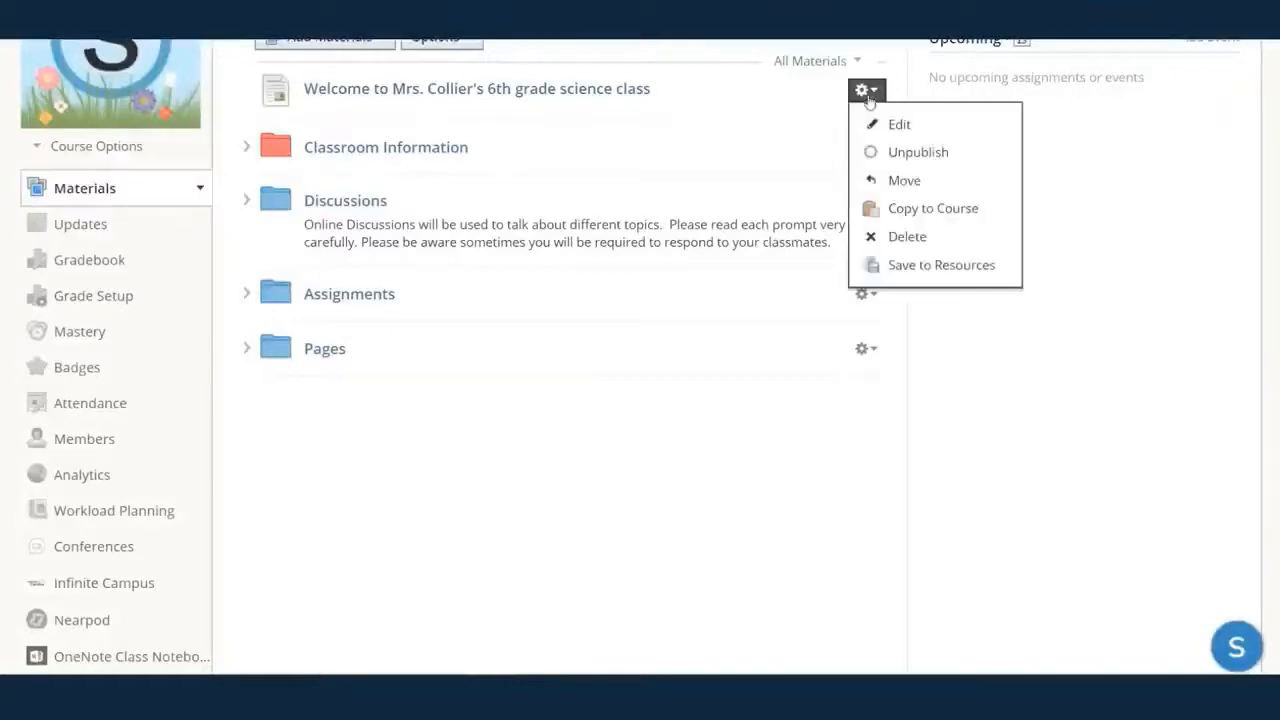
click(880, 126)
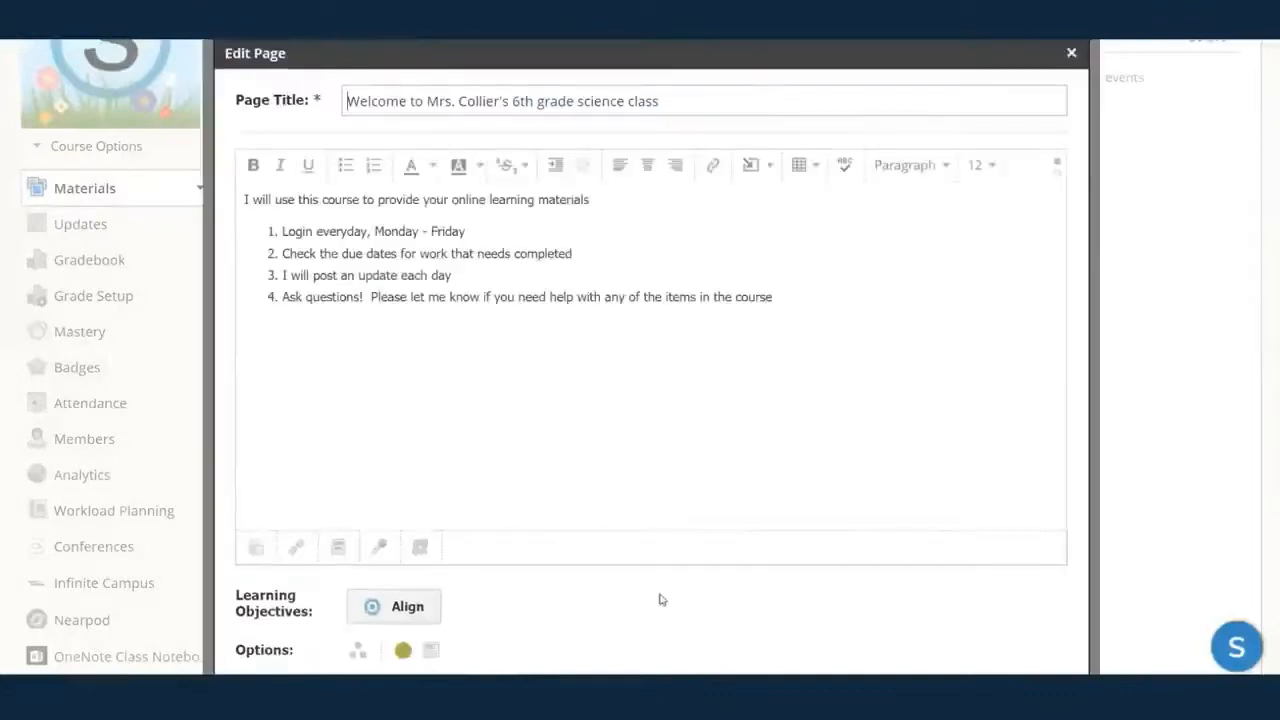
scroll(636, 652, down, 1)
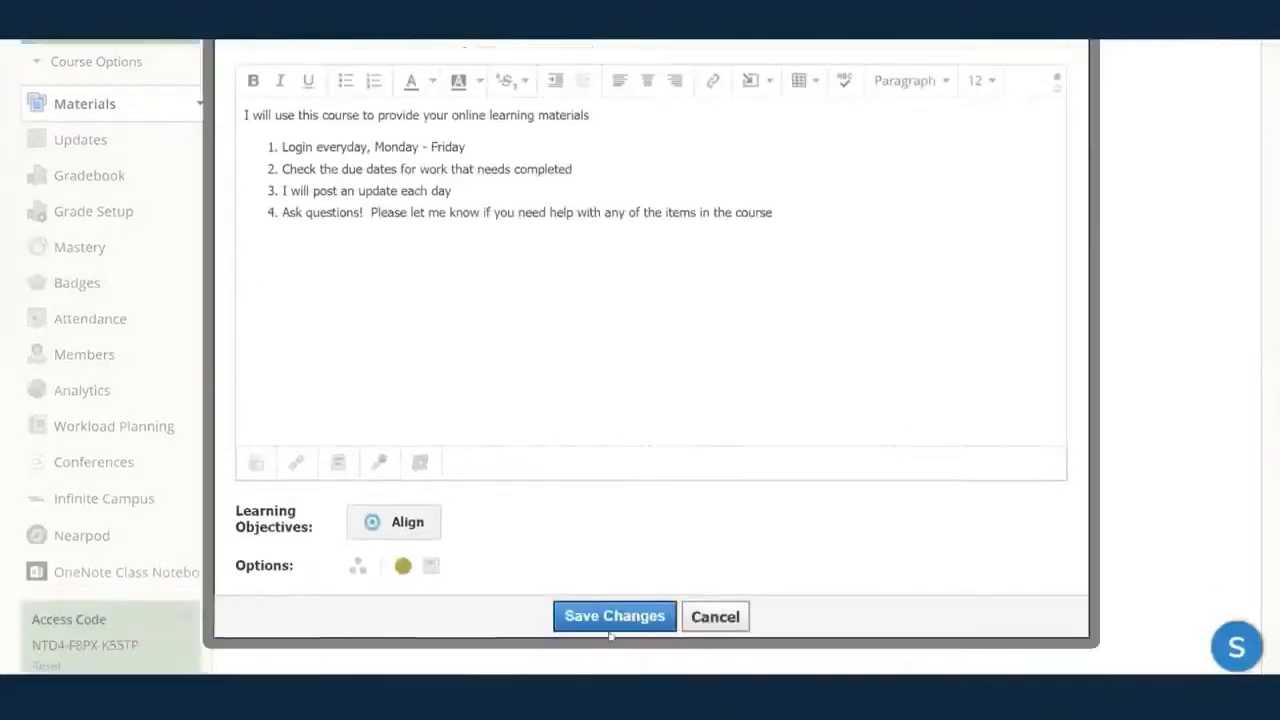
click(431, 568)
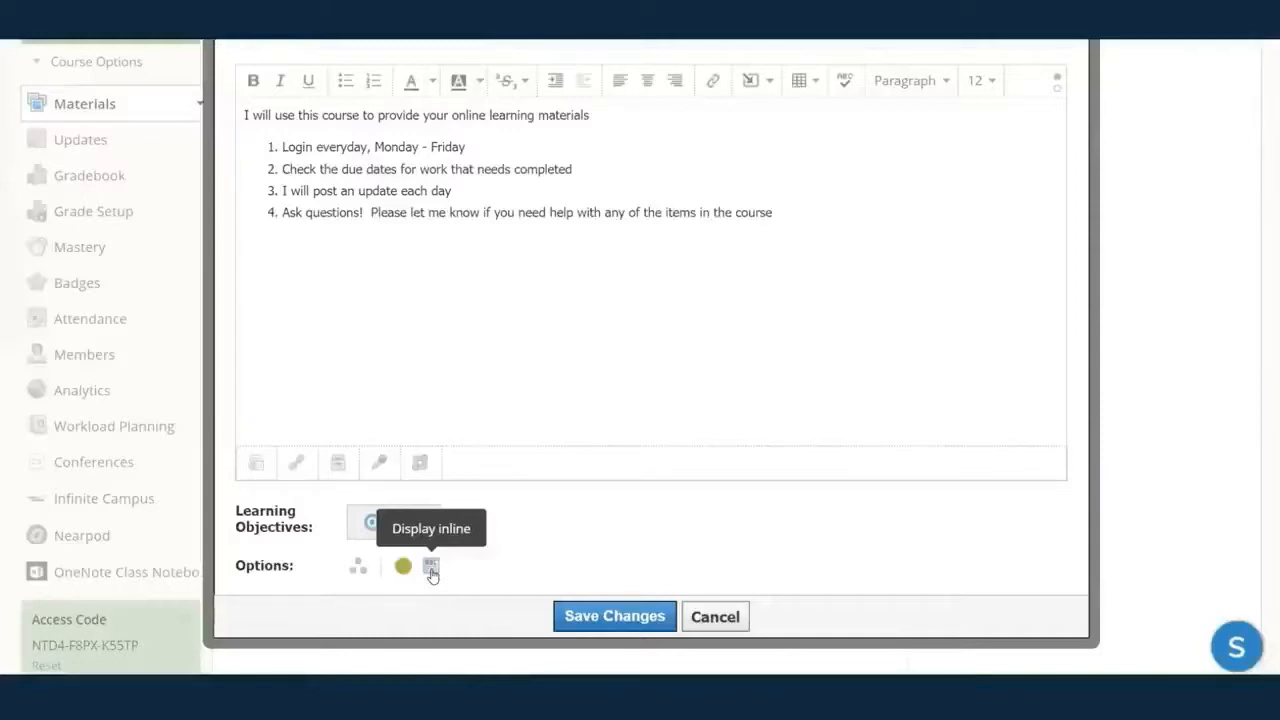
click(432, 572)
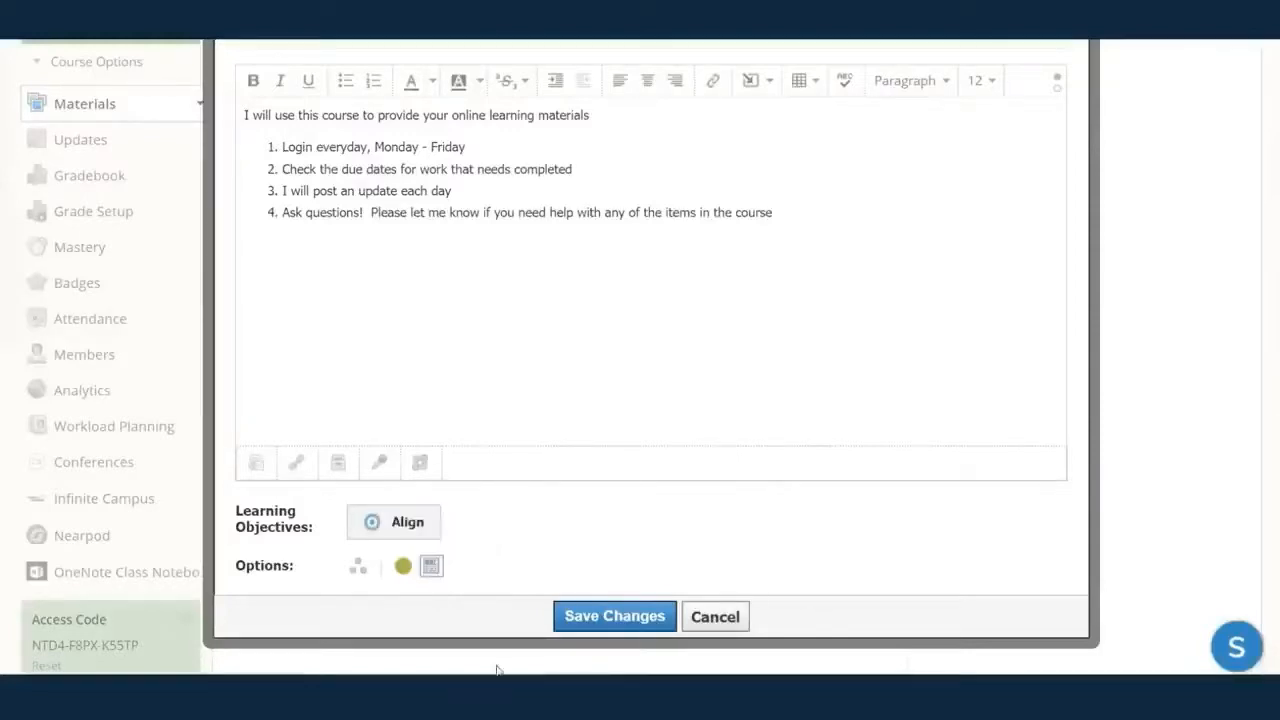
click(588, 620)
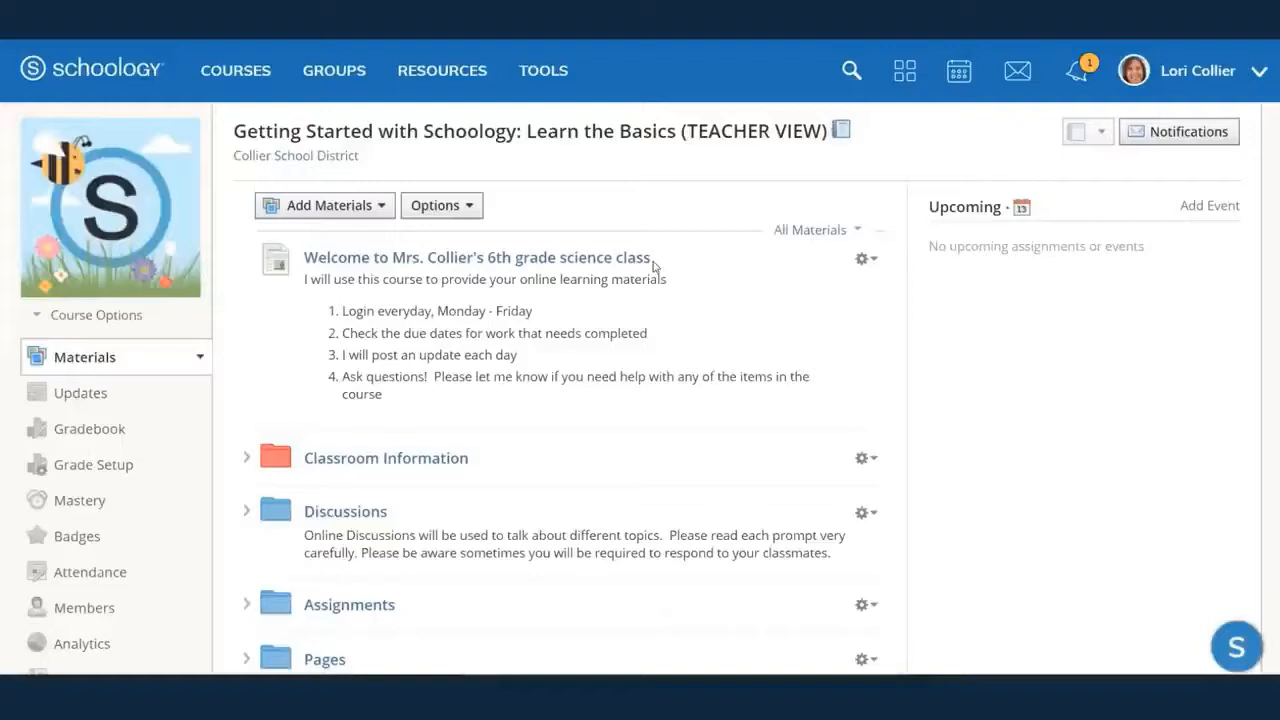
- Open the sample Learn the Basics course and examine the Famous Scientist Wanted Poster assignment's requirements, timeline, helpful websites and grading rubric
scroll(643, 406, down, 1)
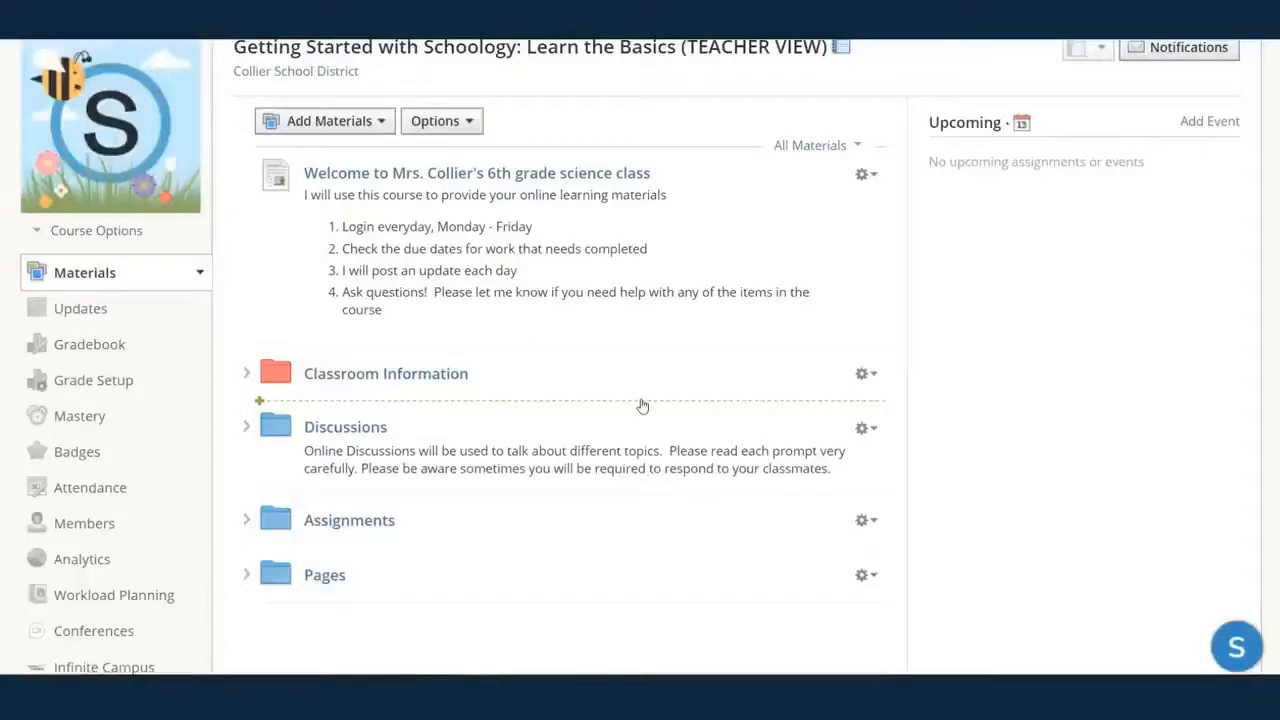
scroll(642, 405, up, 1)
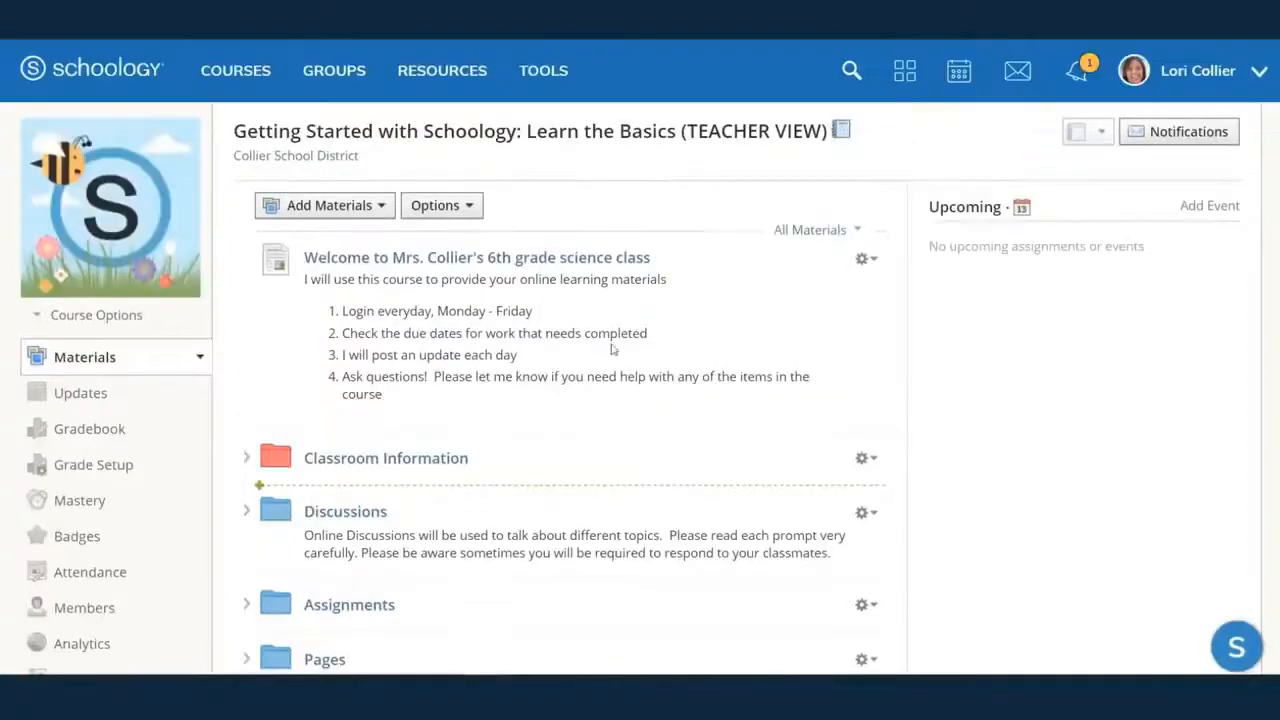
click(235, 72)
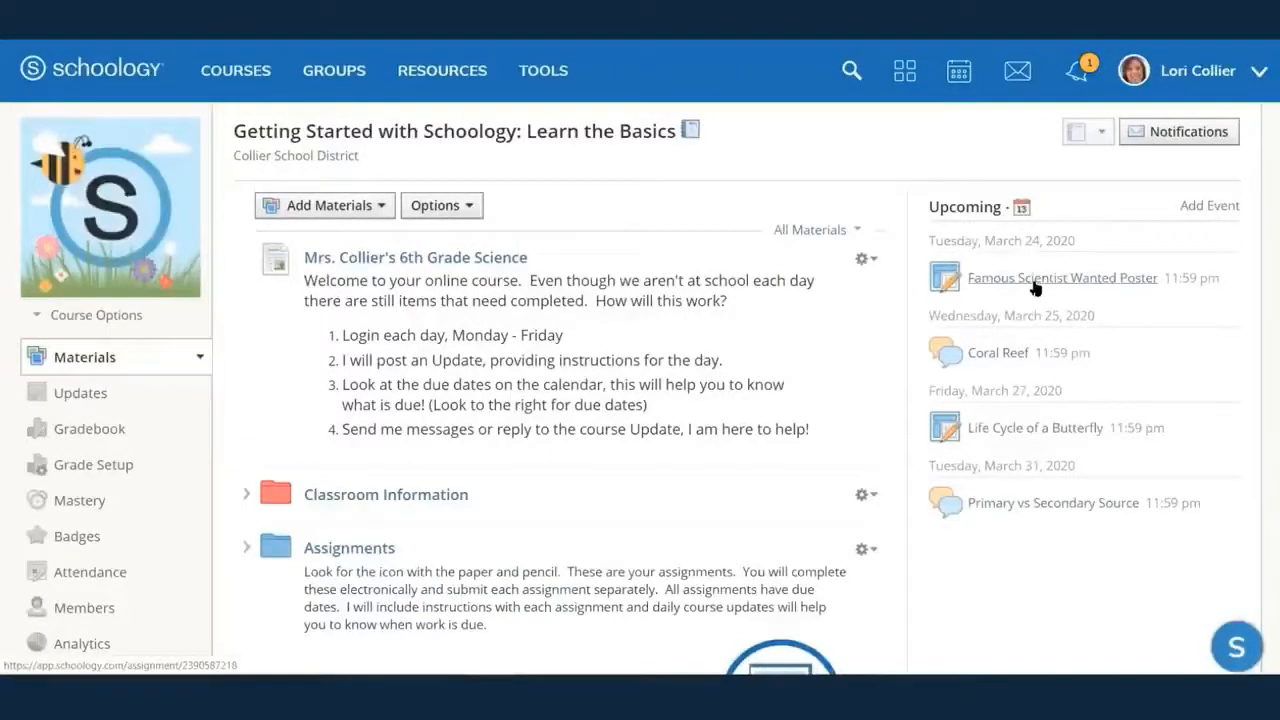
click(1035, 288)
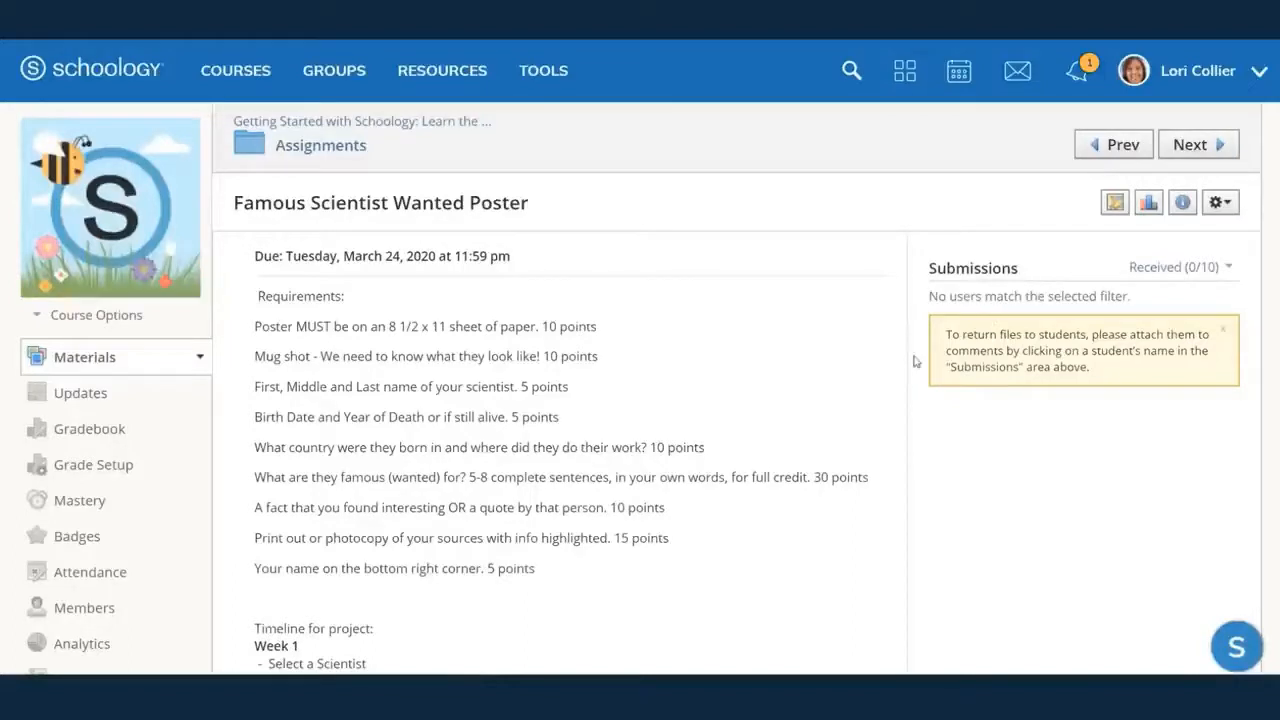
scroll(730, 453, down, 1)
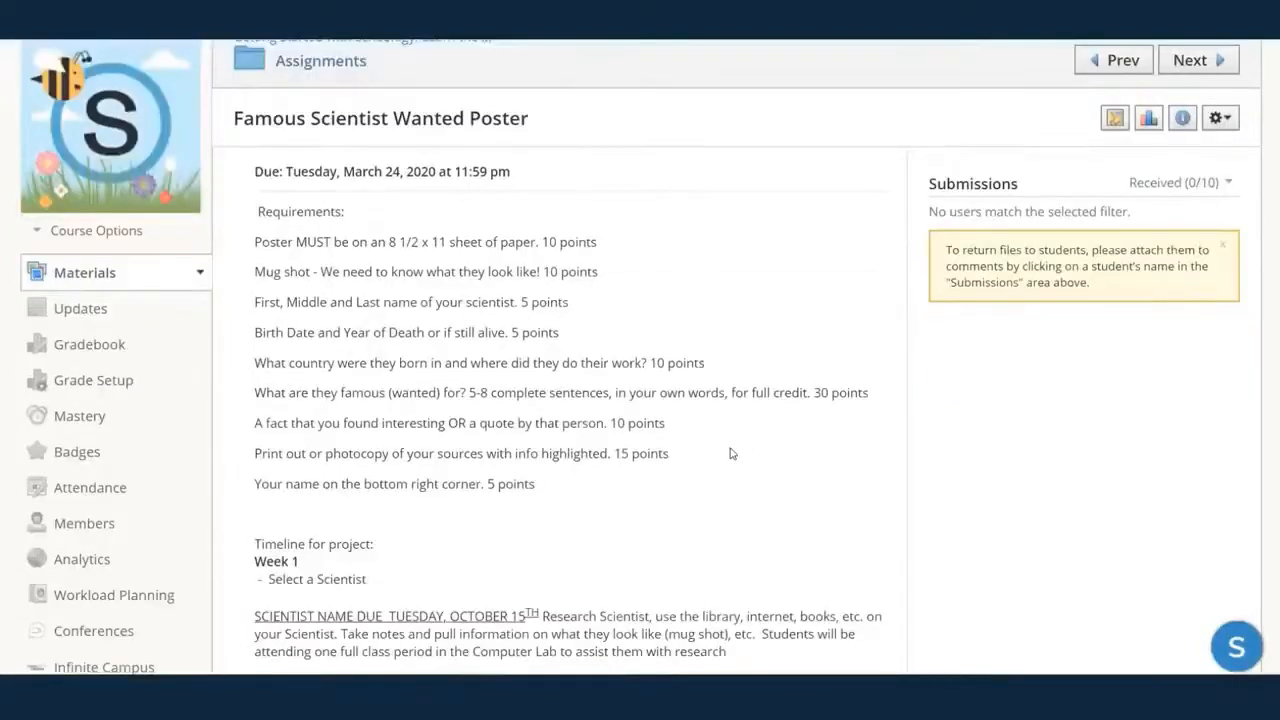
scroll(731, 453, down, 2)
scroll(731, 450, down, 3)
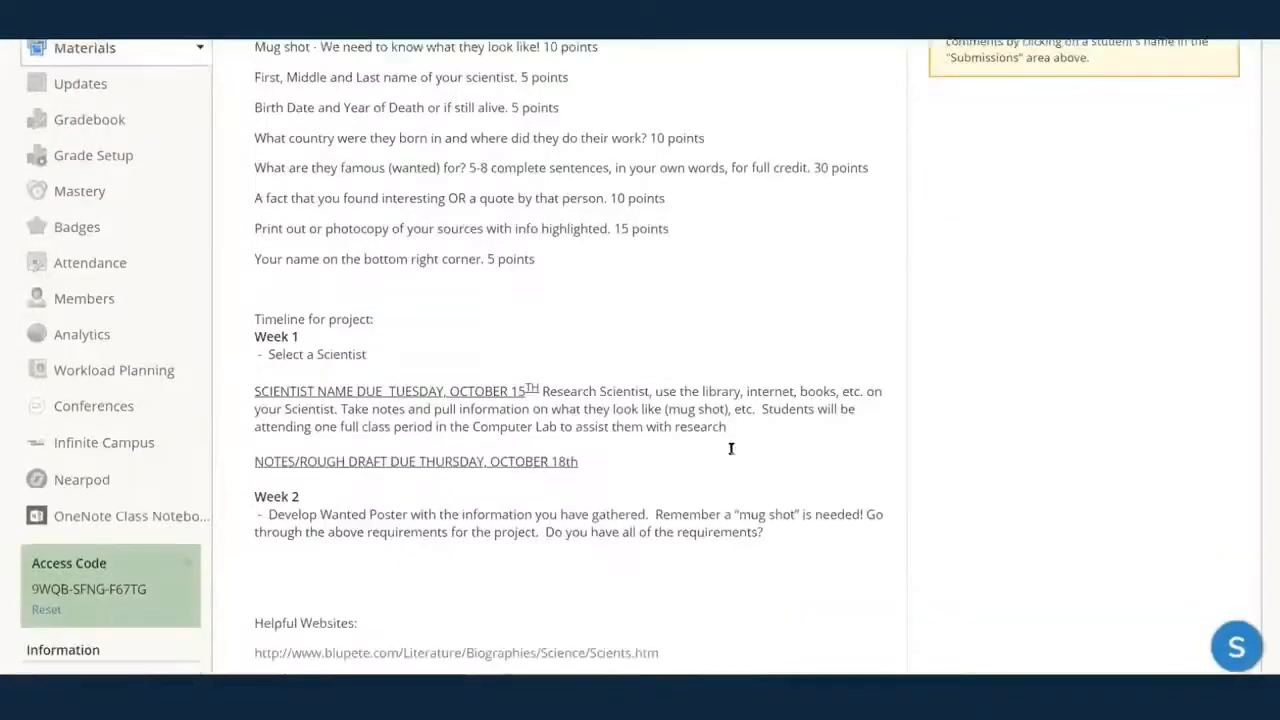
scroll(731, 453, down, 1)
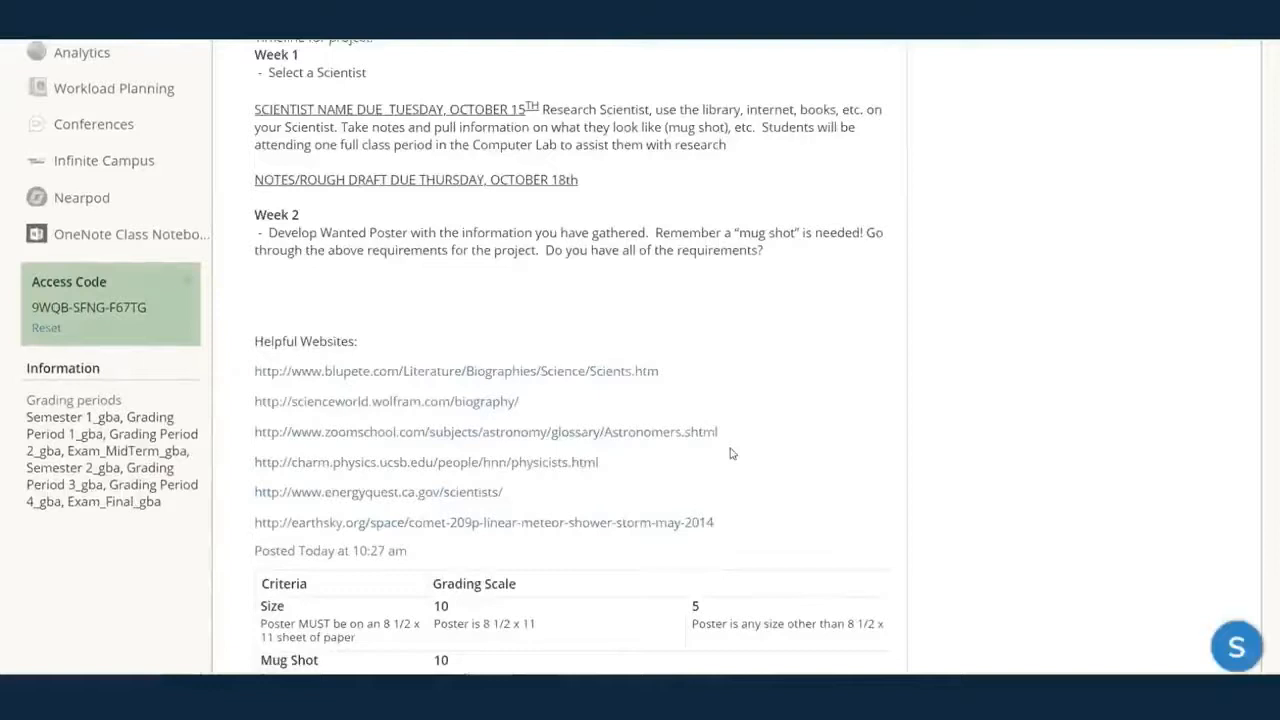
scroll(731, 453, down, 4)
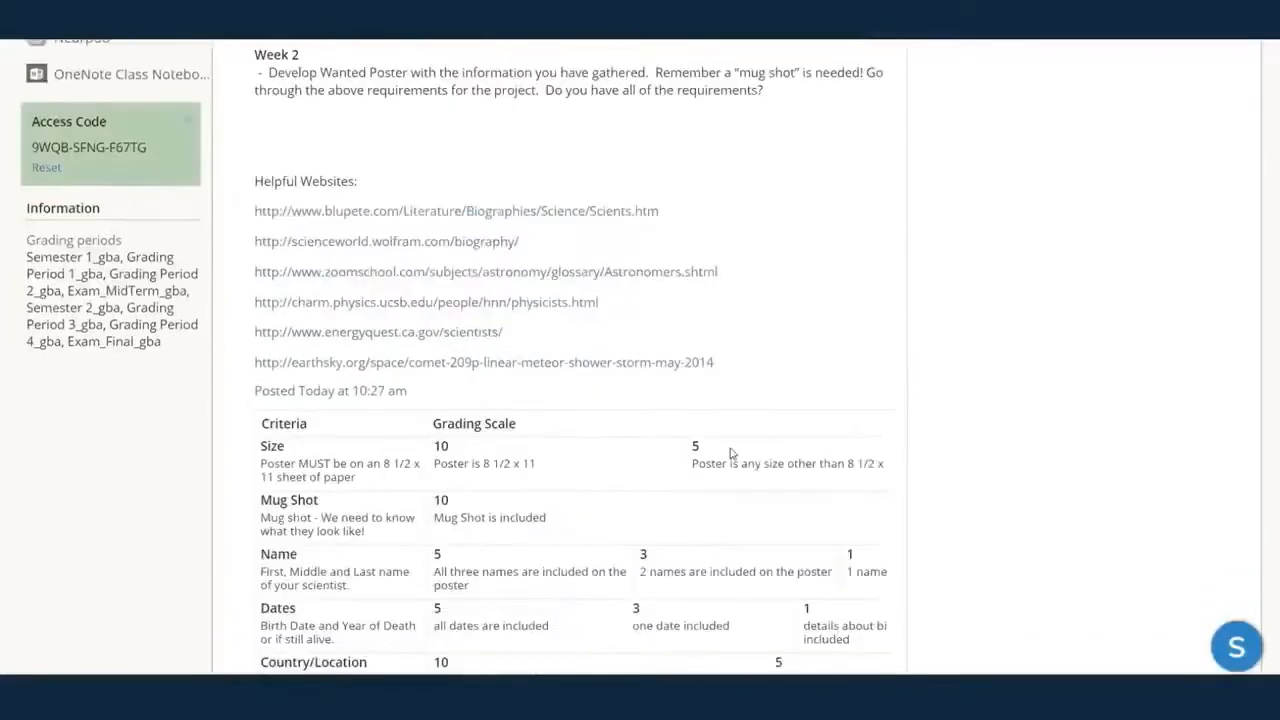
scroll(731, 453, down, 3)
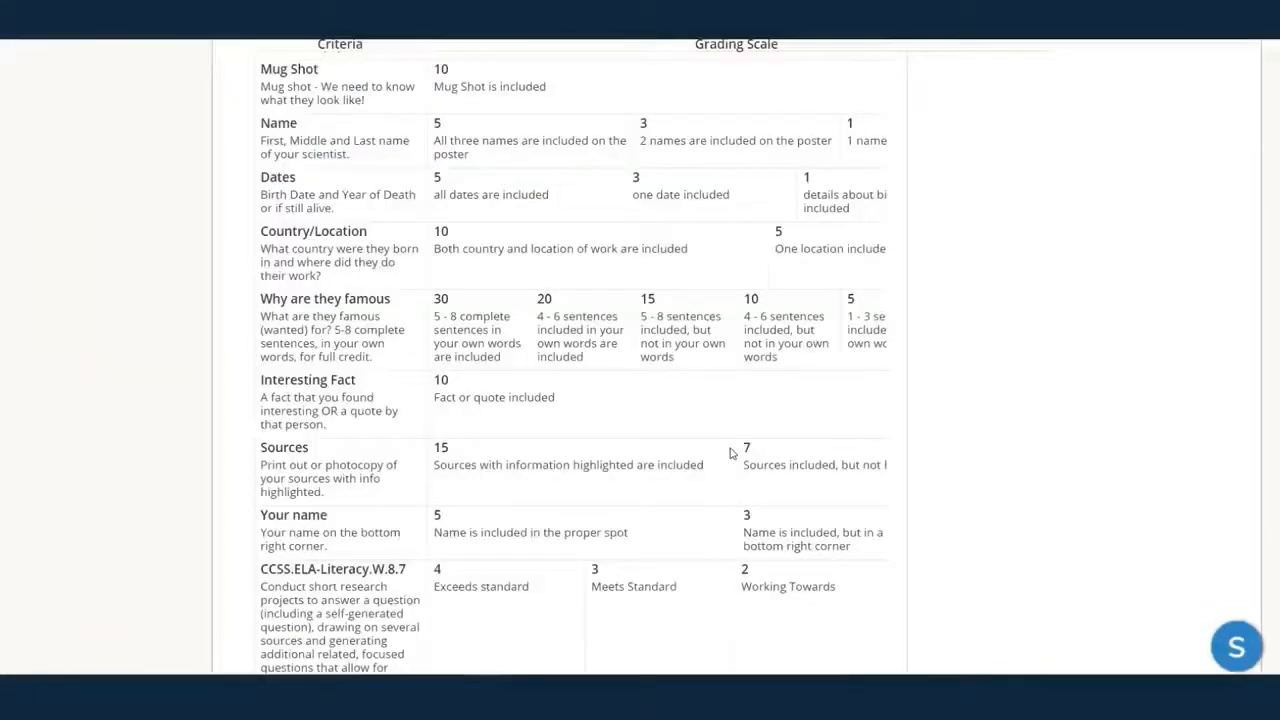
- Examine the rest of the wanted poster assignment's rubric and view both attached sample posters at full size
scroll(731, 453, down, 7)
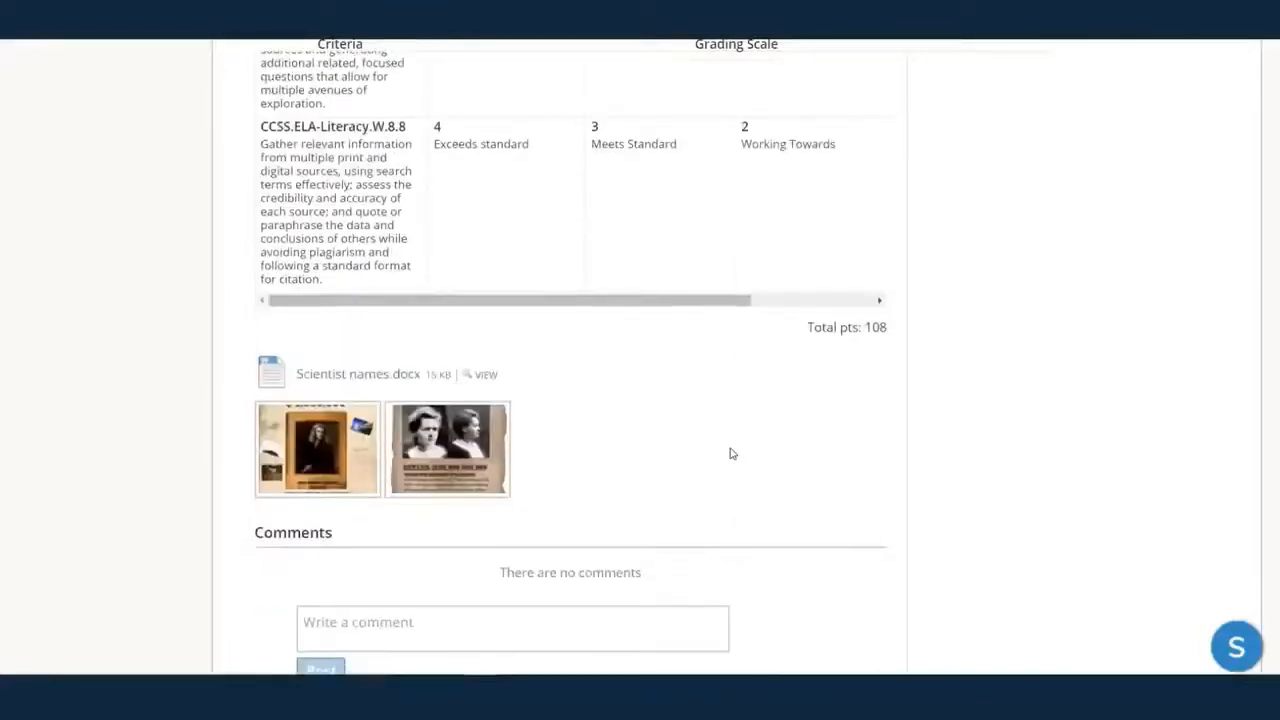
click(347, 464)
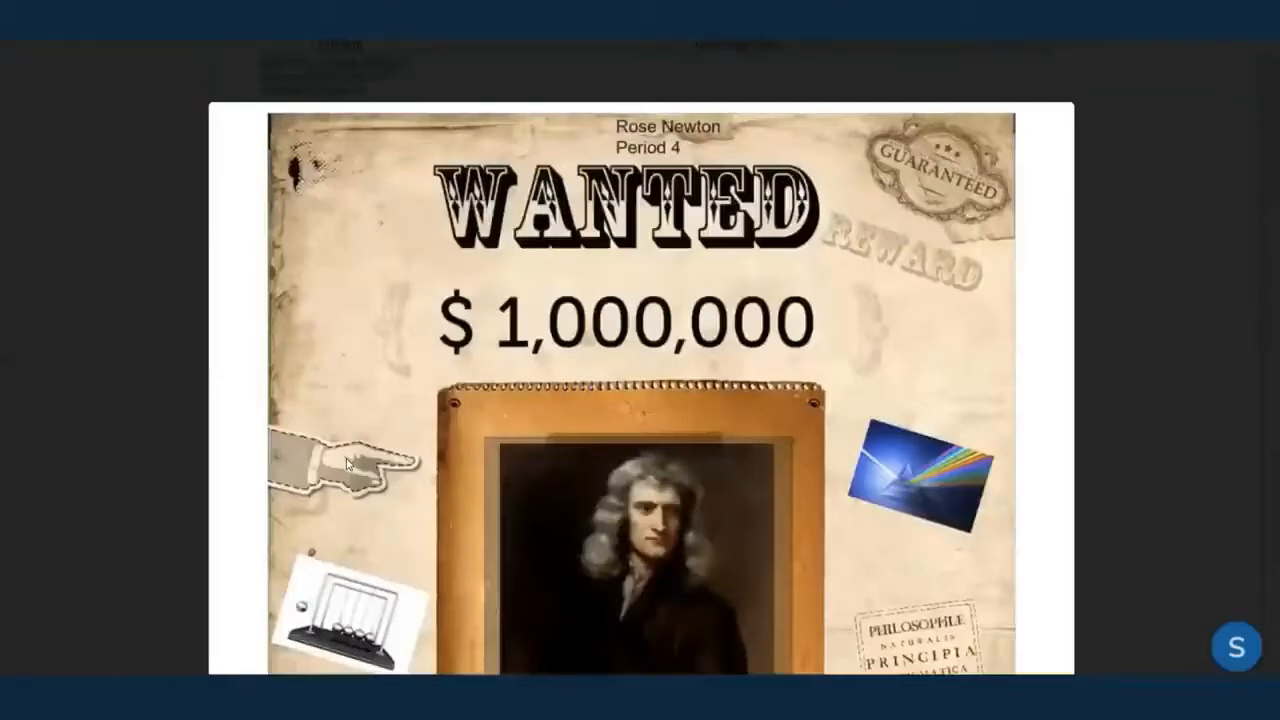
mouse_move(952, 483)
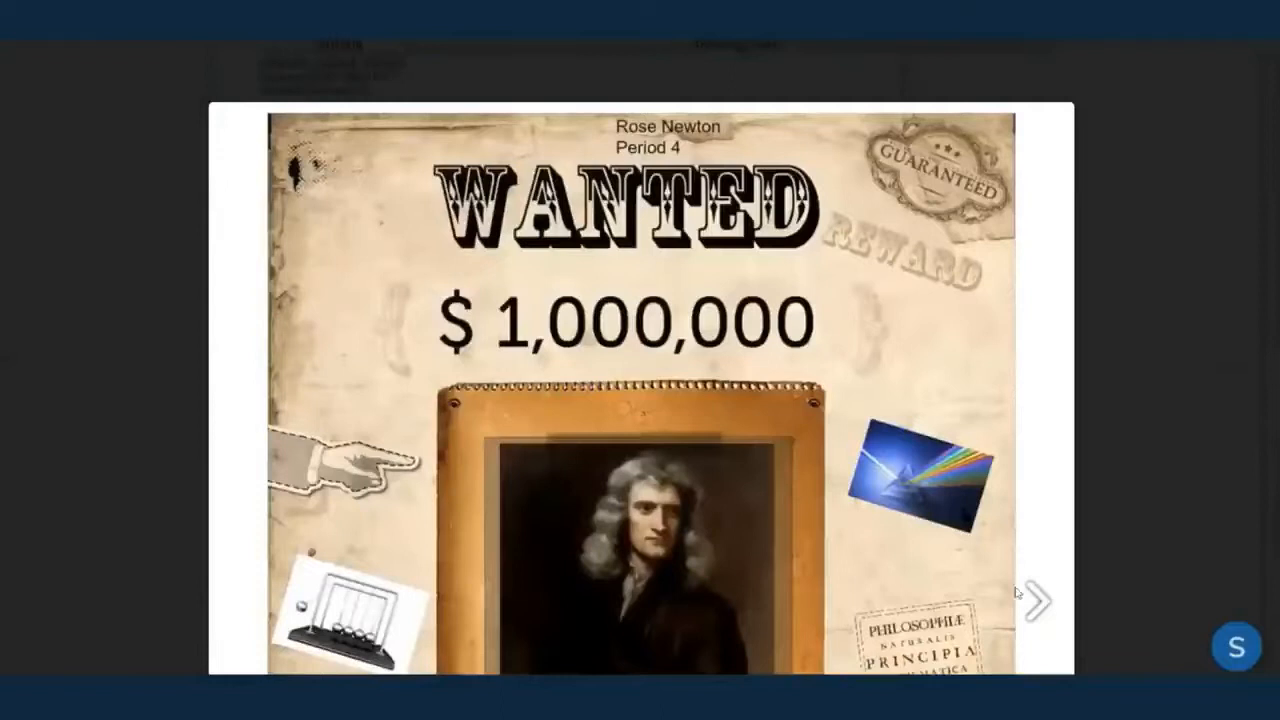
click(1037, 601)
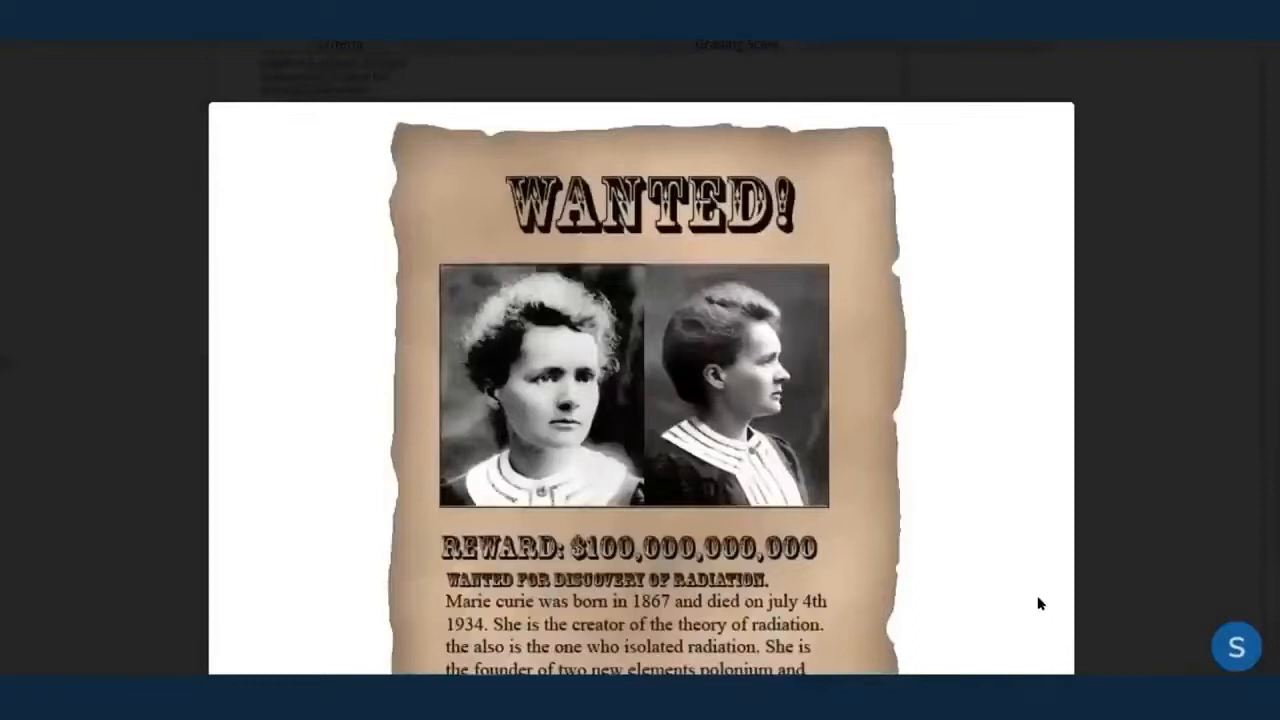
click(1122, 518)
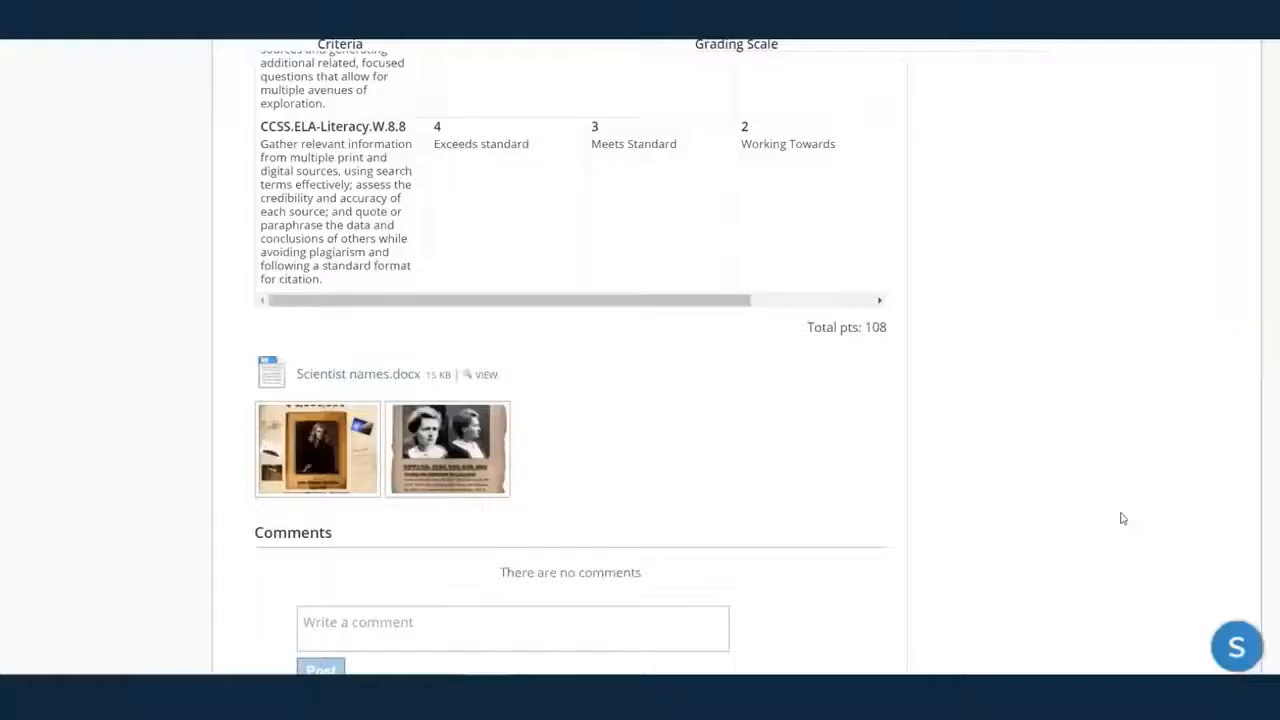
scroll(825, 536, up, 5)
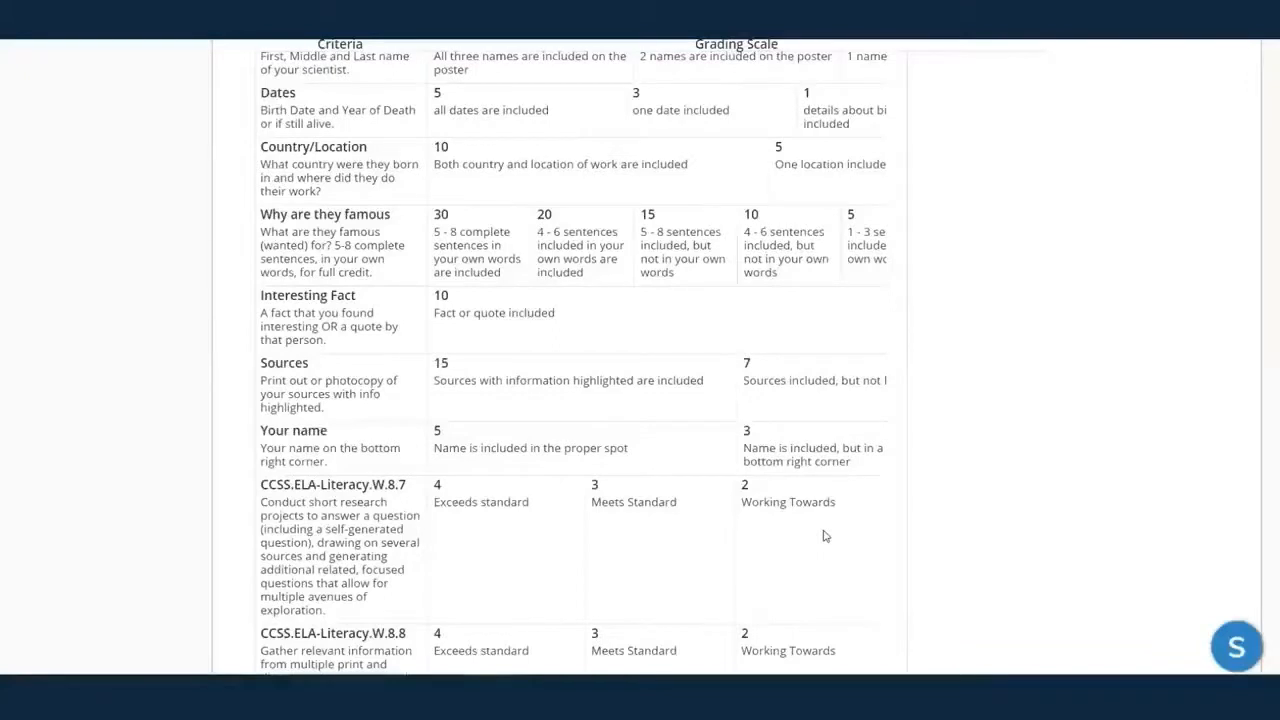
scroll(825, 536, up, 10)
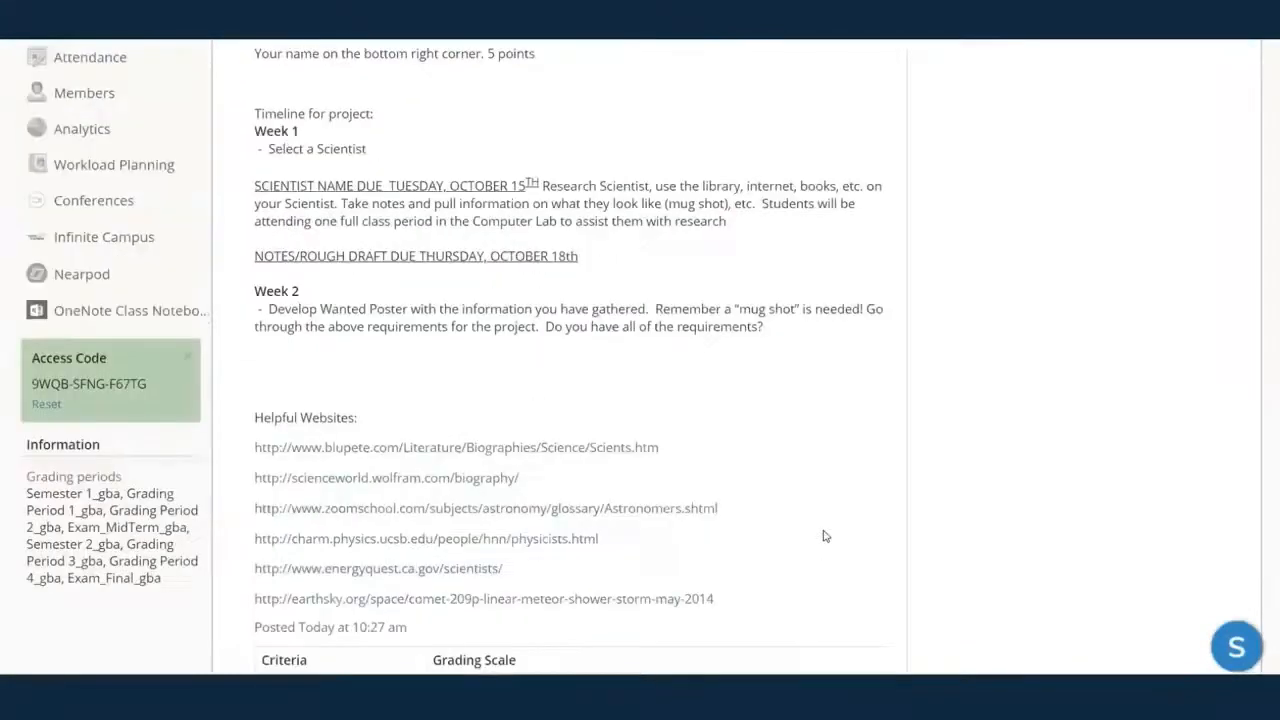
scroll(825, 536, up, 5)
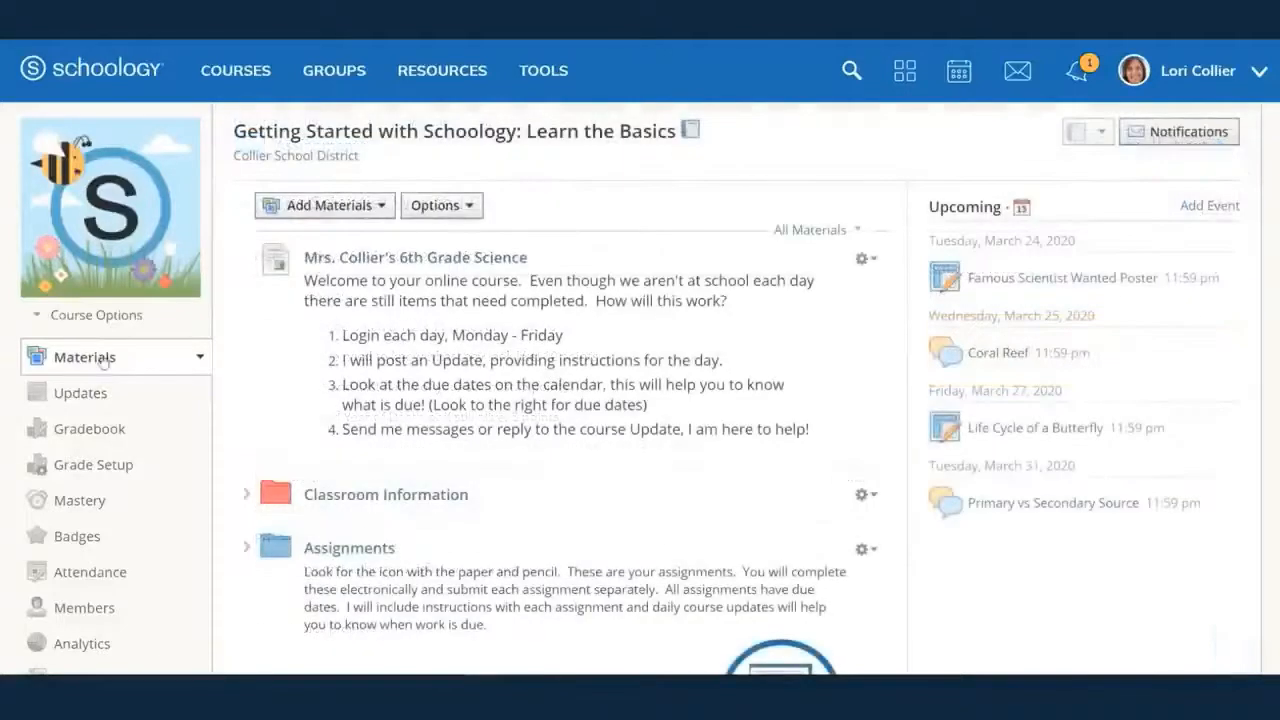
- Open the Life Cycle of a Butterfly assignment from the course's upcoming items and examine its diagram, instructions and grading rubric
click(1031, 430)
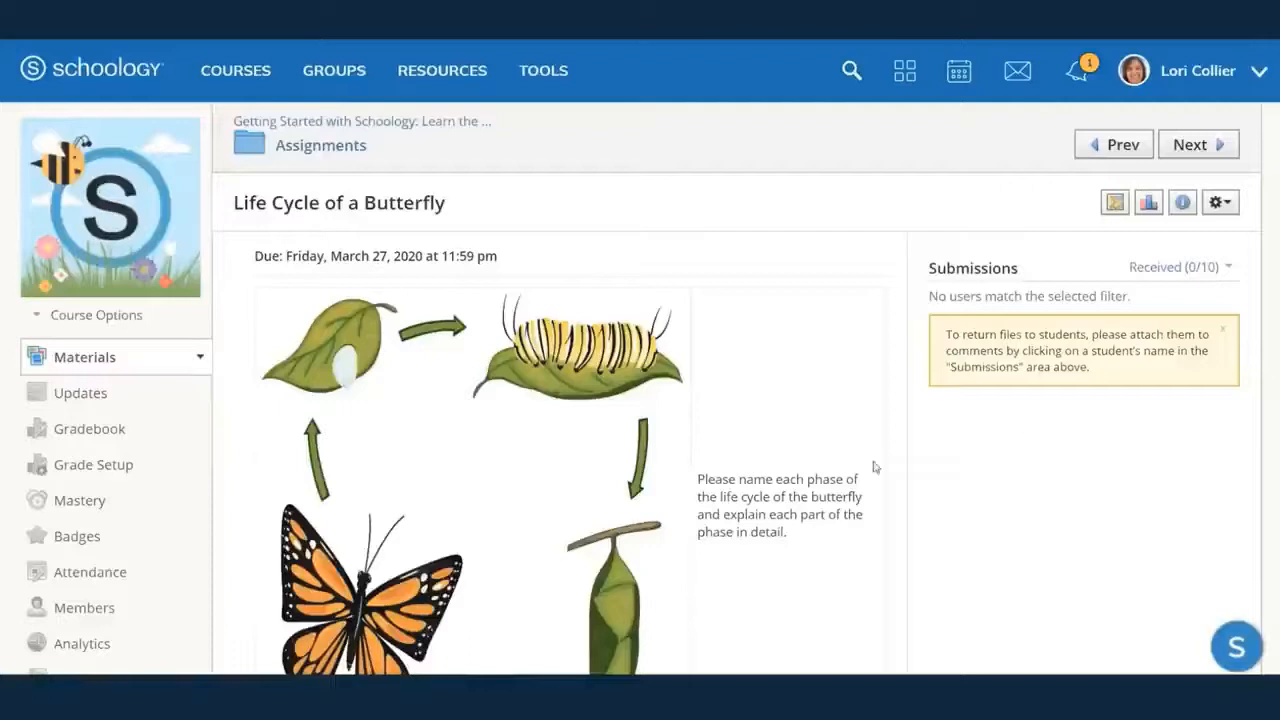
scroll(833, 489, down, 1)
scroll(833, 489, down, 2)
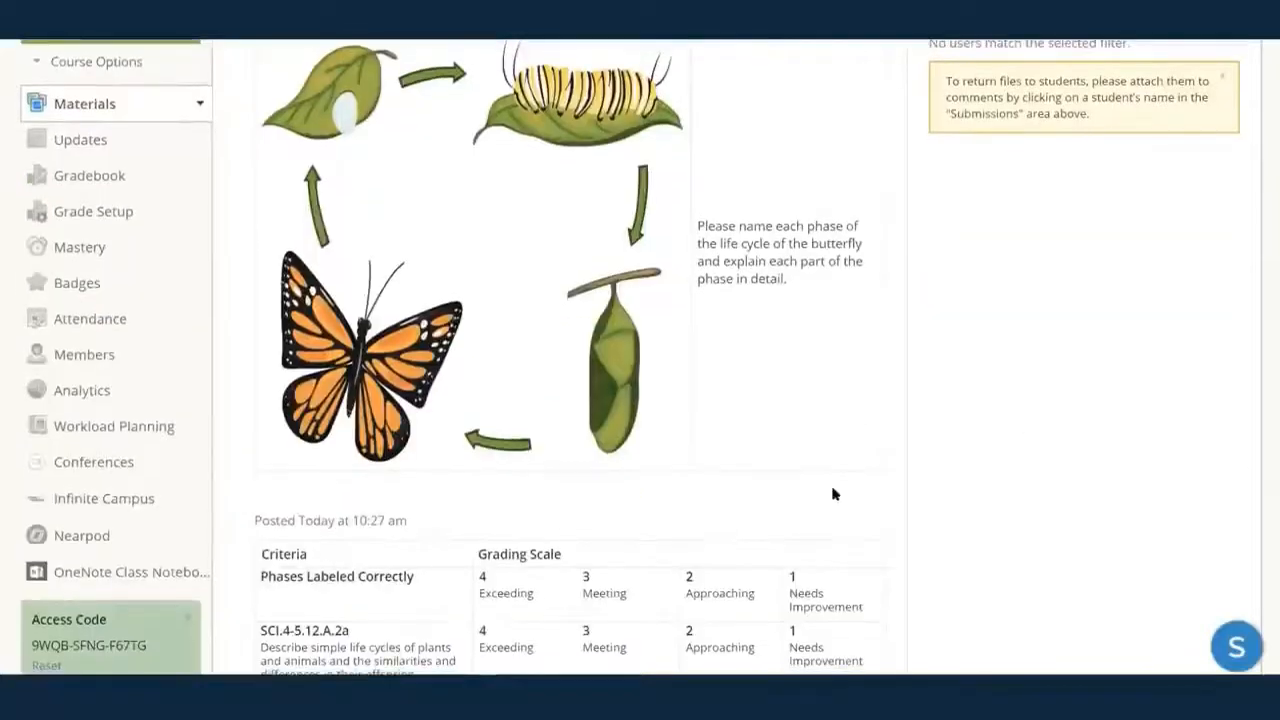
scroll(833, 494, down, 3)
scroll(833, 494, up, 2)
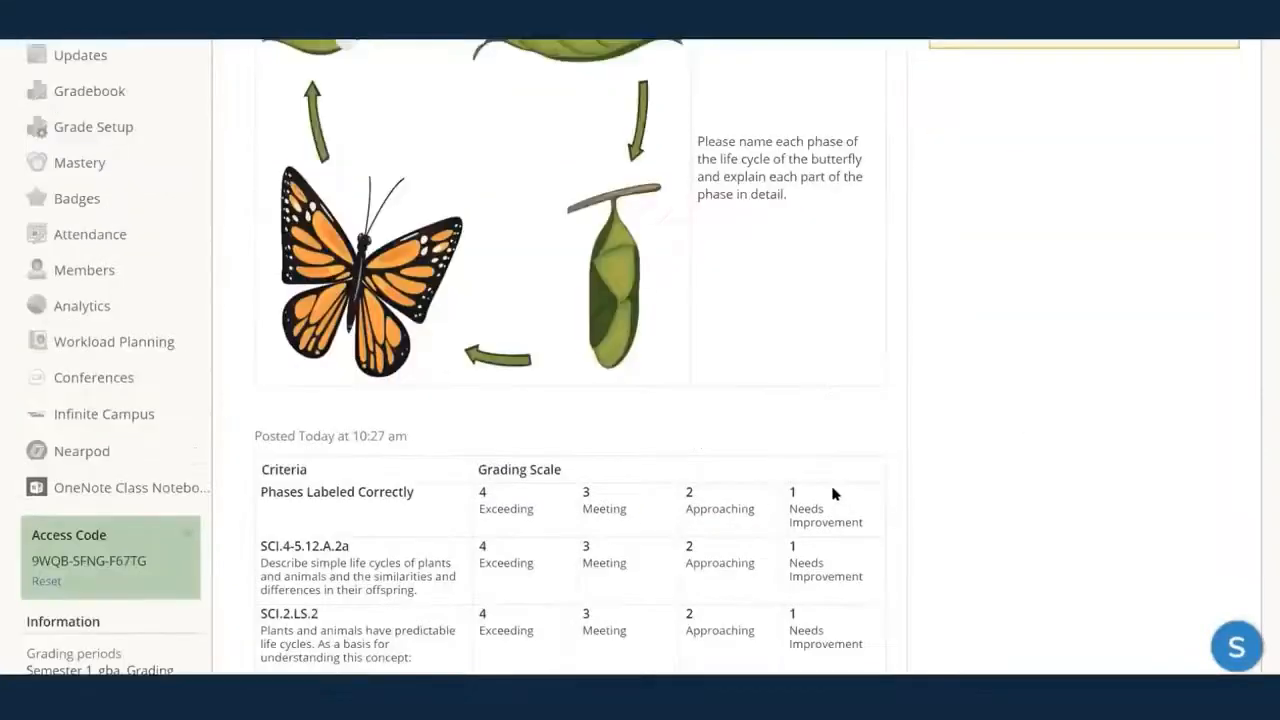
scroll(833, 494, up, 2)
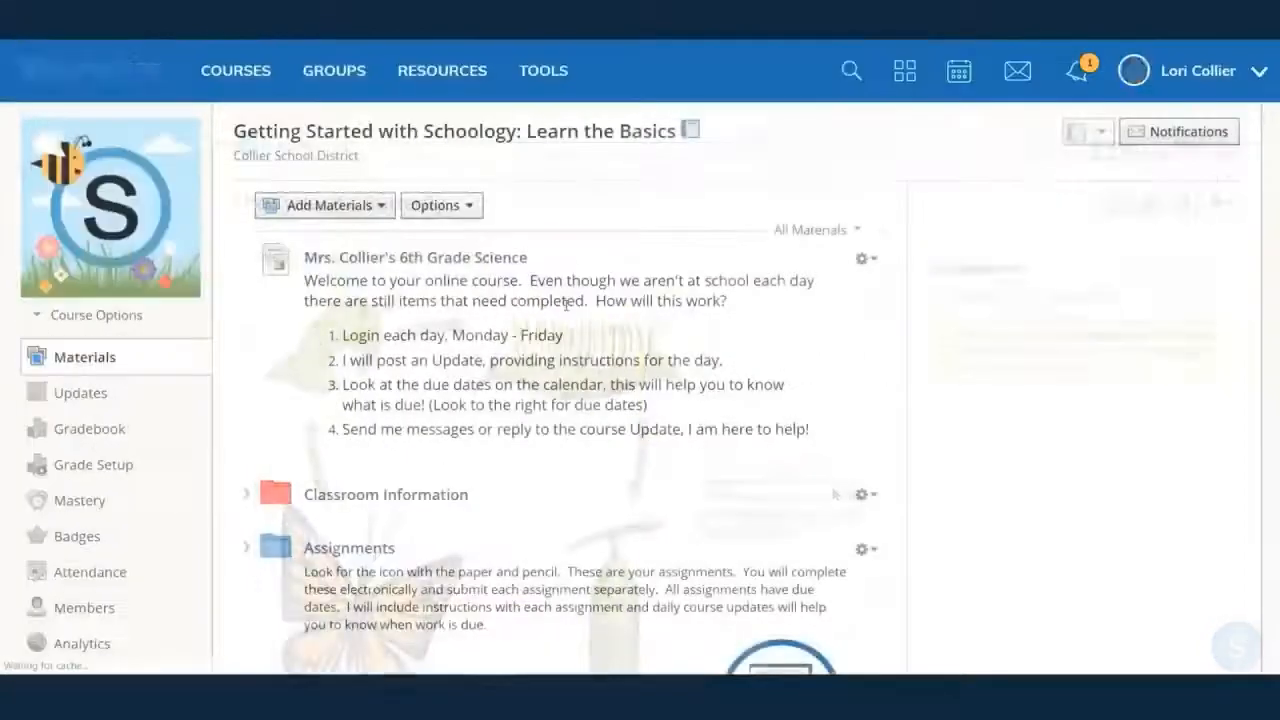
- Look over the sample course's folders, and open the upcoming Coral Reef discussion to examine its prompts, video, map view and rubric
scroll(780, 329, down, 2)
scroll(781, 336, down, 3)
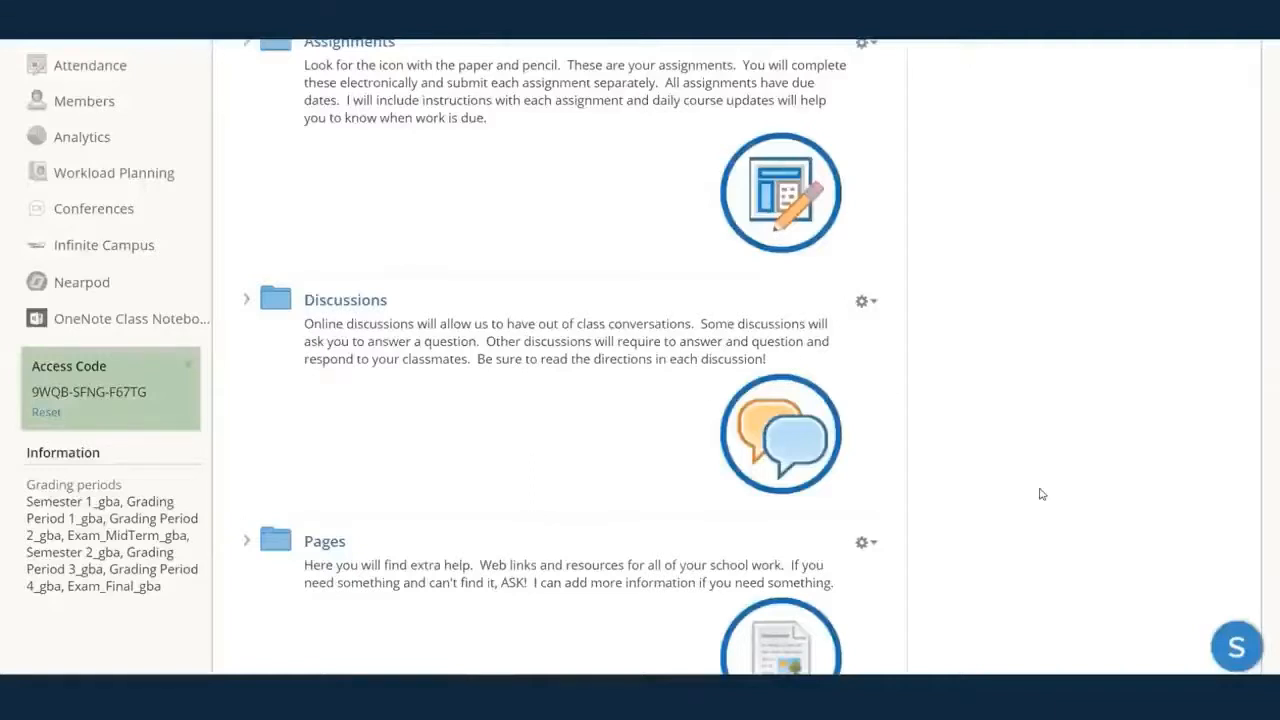
scroll(1040, 494, up, 5)
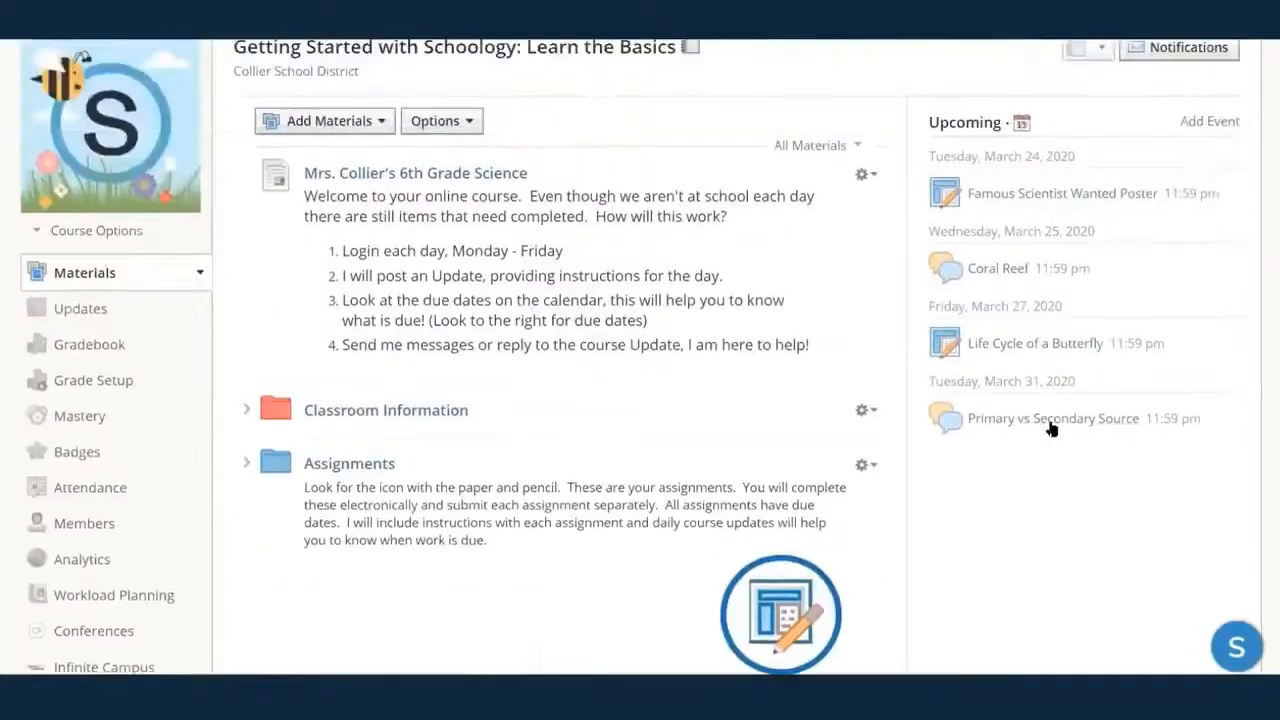
click(987, 270)
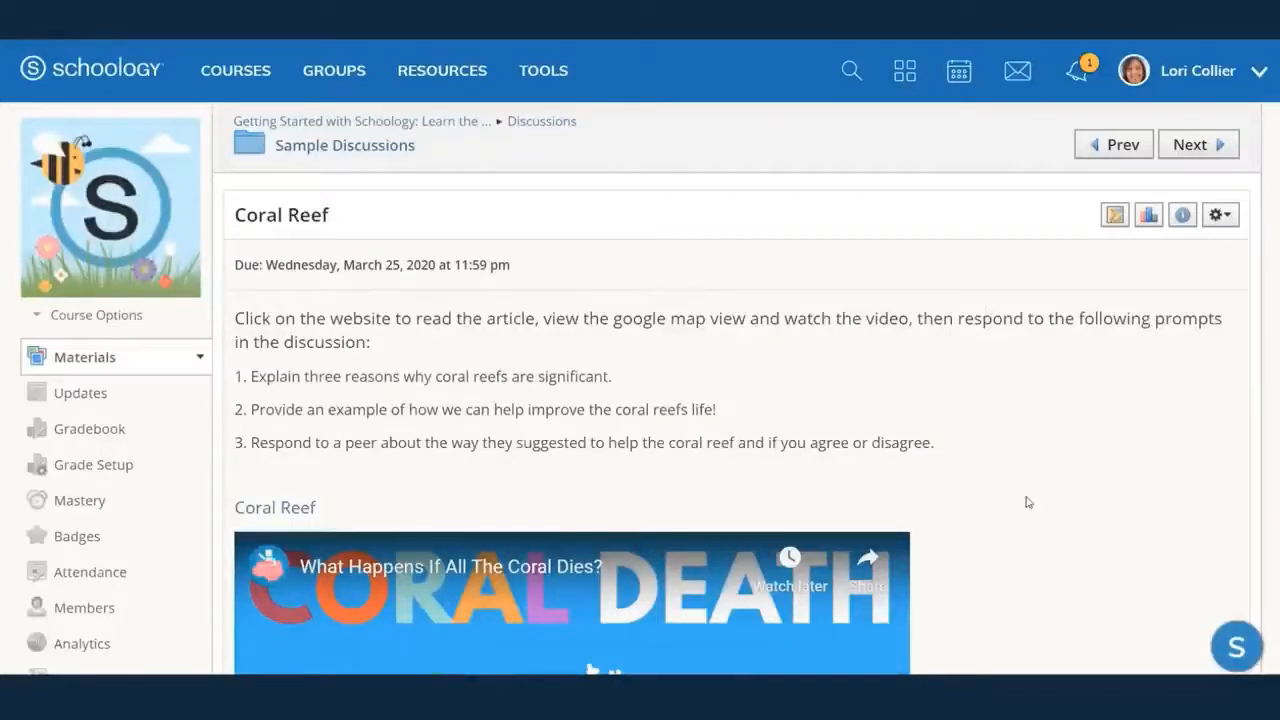
scroll(1027, 503, down, 2)
scroll(1027, 502, down, 4)
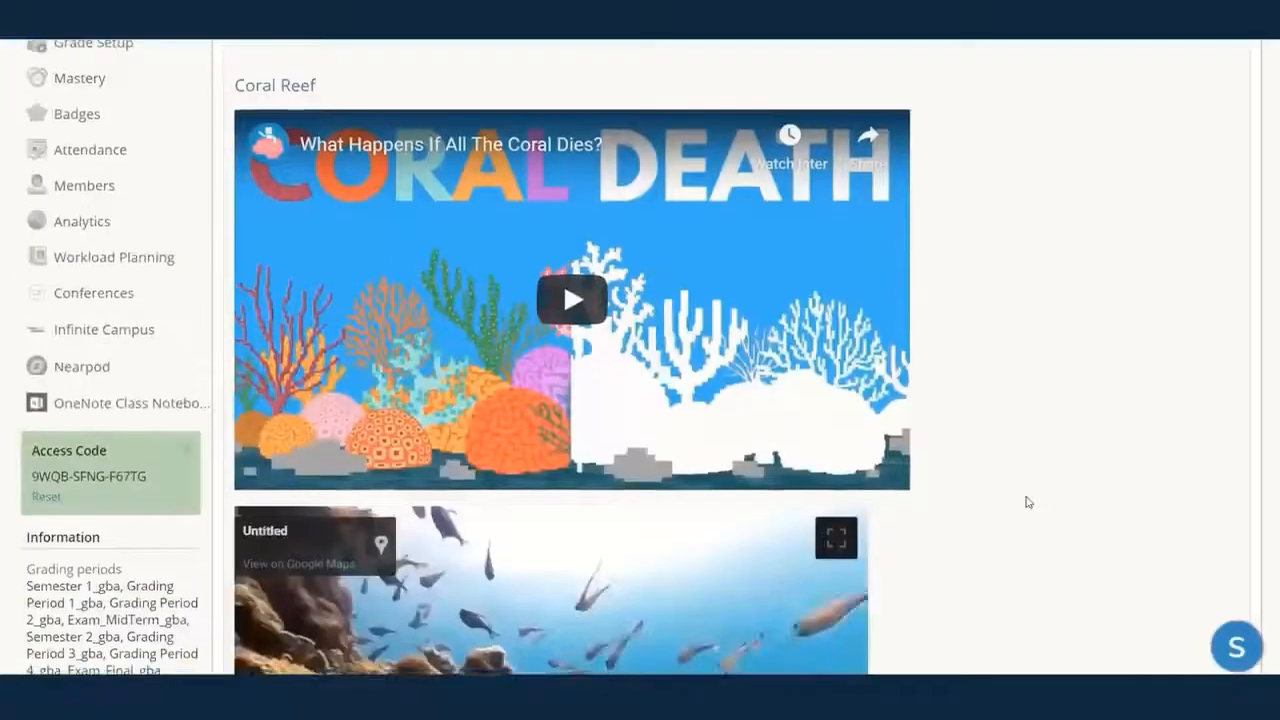
scroll(1027, 503, down, 5)
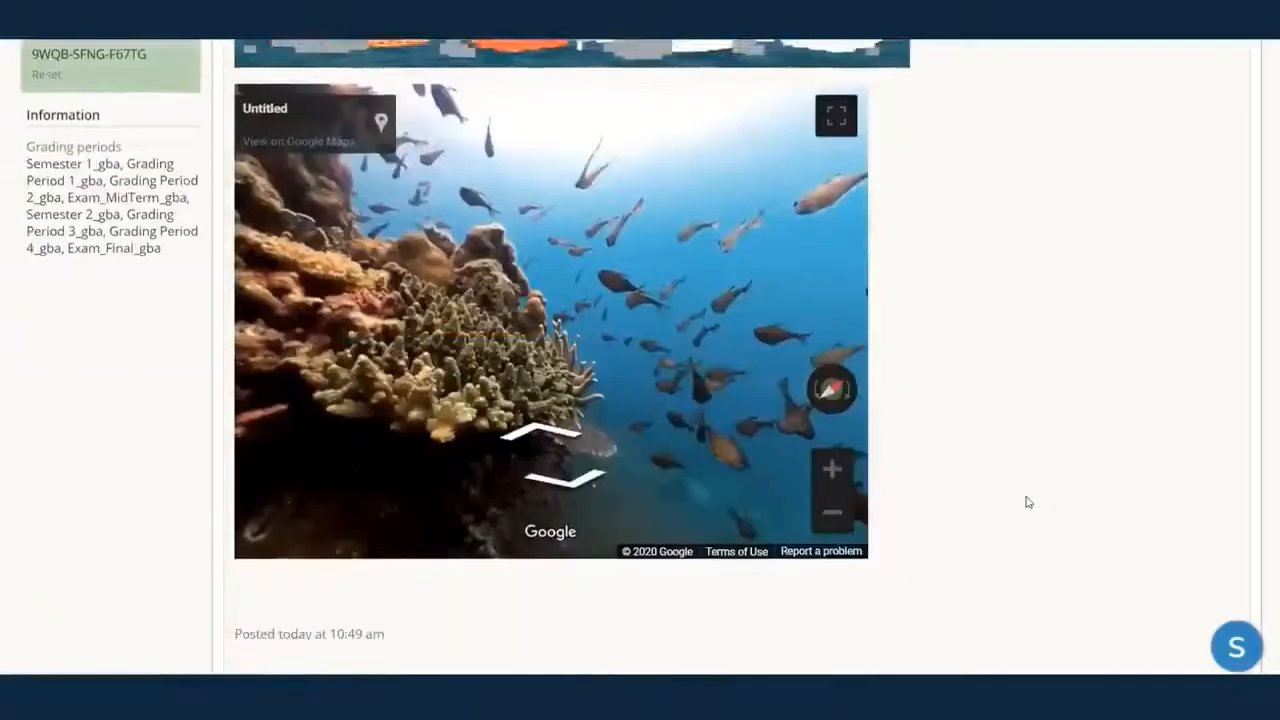
scroll(1117, 423, down, 2)
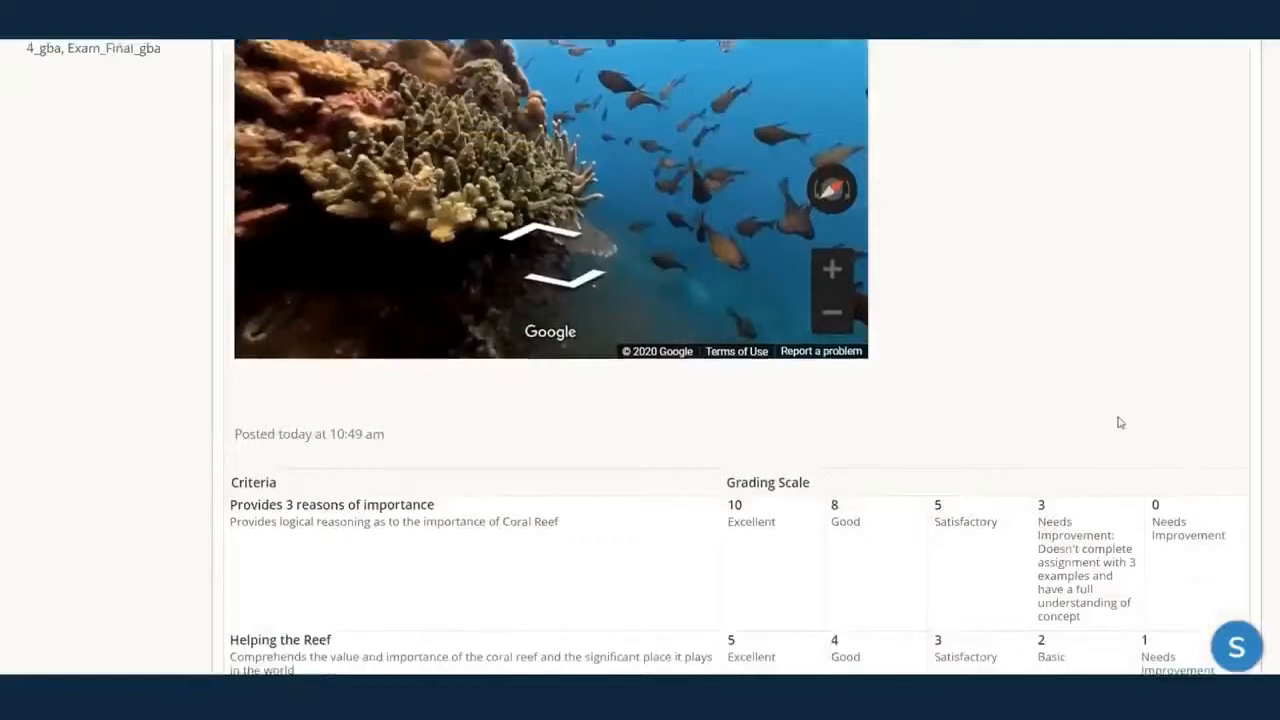
scroll(1117, 412, down, 4)
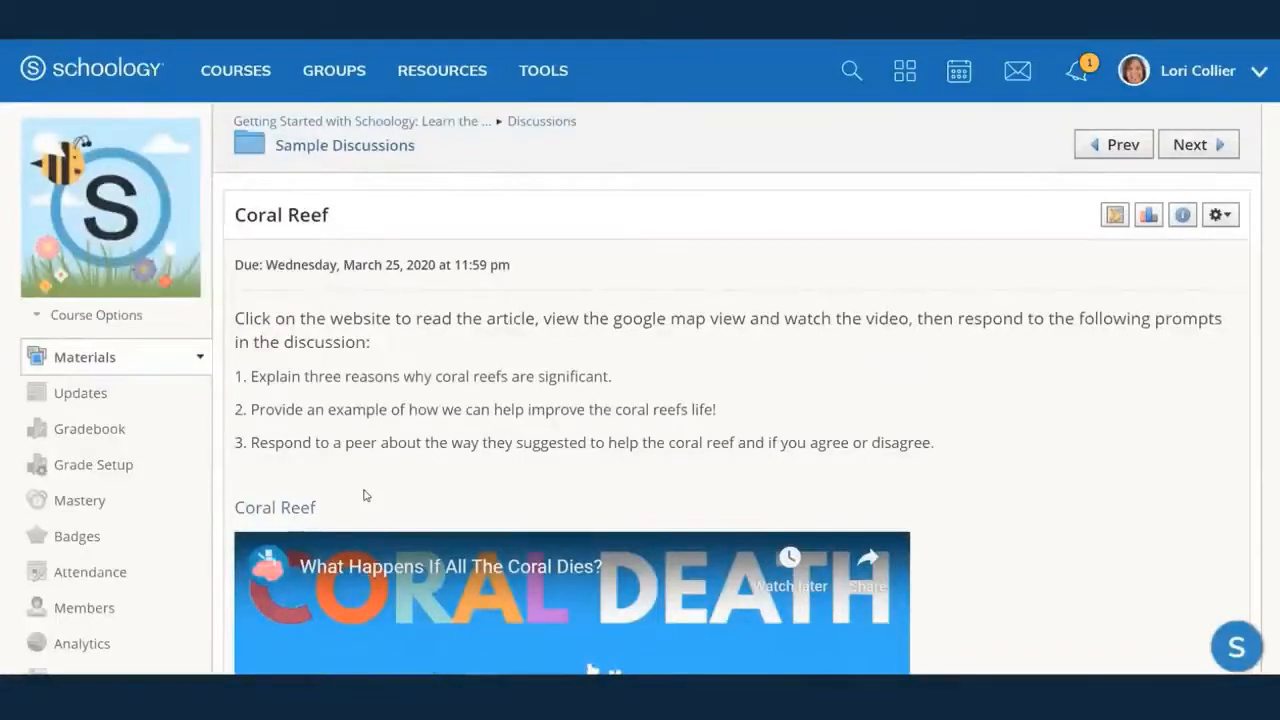
- In the Learn the Basics (TEACHER VIEW) course, start an assignment named "Famous Scientist Wanted Poster" and paste the poster requirements as its description
click(221, 84)
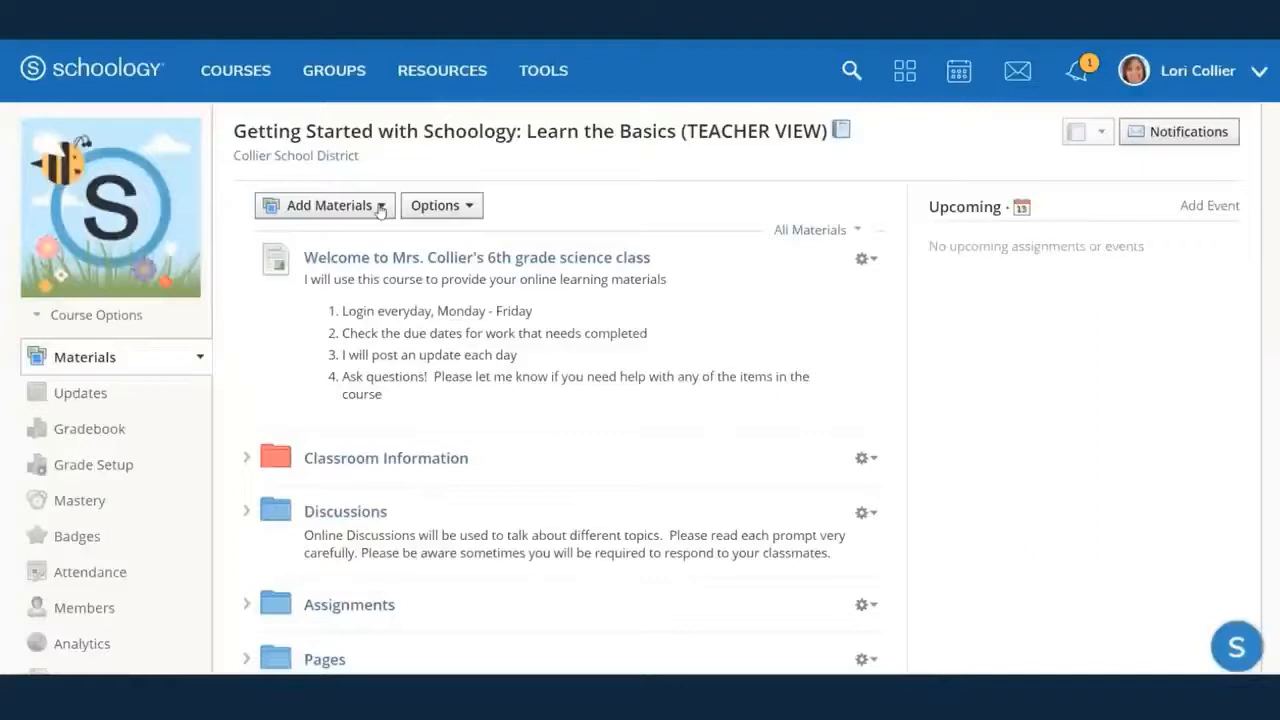
click(380, 207)
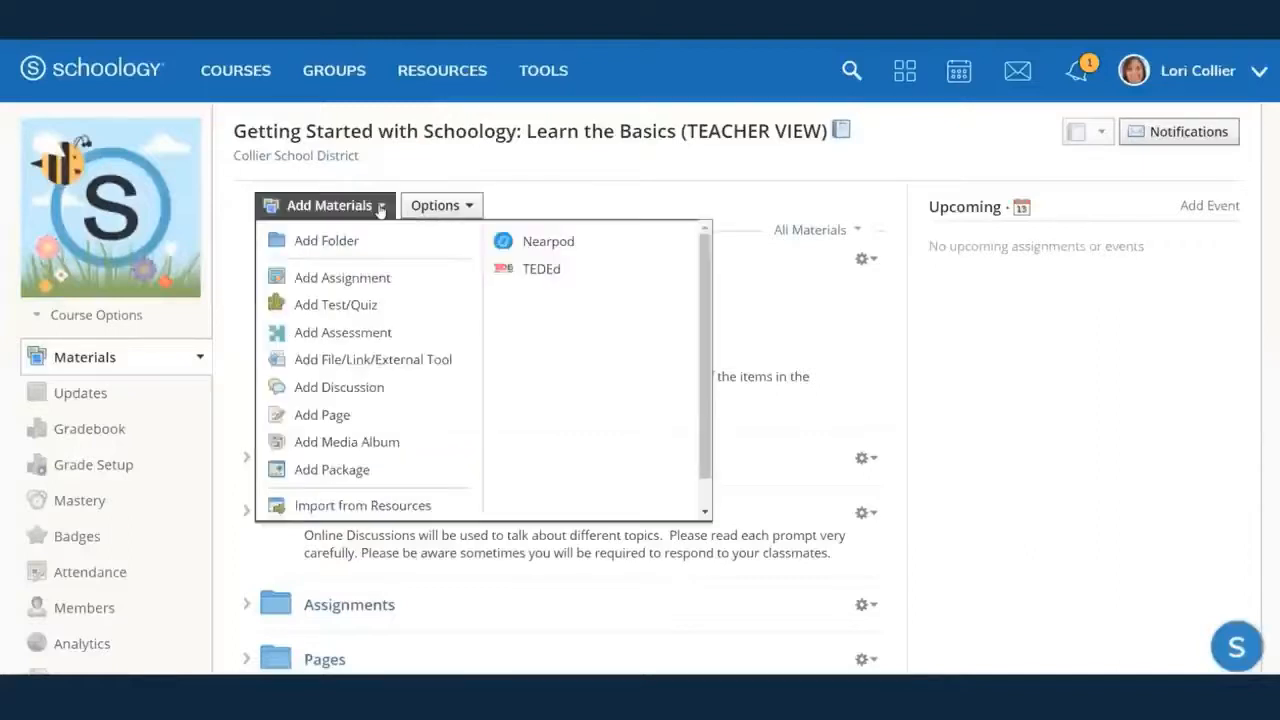
click(381, 283)
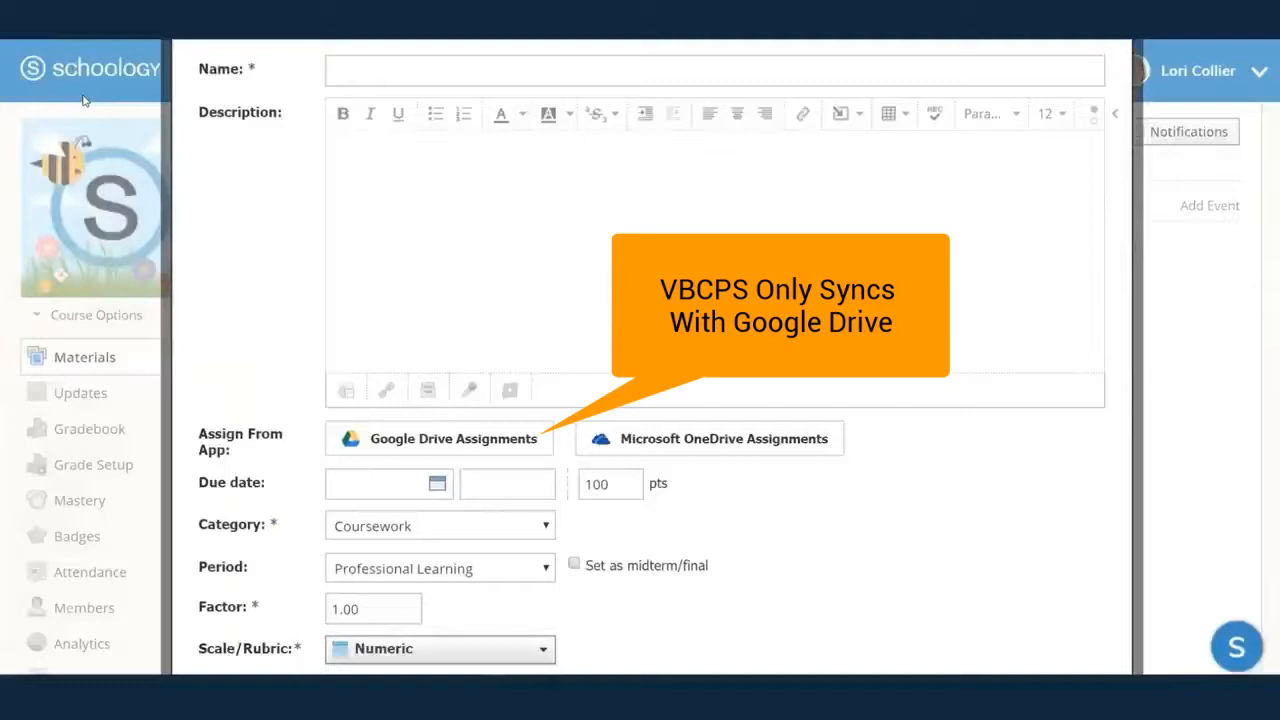
click(392, 70)
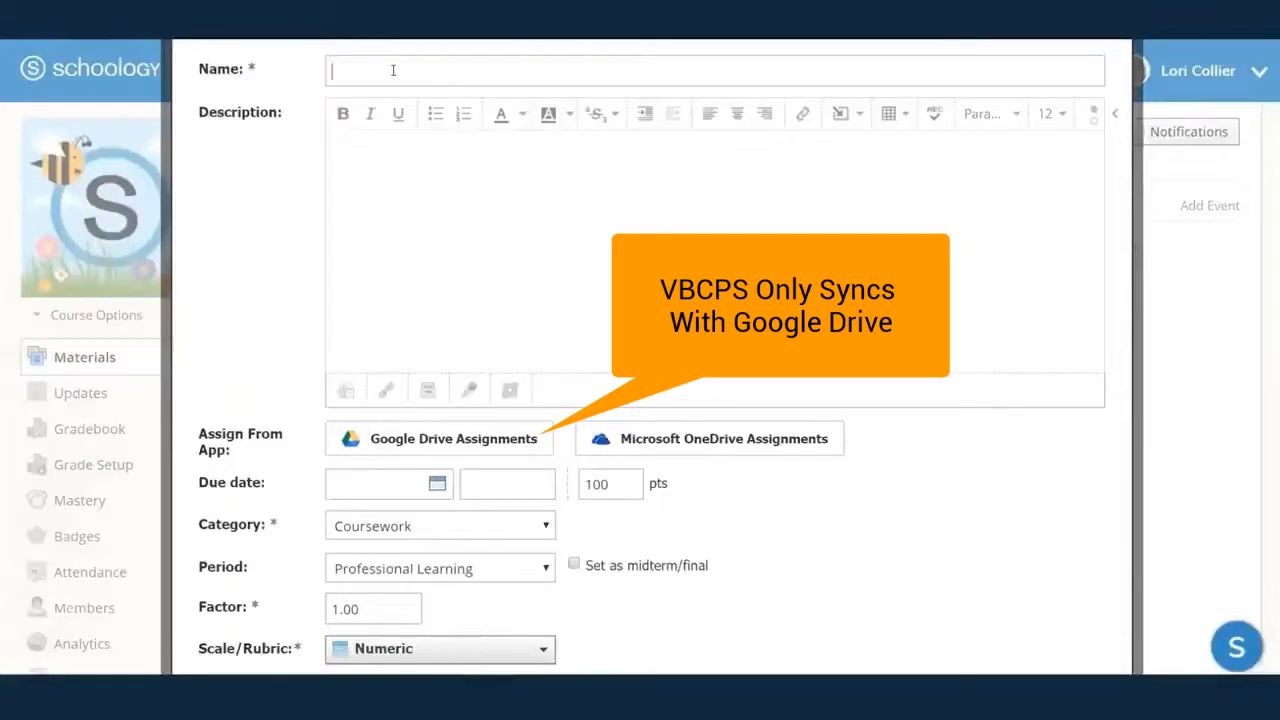
text(Famous Scientist Wanted Poster)
click(423, 172)
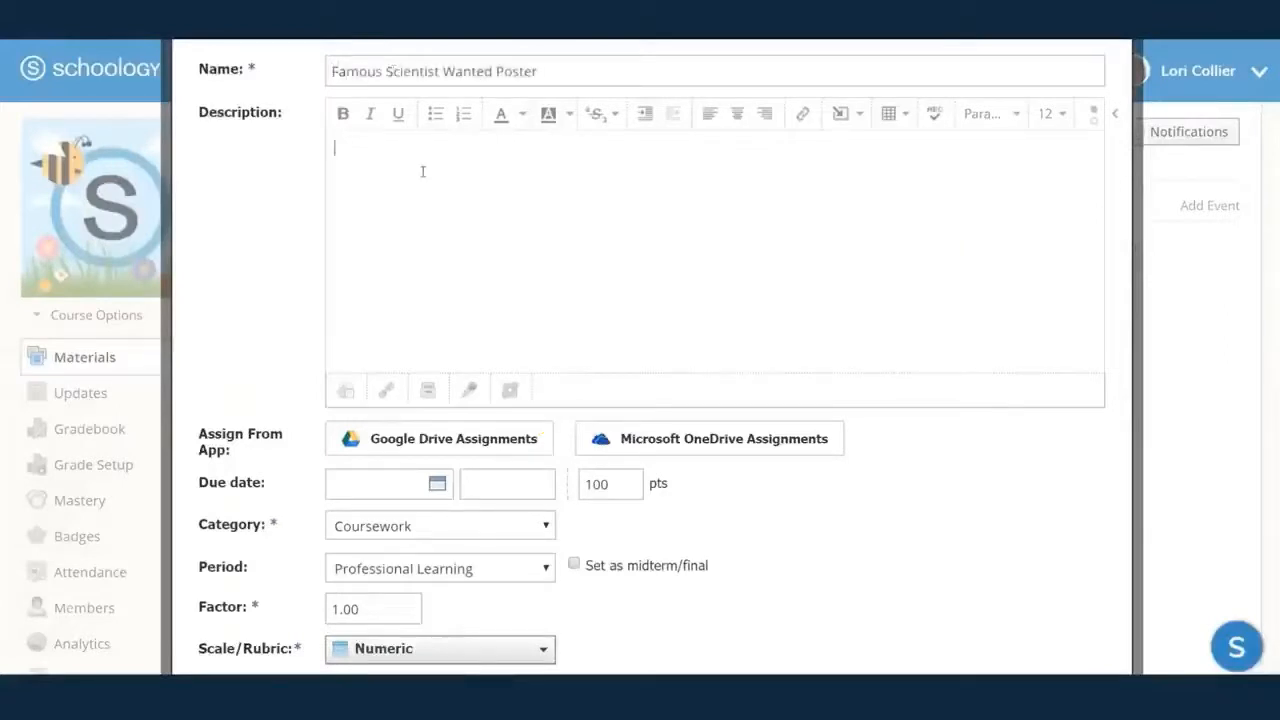
key(ctrl+v)
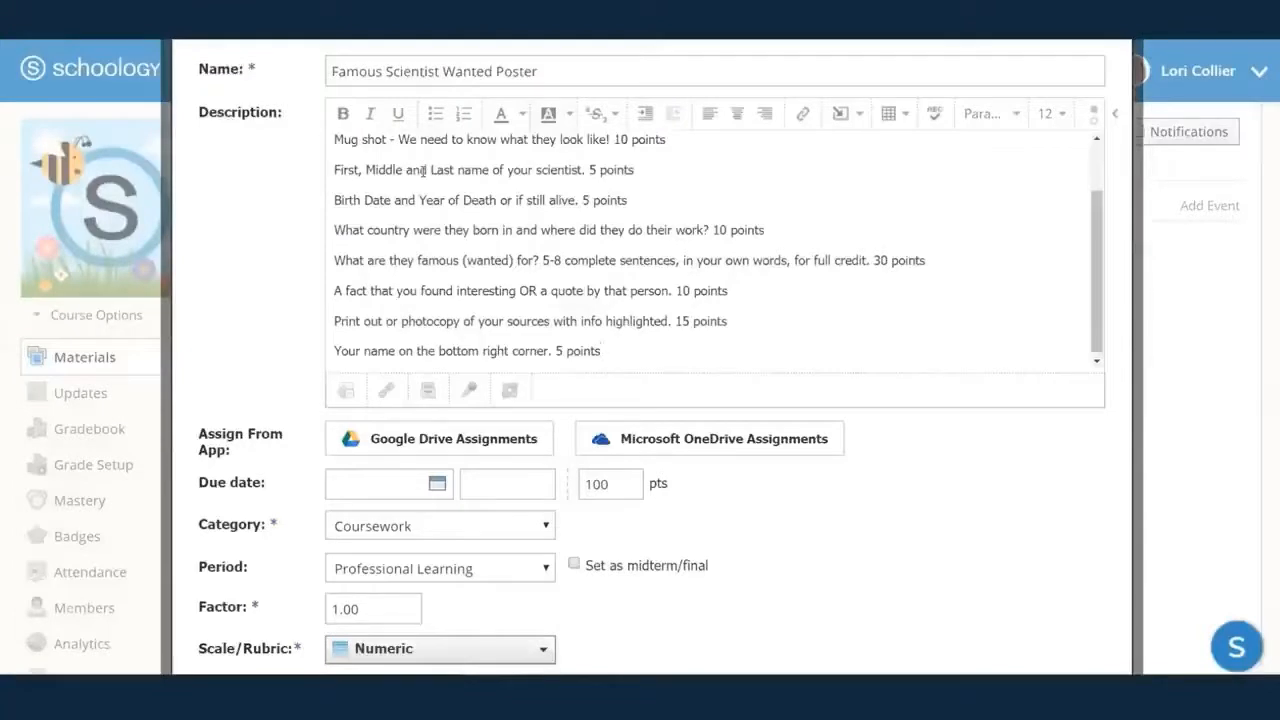
scroll(447, 320, up, 2)
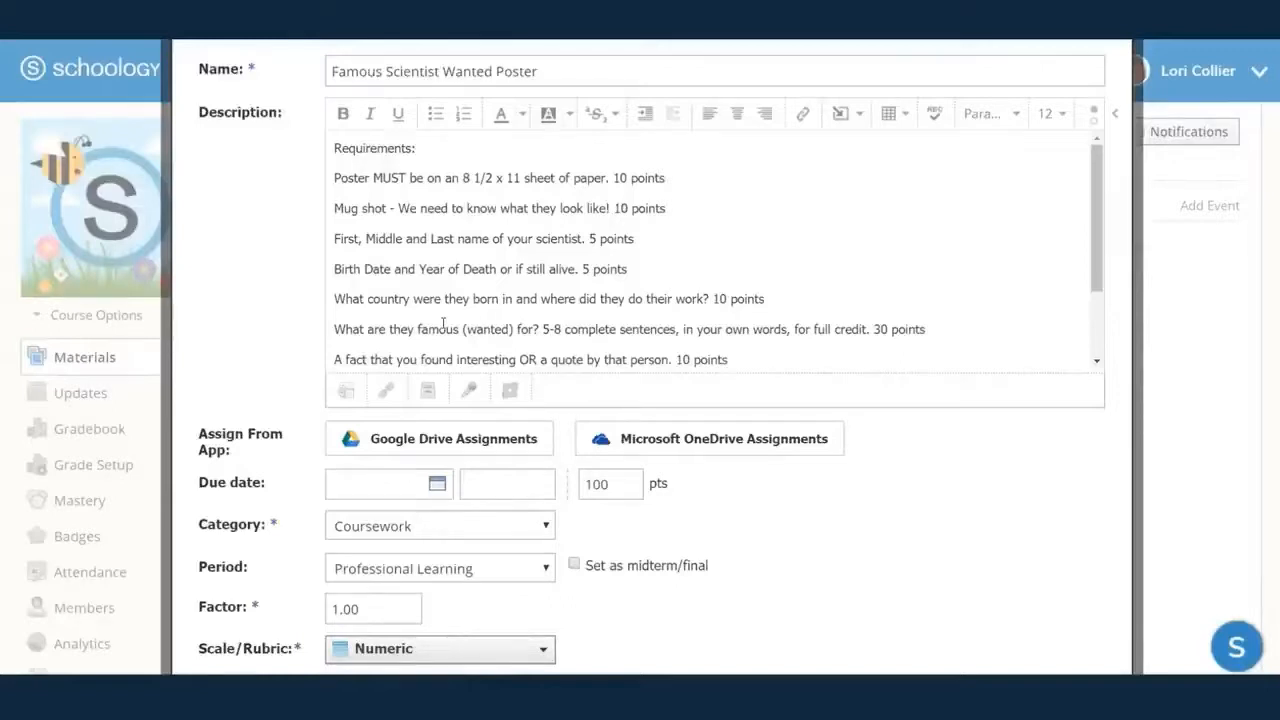
- Attach the isaac-newton-wanted-poster-source and marie images to the assignment from the Science folder inside the Desktop's "Items used for training sessions"
click(347, 392)
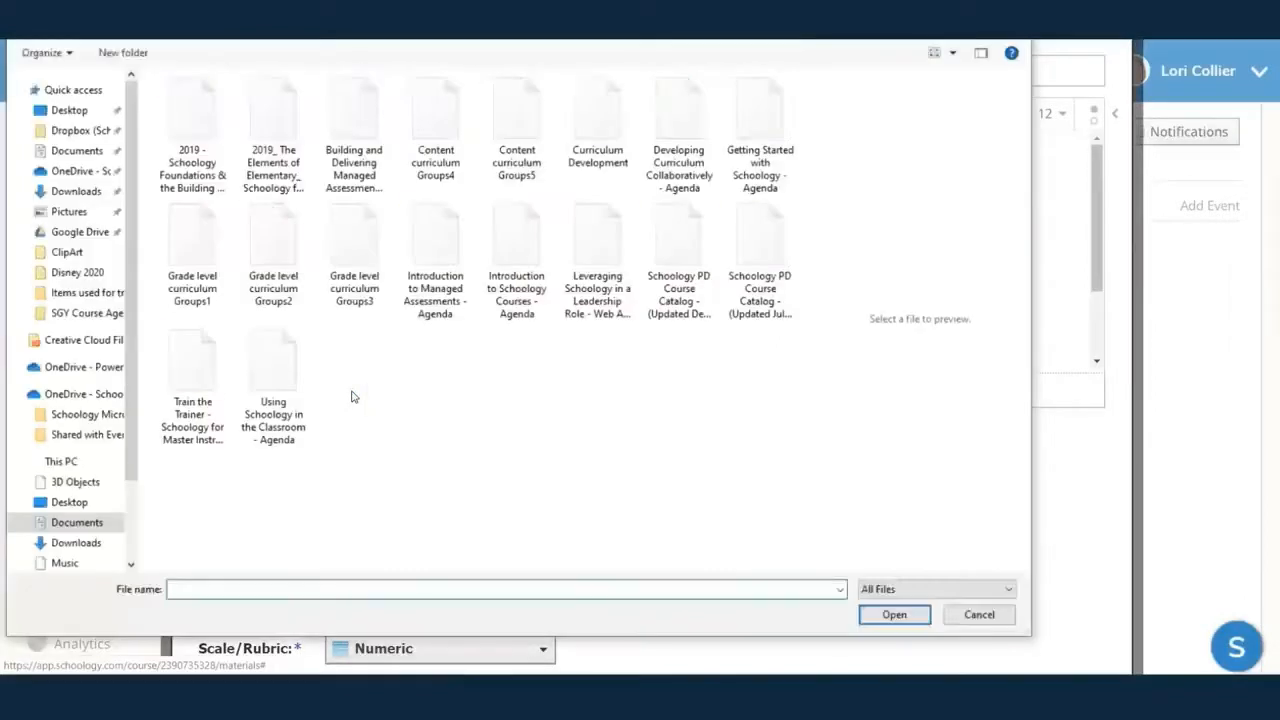
click(68, 112)
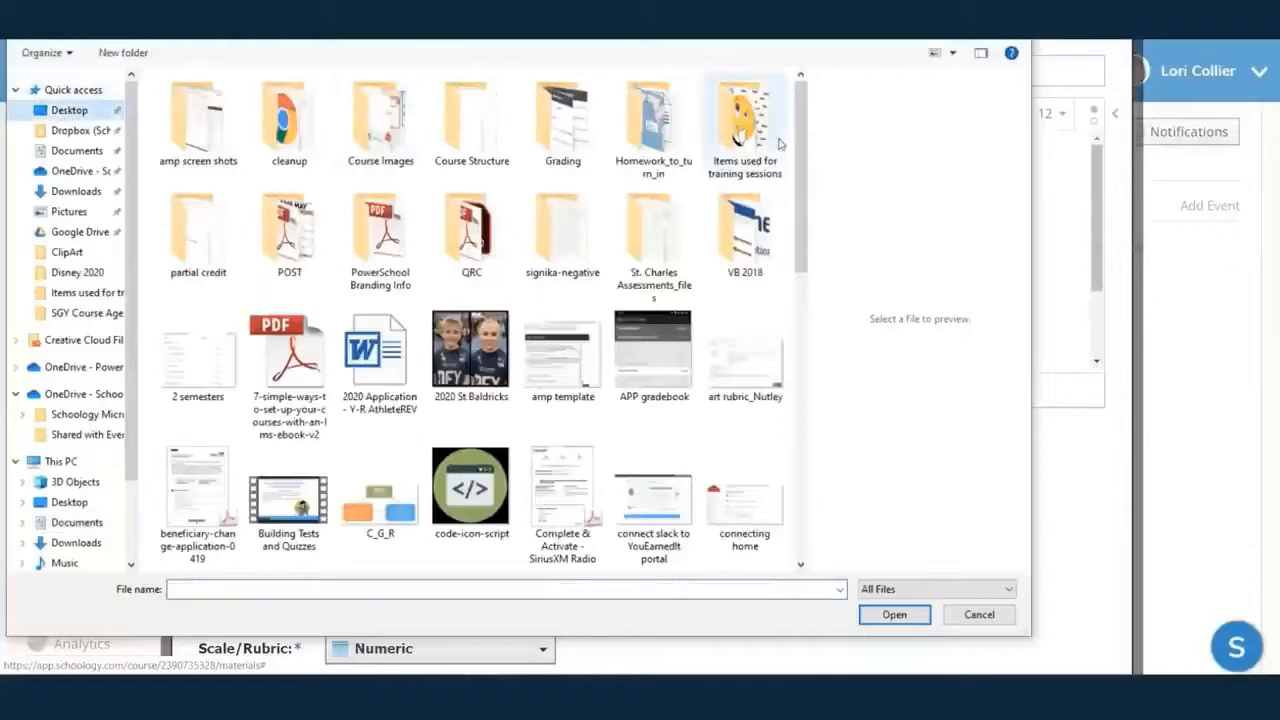
double_click(746, 132)
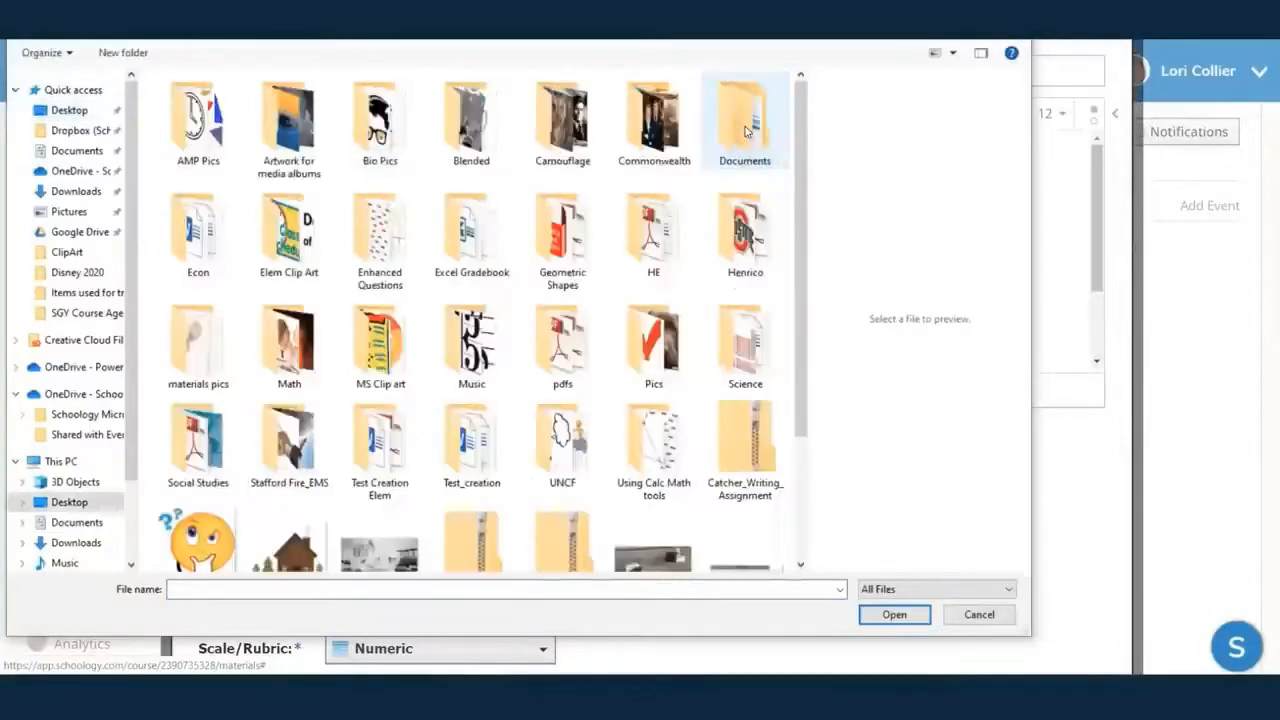
double_click(750, 367)
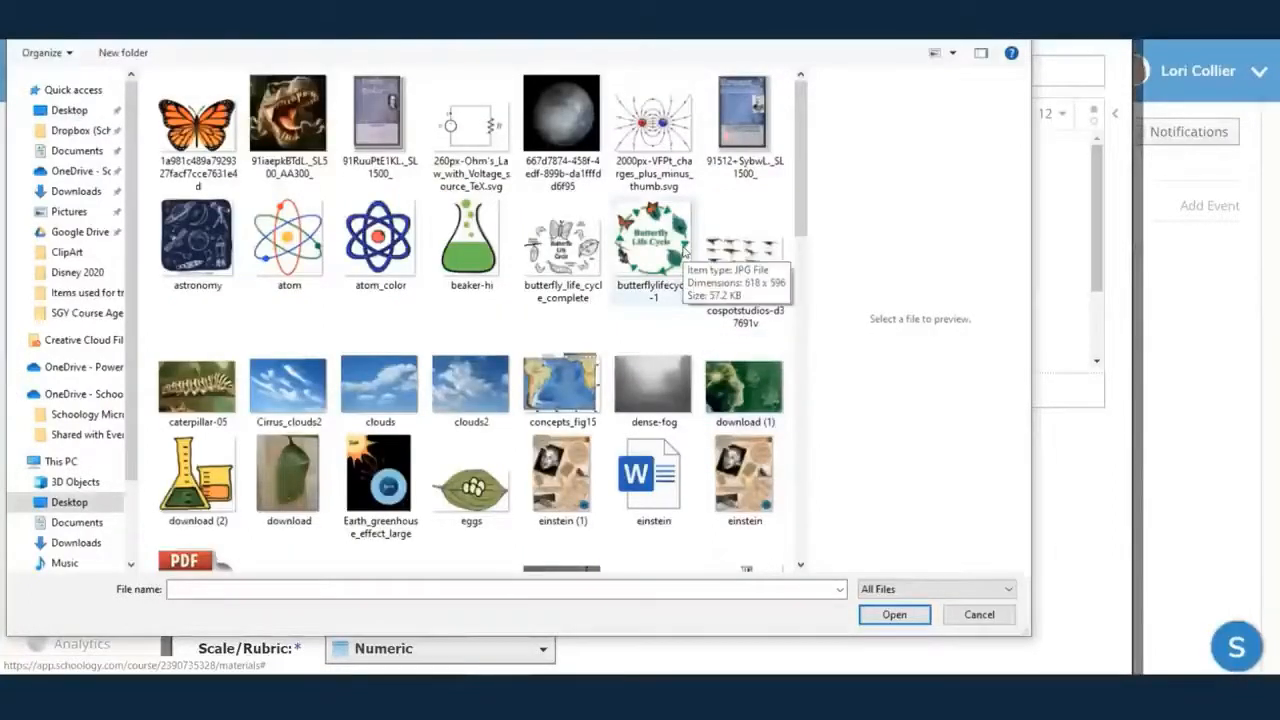
scroll(690, 240, down, 3)
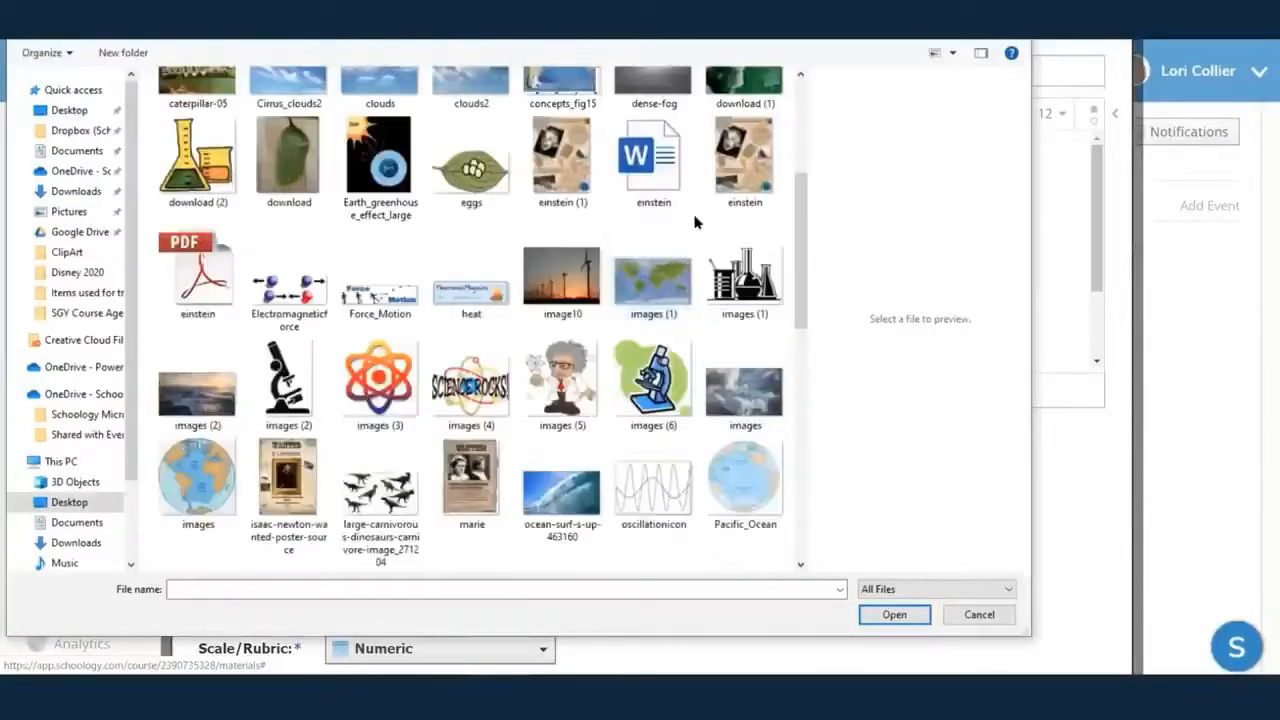
click(285, 492)
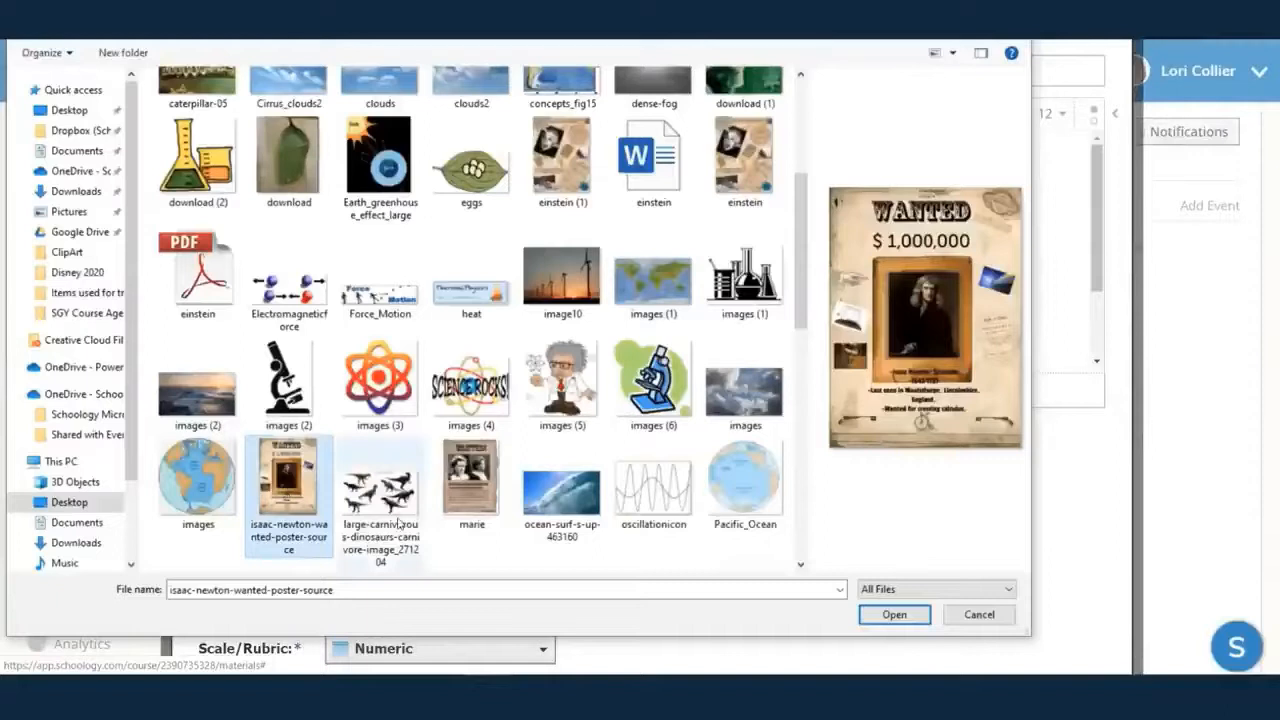
ctrl+click(491, 500)
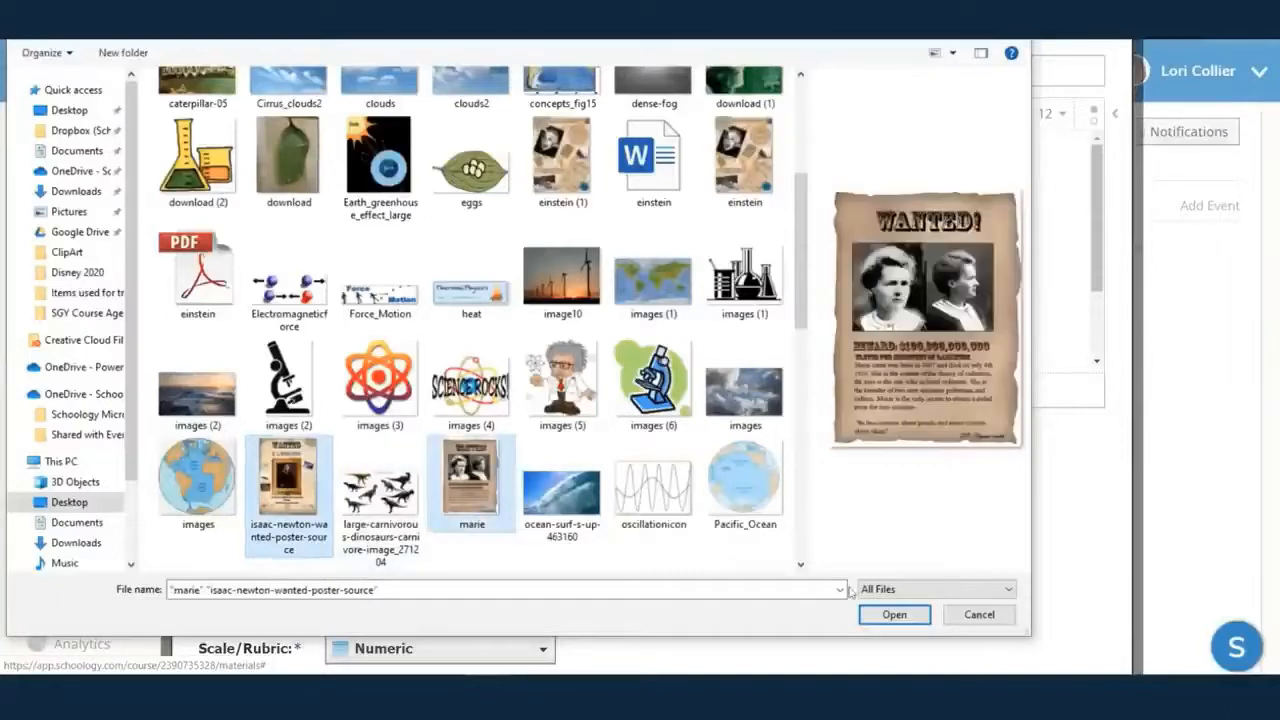
click(896, 615)
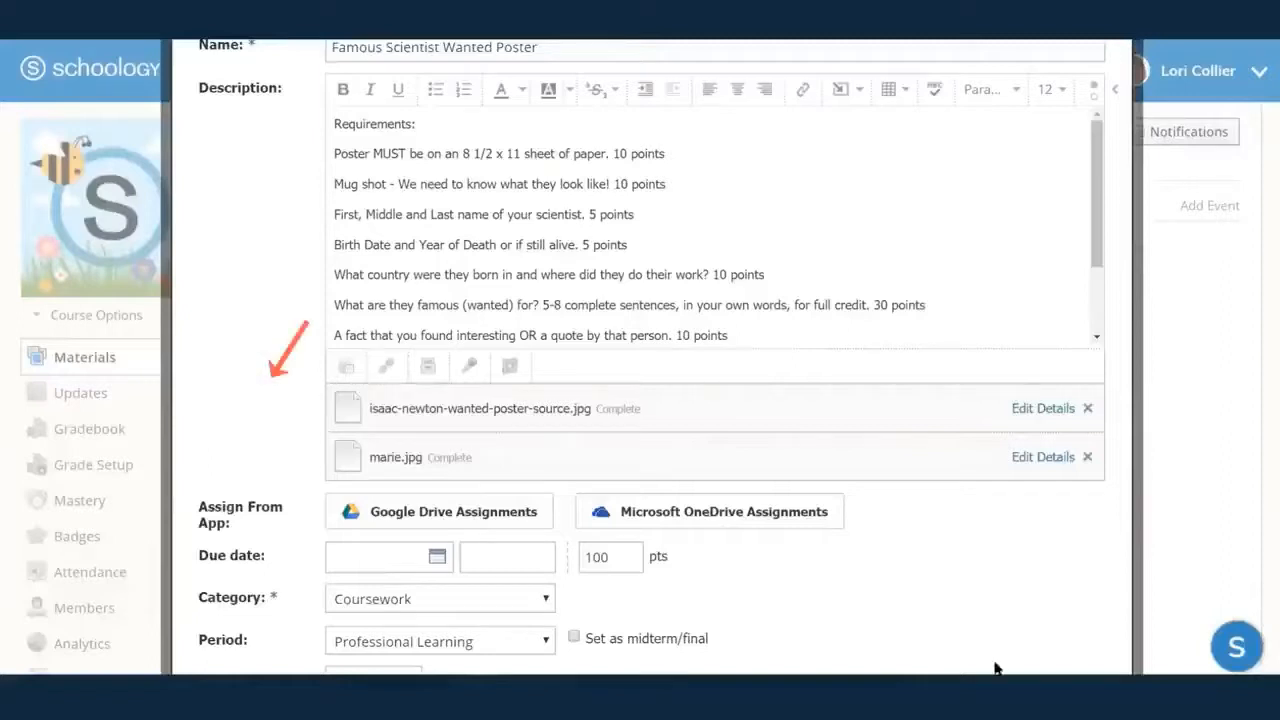
scroll(940, 600, down, 2)
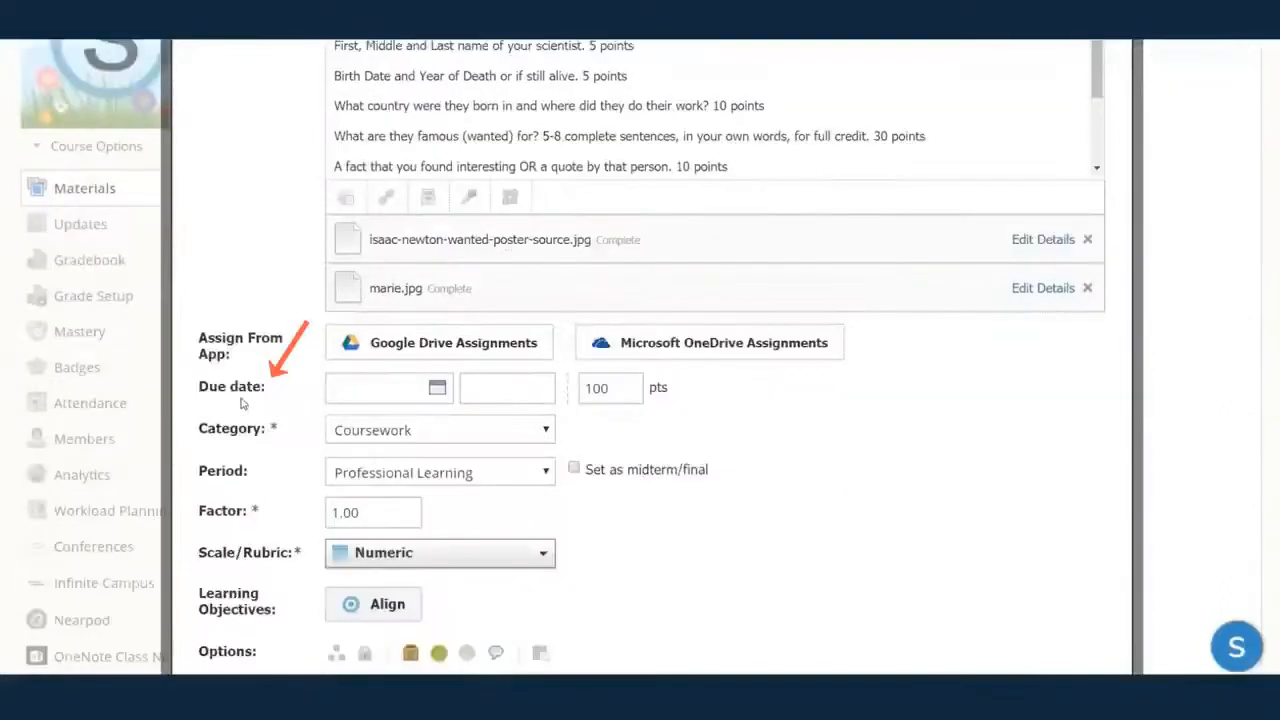
- Set the Famous Scientist Wanted Poster assignment's due date to March 27, 2020
click(437, 388)
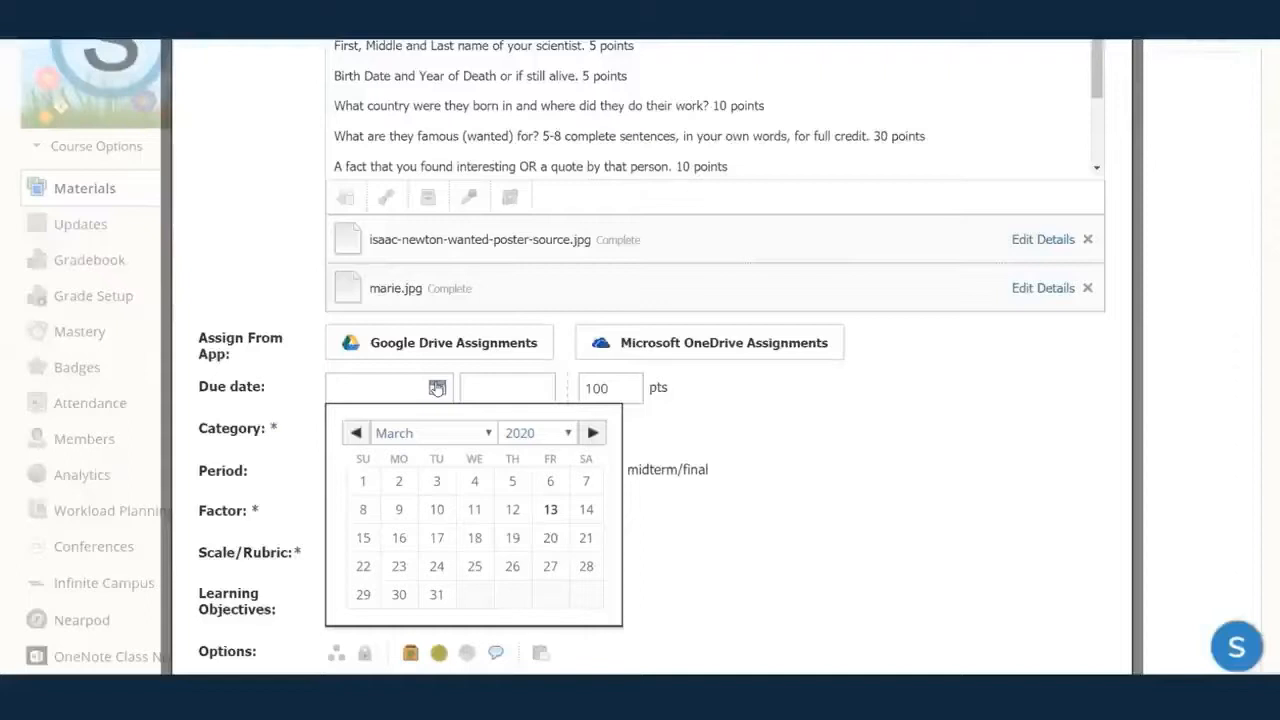
click(550, 566)
scroll(733, 546, down, 1)
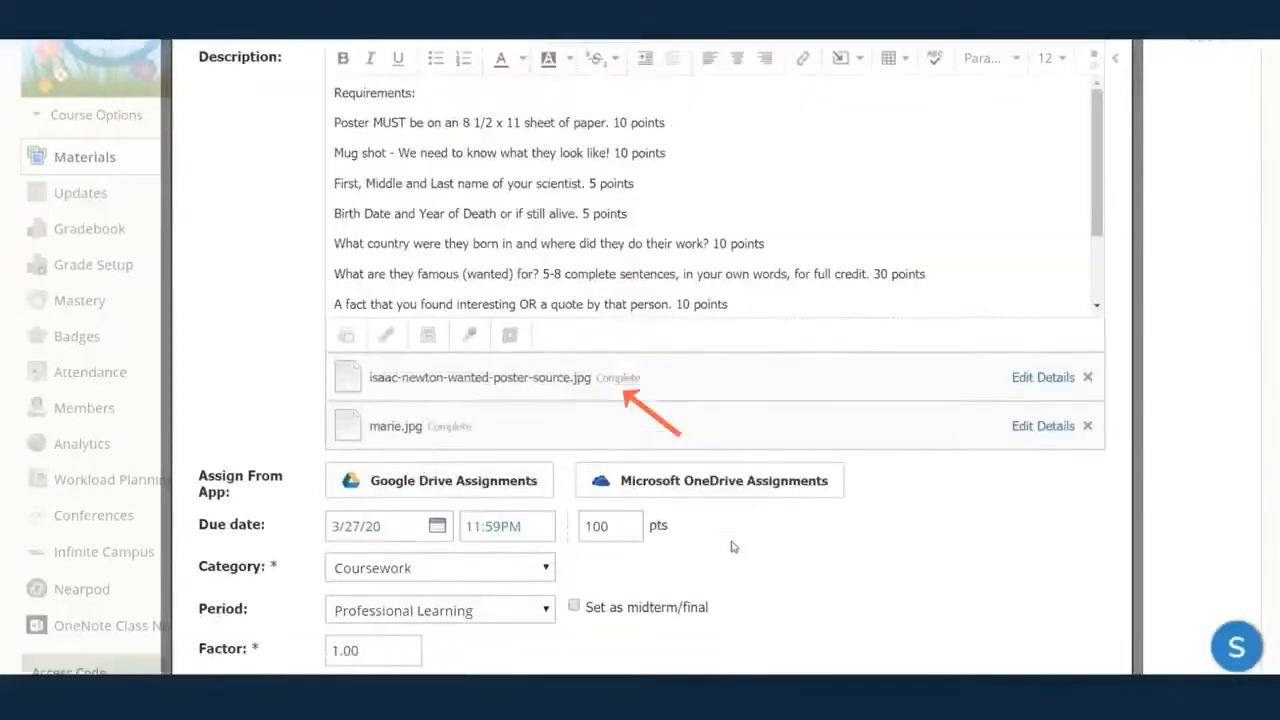
scroll(733, 546, down, 1)
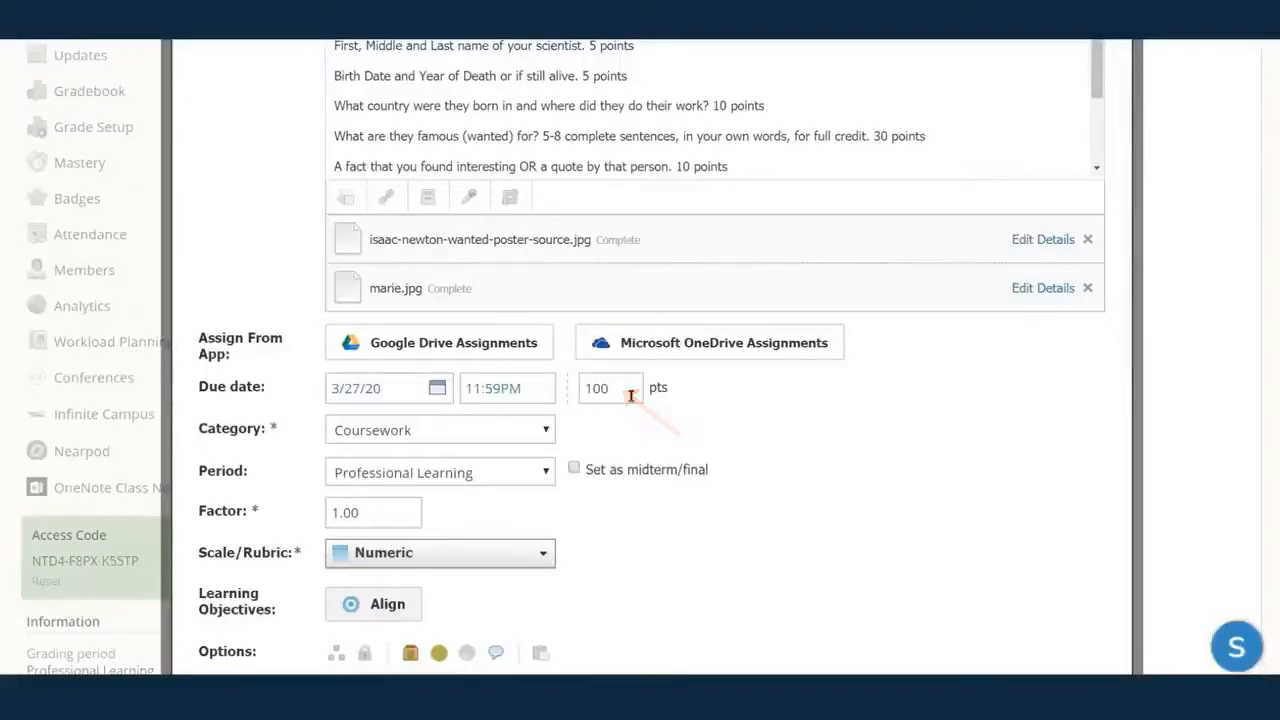
- Try 50 points as the assignment's maximum score, and restore it to 100 points
drag(631, 395, 577, 397)
text(50)
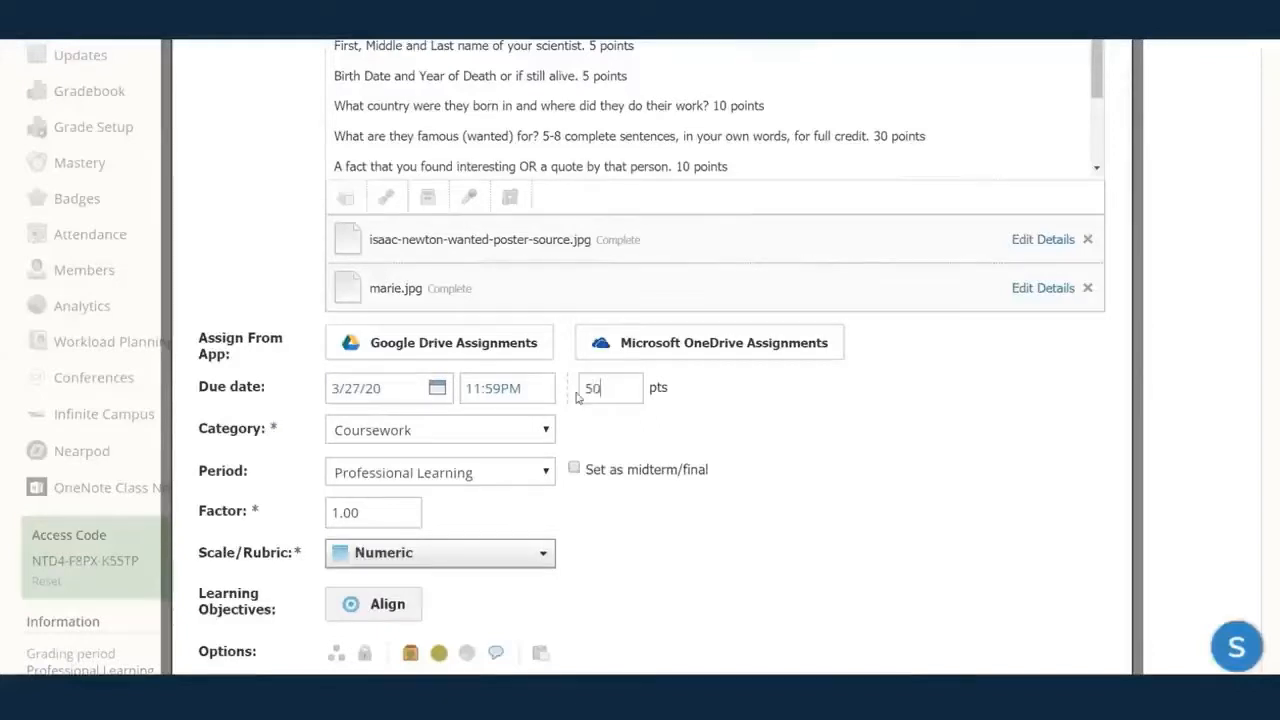
key(BackSpace)
key(BackSpace)
text(100)
- Create a new grading category named "Projects" for the assignment
click(394, 438)
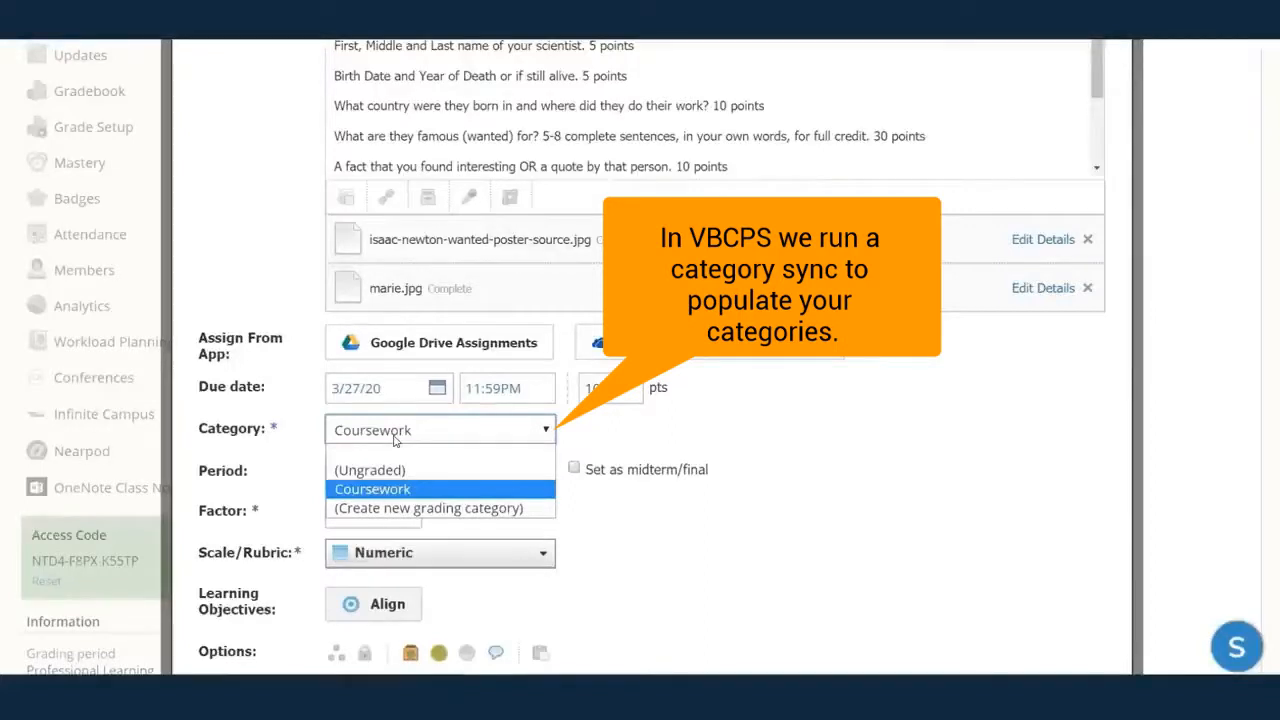
click(380, 514)
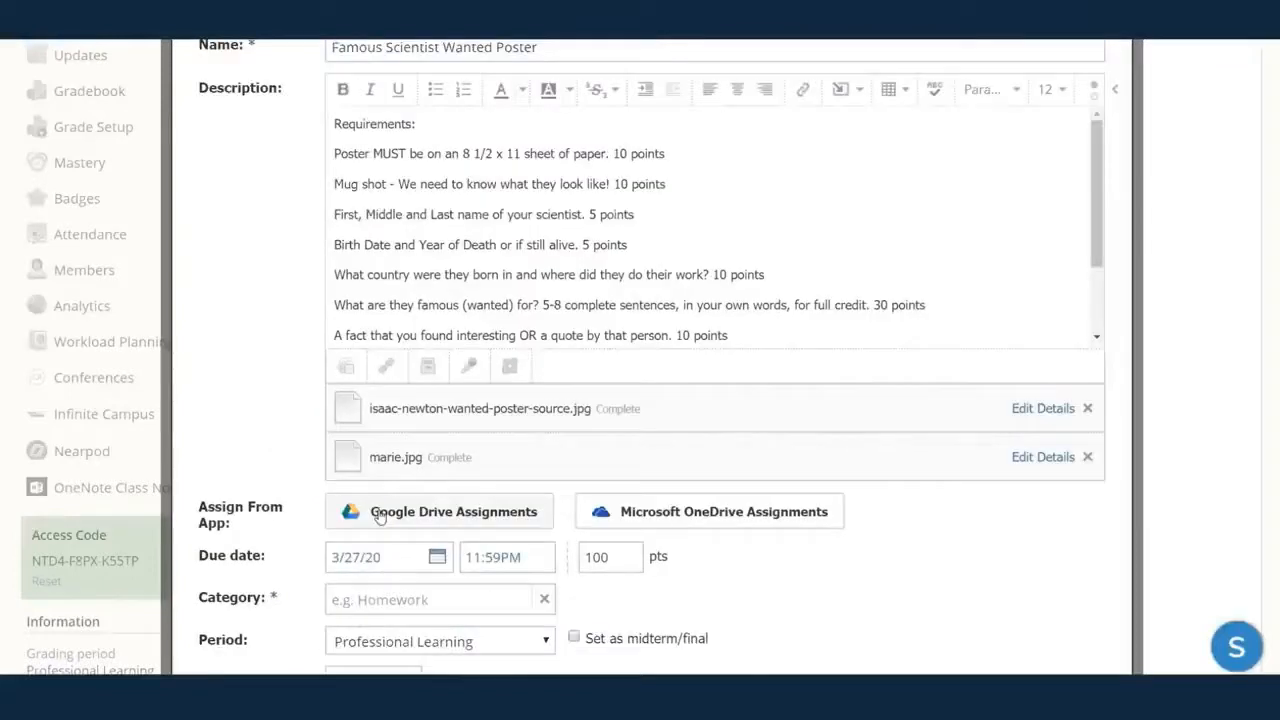
click(396, 600)
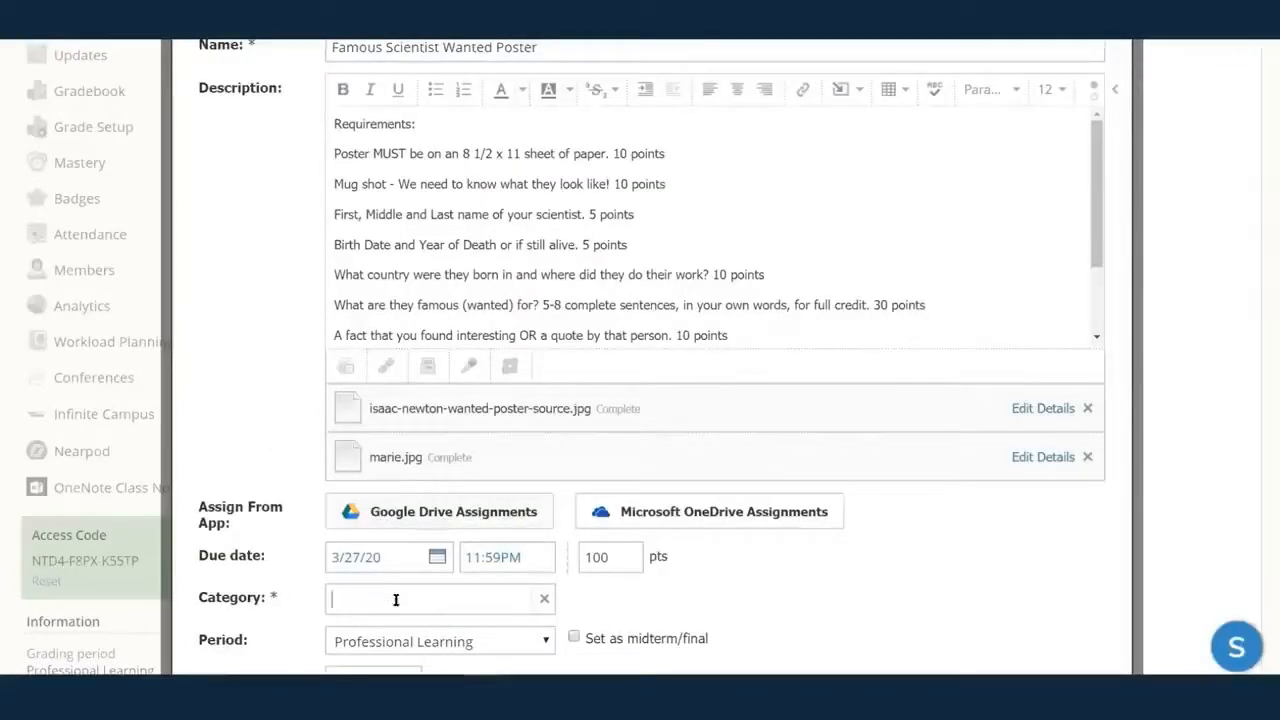
text(Projects)
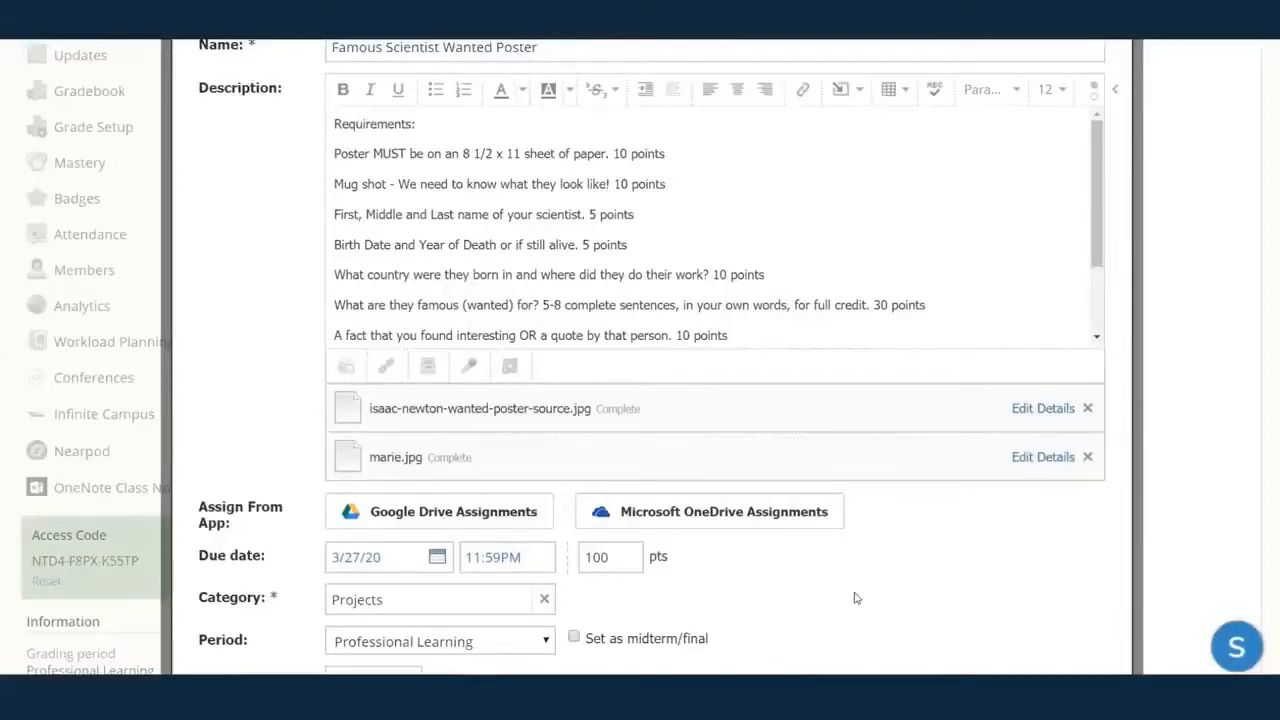
- Check the available scales and rubrics, keep Numeric, and create the assignment
scroll(855, 598, down, 3)
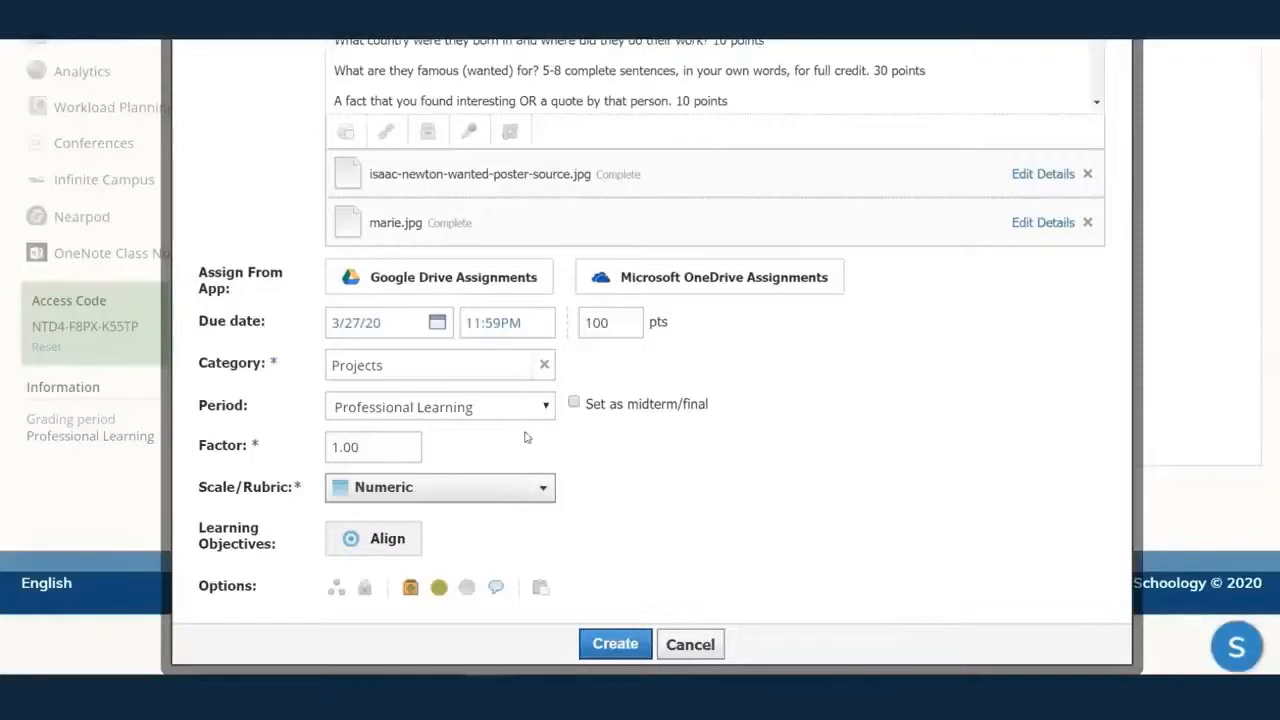
click(543, 489)
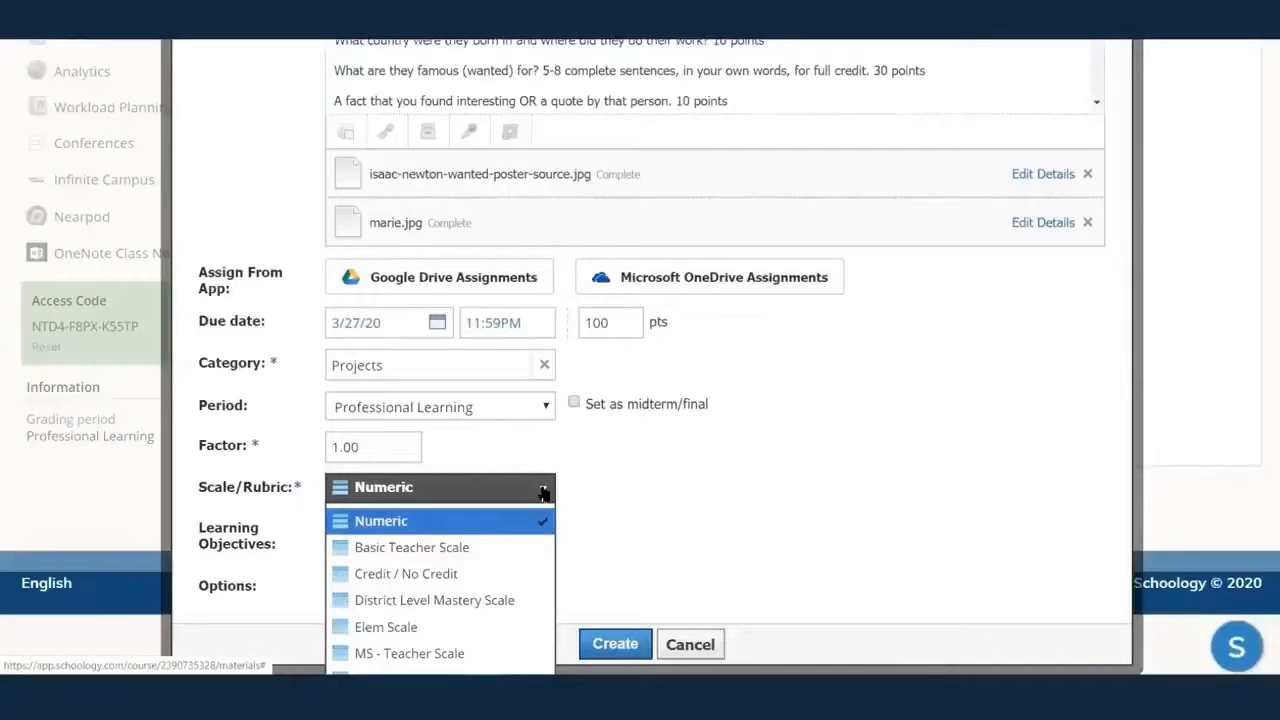
click(652, 489)
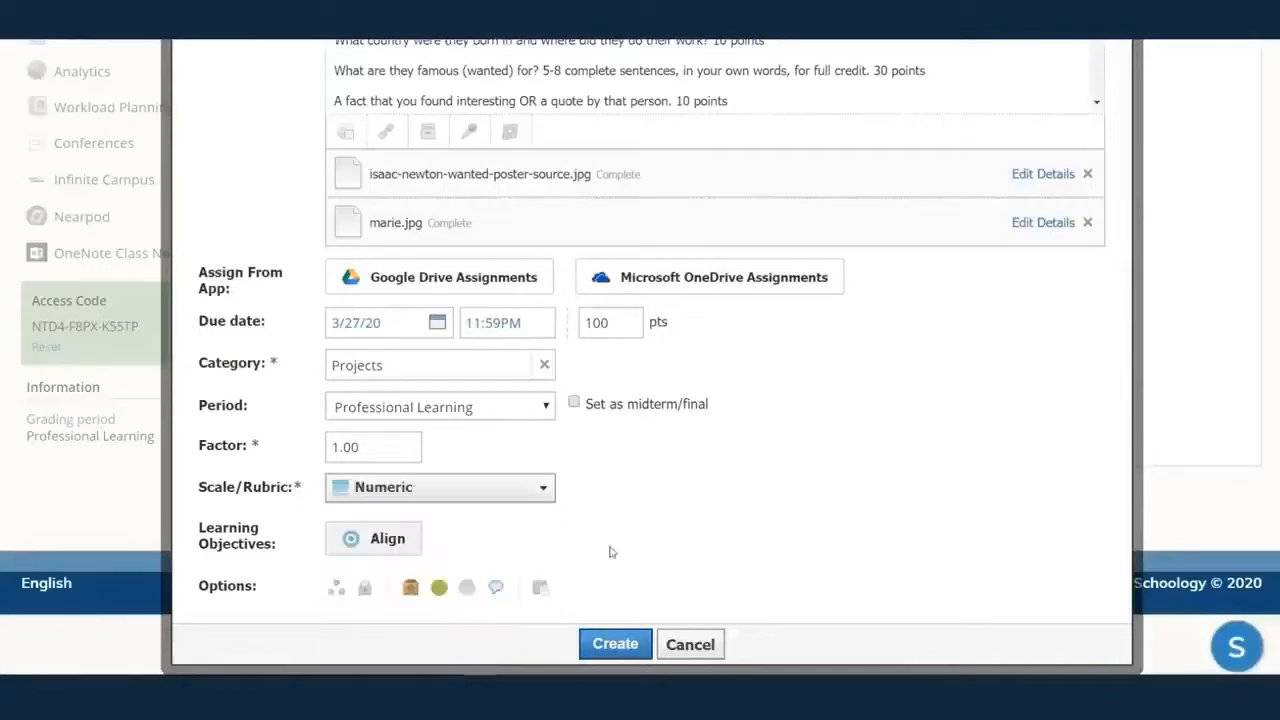
click(603, 646)
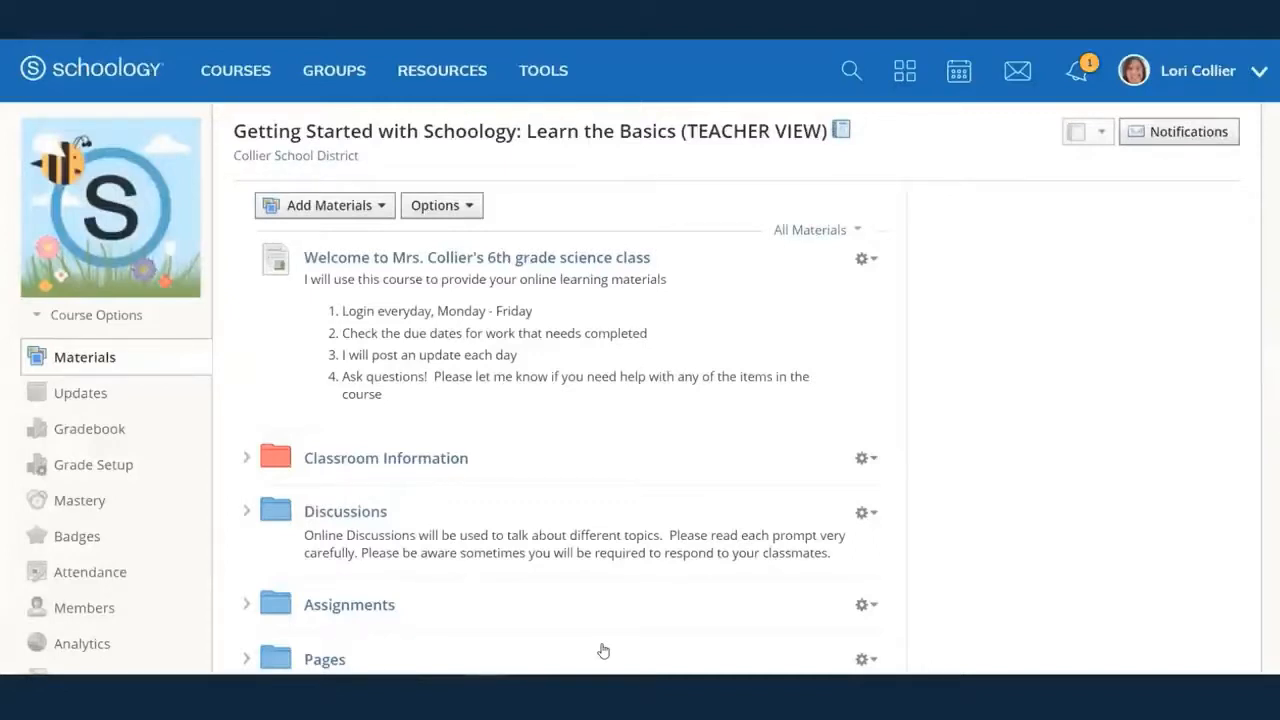
- Move the Famous Scientist Wanted Poster assignment into the Assignments folder and collapse the folder
scroll(740, 531, down, 5)
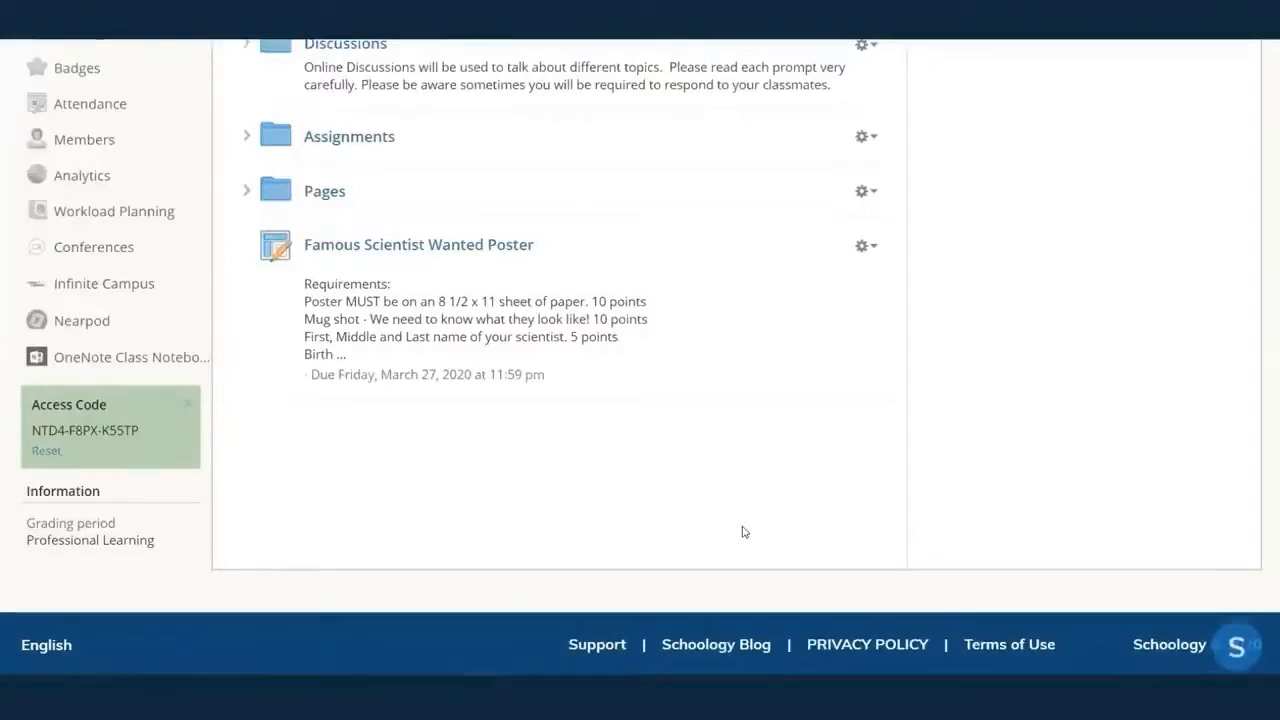
click(246, 137)
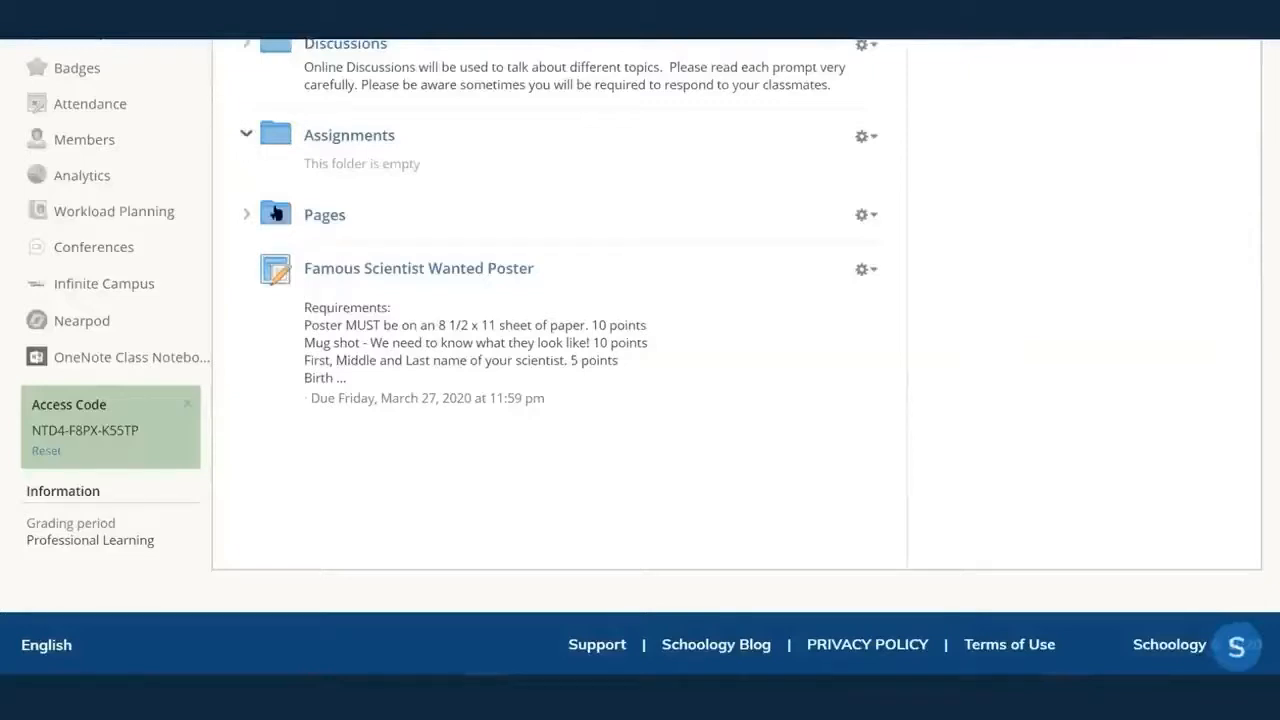
drag(278, 336, 335, 168)
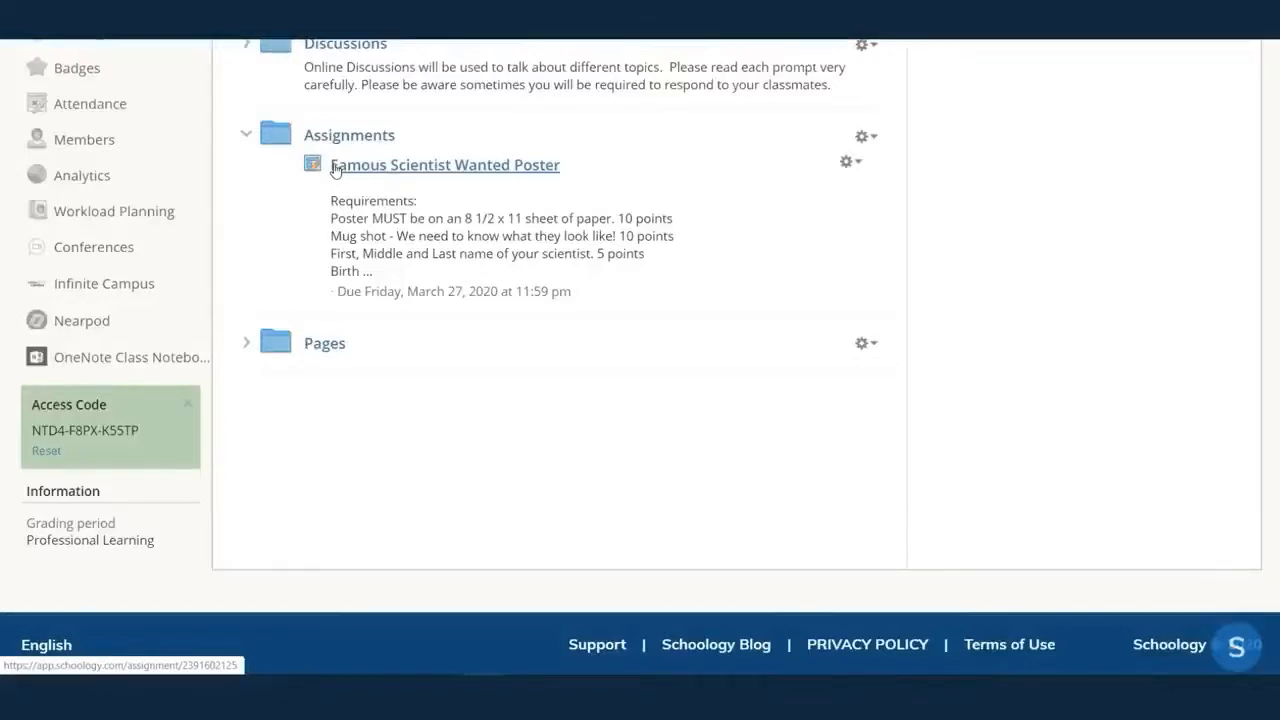
click(245, 135)
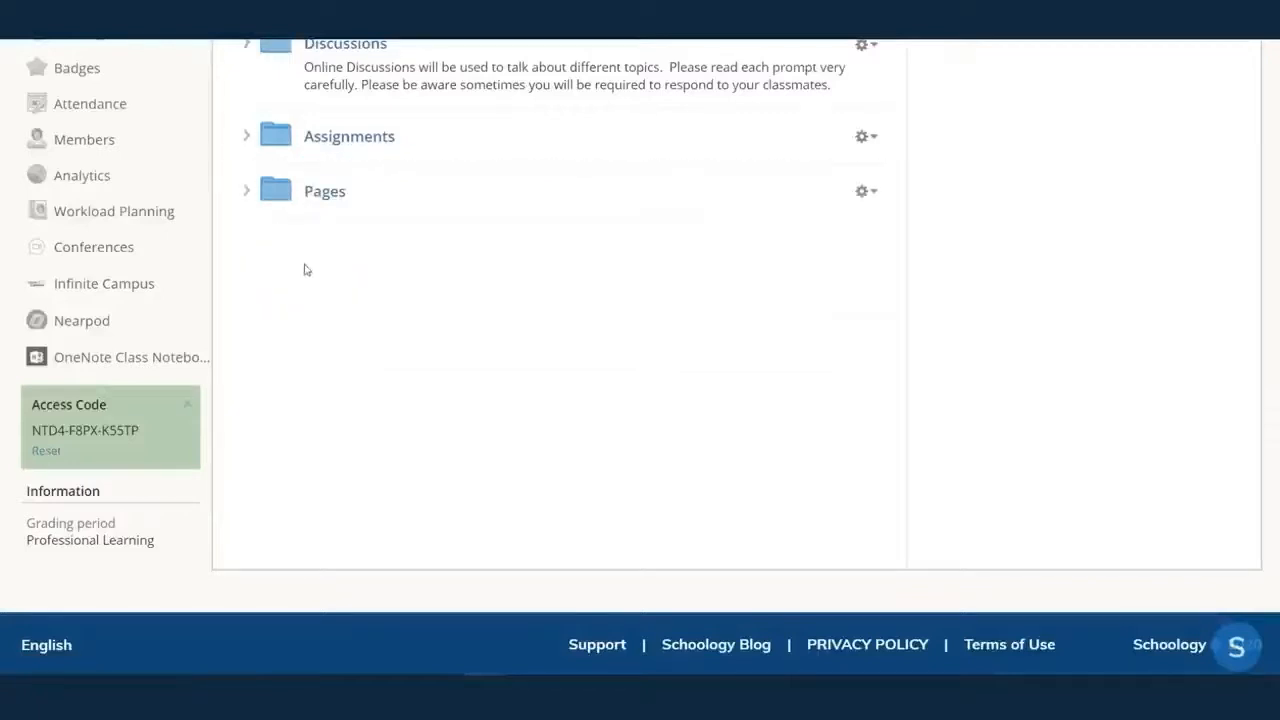
- Open the Assignments folder to view its contents and where materials can be added directly inside it
scroll(340, 348, up, 2)
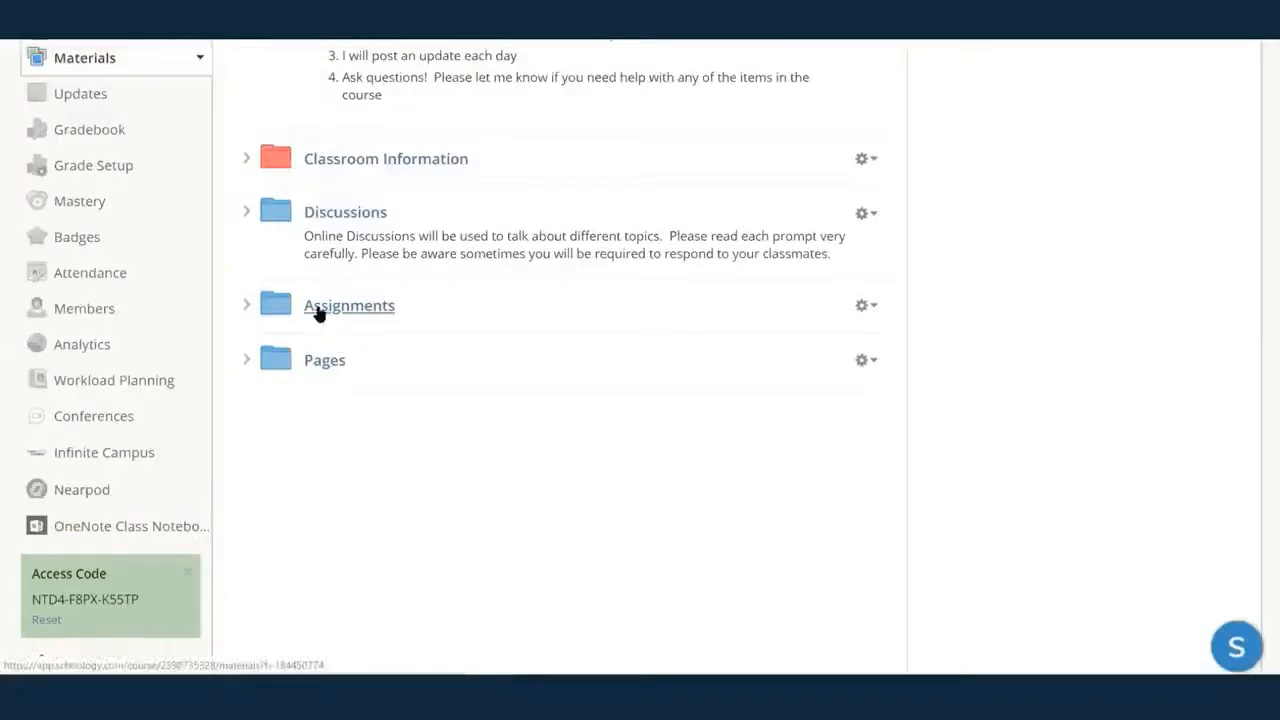
click(318, 313)
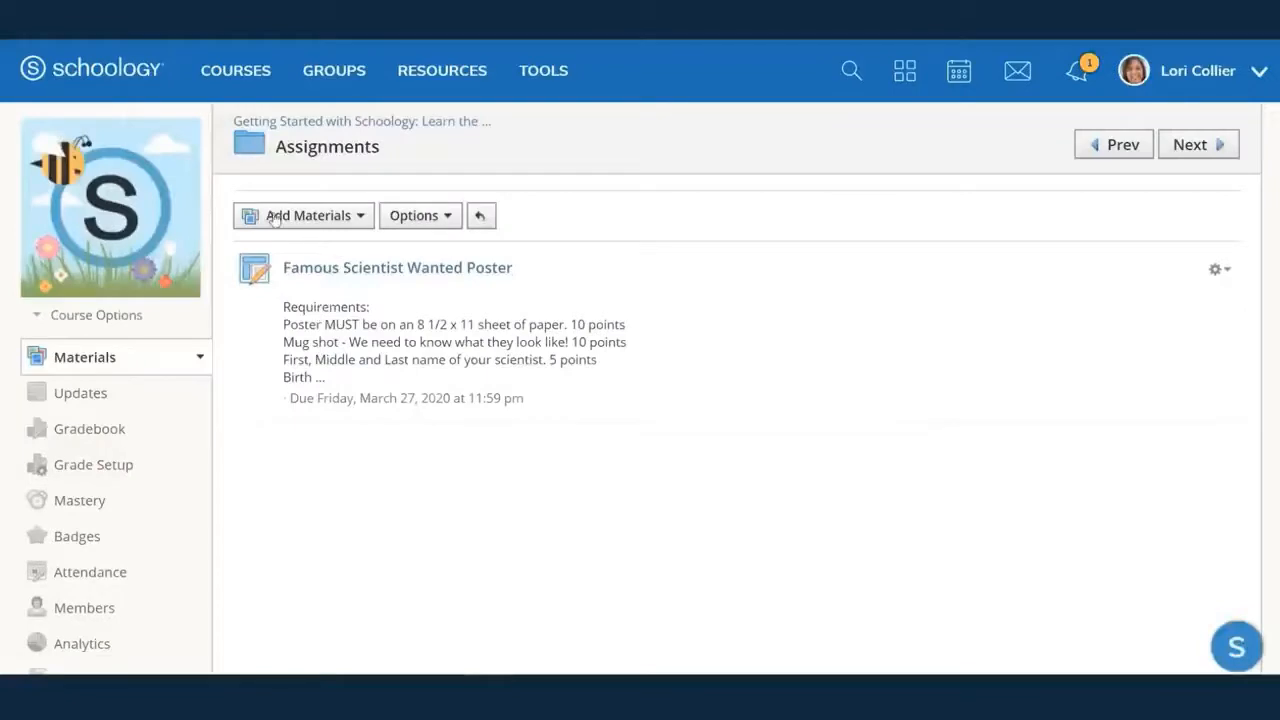
click(299, 224)
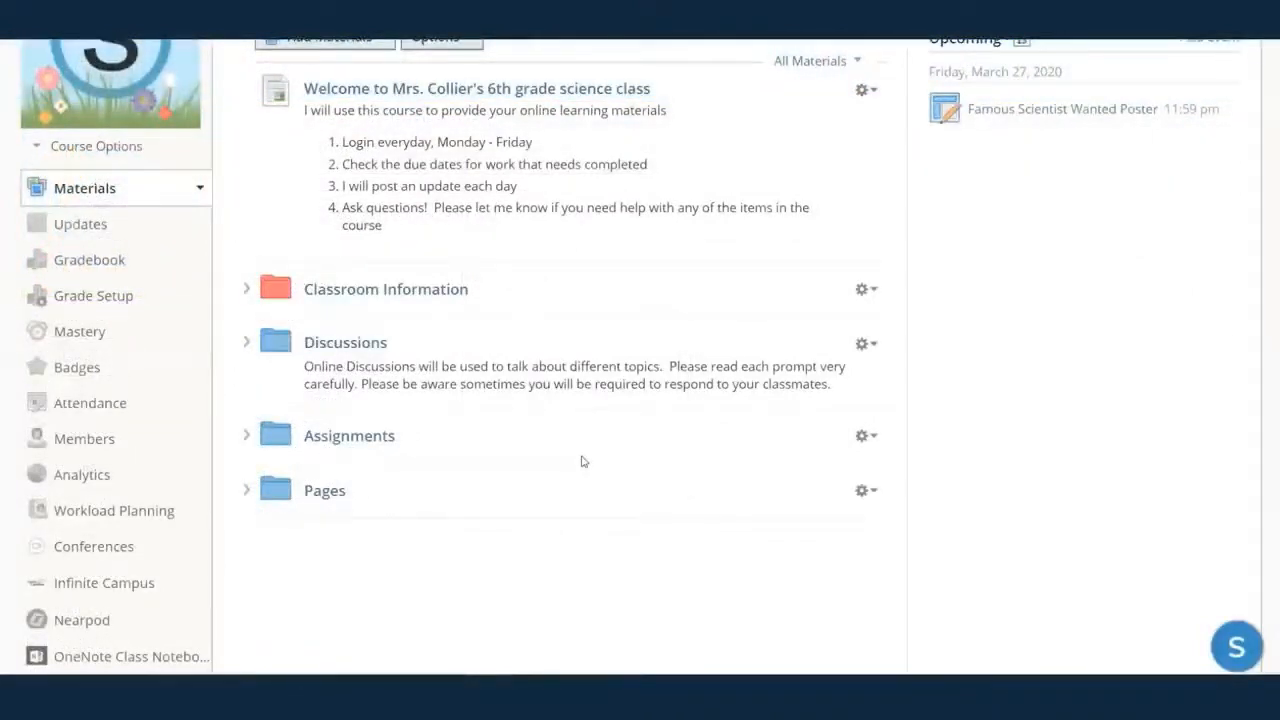
- Start a new discussion from the course's main materials page
scroll(583, 461, up, 2)
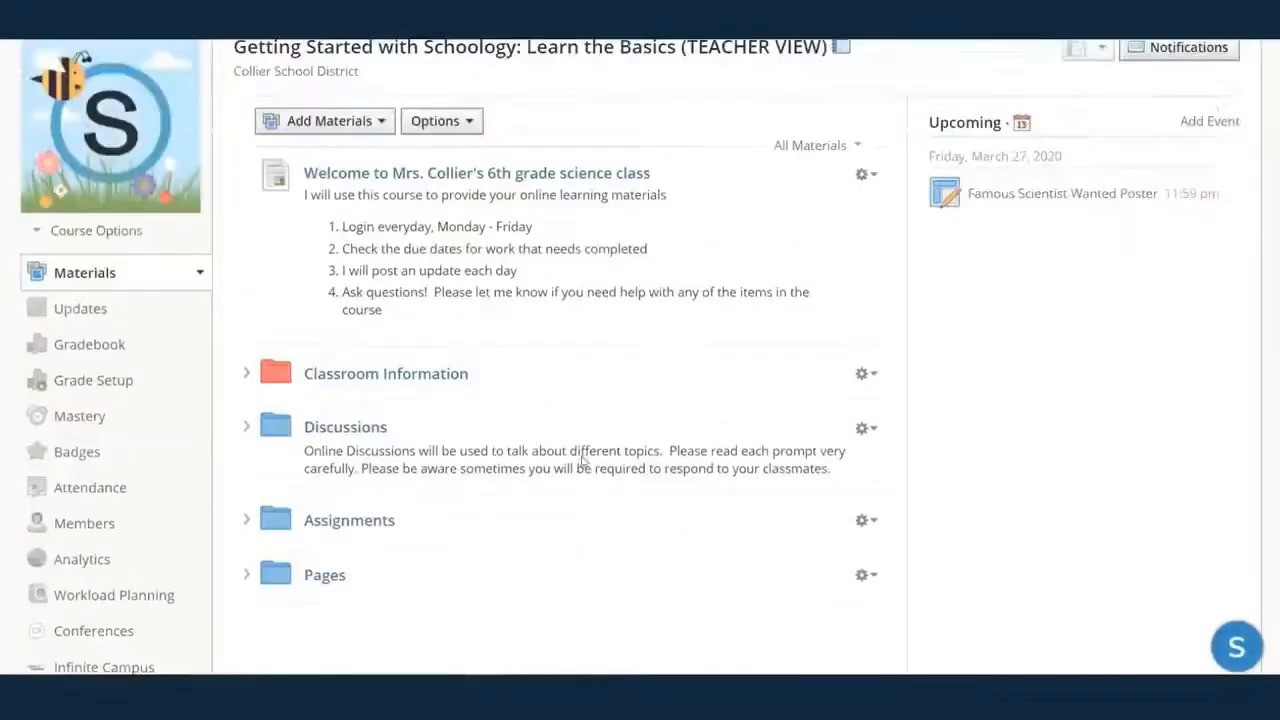
click(315, 124)
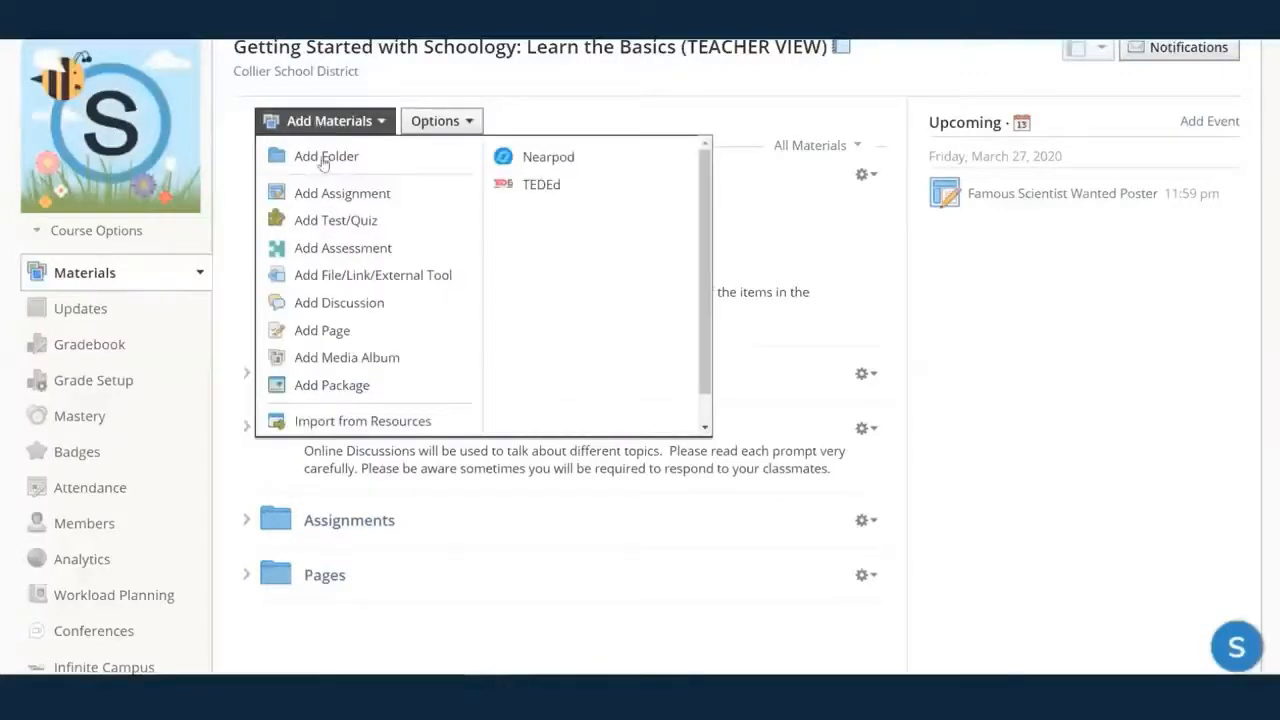
click(366, 305)
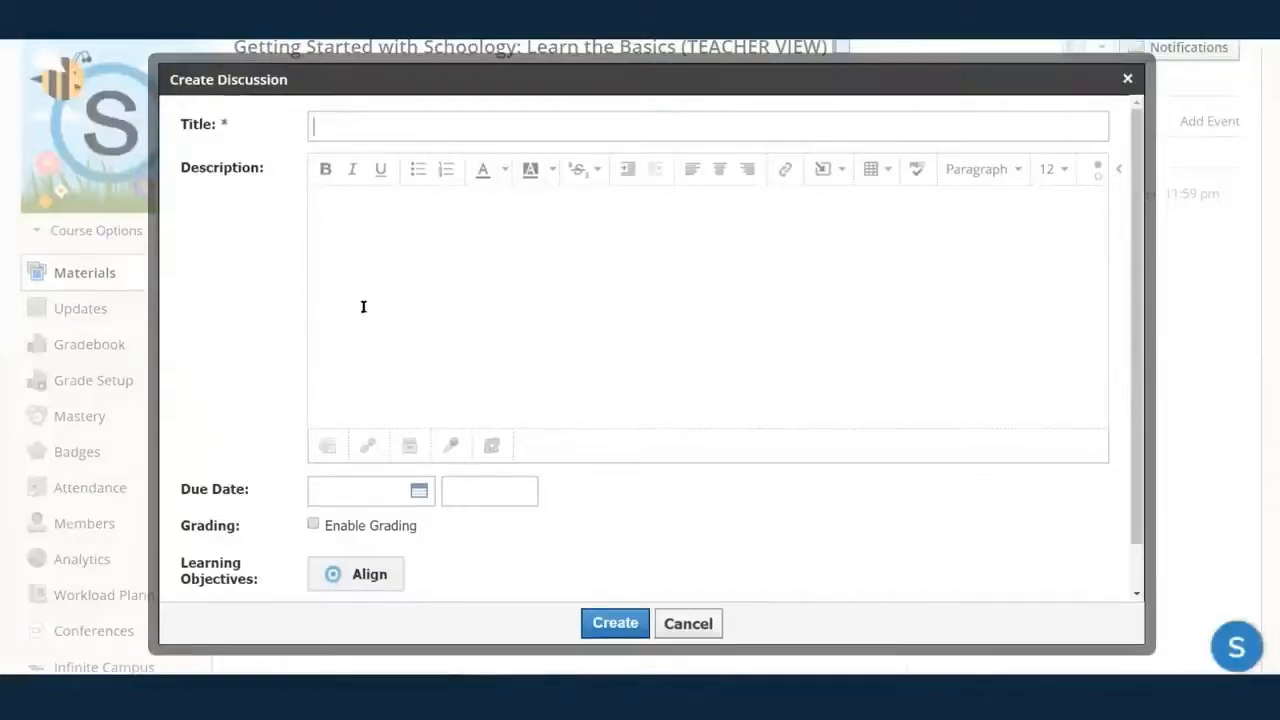
- Compare the discussion form's reduced and full sets of text formatting tools, ending with the full set
click(1123, 170)
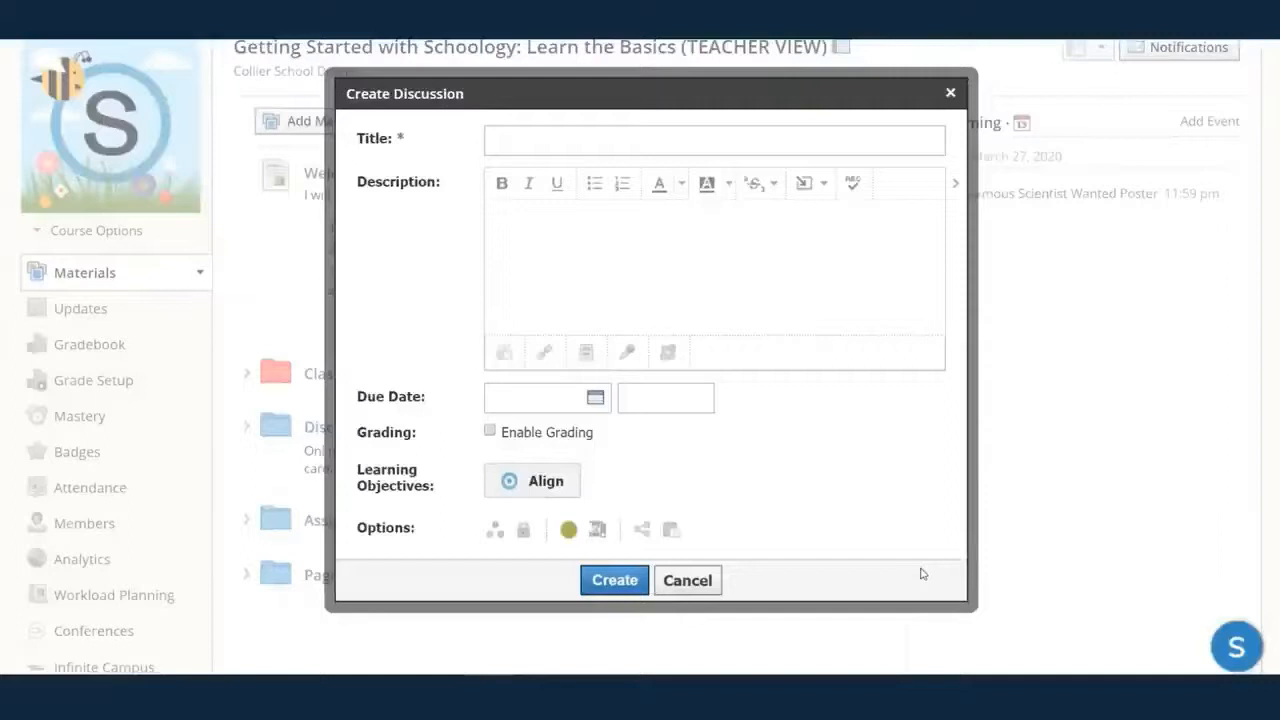
click(955, 186)
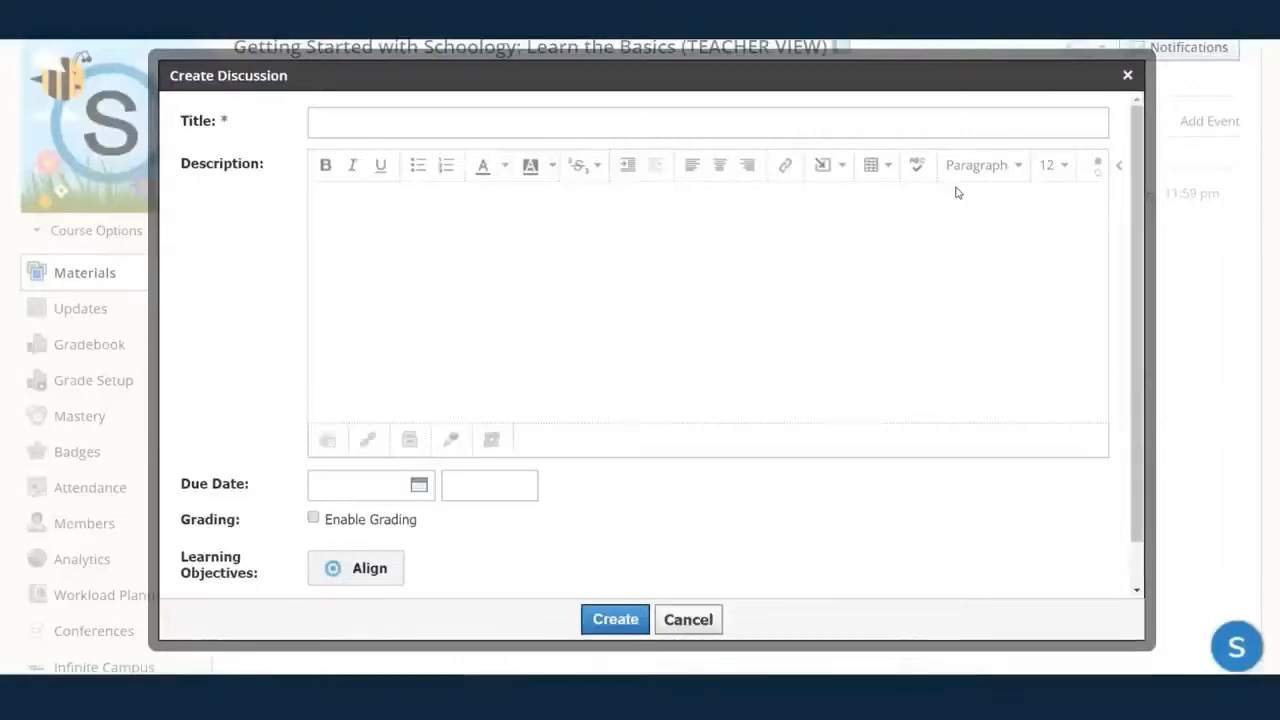
click(1120, 167)
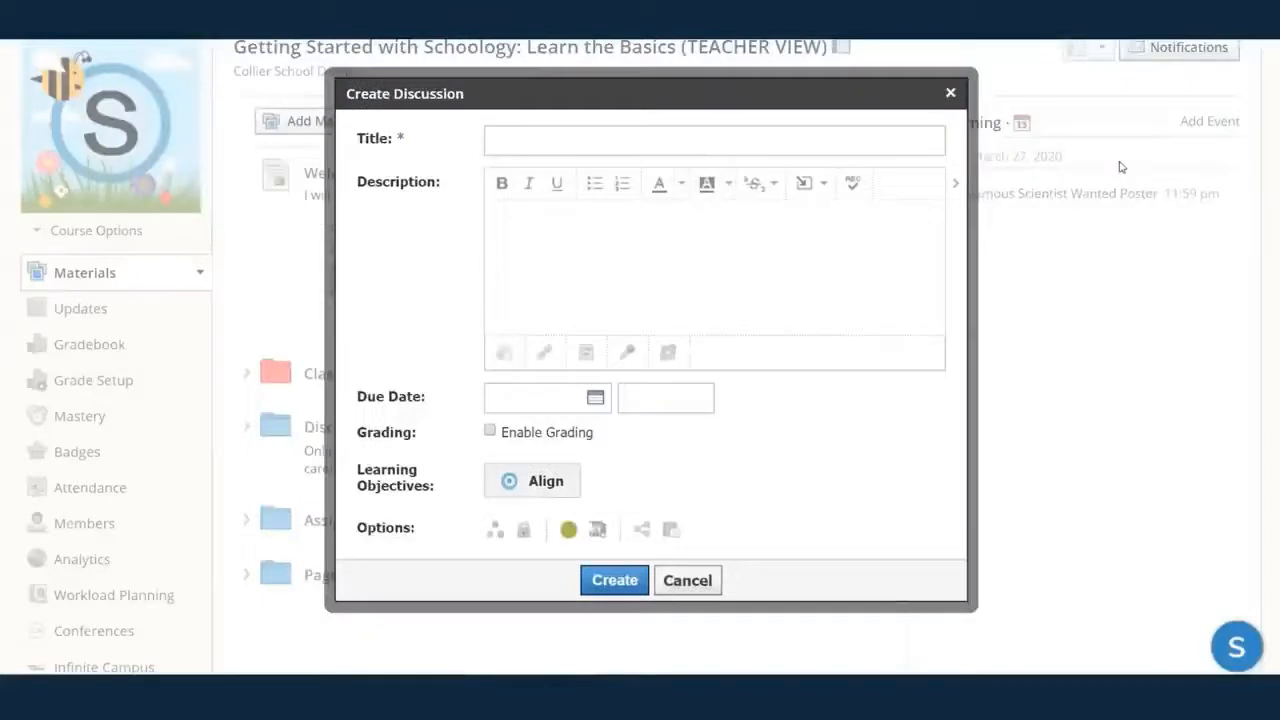
click(955, 186)
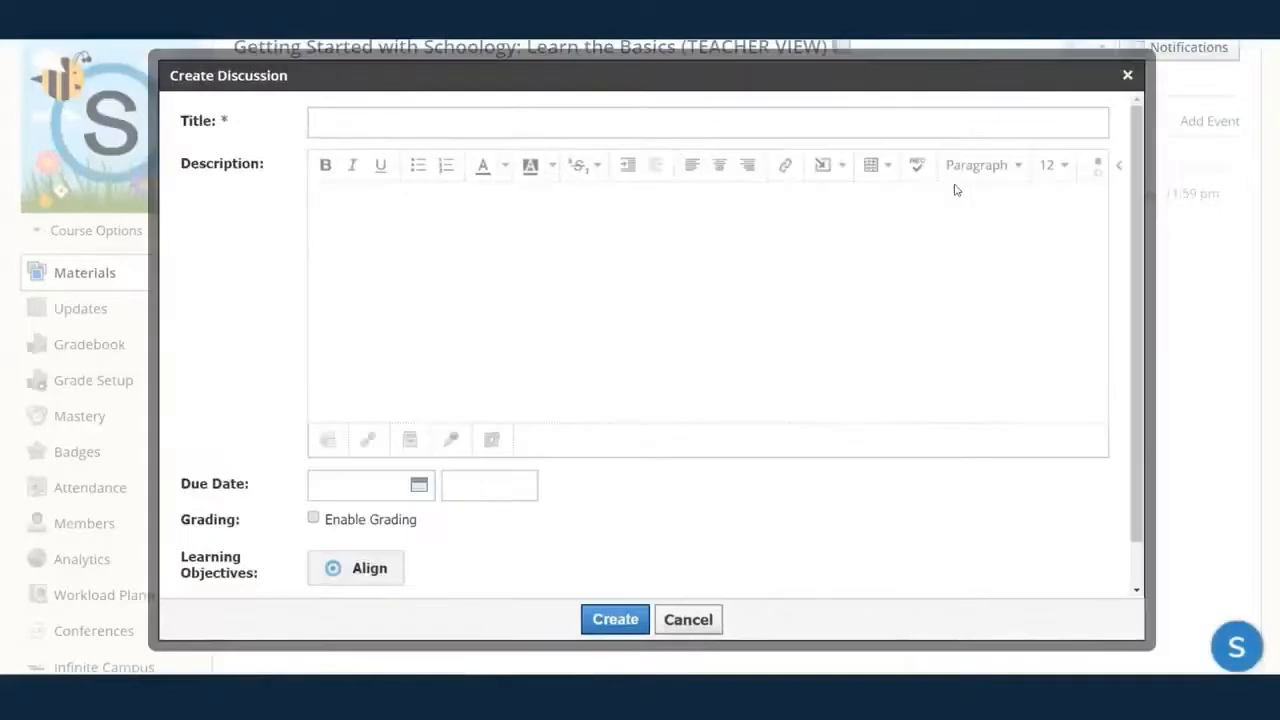
- Title the discussion "Primary vs Secondary Source" and fill its description with the introduction and two numbered questions on primary and secondary sources
click(348, 117)
text(Primary vs Secondary Source)
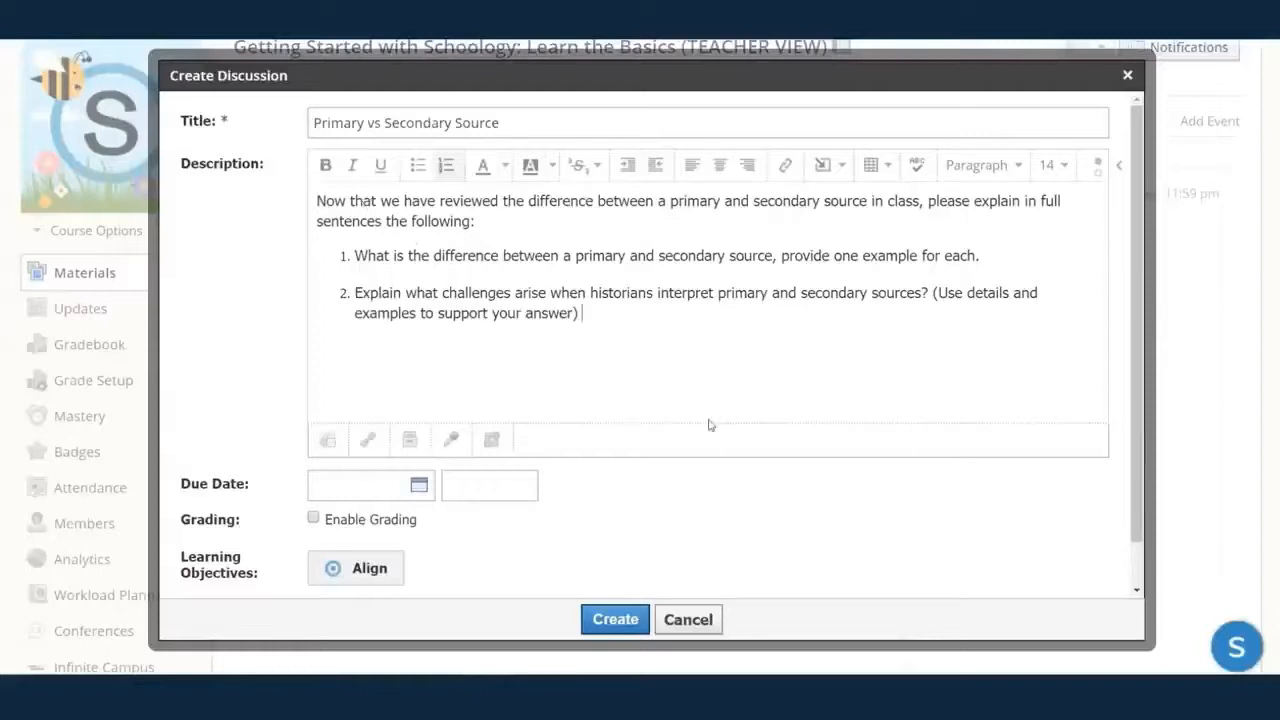
- Set the discussion's due date to March 26, 2020 and enable grading for it
scroll(707, 427, down, 1)
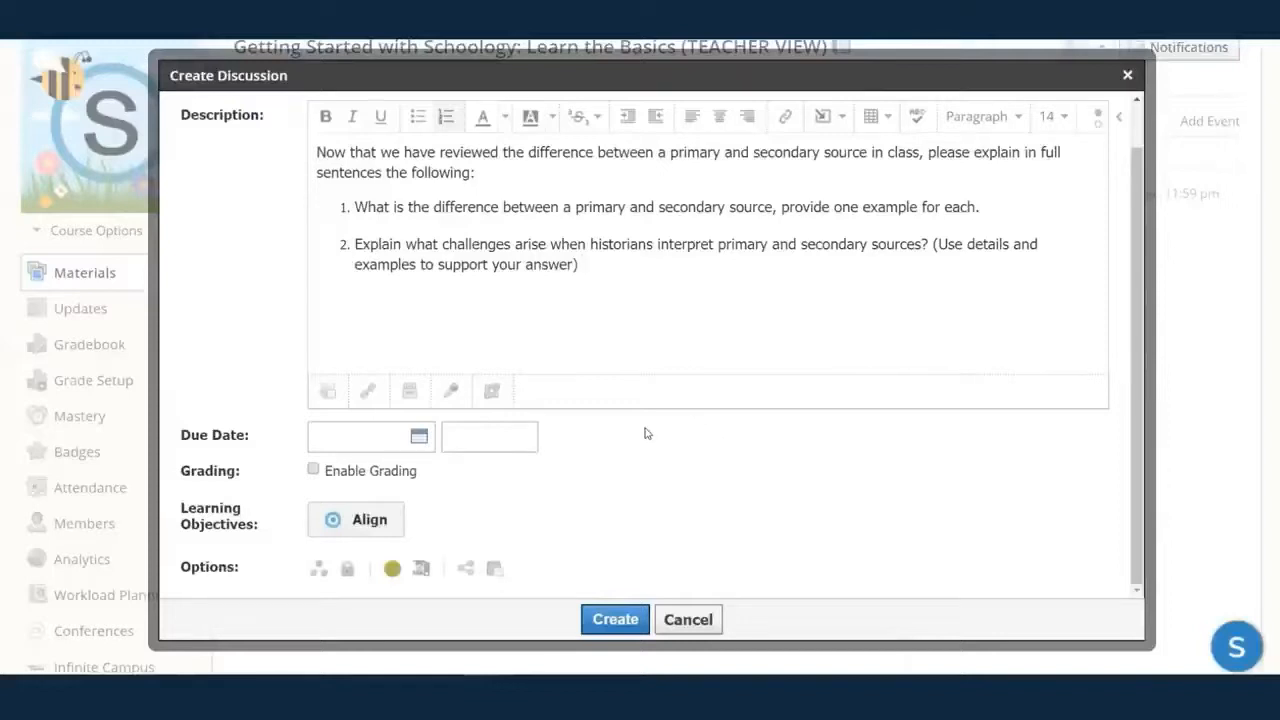
click(419, 436)
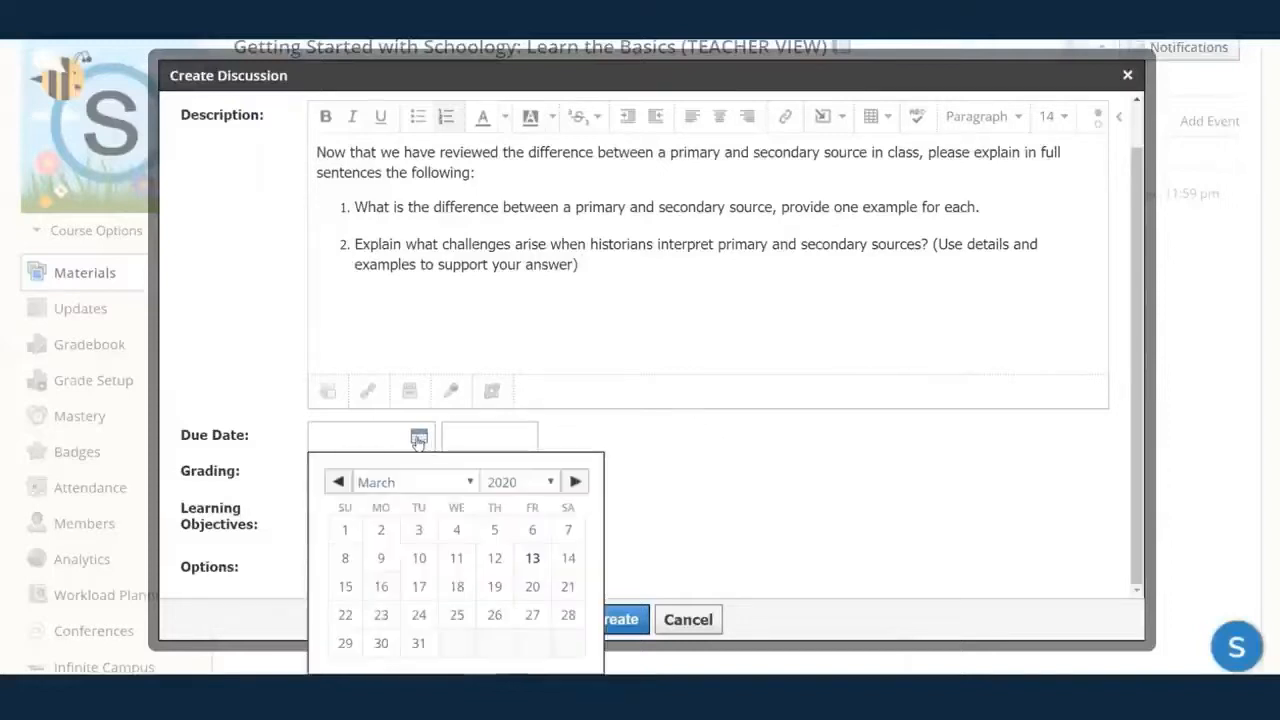
click(494, 616)
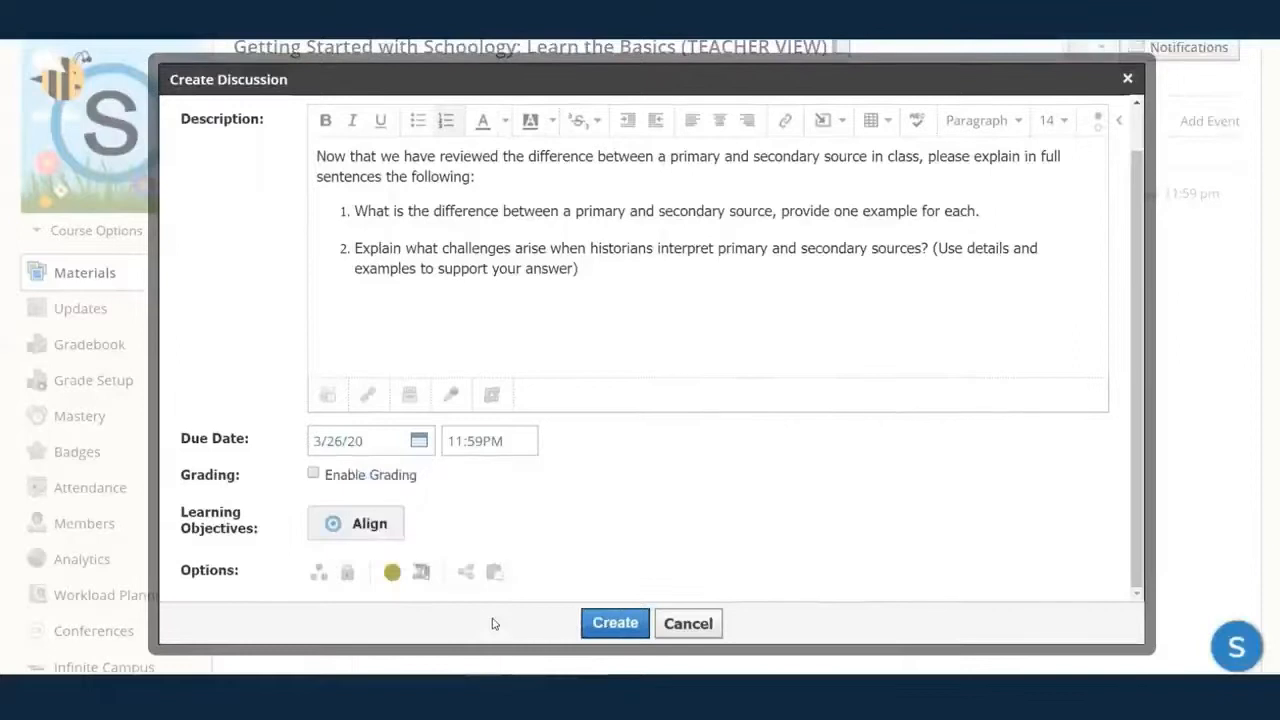
click(315, 475)
scroll(883, 538, down, 2)
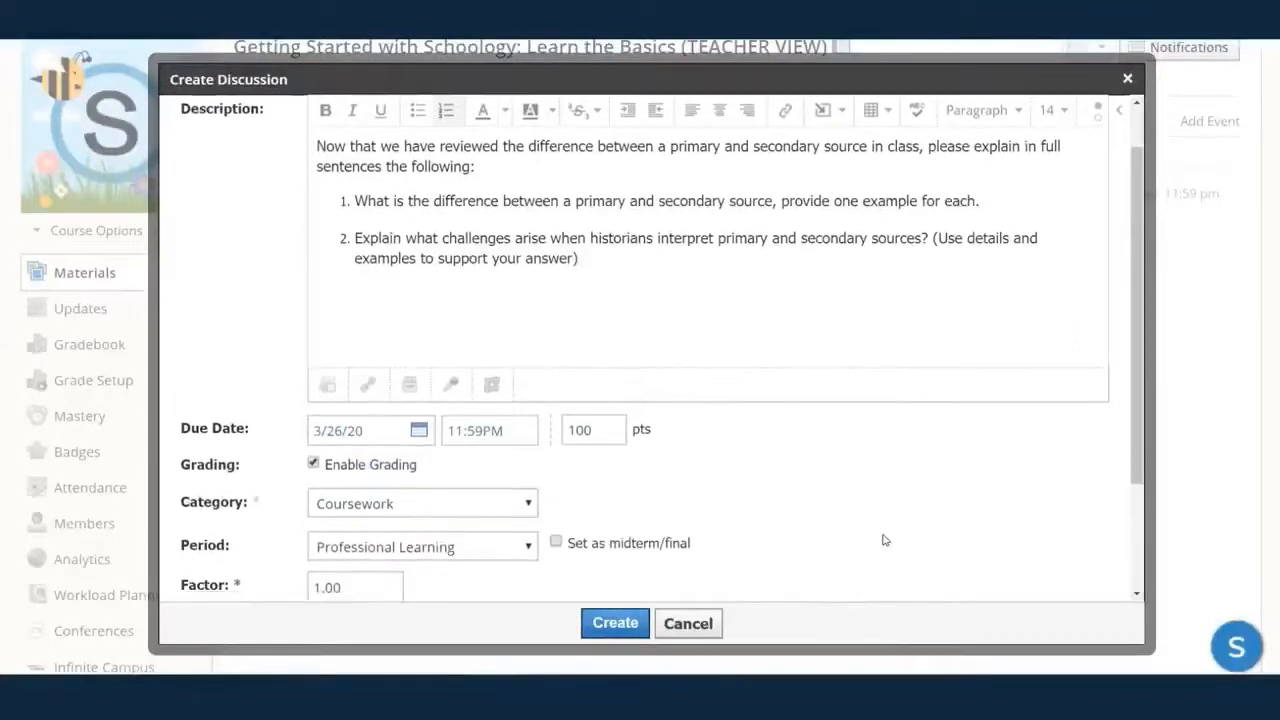
- Make the discussion worth 50 points and choose Coursework as its grading category
scroll(883, 540, down, 2)
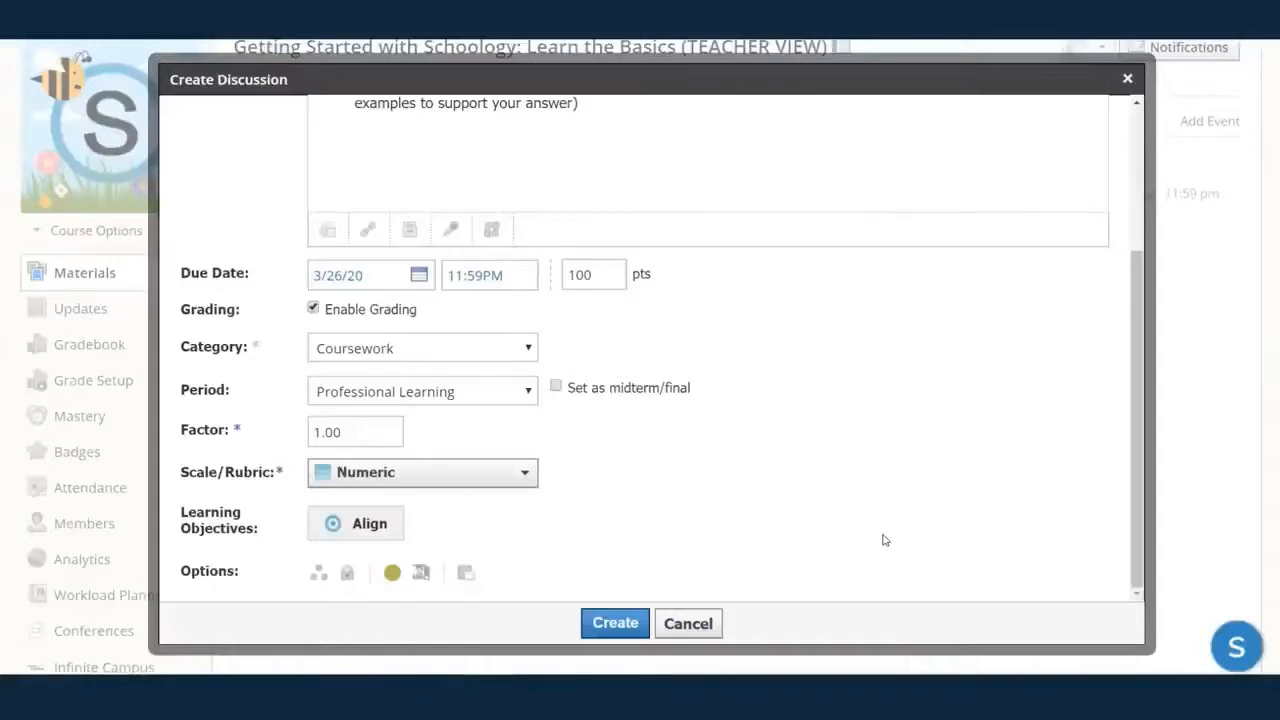
drag(588, 274, 560, 270)
text(50)
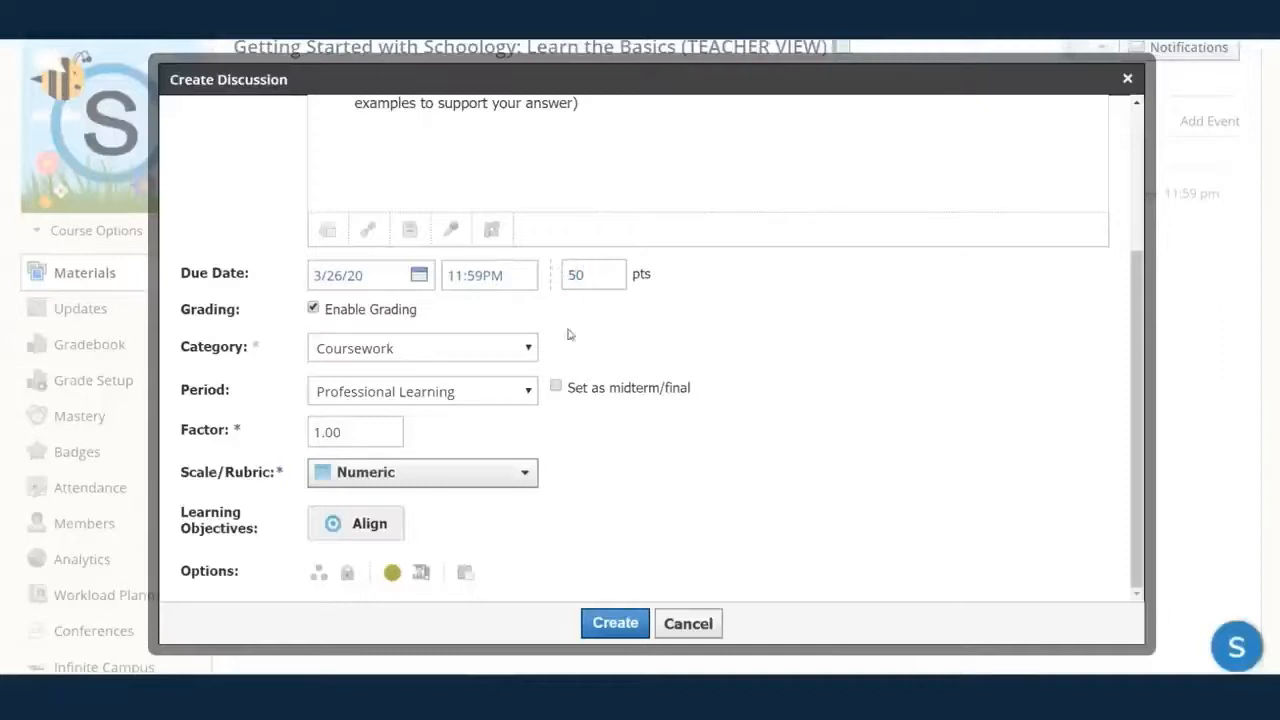
click(526, 347)
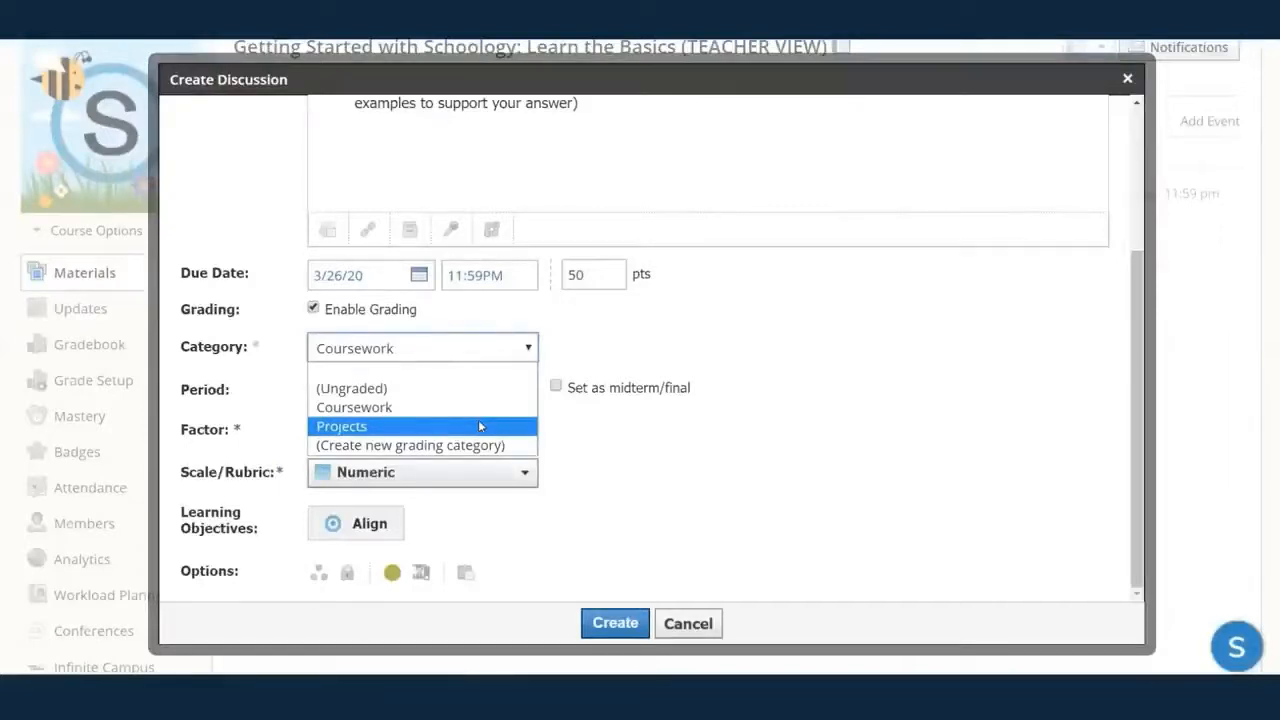
click(381, 410)
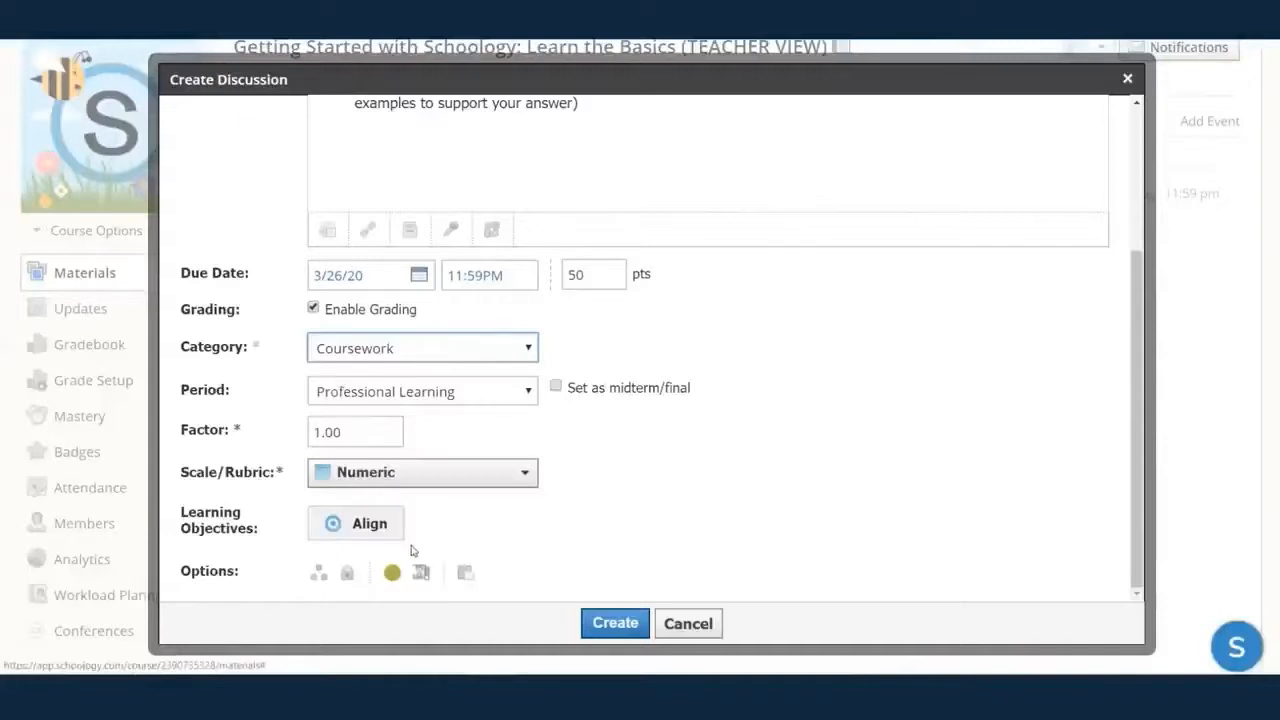
- Create the discussion and move Primary vs Secondary Source into the Discussions folder
click(616, 626)
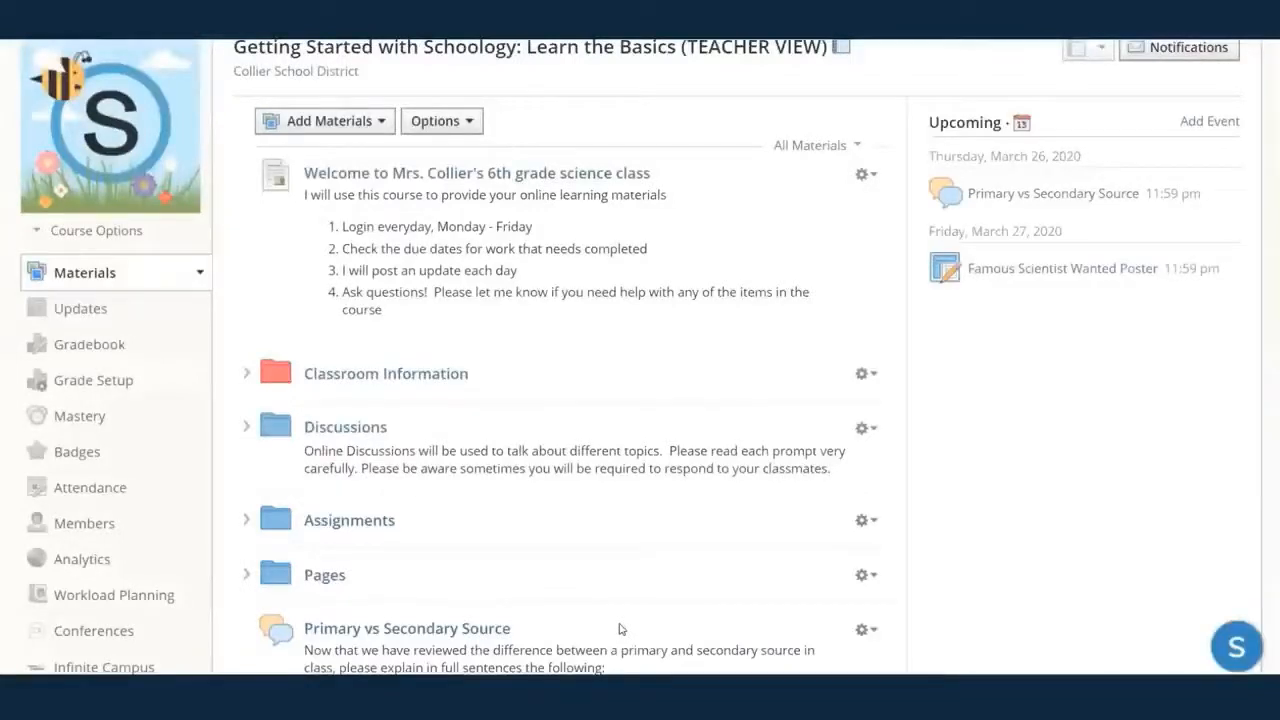
scroll(631, 609, down, 1)
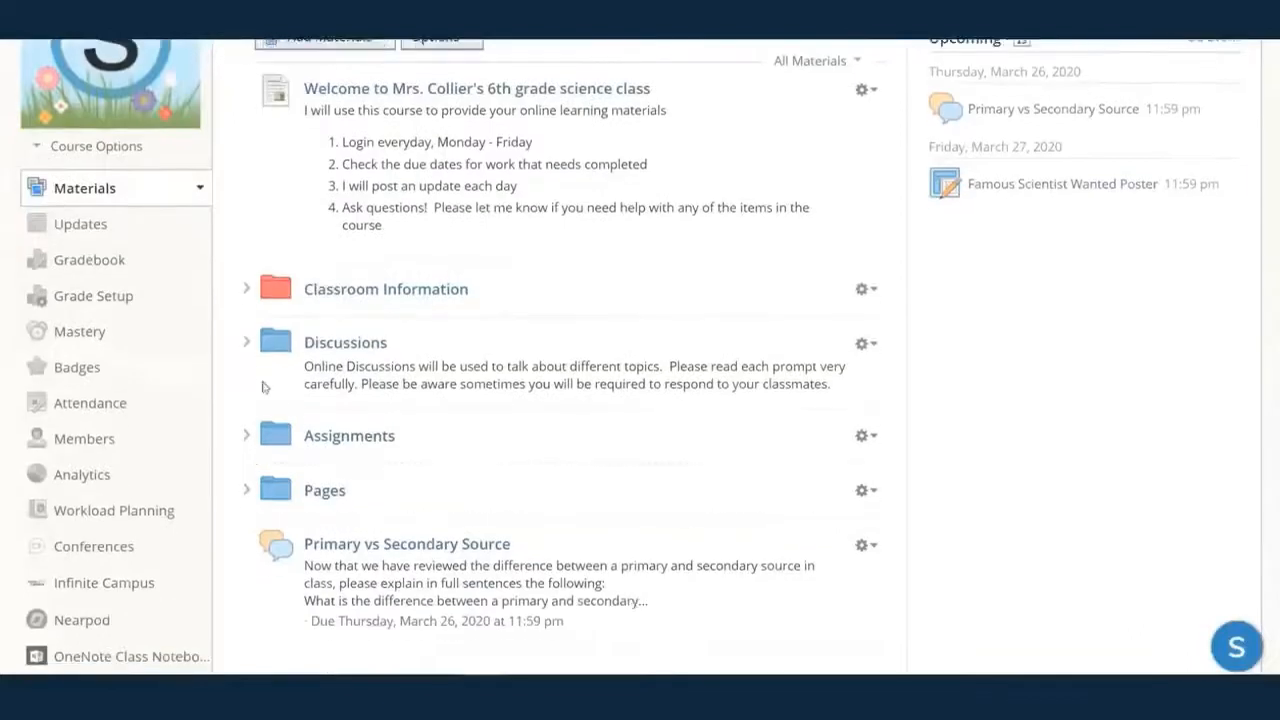
click(246, 342)
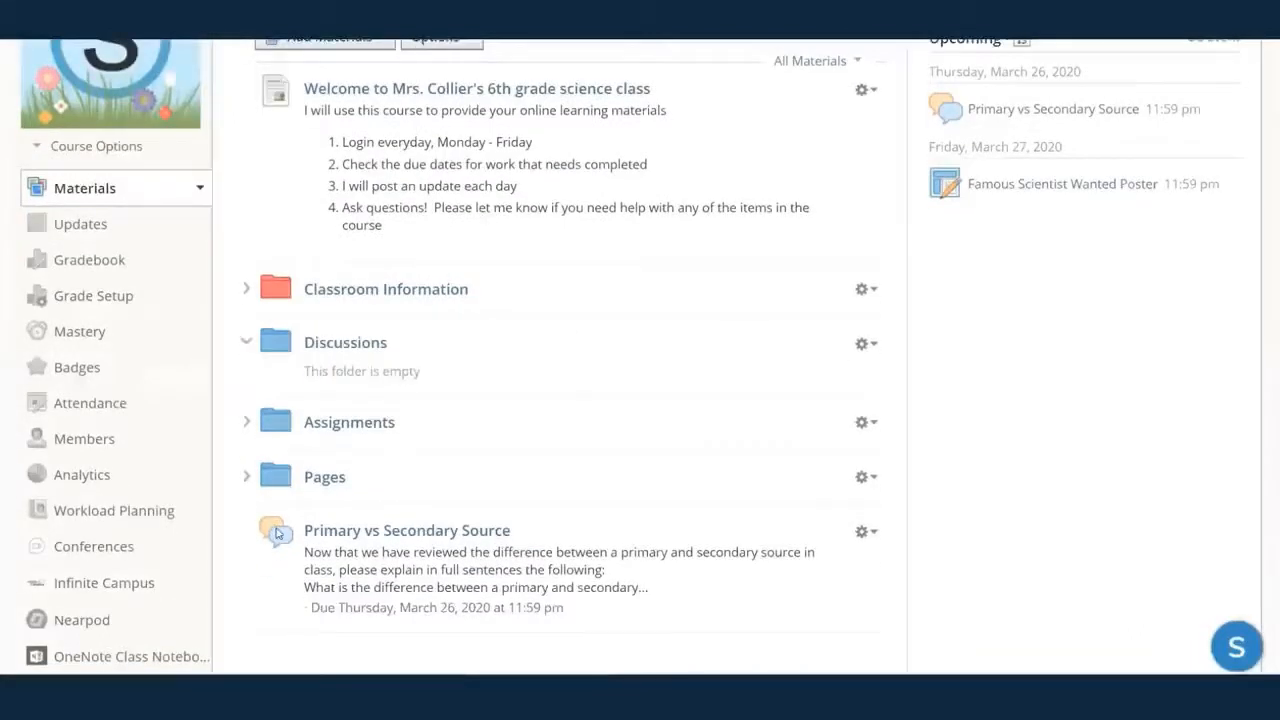
drag(278, 533, 341, 375)
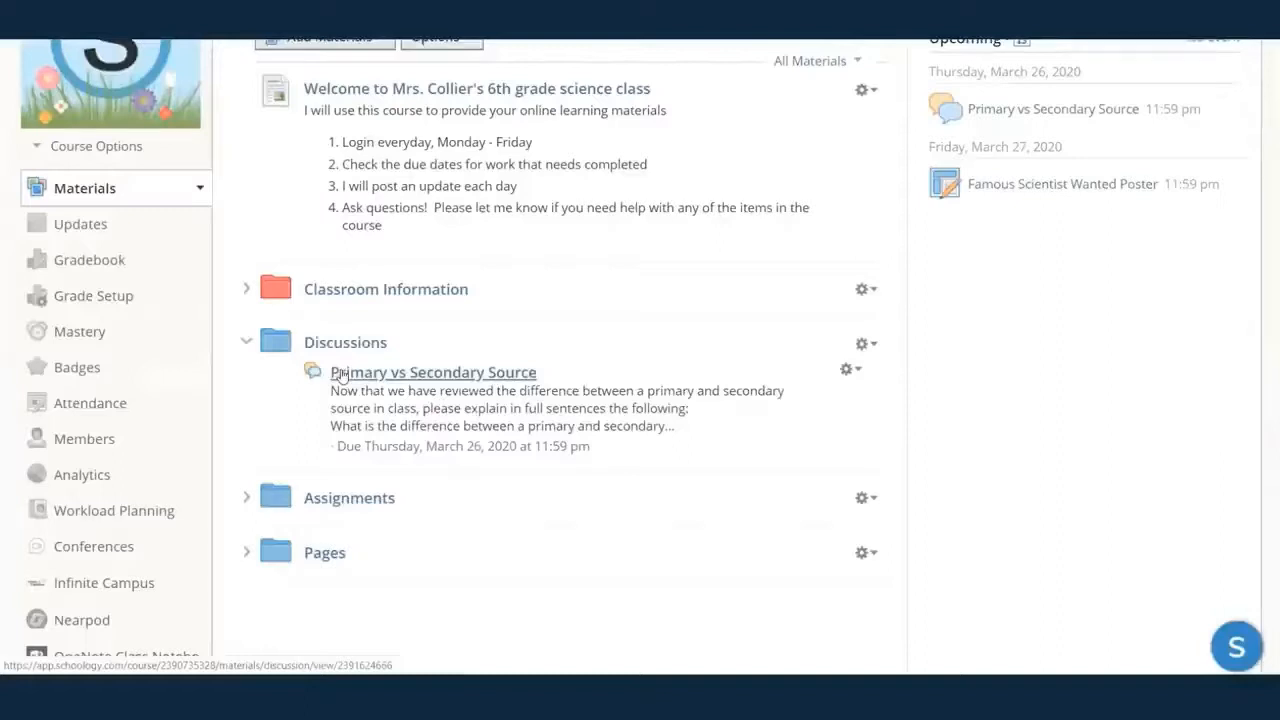
click(245, 342)
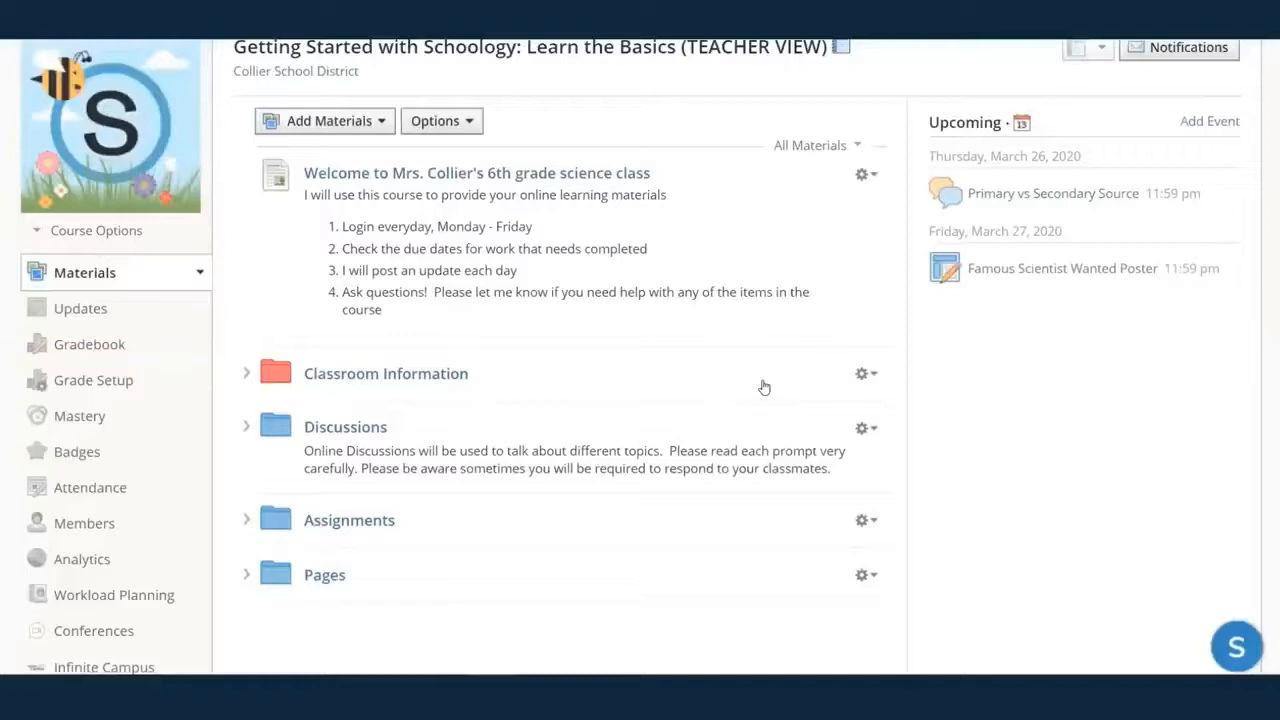
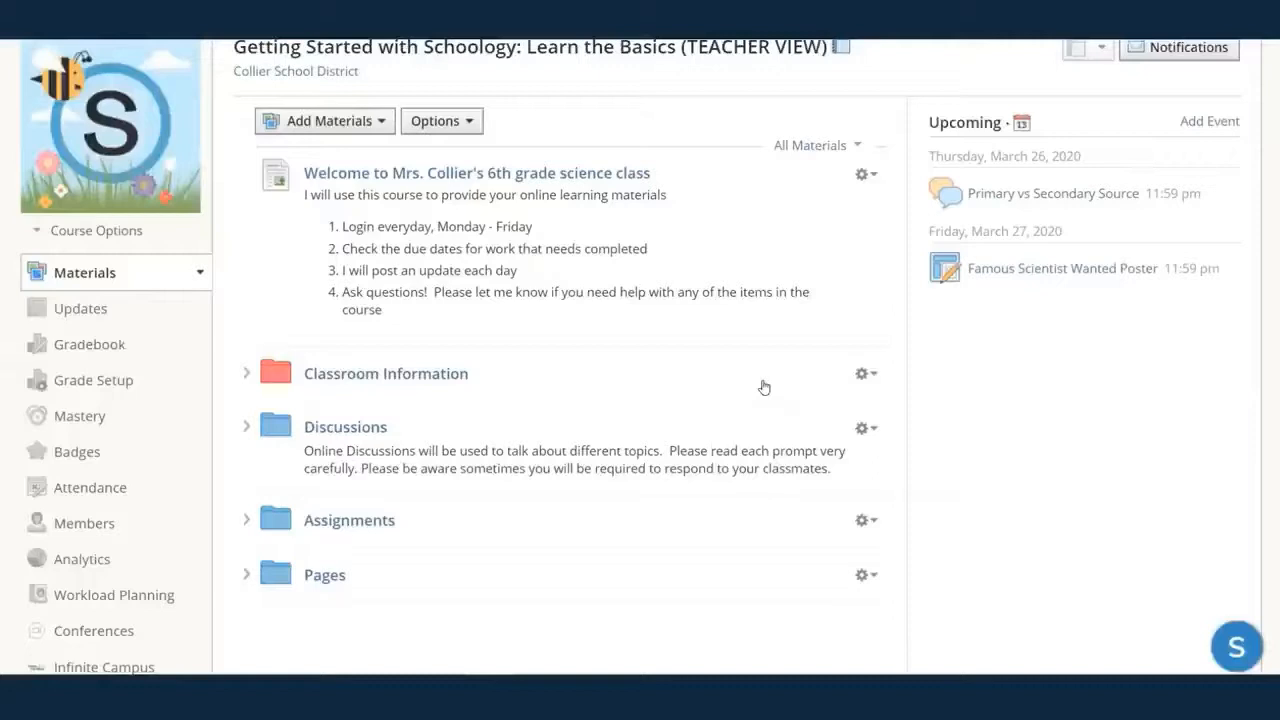
- Start a new page titled "Approved Reading List - Book Report" with an underlined introduction and two numbered book report instructions
click(362, 121)
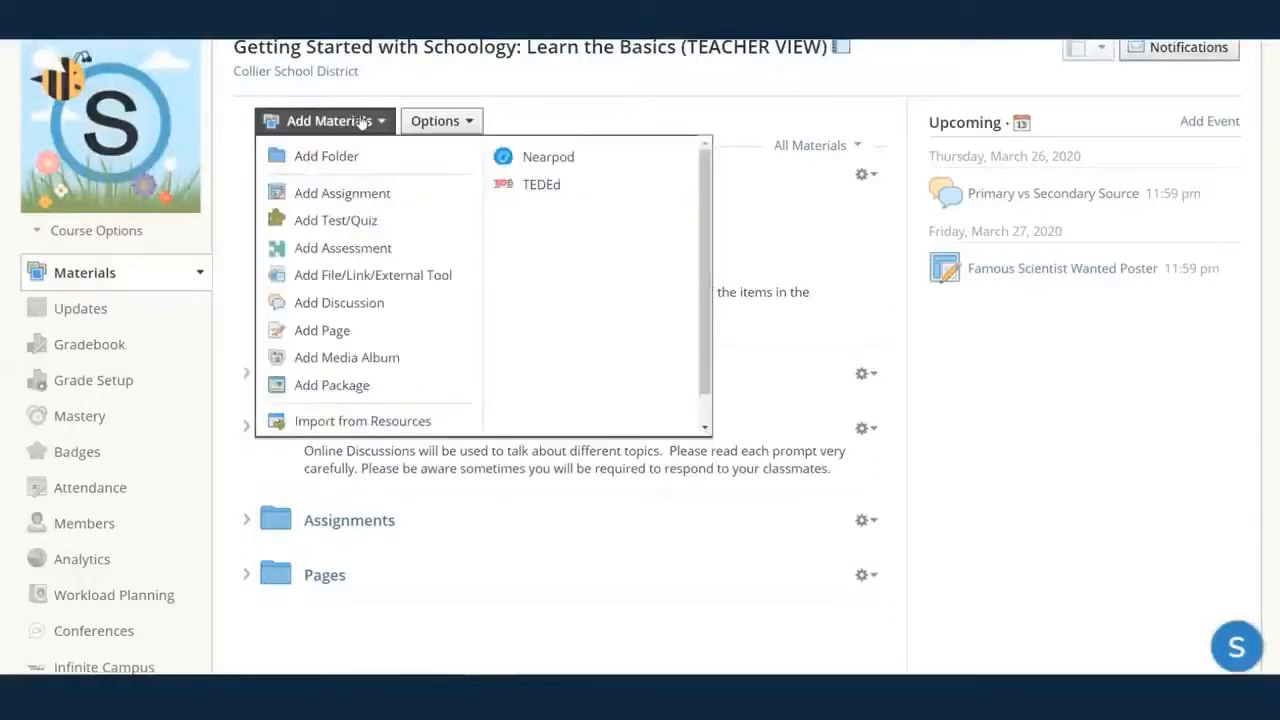
click(334, 331)
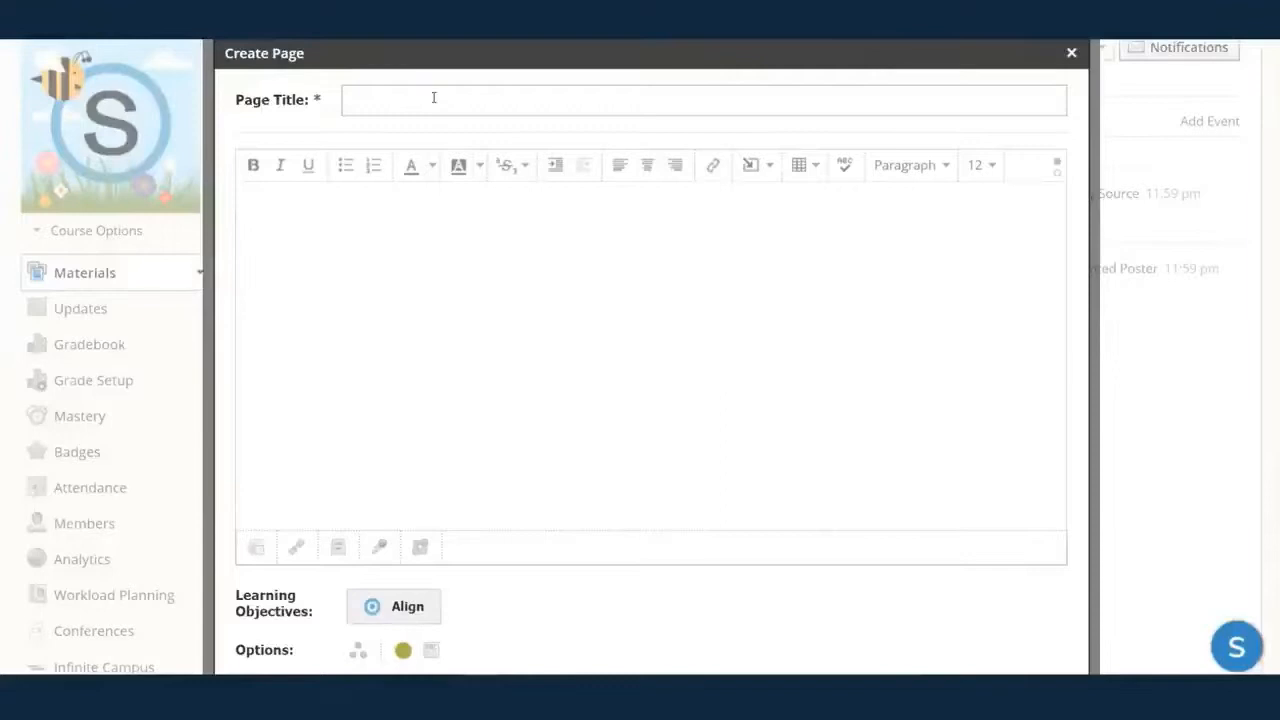
text(Approved Reading List - Book Report)
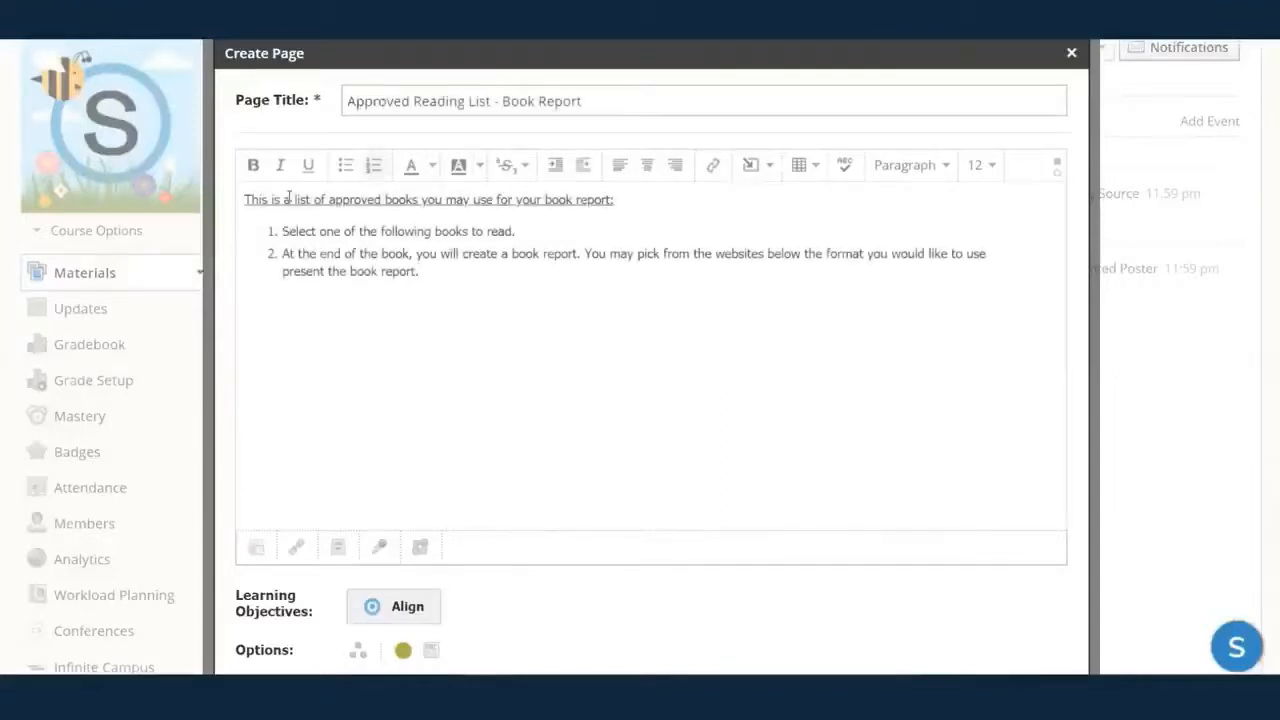
key(Return)
key(Return)
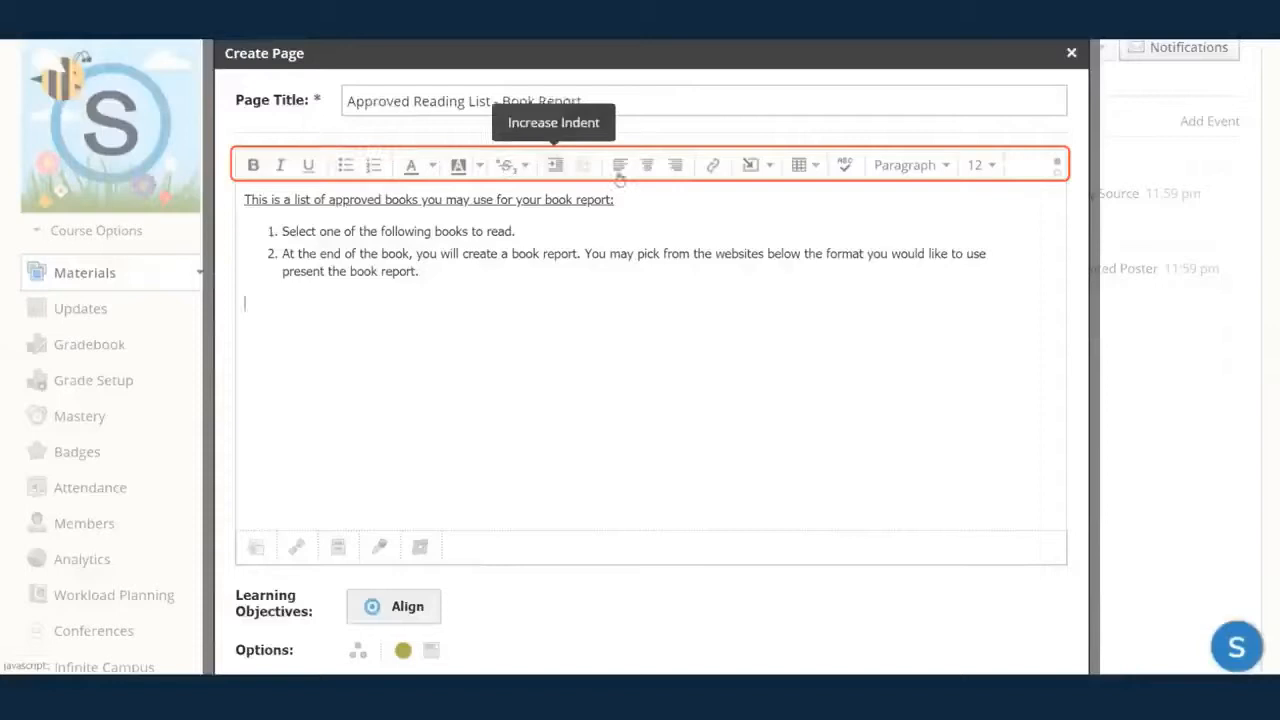
- Insert a two-column, two-row table below the numbered instructions and widen it to about two-thirds of the text area
click(816, 170)
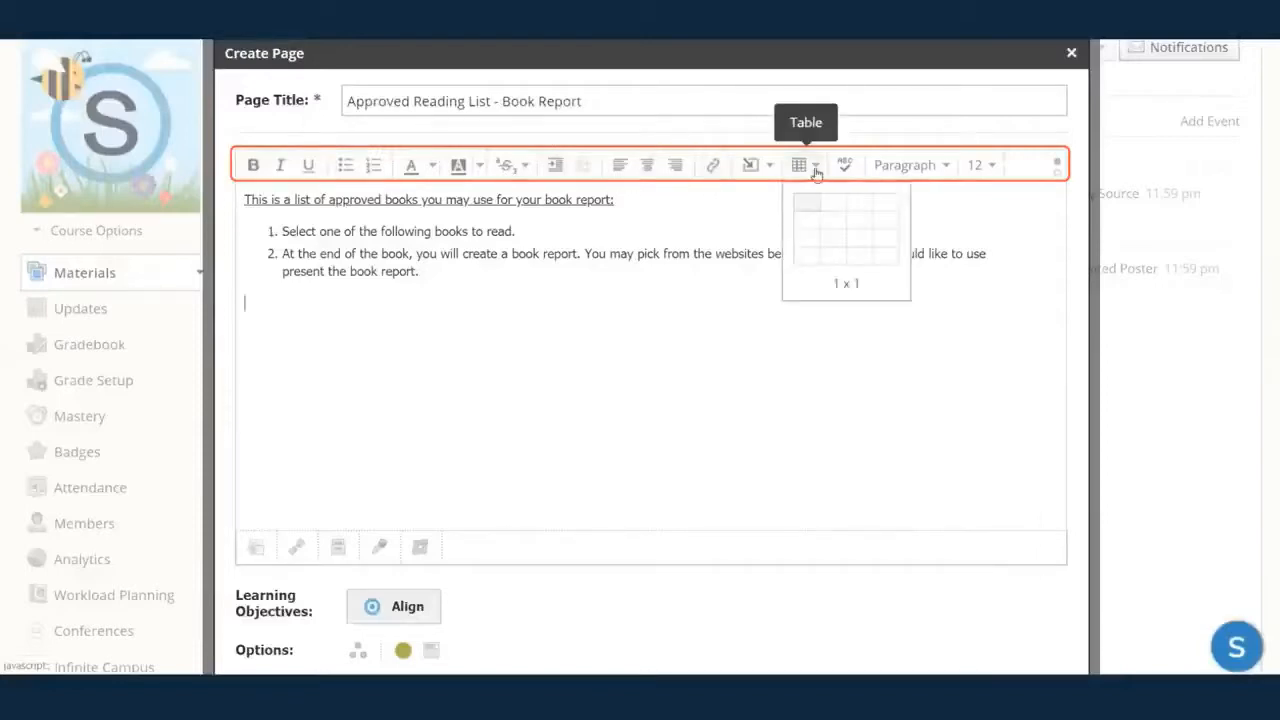
click(829, 222)
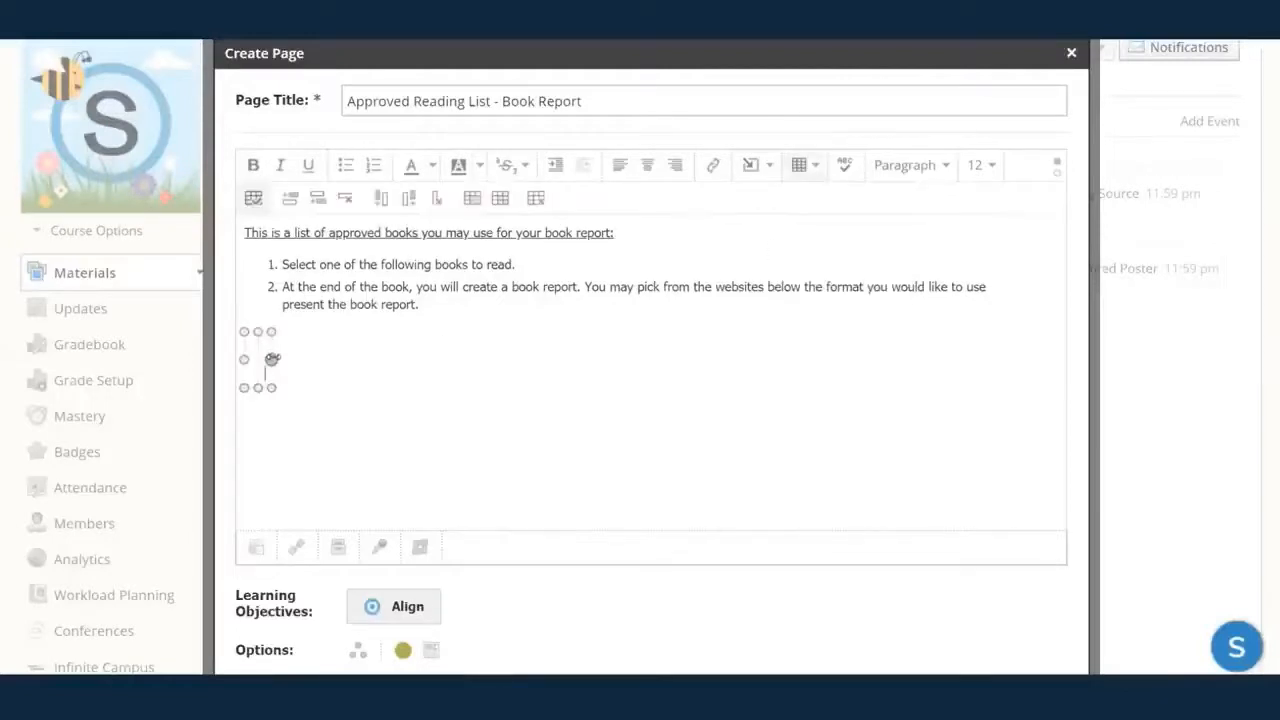
drag(272, 359, 684, 402)
- Fill the table with Title and Author headings and an entry for Adventures of Sherlock Holmes by Arthur Conan Doyle
click(314, 348)
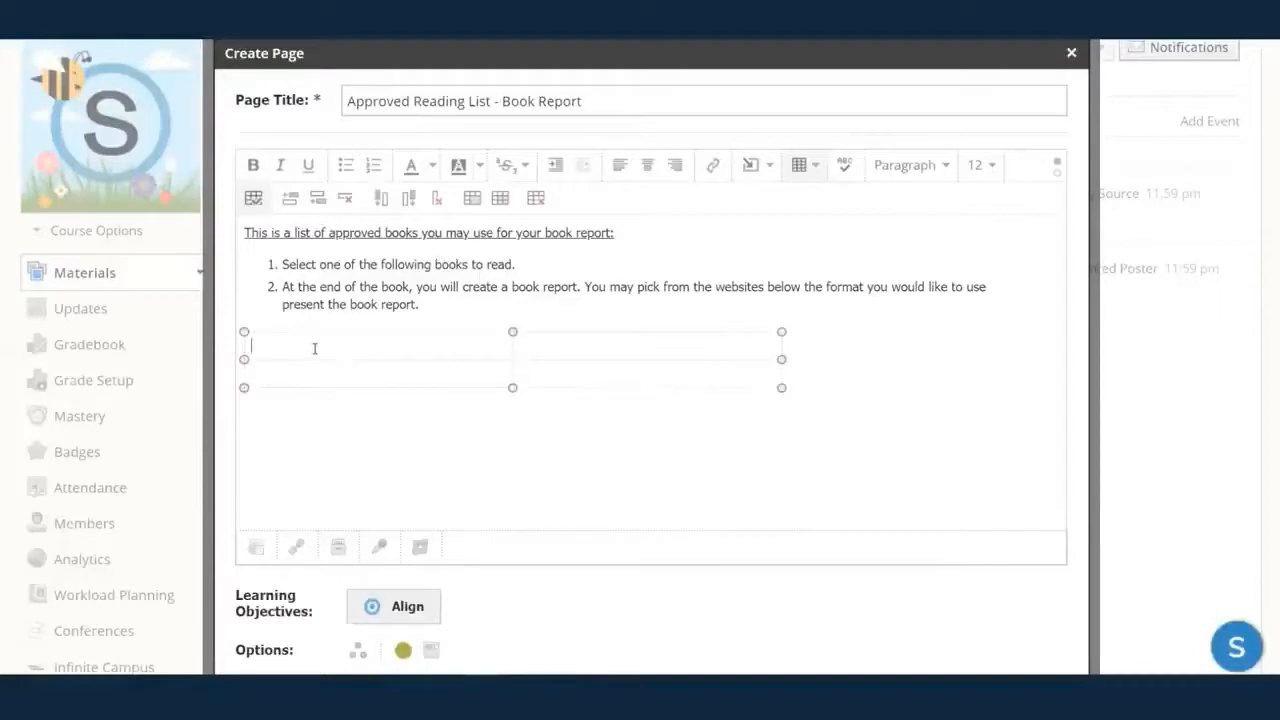
text(Title)
click(691, 349)
text(Author)
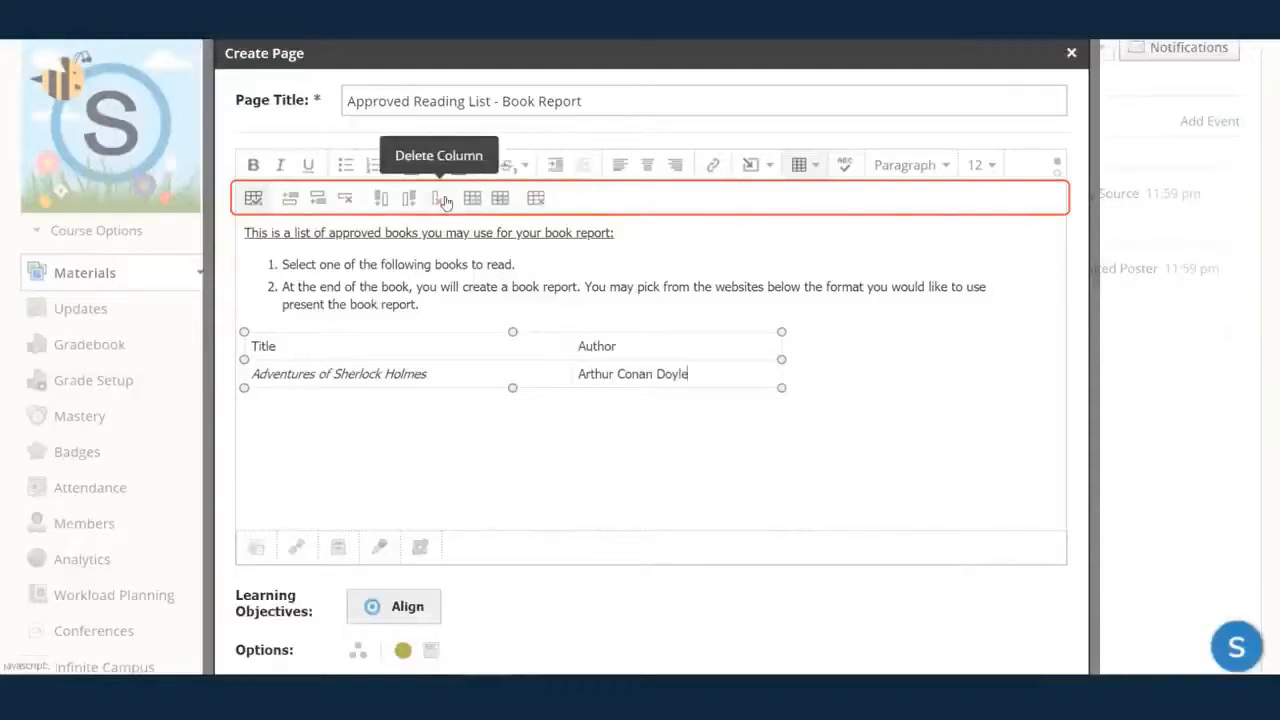
- Add a row at the end of the table for A Christmas Carol by Charles Dickens
click(323, 208)
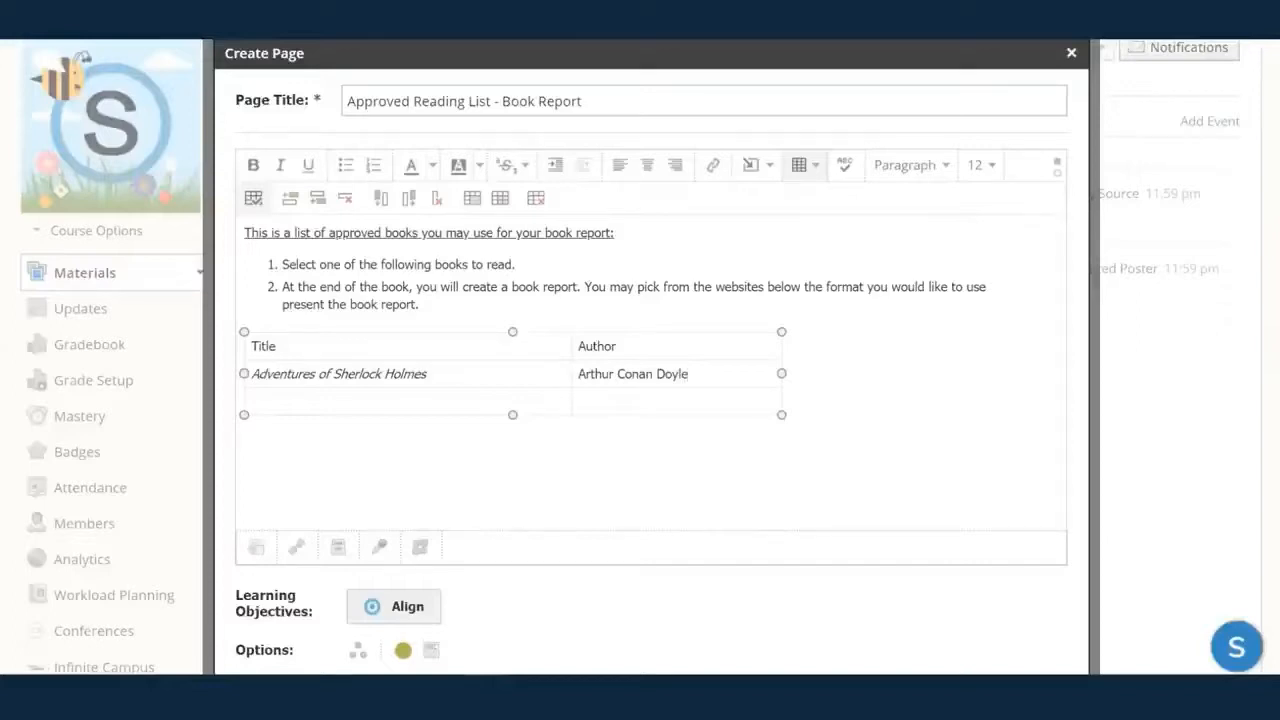
click(316, 402)
text(A Christmas Carol)
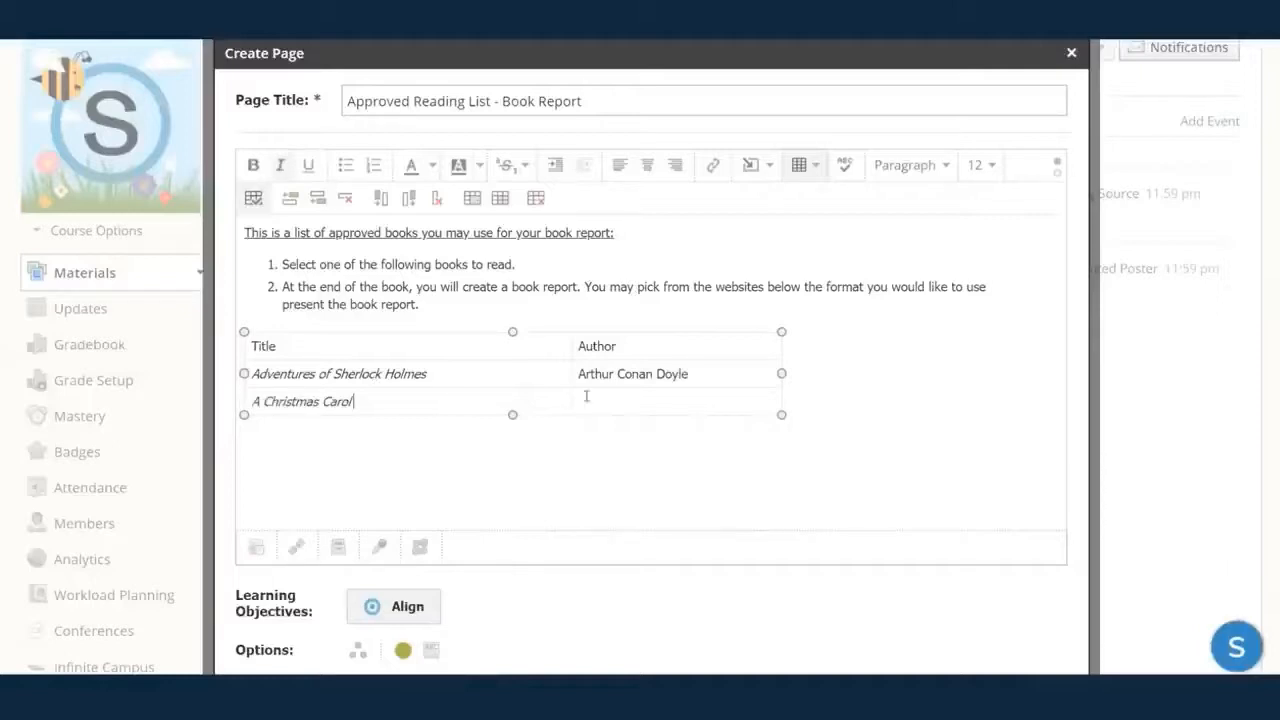
key(Tab)
text(Charles Dickens)
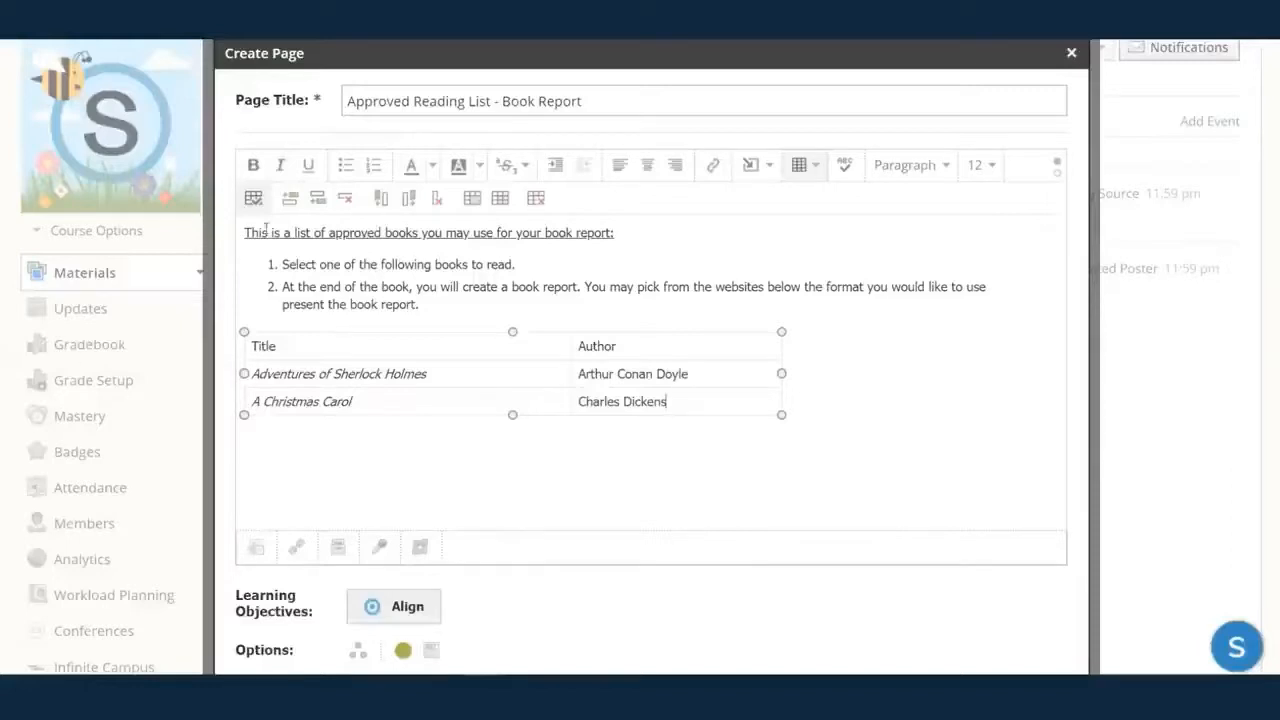
- Add two more table rows for The Call of the Wild by Jack London and The Giver by Lois Lowry
click(320, 203)
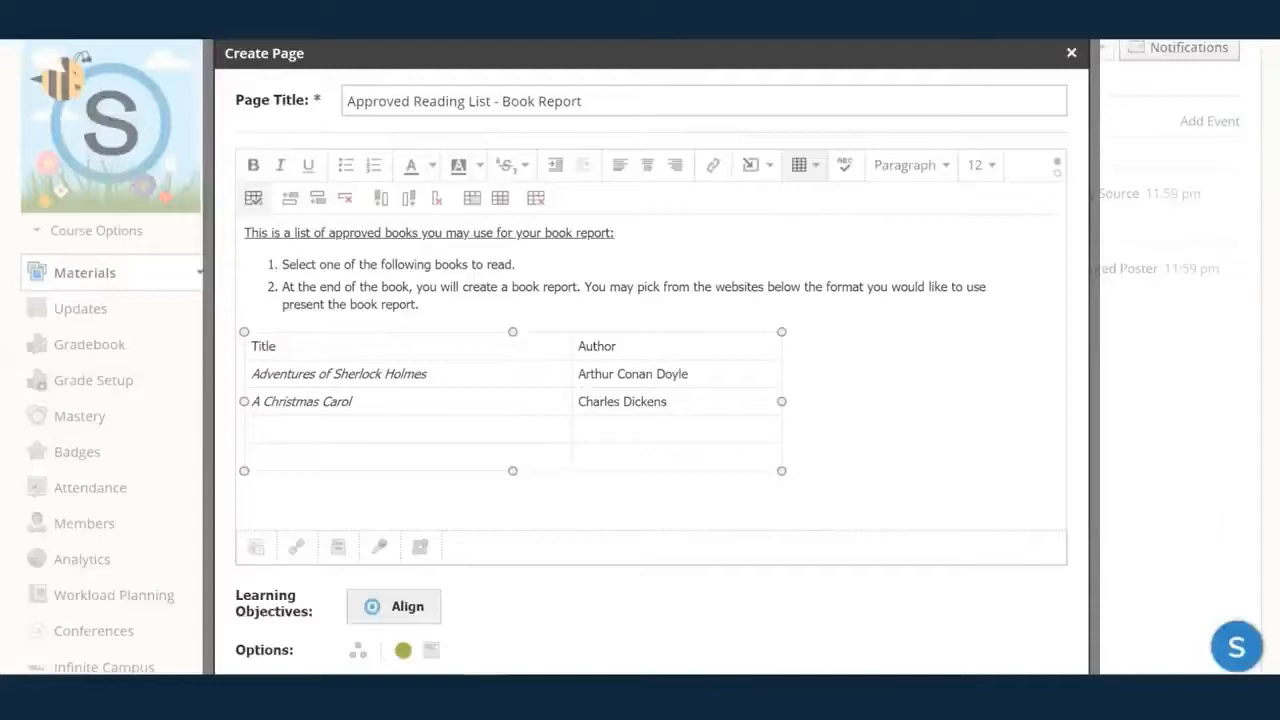
click(285, 433)
text(The Call of the Wild)
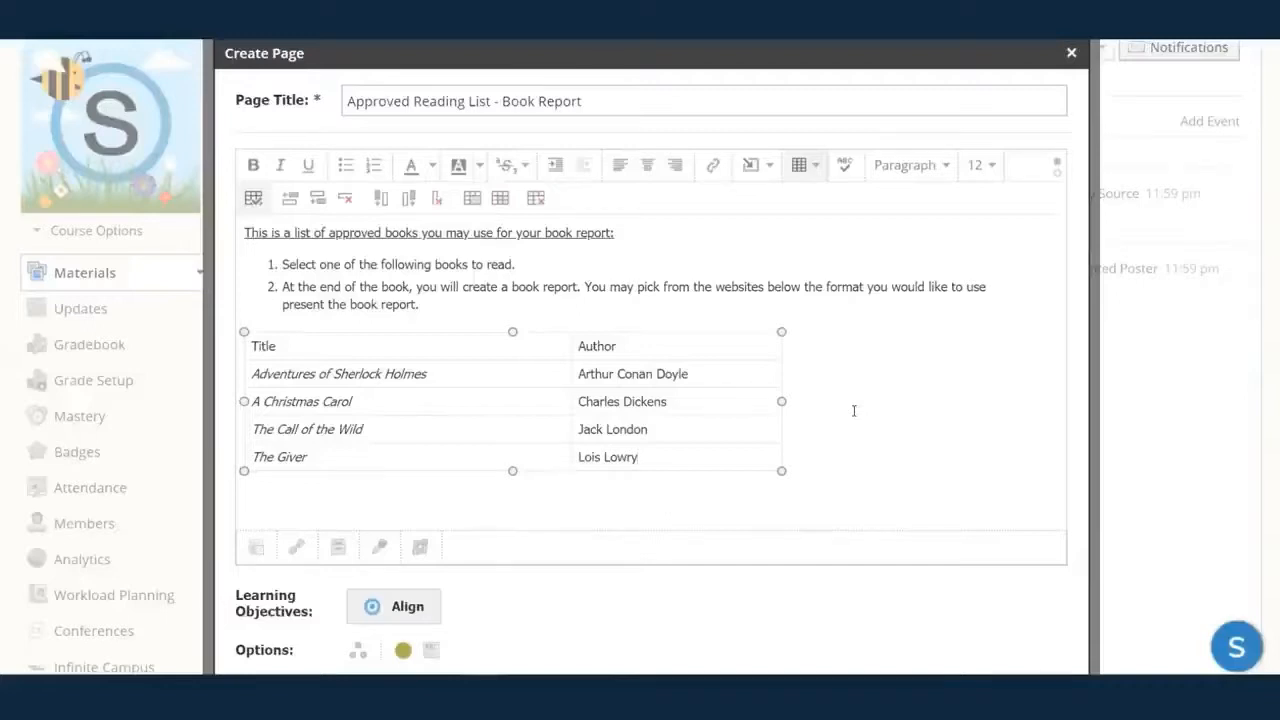
- Create the page and move Approved Reading List - Book Report into the Pages folder
scroll(868, 460, down, 5)
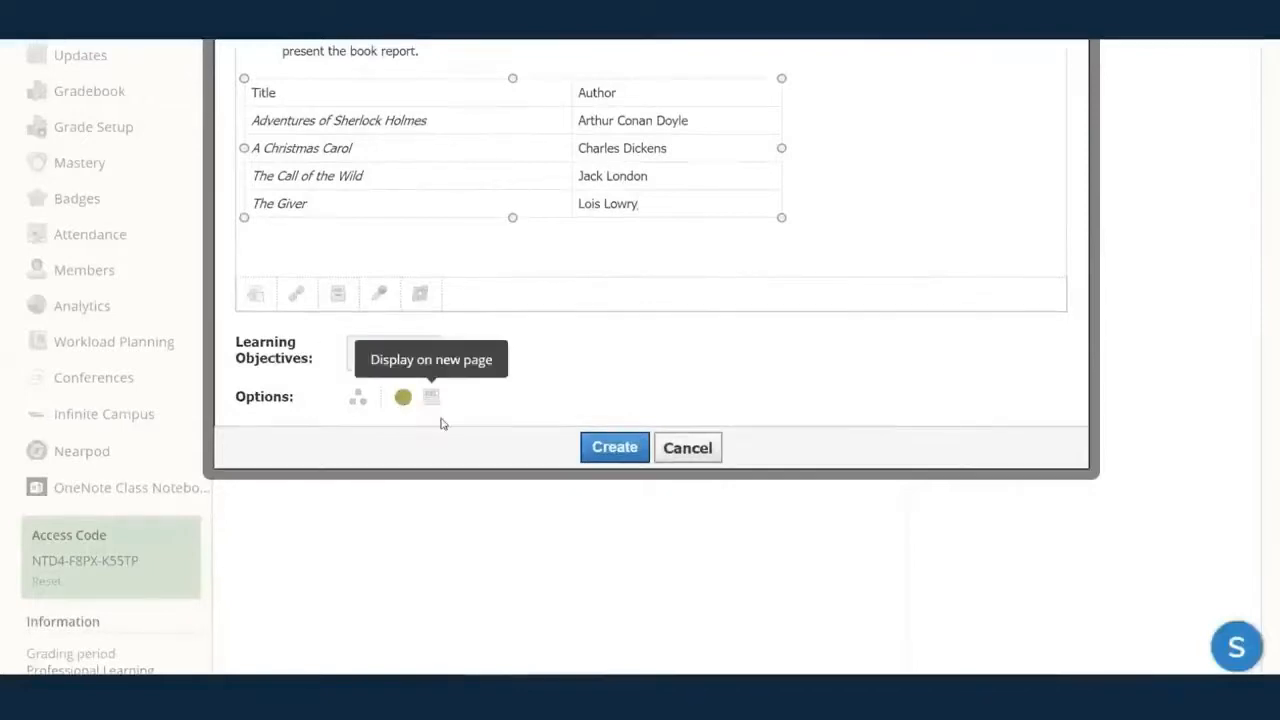
click(609, 451)
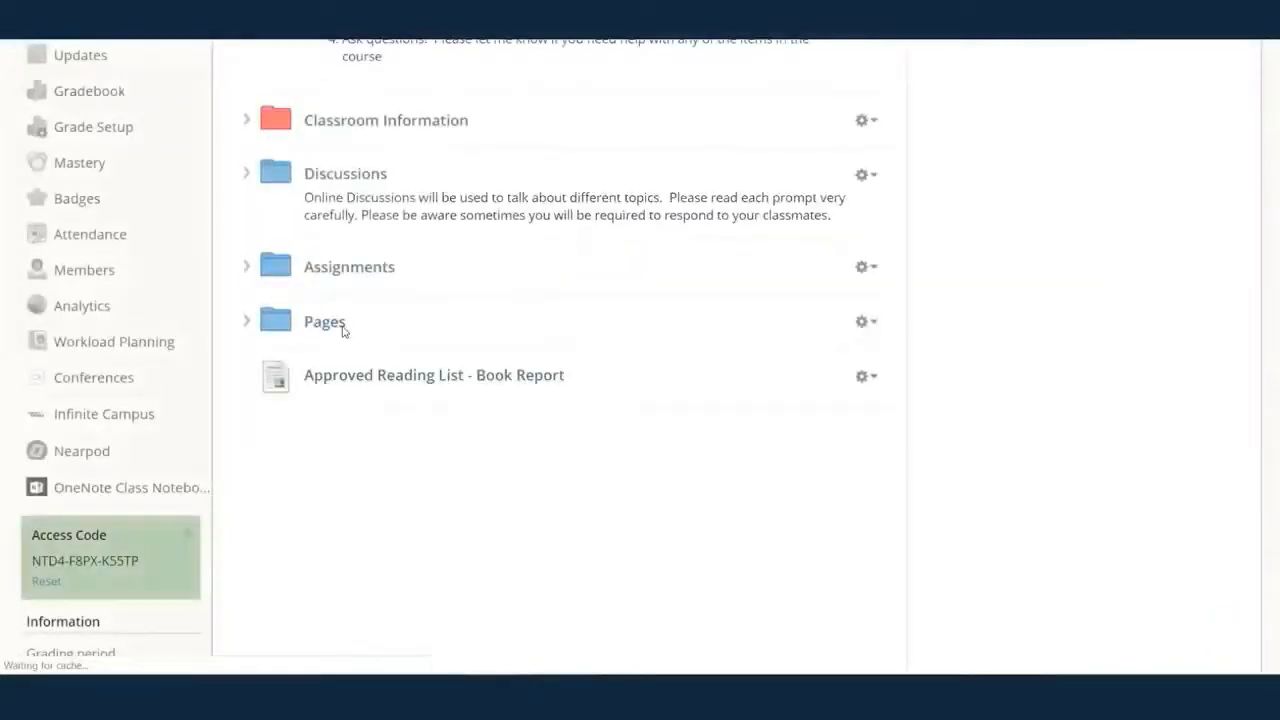
click(247, 321)
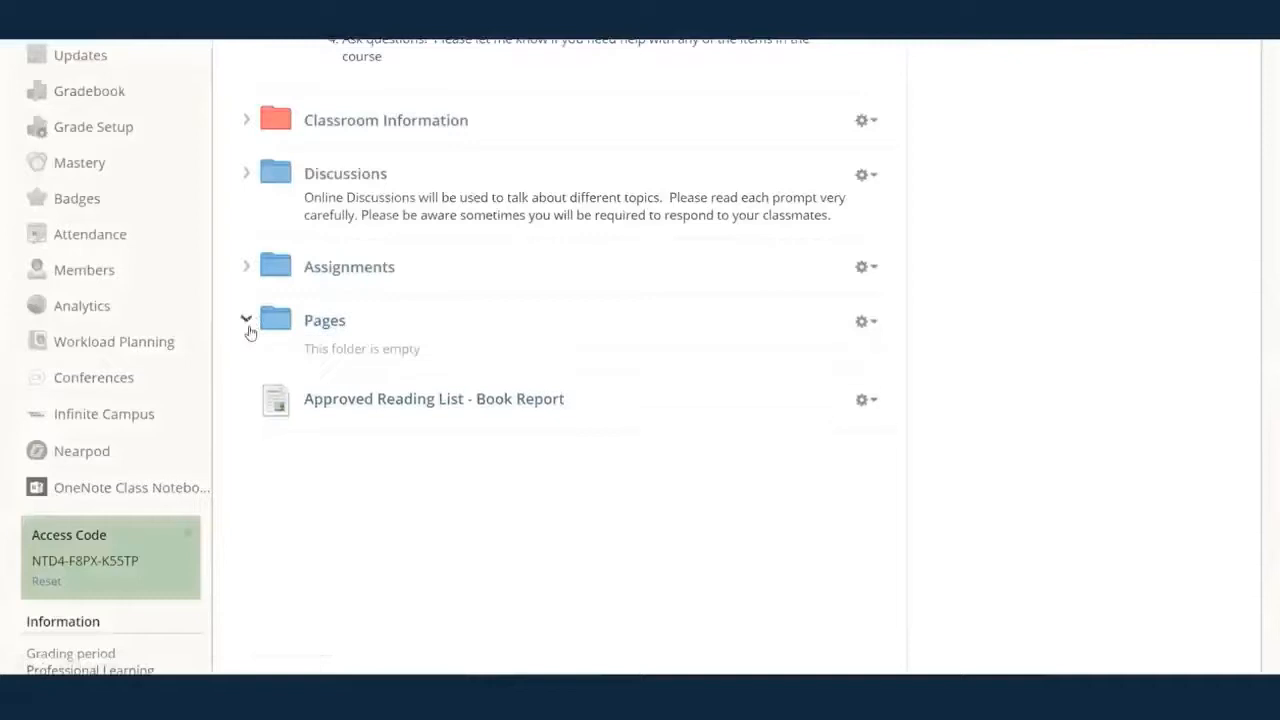
drag(277, 403, 330, 349)
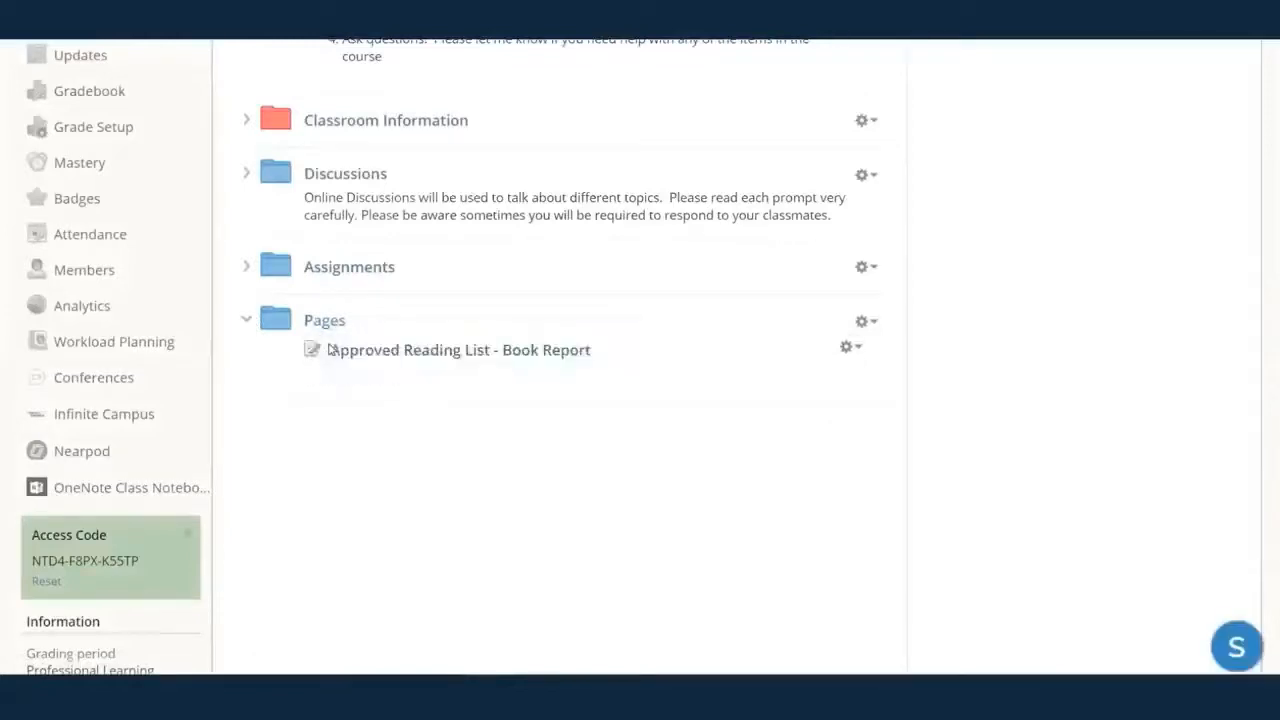
- Open the Approved Reading List - Book Report page from within the Pages folder to review it
click(327, 322)
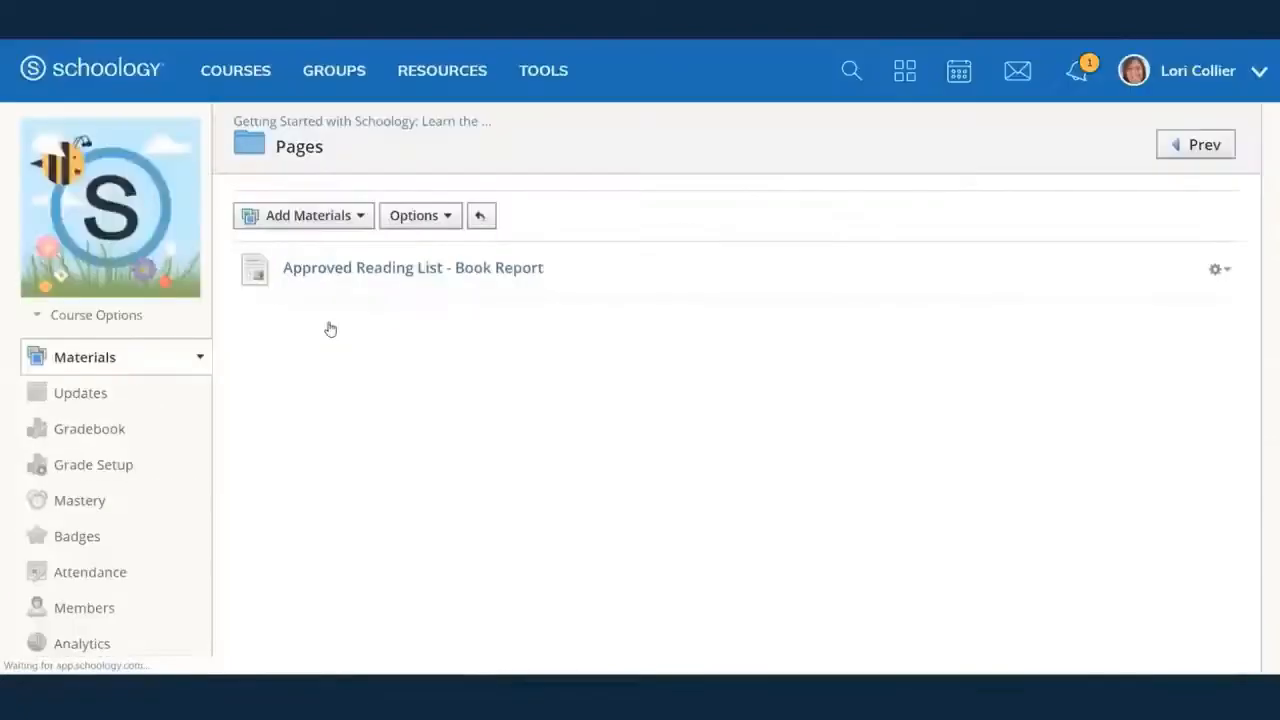
click(350, 270)
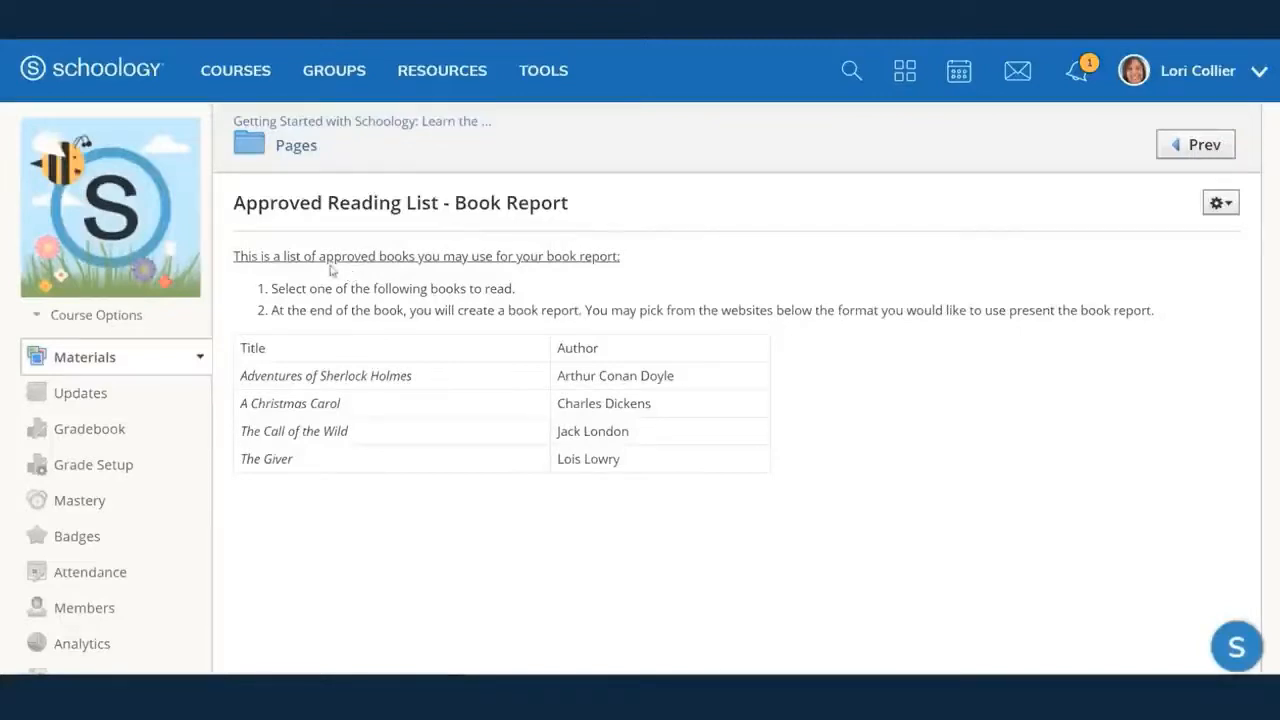
- Examine the course picture options, including the preset images and the local image files available for upload
mouse_move(162, 196)
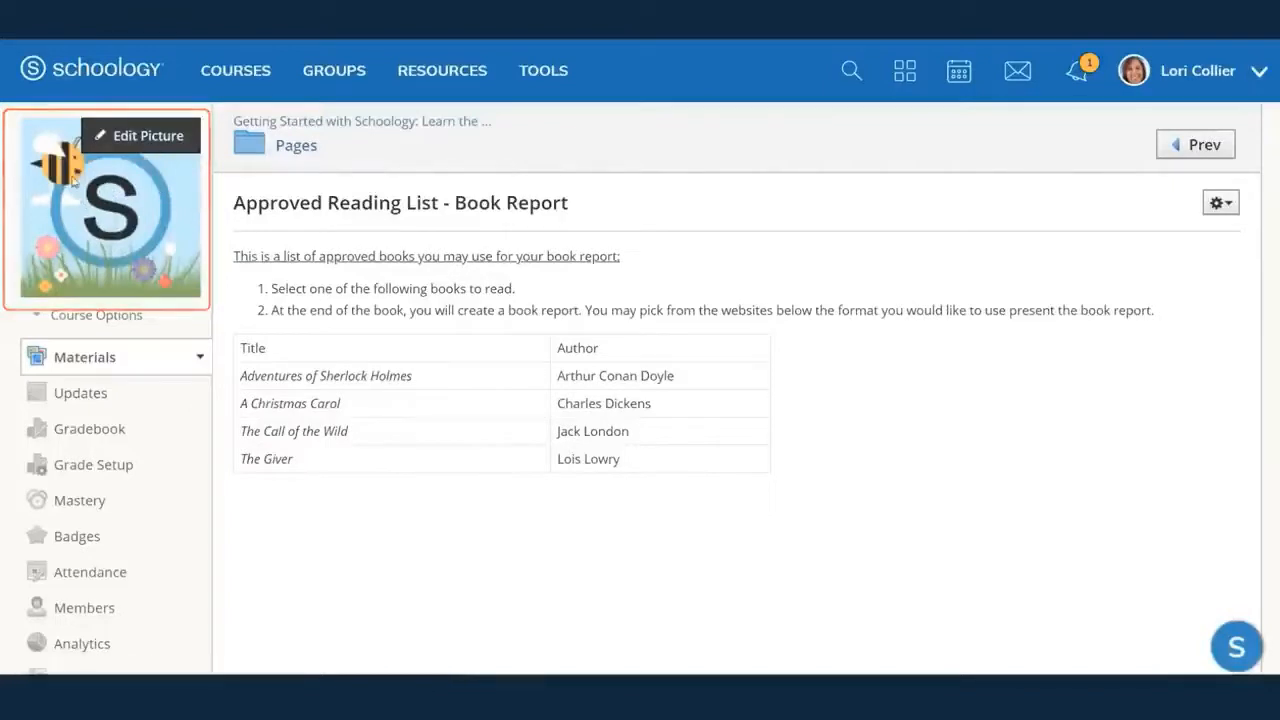
click(150, 137)
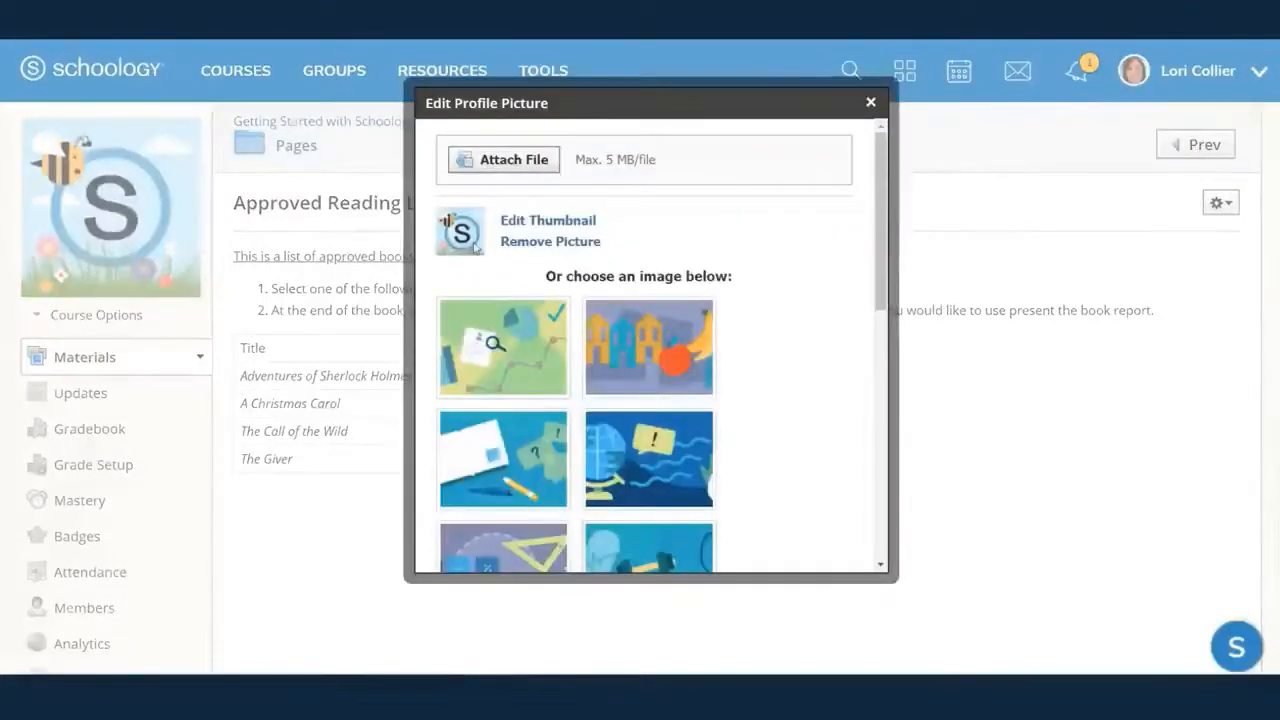
scroll(677, 350, down, 6)
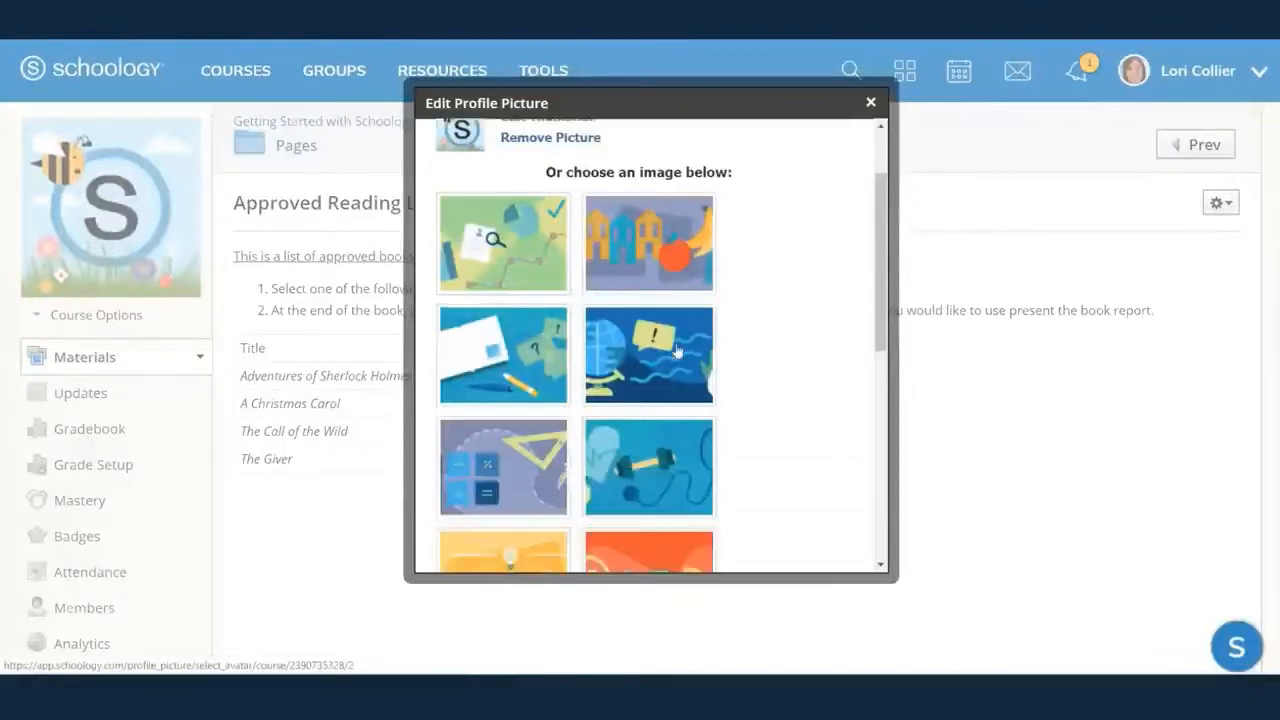
scroll(685, 396, up, 6)
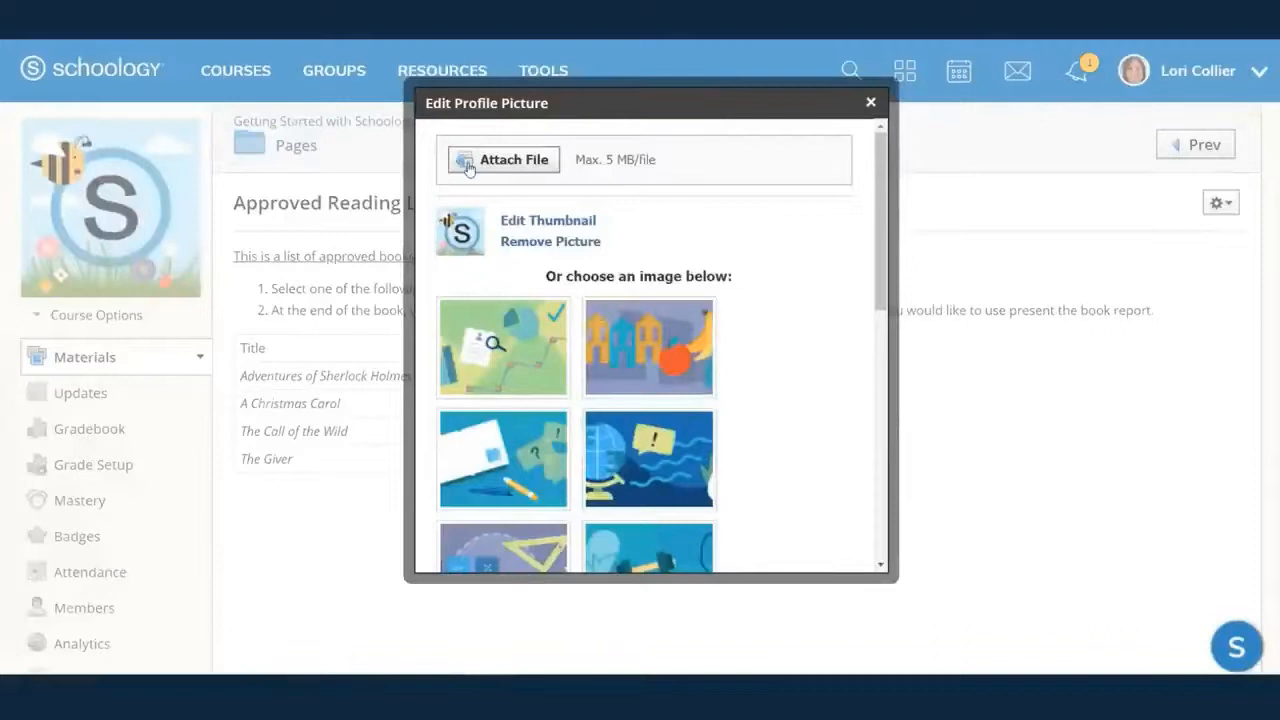
click(472, 163)
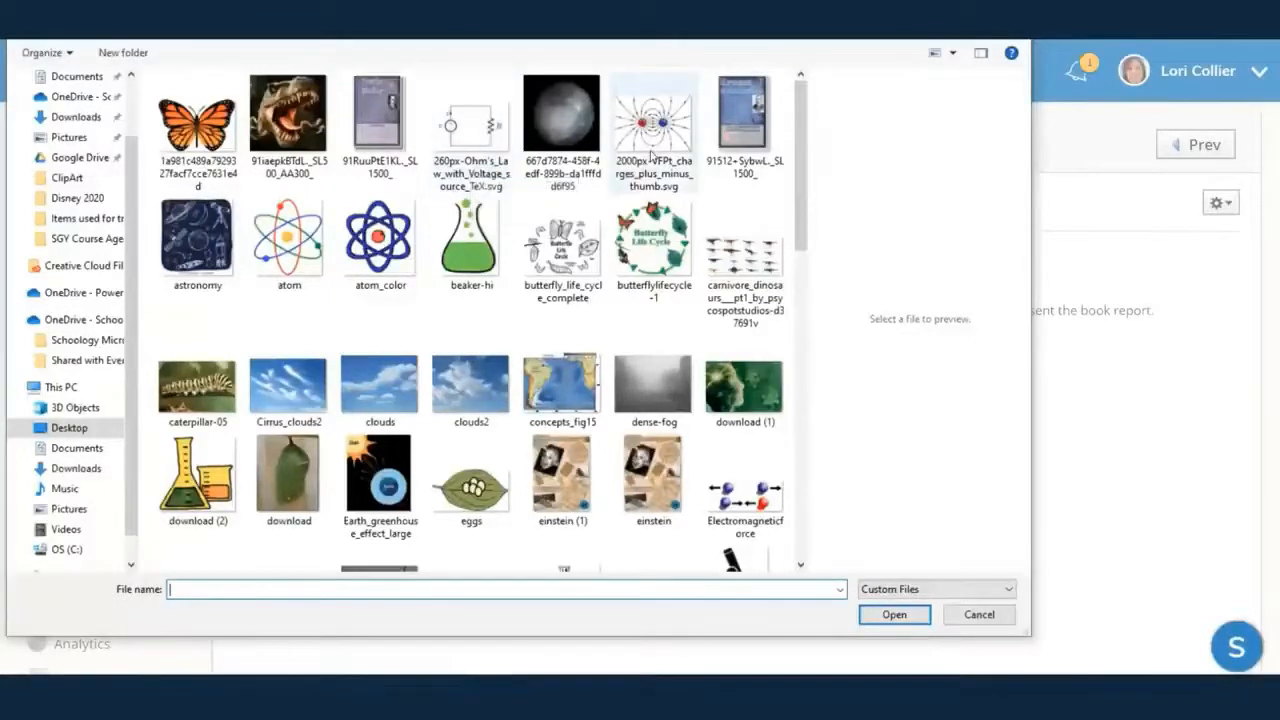
click(652, 157)
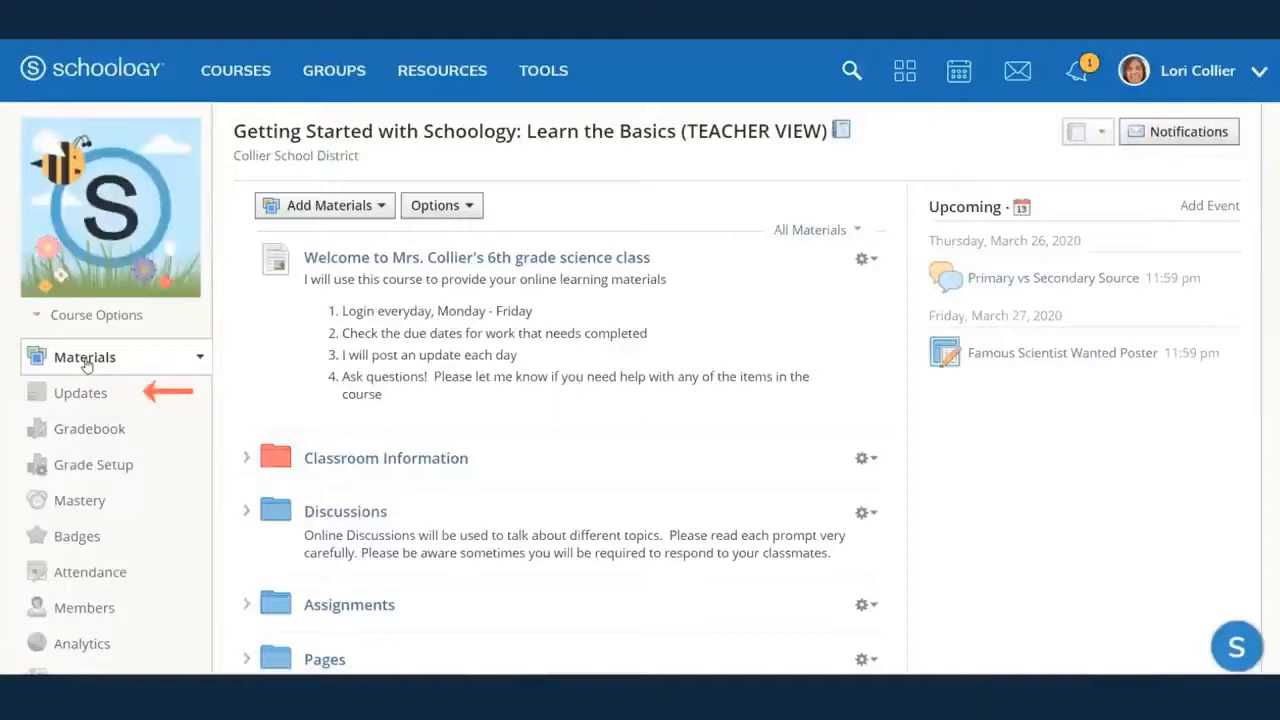
- Post the course update "Friday - March 13 - Please look at the Book Report List, select your book and start reading over the weekend." and return to the materials
click(88, 395)
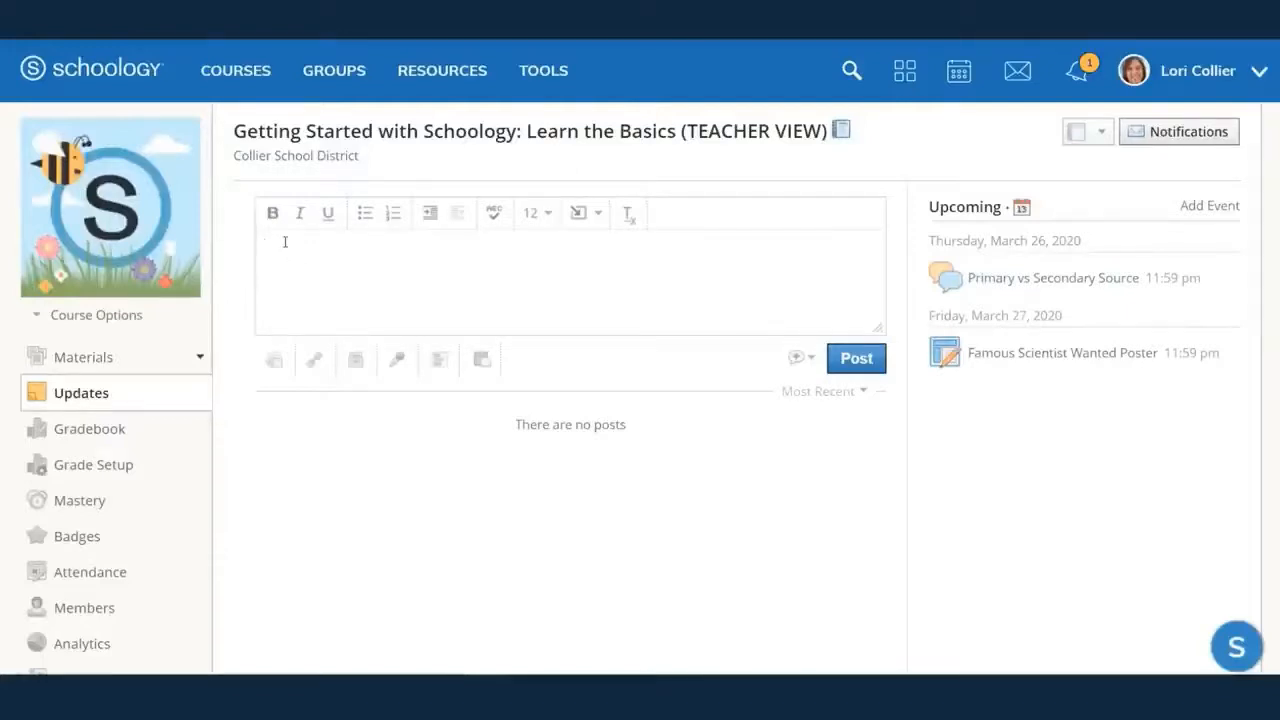
text(Friday - March 13 - Please look at the Book Report List, select your book and start reading over the weekend.)
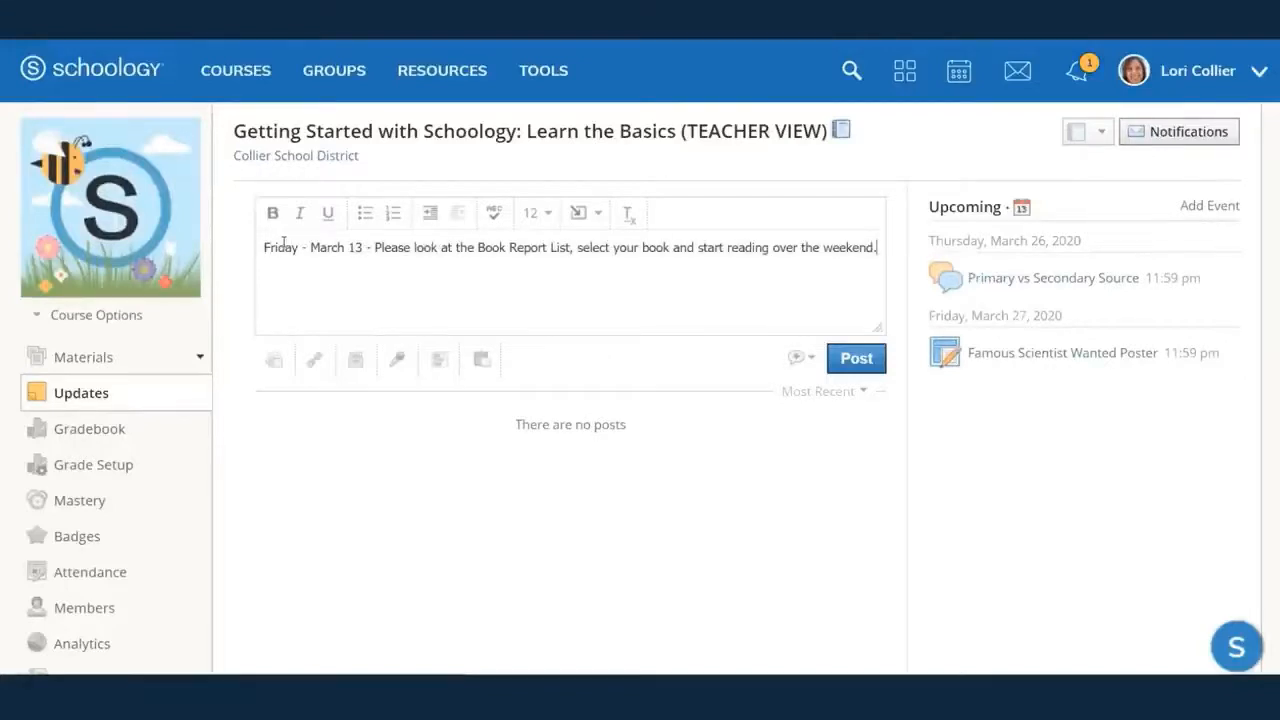
click(849, 366)
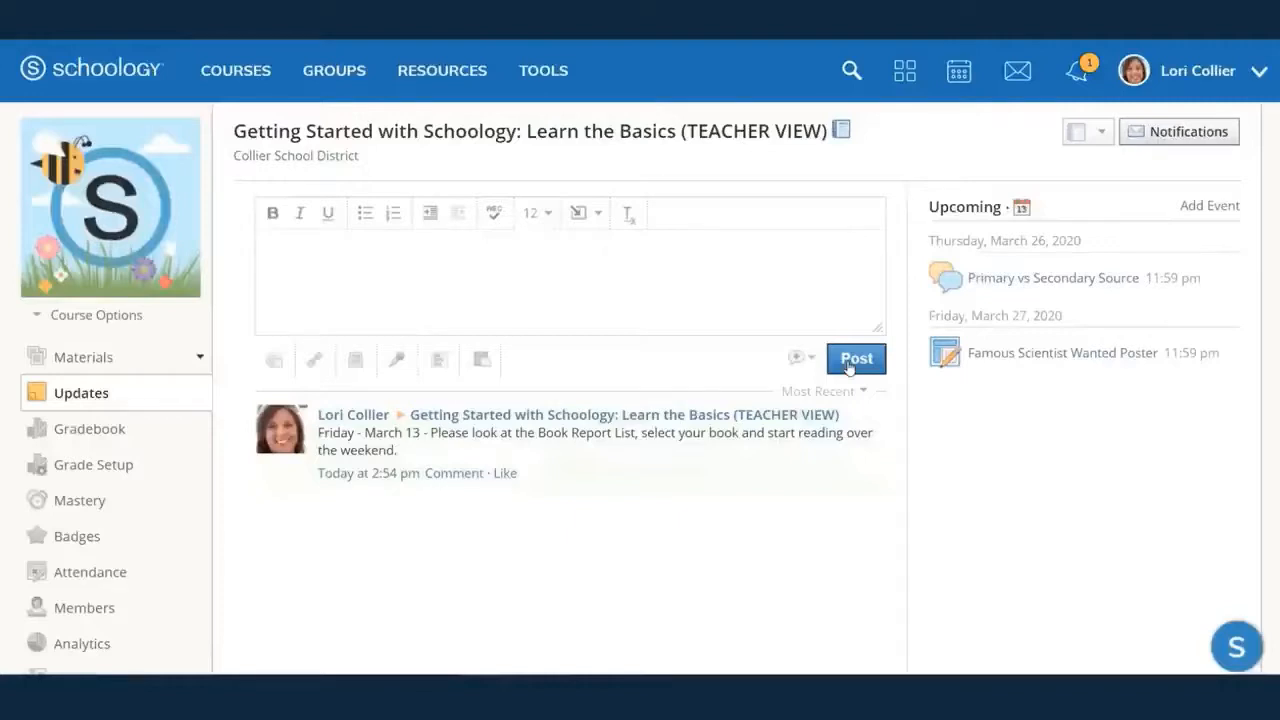
click(91, 360)
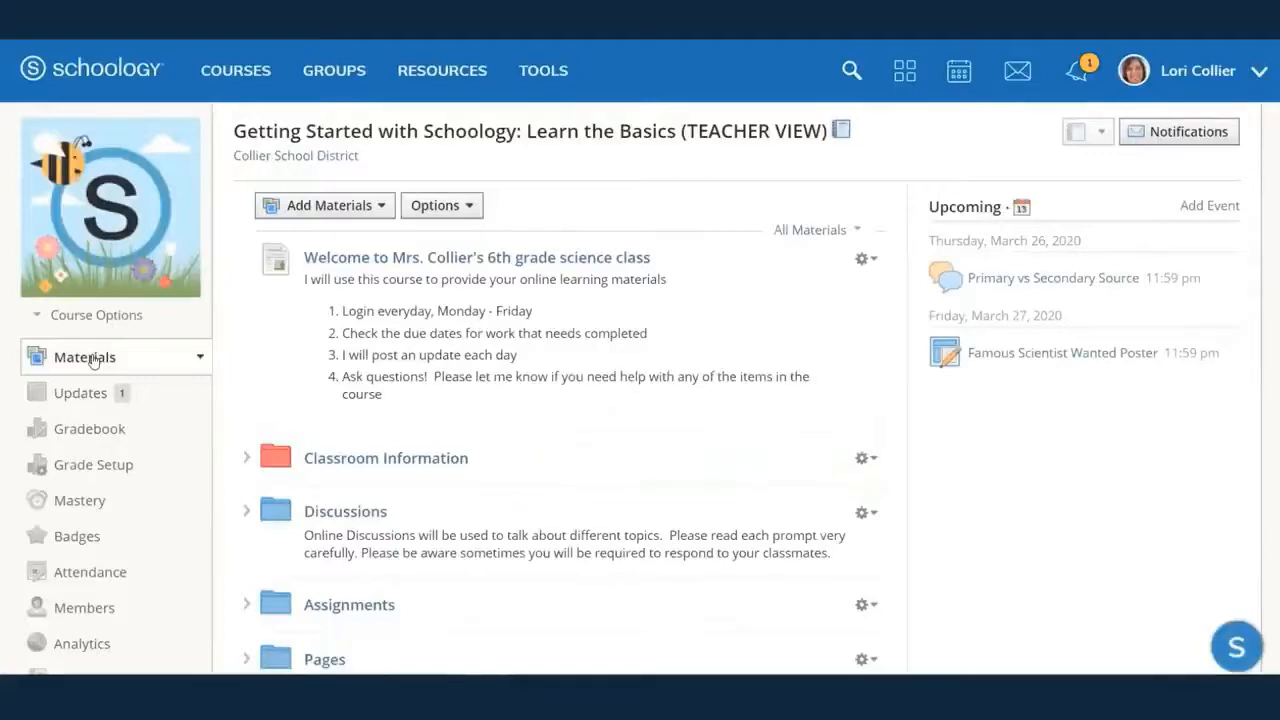
- Set the course's default landing page to Updates in the privacy and course settings, save the changes and return to the course
mouse_move(73, 192)
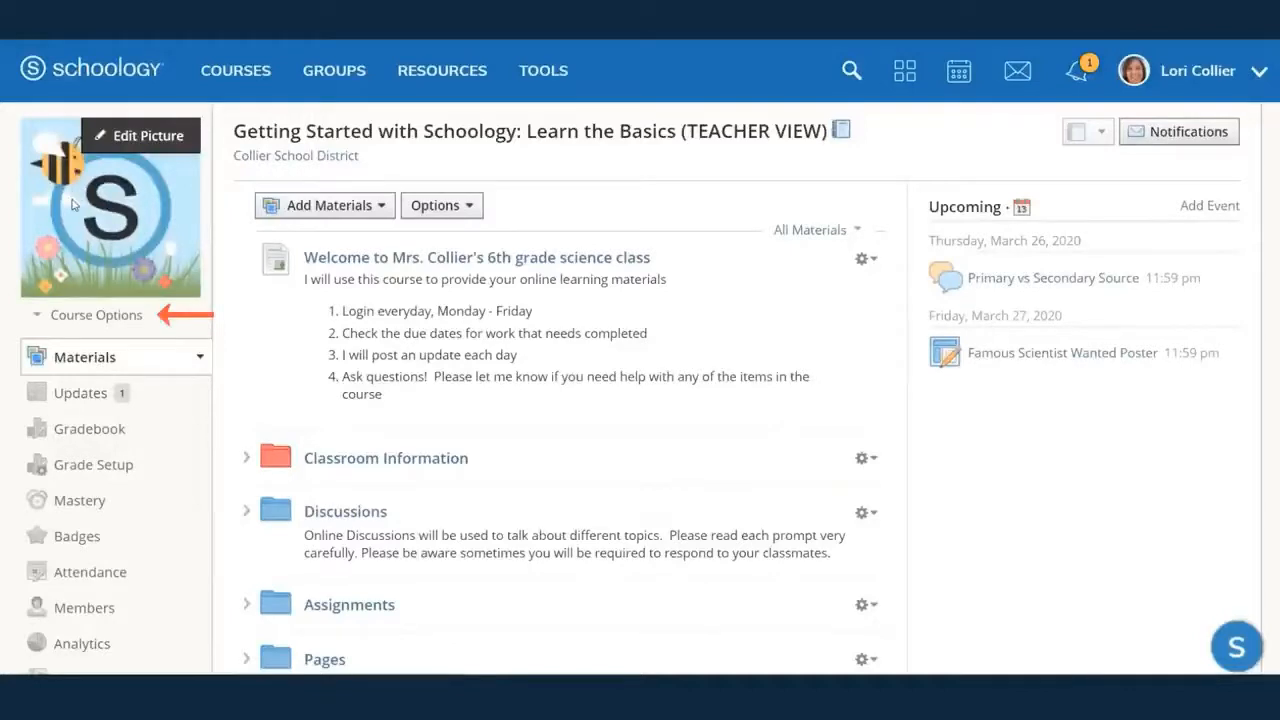
click(42, 316)
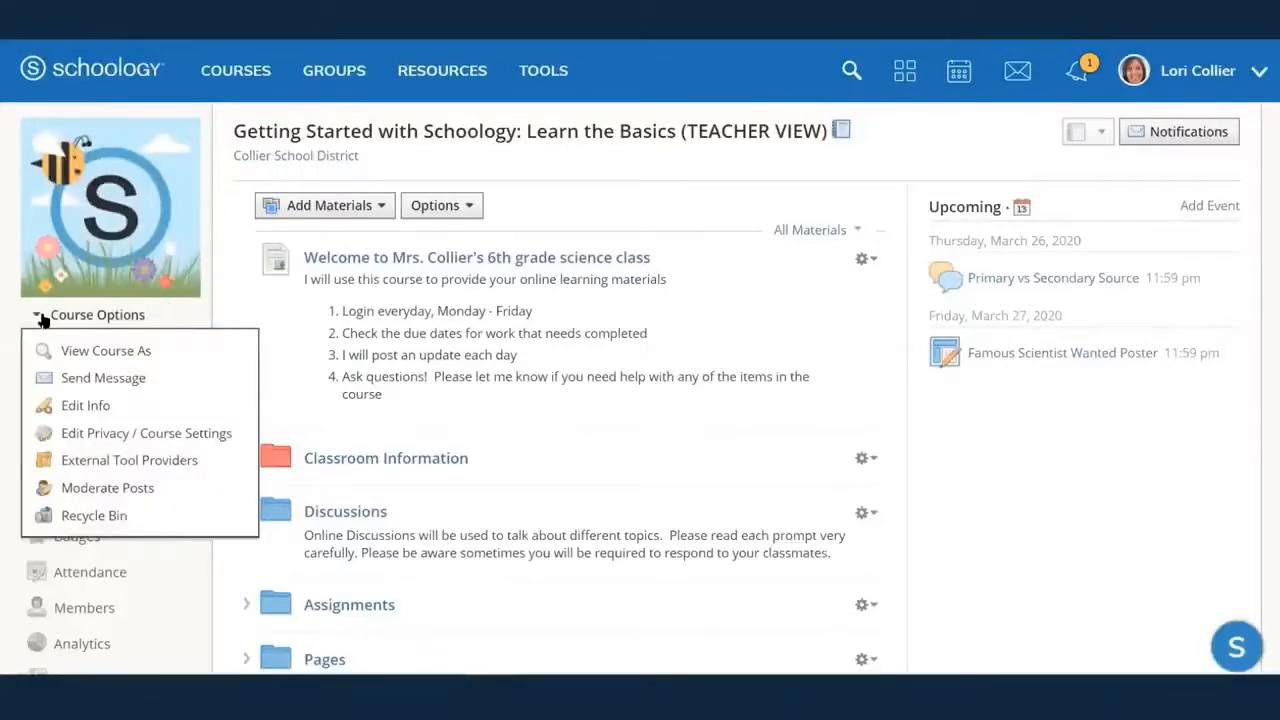
click(68, 434)
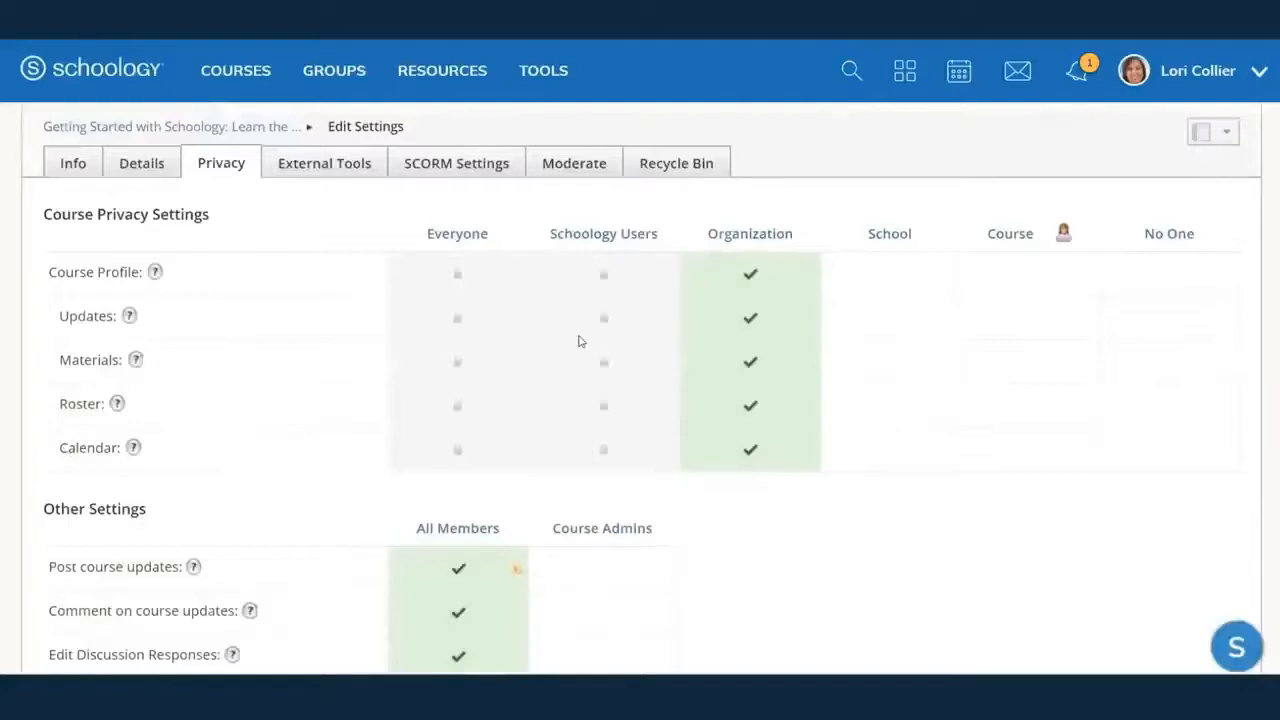
scroll(580, 340, down, 3)
scroll(580, 343, down, 6)
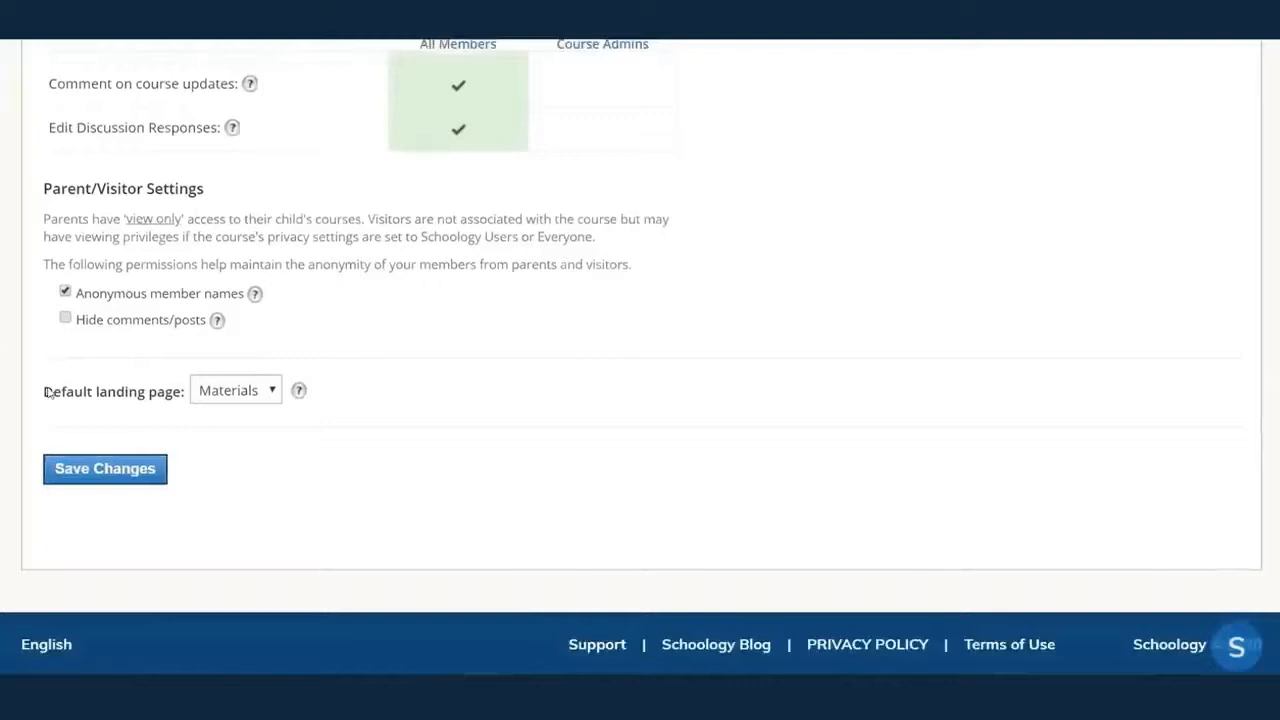
drag(44, 396, 165, 410)
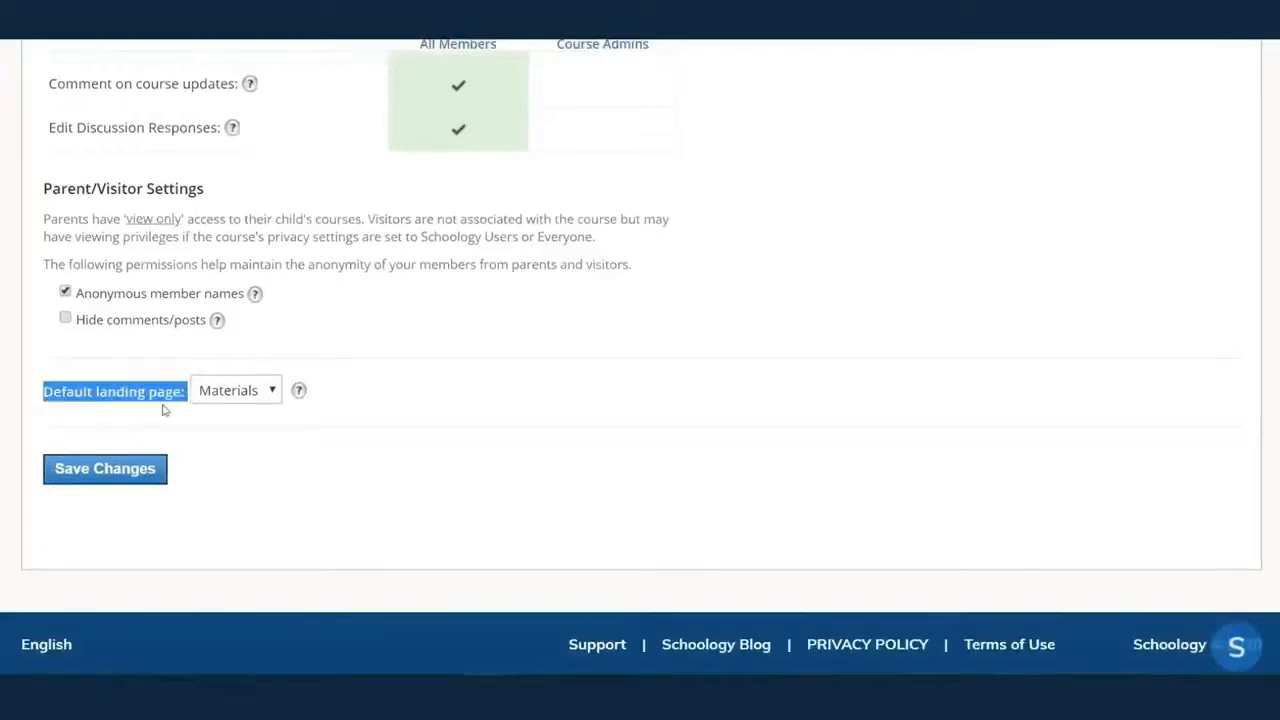
click(276, 396)
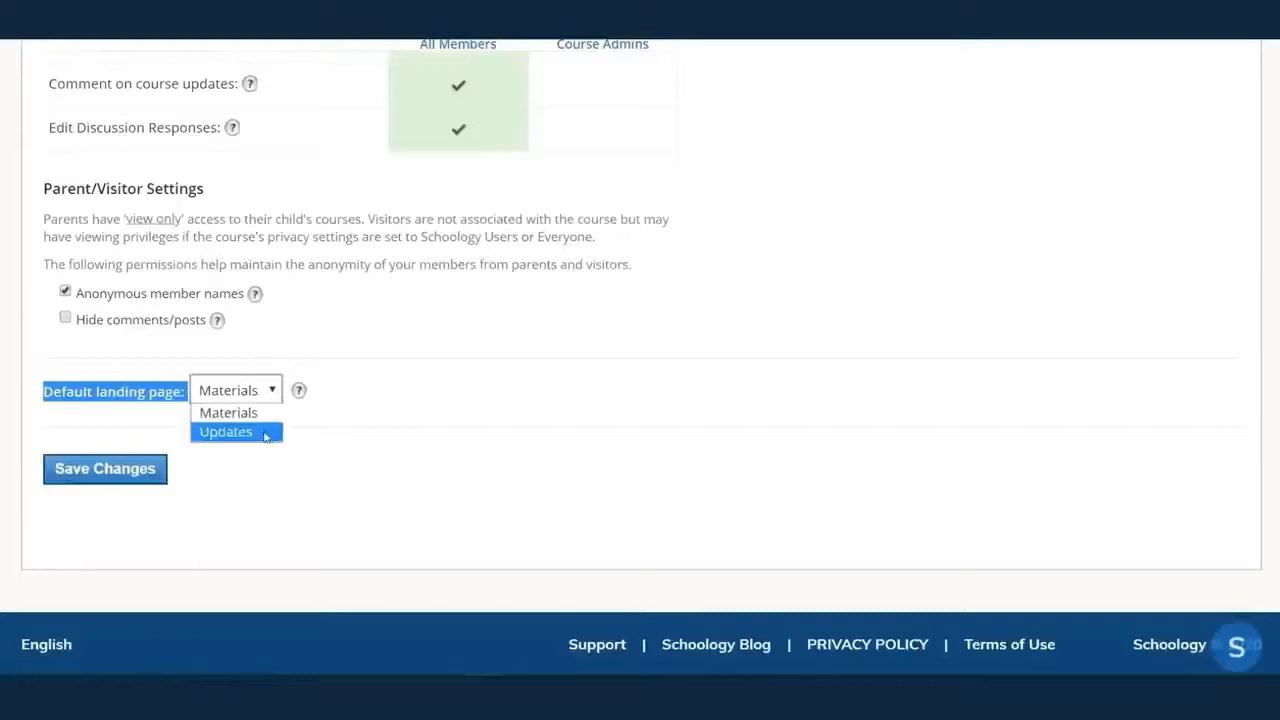
click(266, 434)
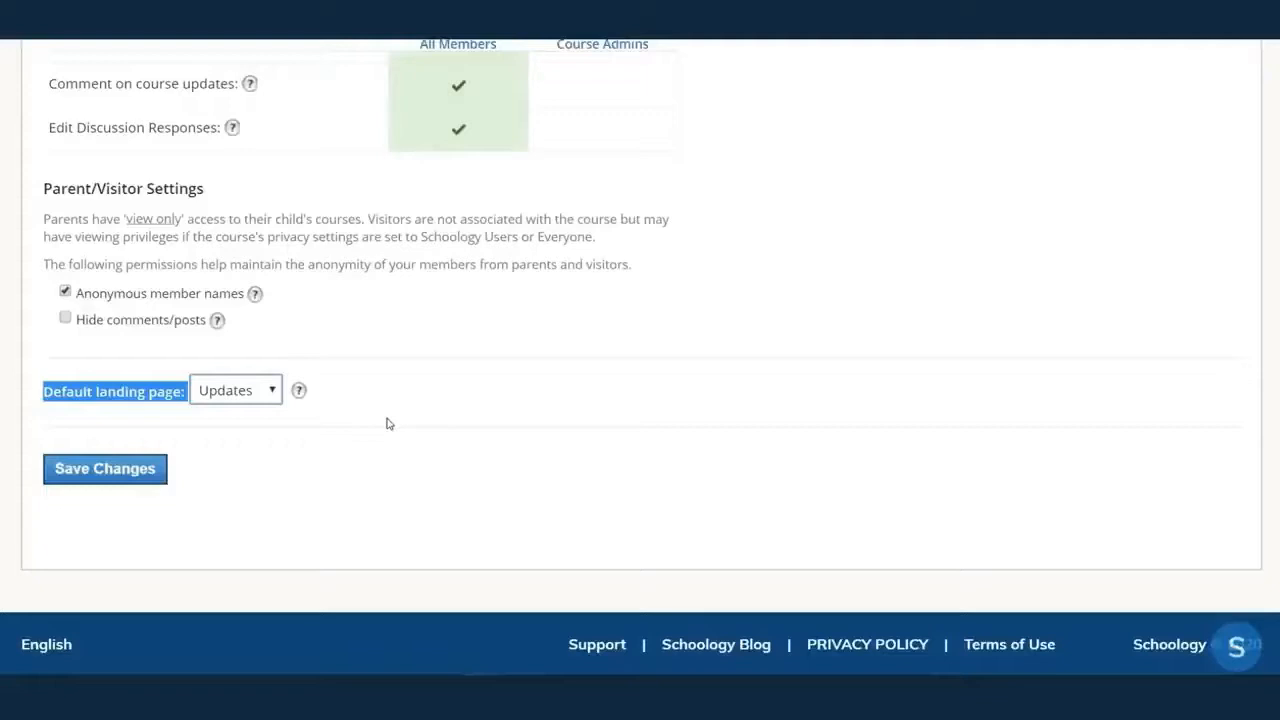
click(142, 474)
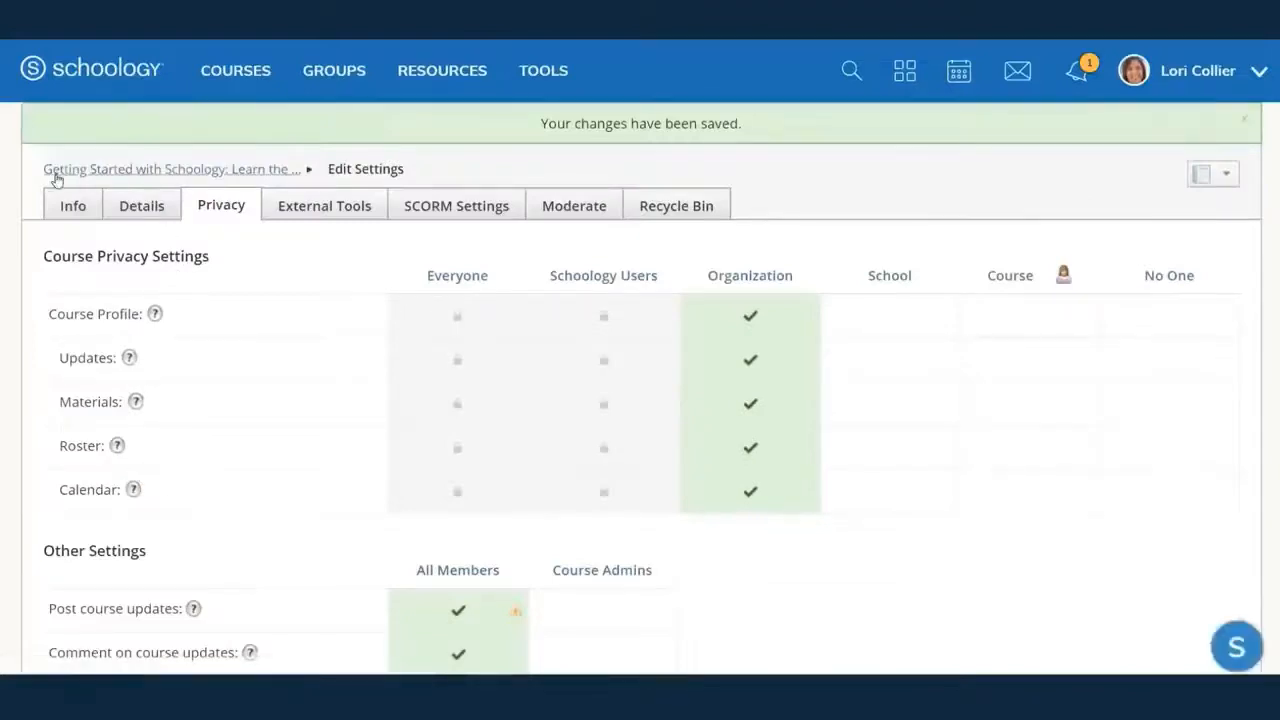
click(129, 172)
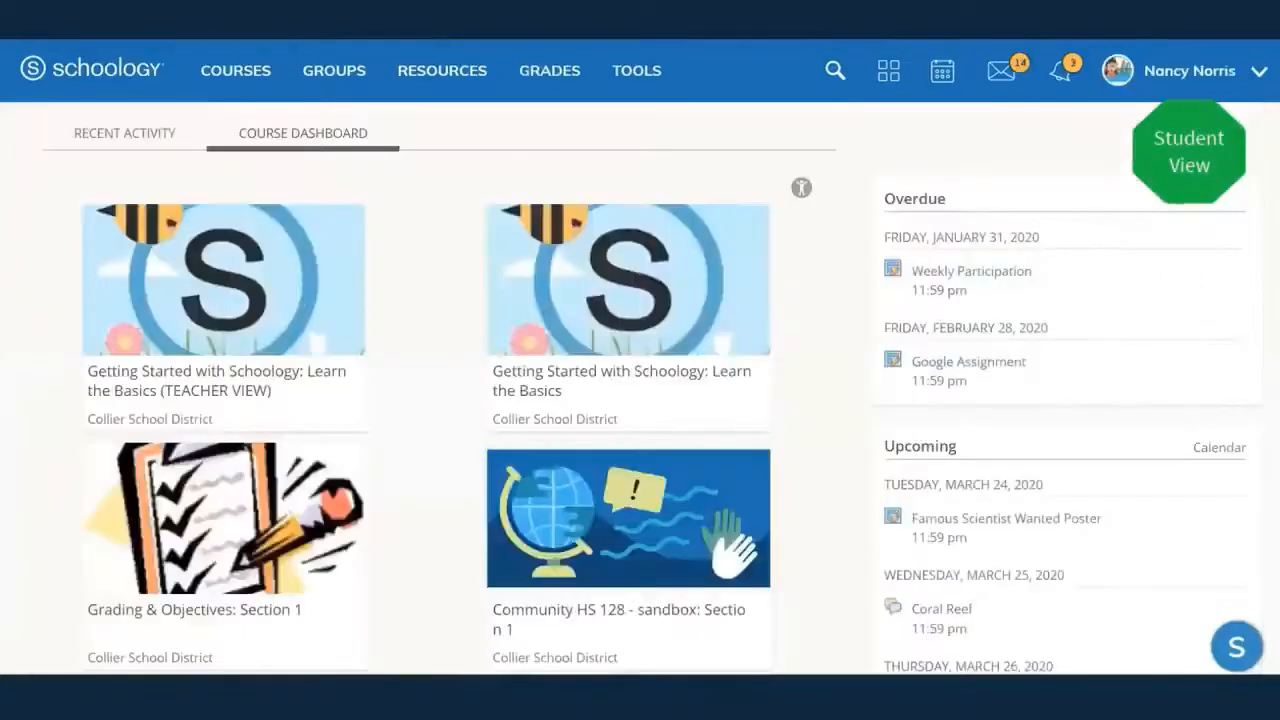
- In the student view, open the Getting Started with Schoology course and look through its updates, members, grades and materials
click(324, 305)
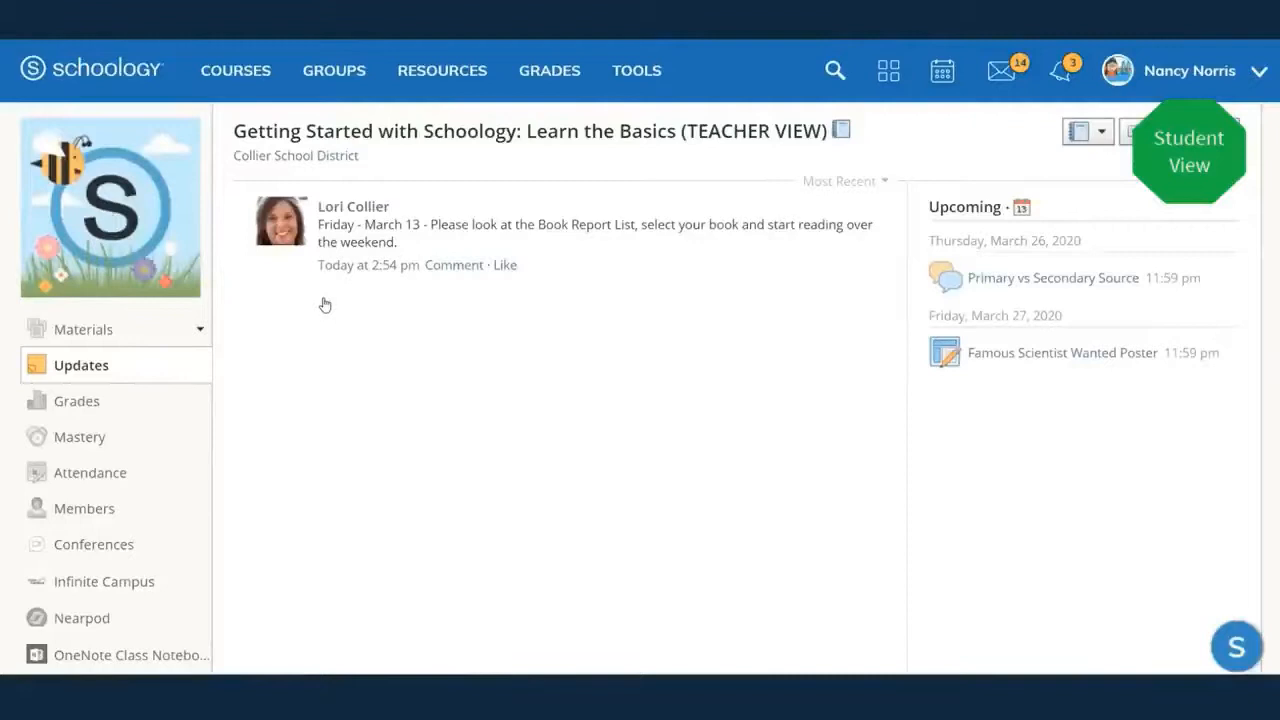
click(81, 340)
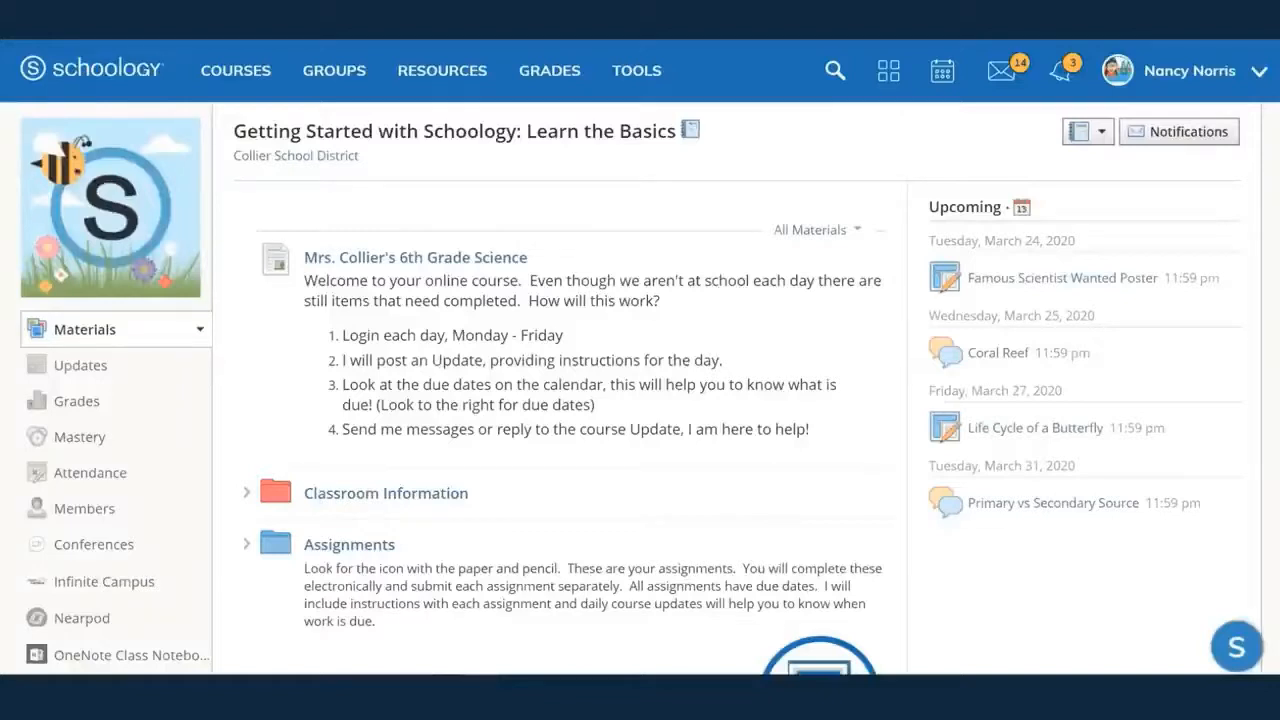
click(82, 508)
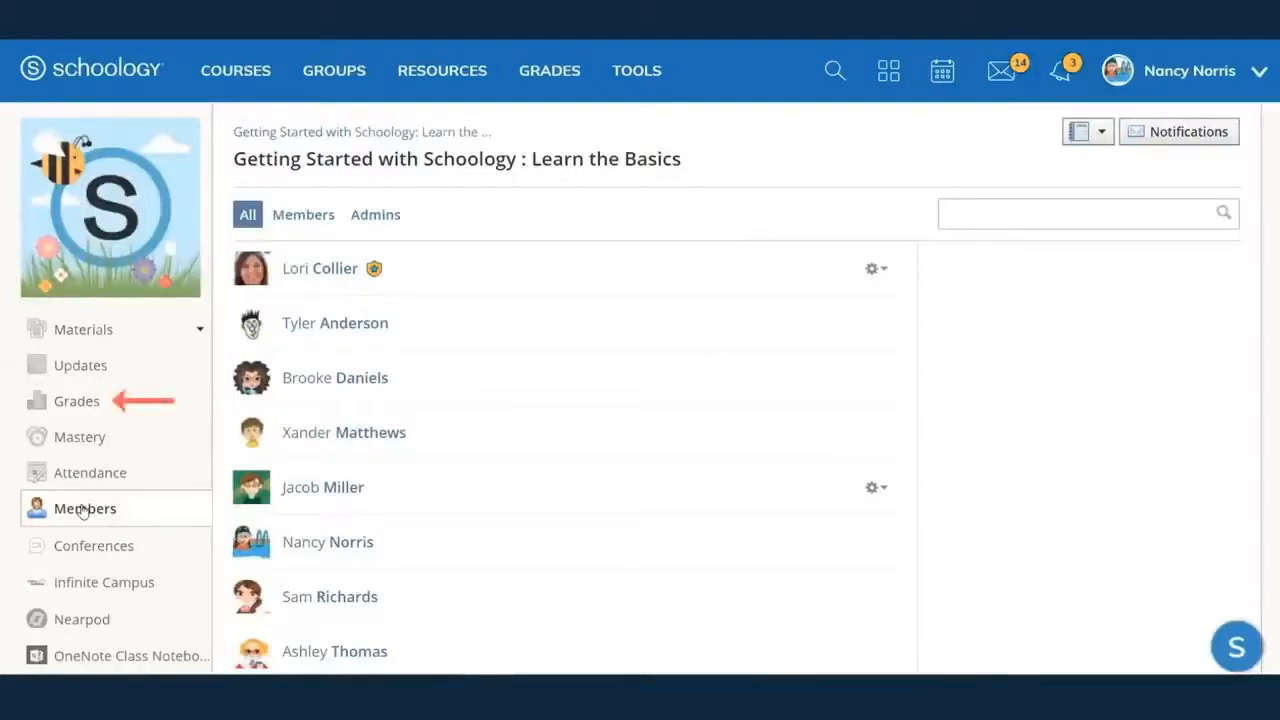
click(75, 406)
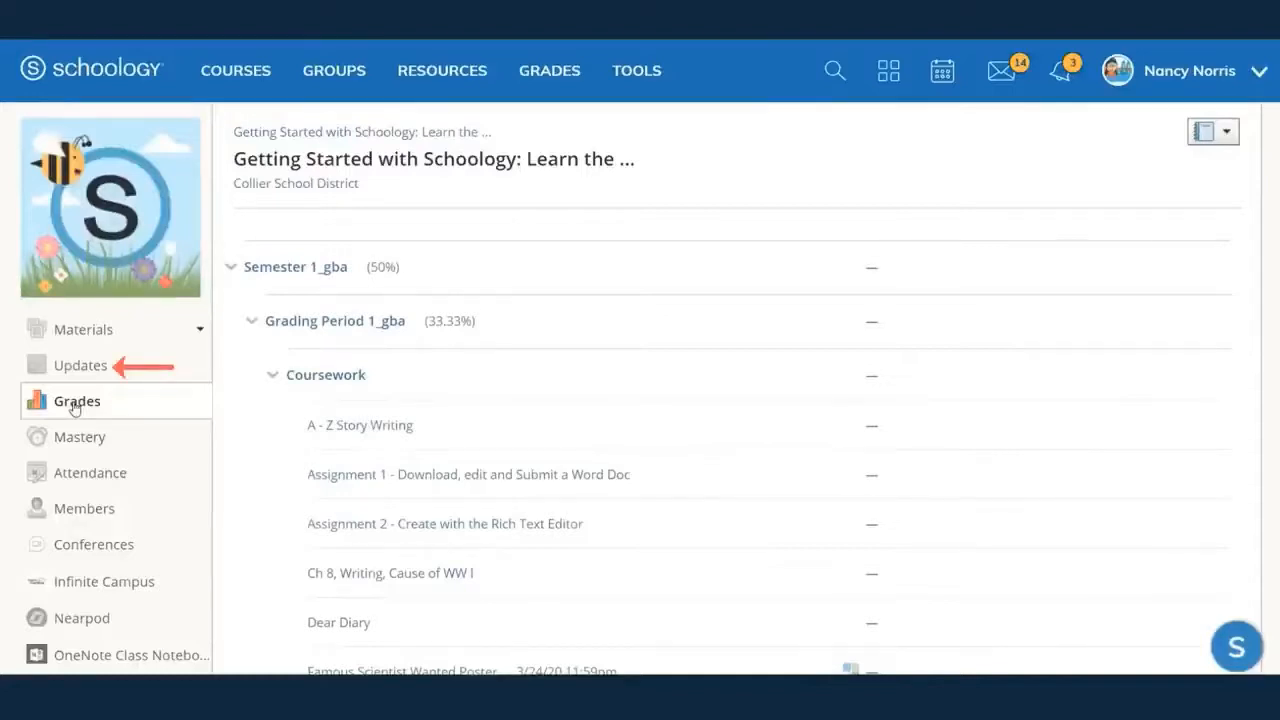
click(70, 367)
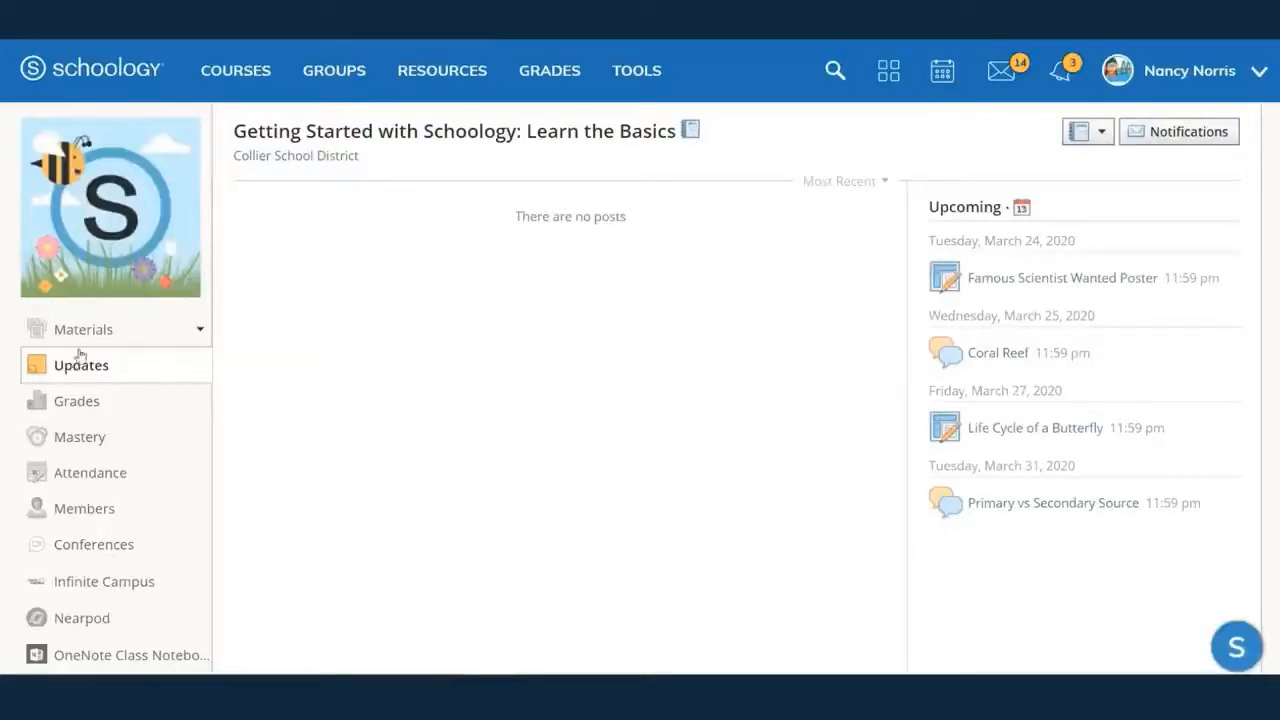
click(88, 338)
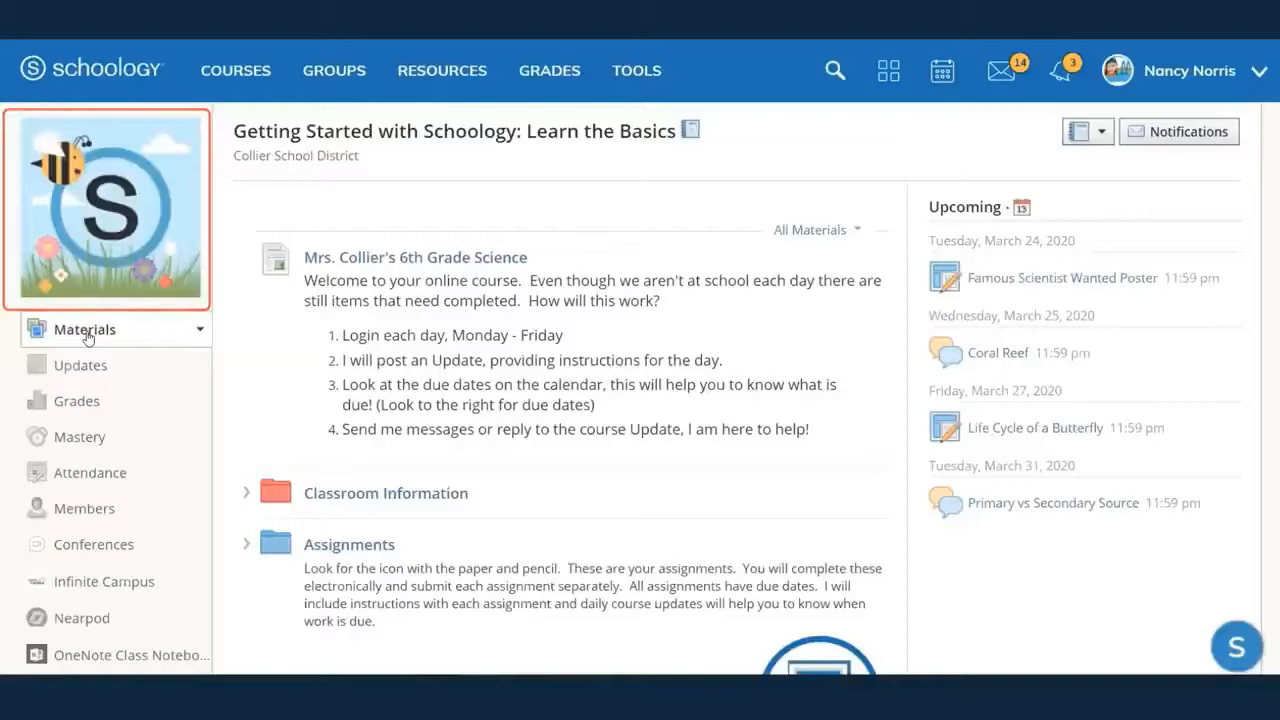
- Expand the Assignments folder in the student's course materials to view its contents, and collapse it again
click(247, 552)
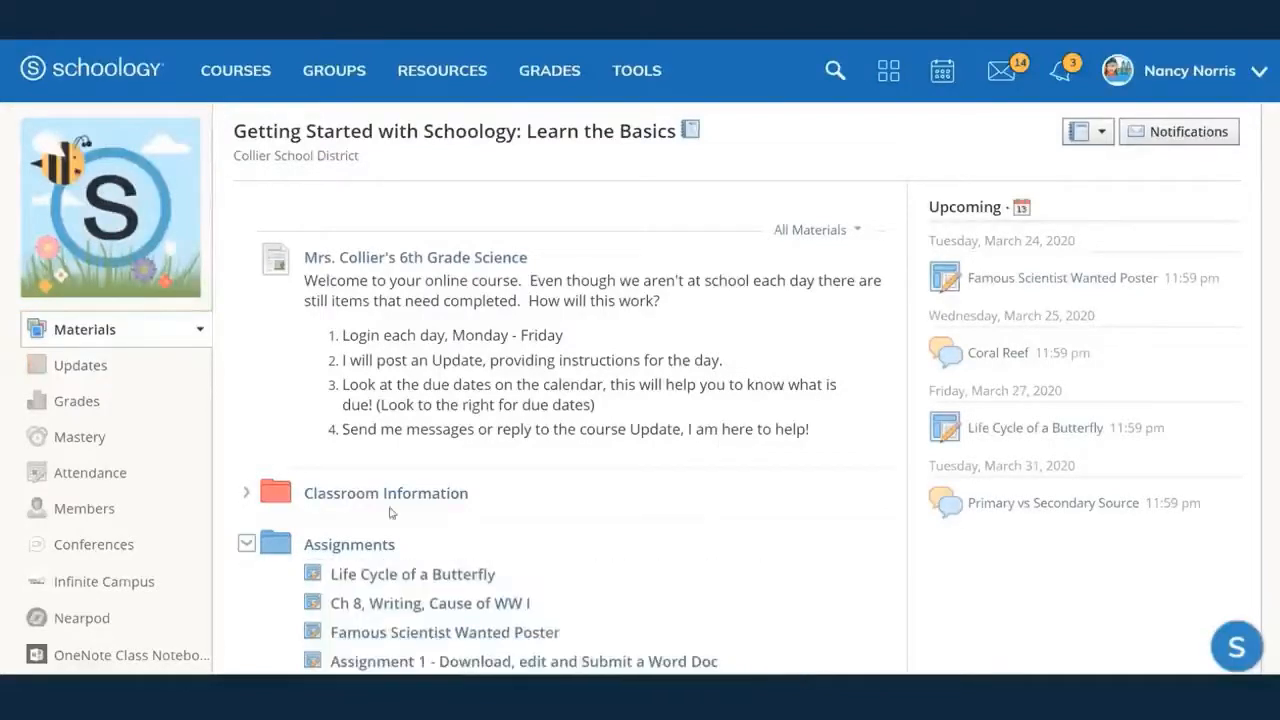
scroll(403, 542, down, 2)
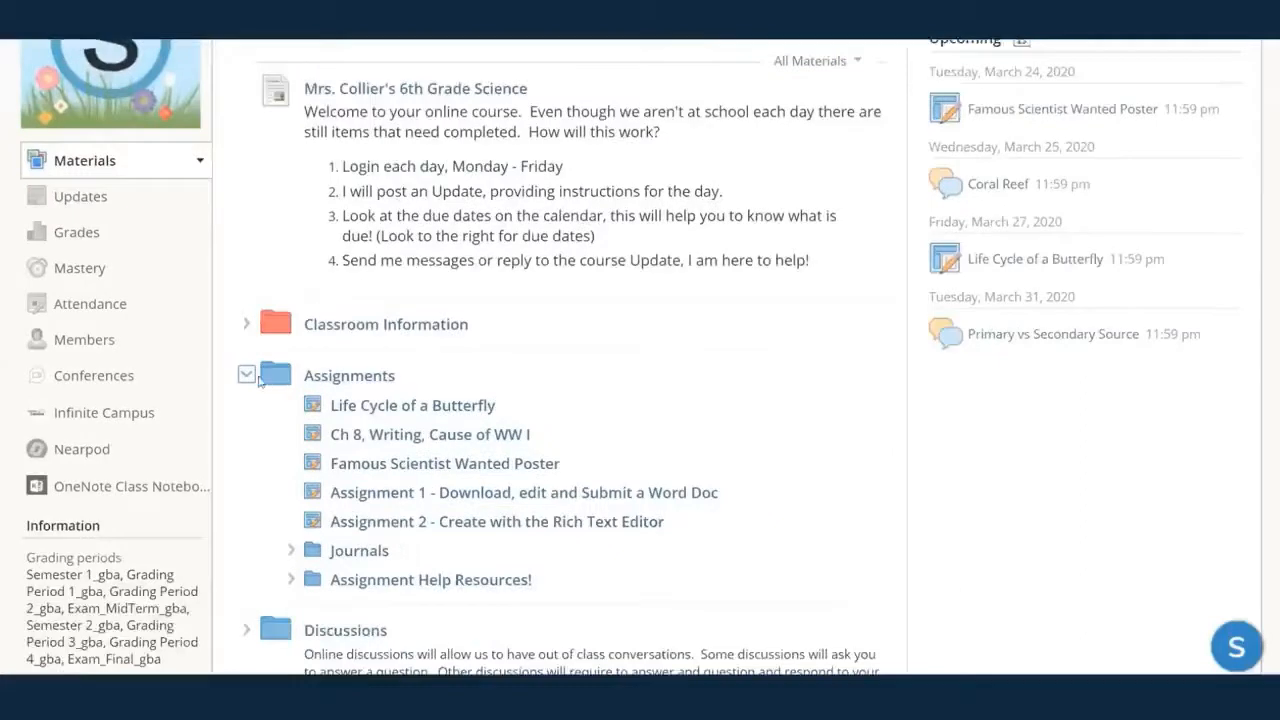
click(246, 376)
scroll(877, 514, up, 1)
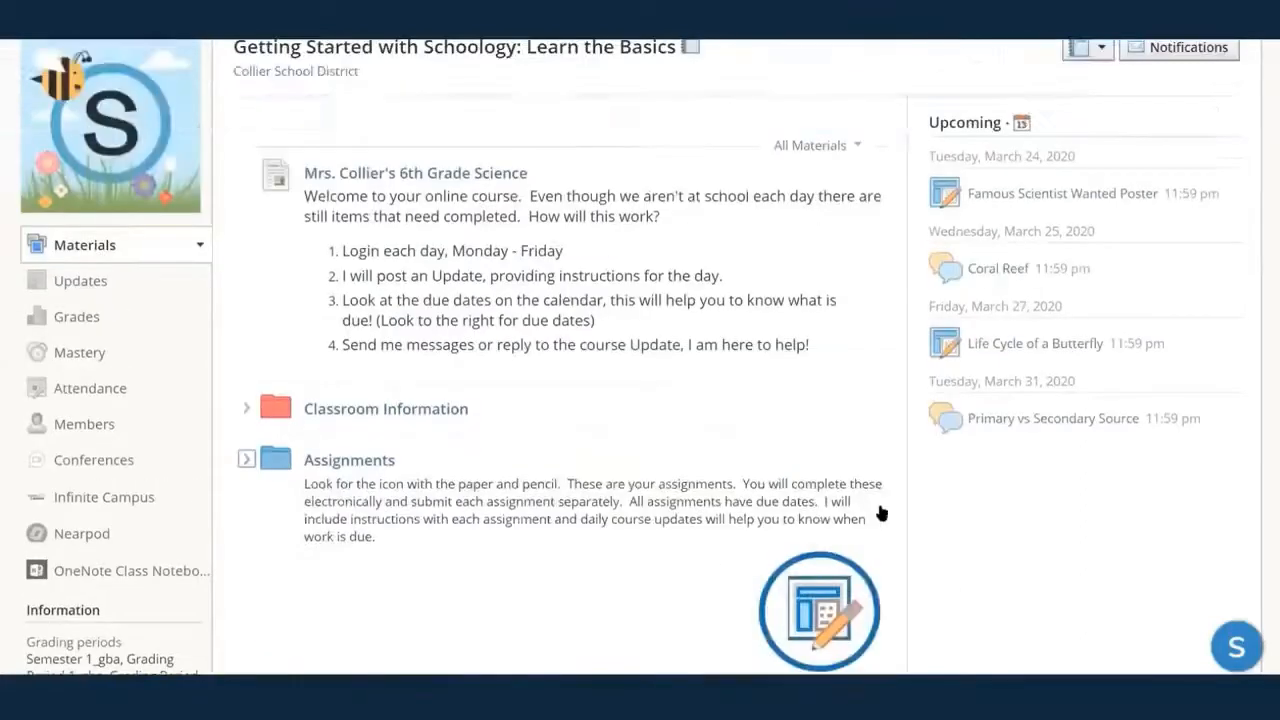
- Open the upcoming Famous Scientist Wanted Poster assignment as the student and examine its requirements, timeline, grading rubric and attachments
click(1059, 205)
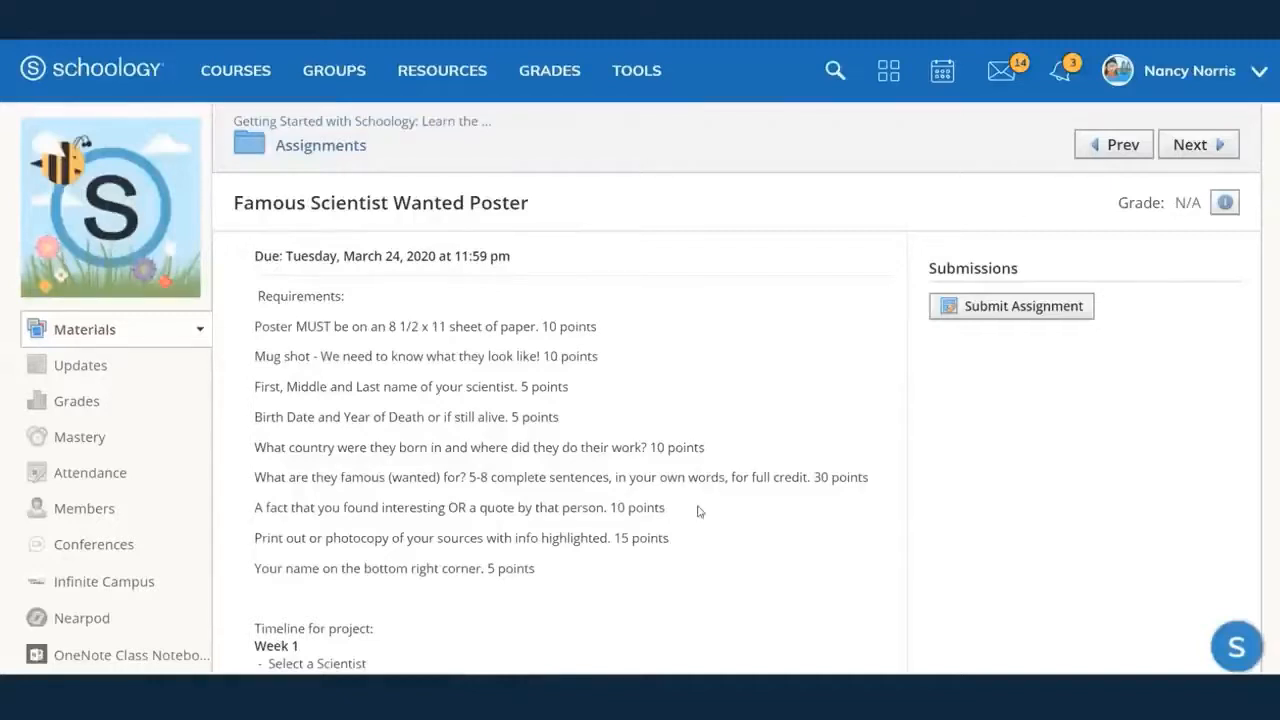
scroll(698, 511, down, 2)
scroll(698, 511, down, 5)
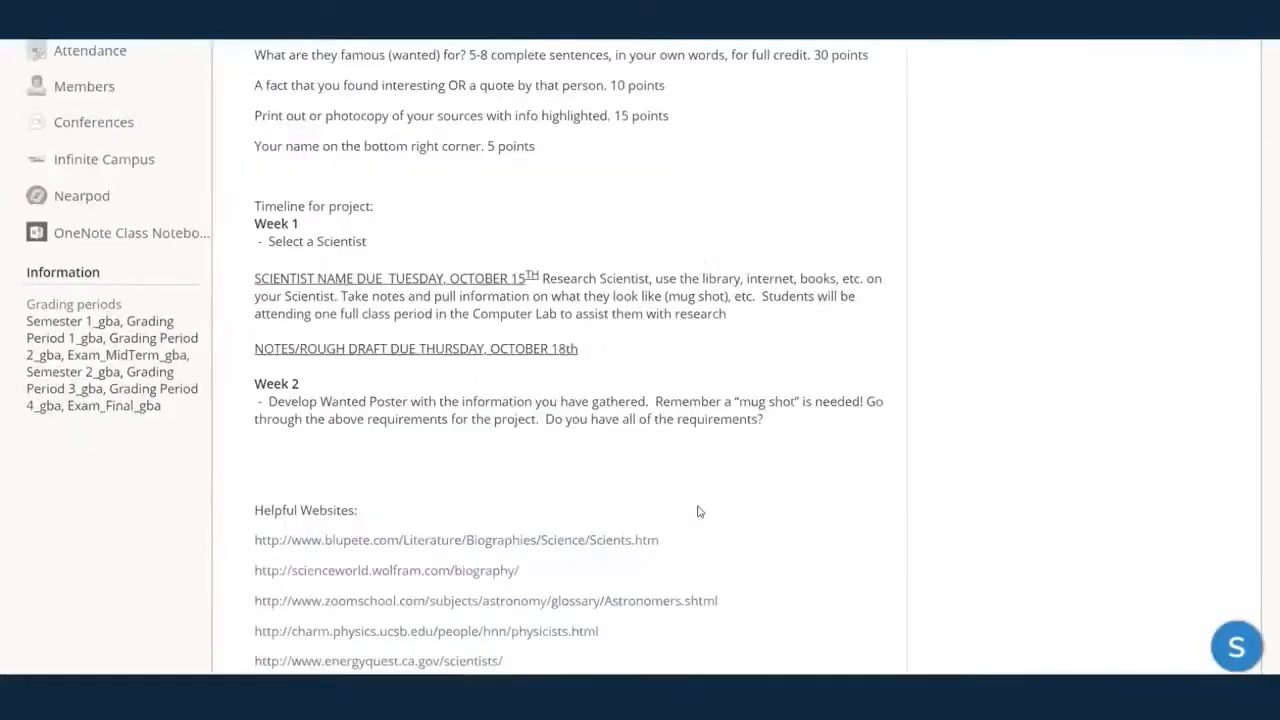
scroll(698, 511, down, 5)
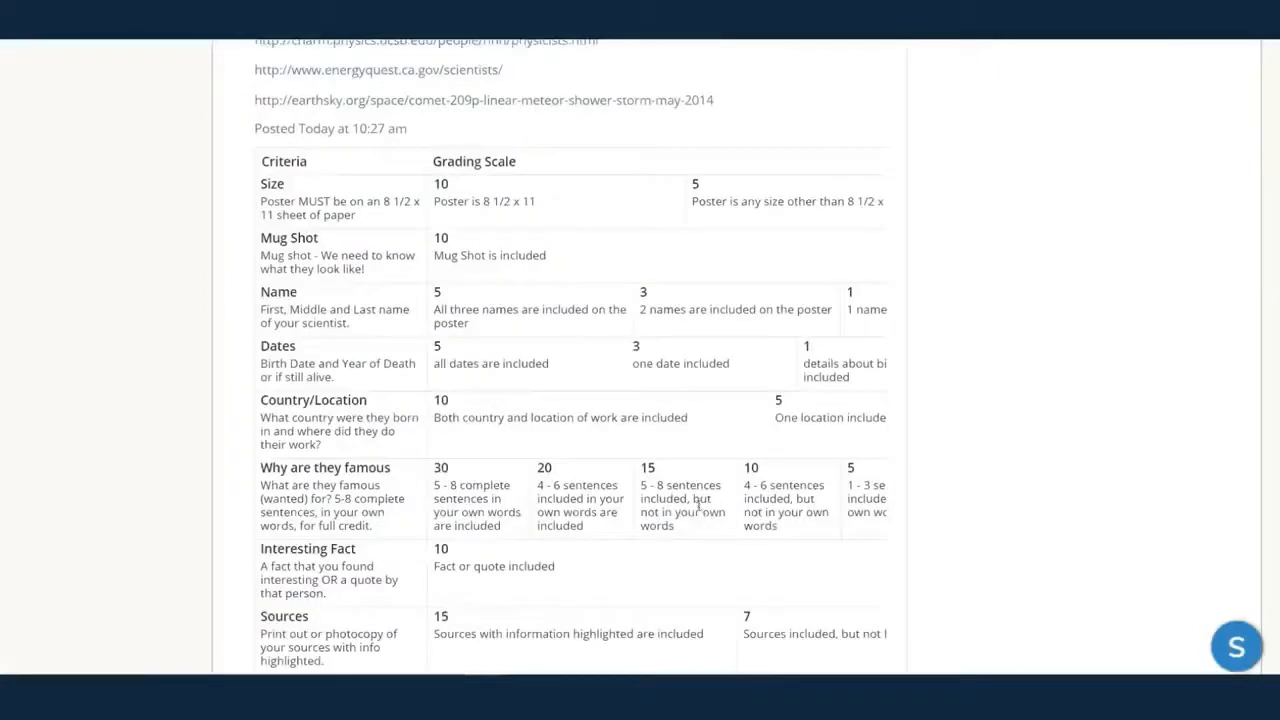
scroll(698, 507, down, 7)
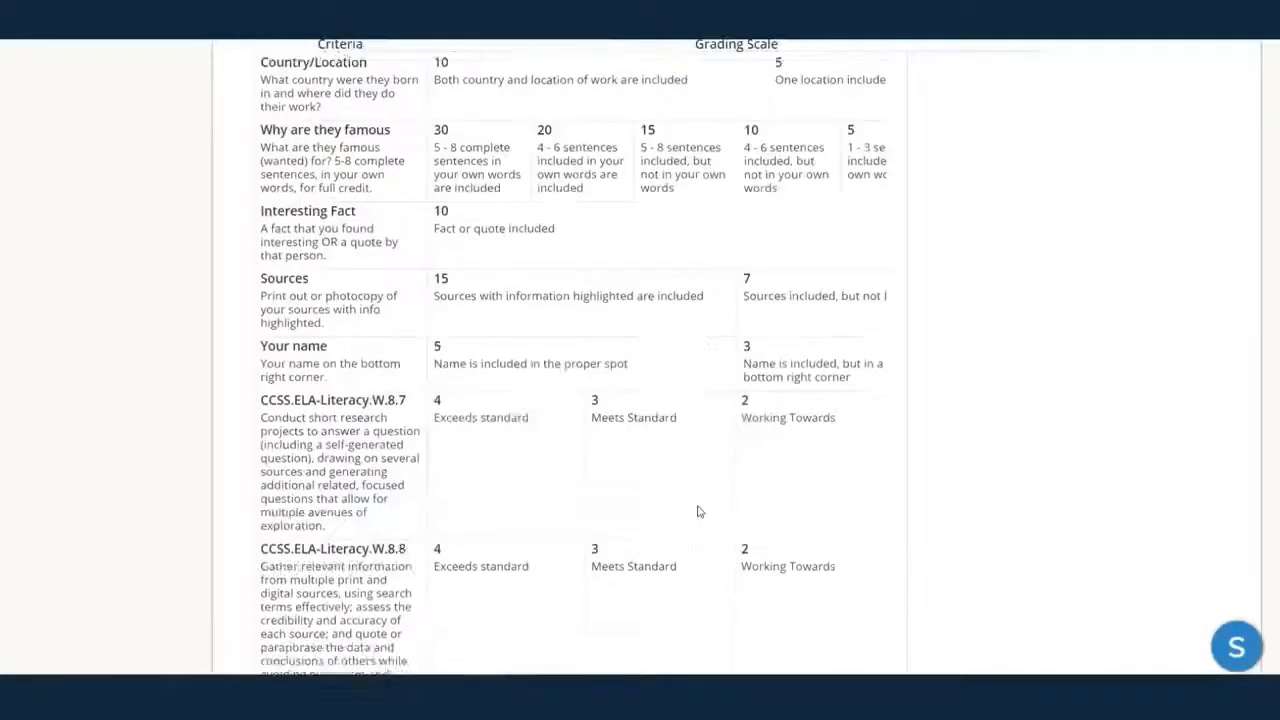
scroll(698, 511, down, 2)
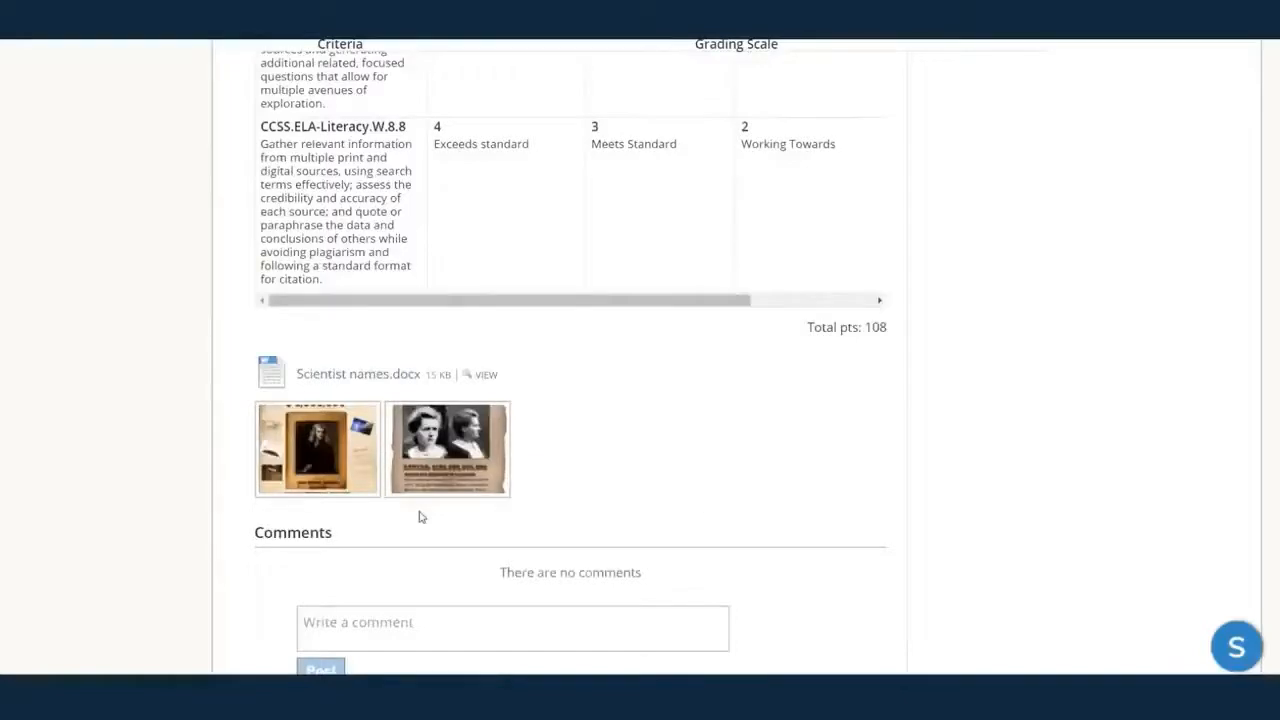
scroll(993, 505, up, 15)
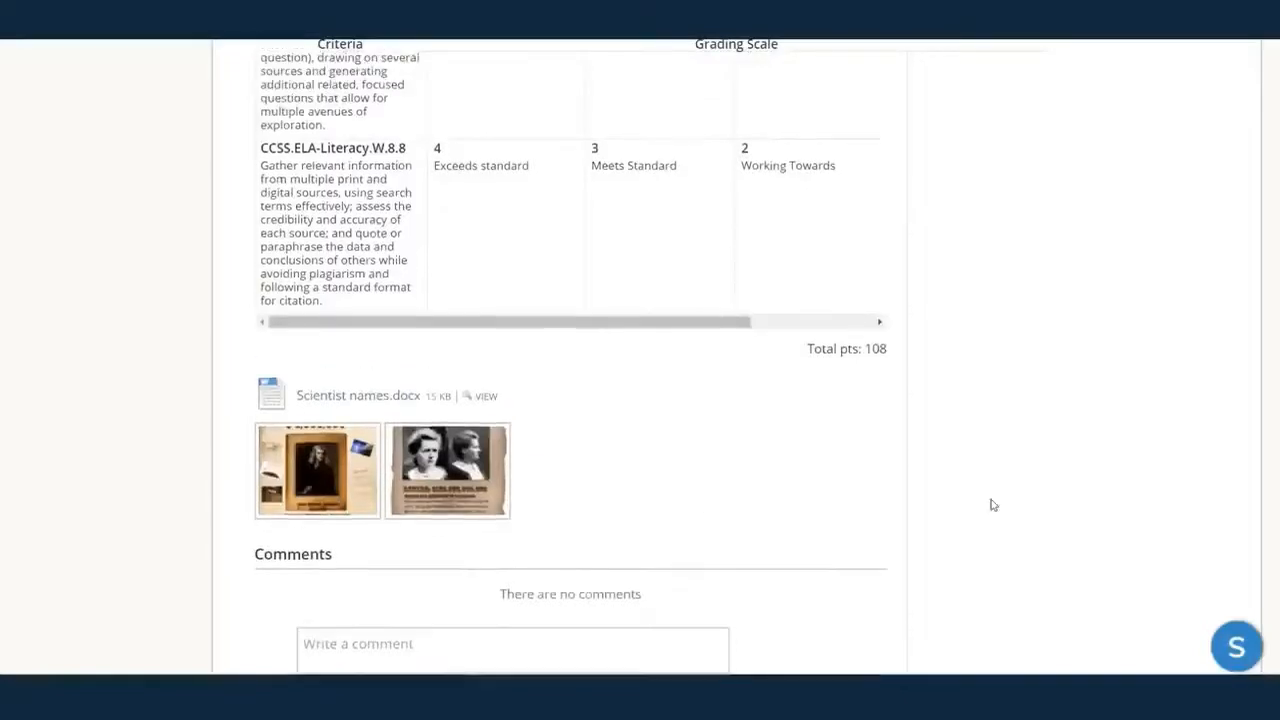
scroll(993, 505, up, 6)
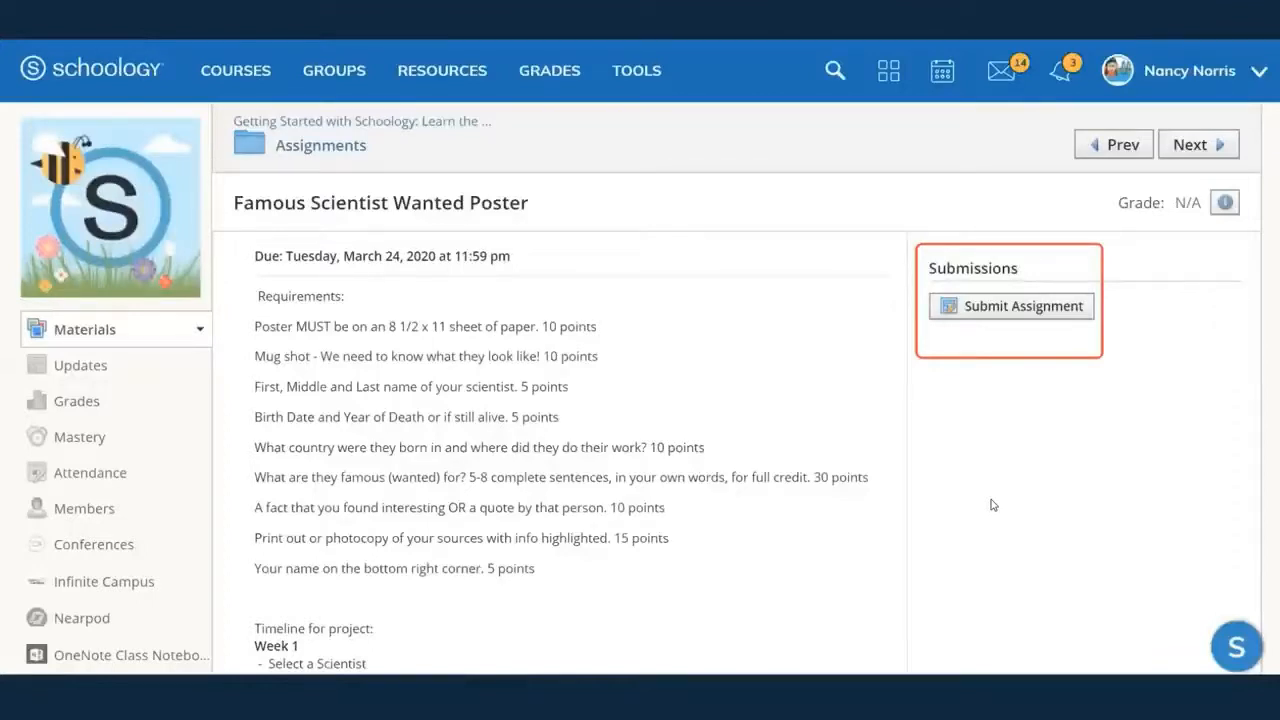
- Submit the file einstein (1).jpg as the student's work for the Famous Scientist Wanted Poster assignment
click(1006, 310)
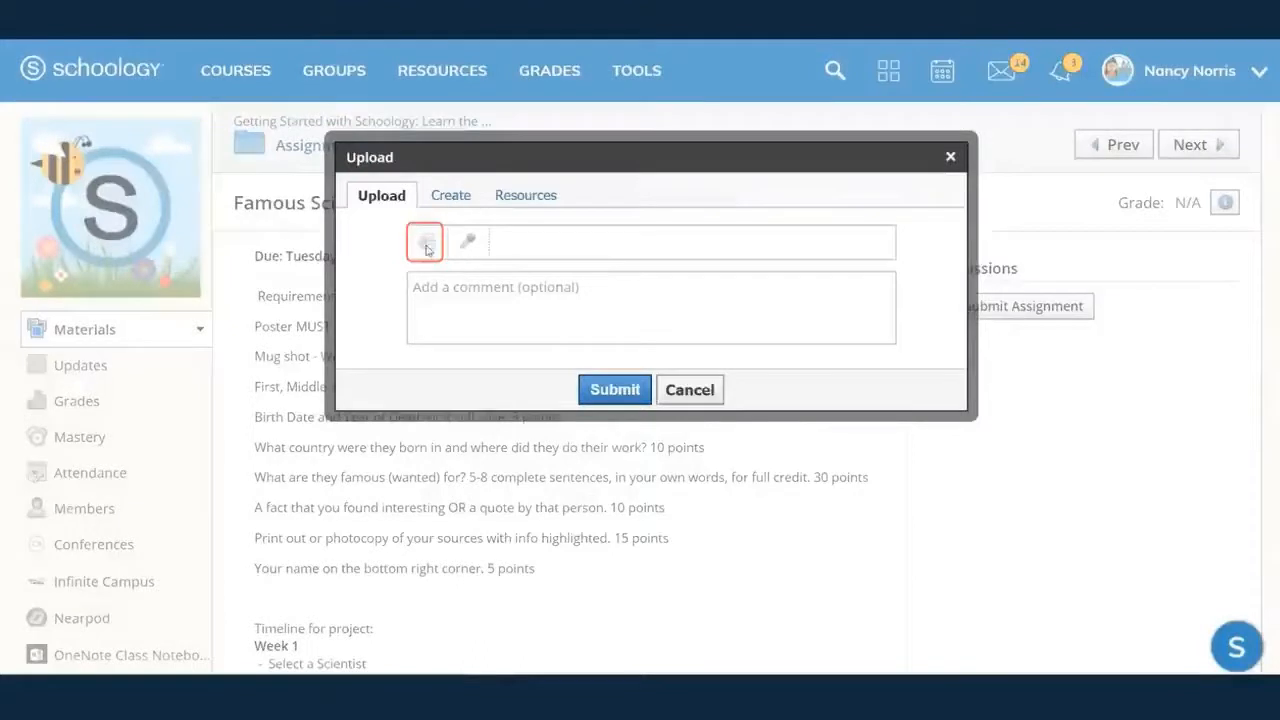
click(426, 246)
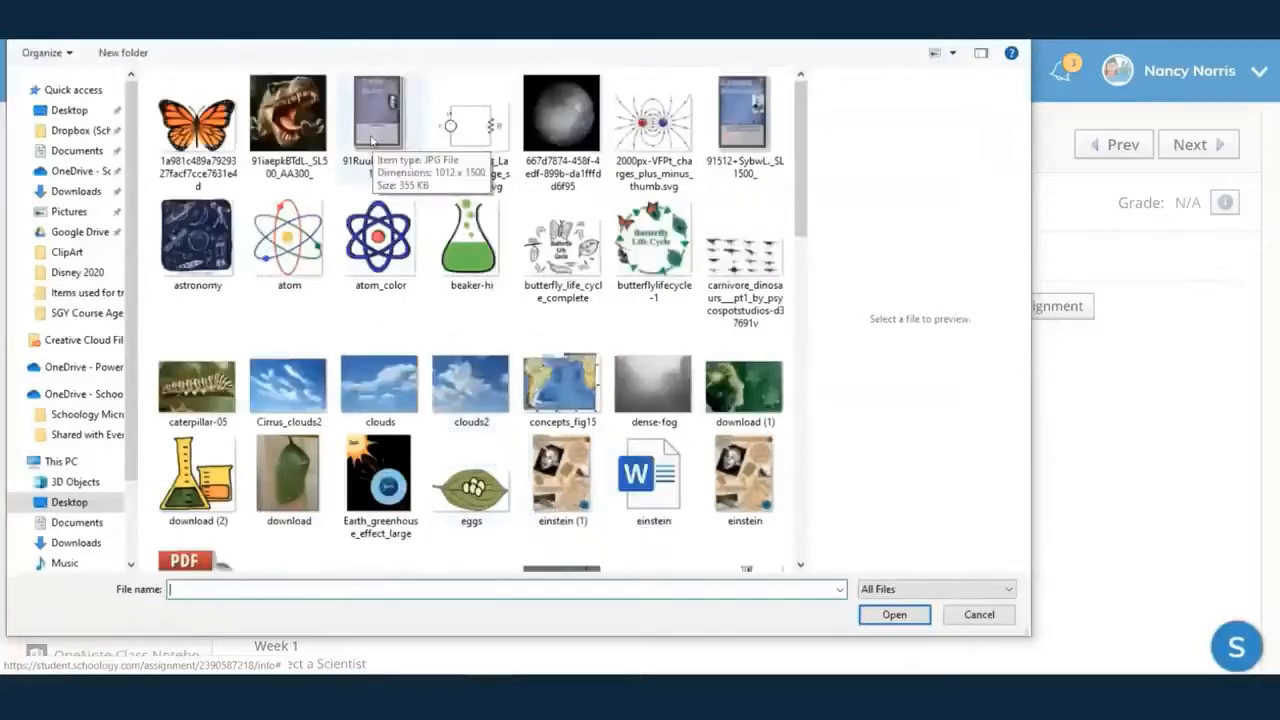
click(562, 490)
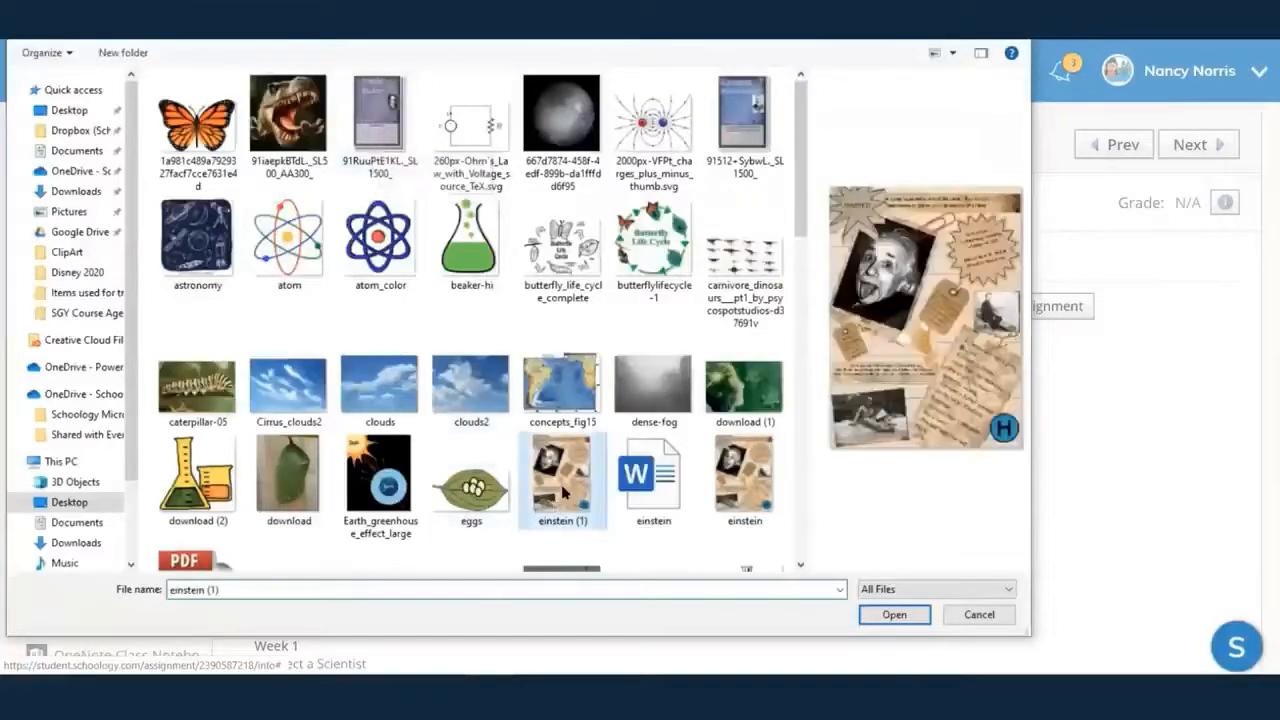
click(894, 615)
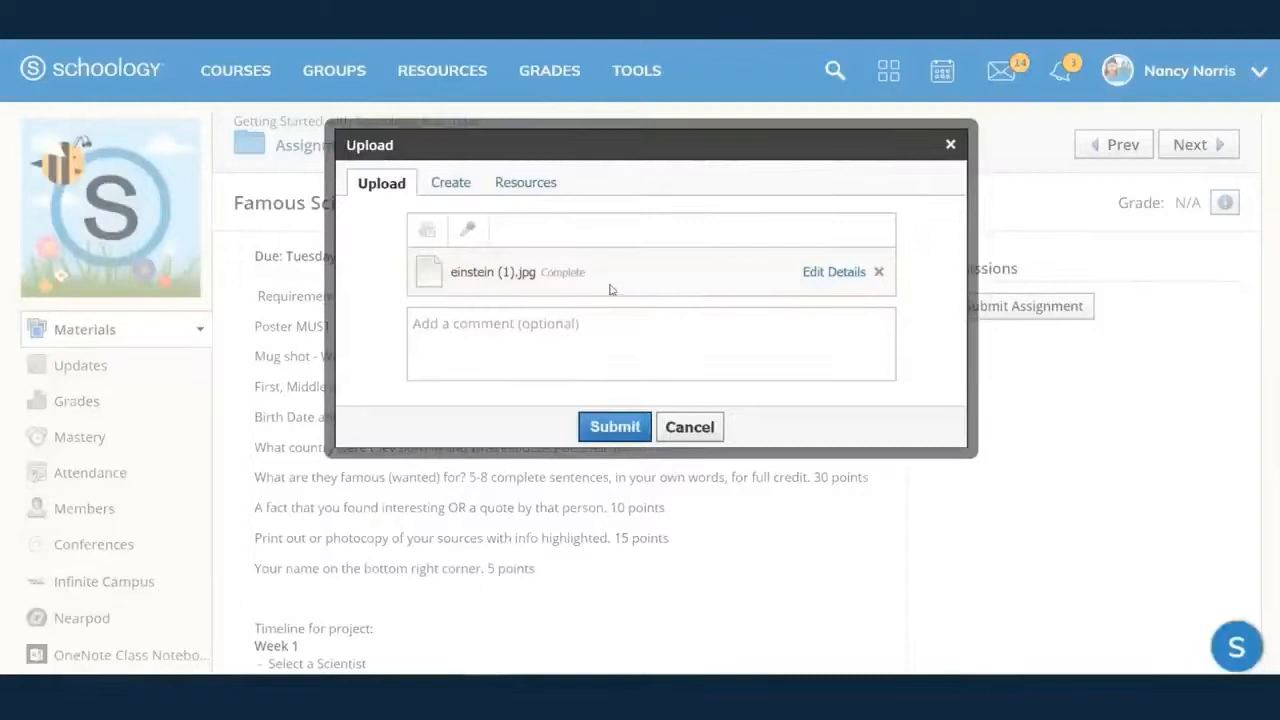
drag(587, 273, 540, 275)
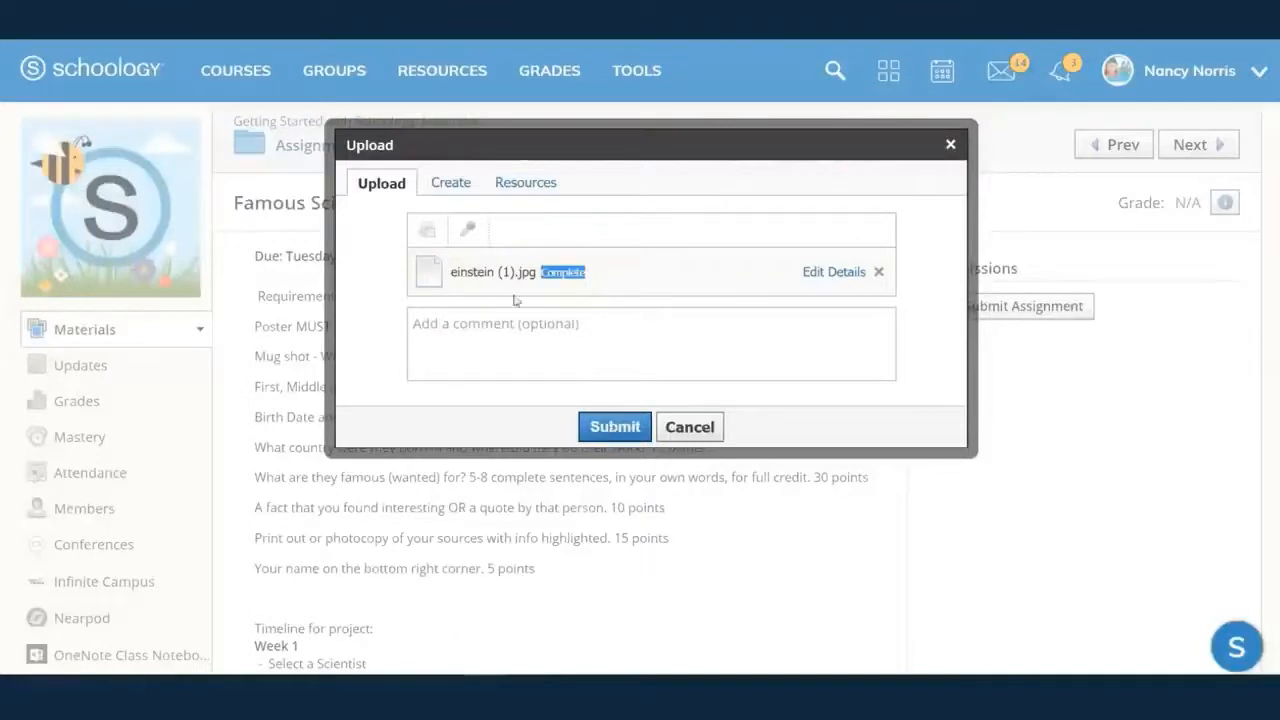
click(455, 275)
drag(455, 275, 516, 274)
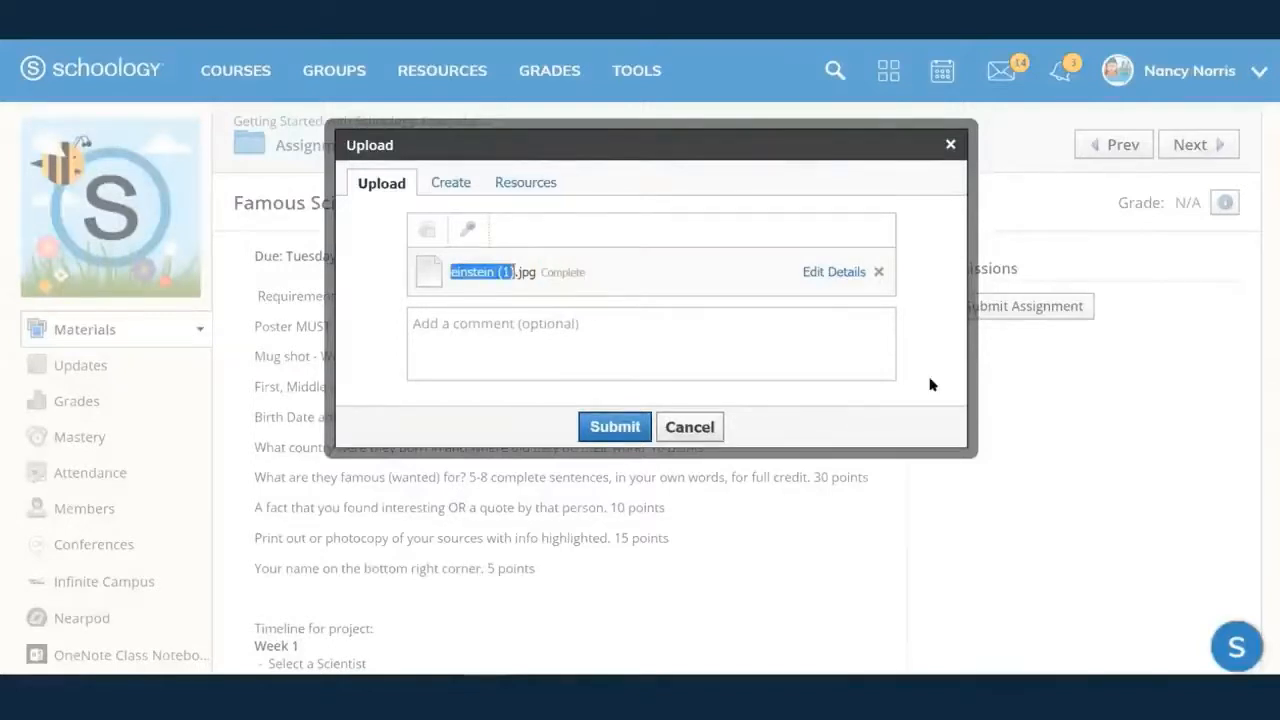
click(615, 427)
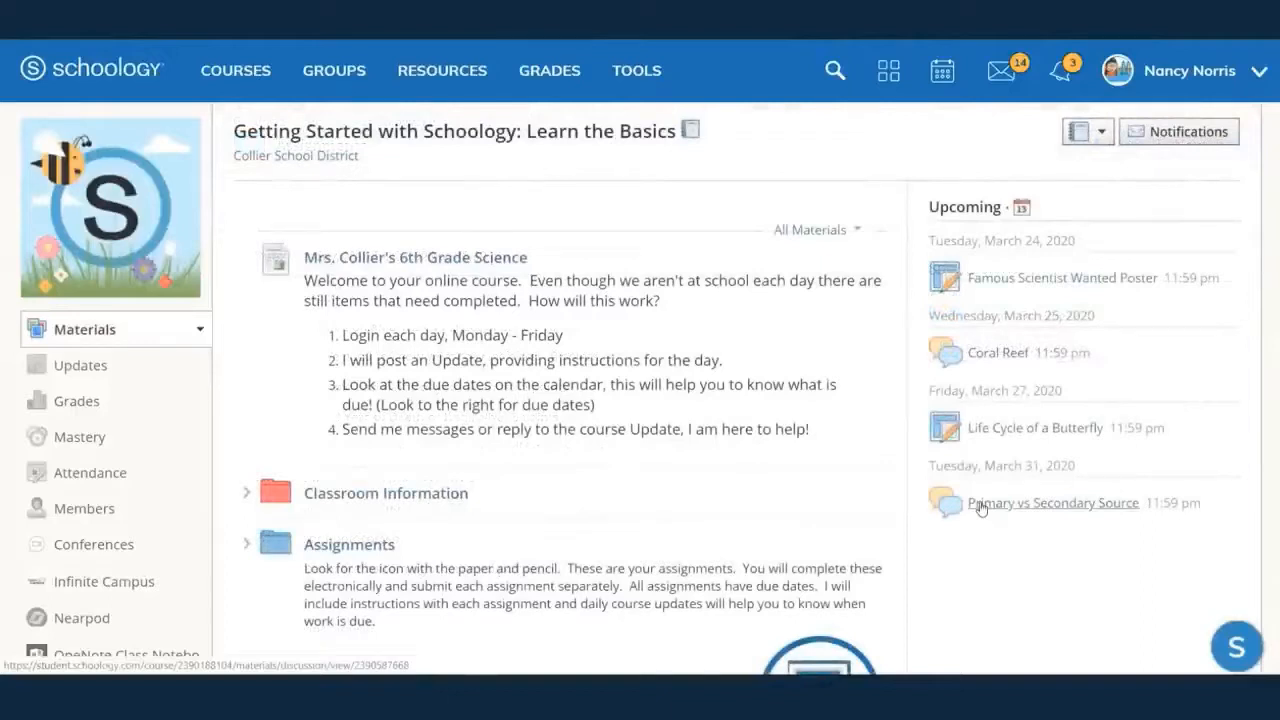
- Open the upcoming Primary vs Secondary Source discussion as the student and draft a reply with Primary source, Secondary source and Challenges lines plus filler text
click(980, 505)
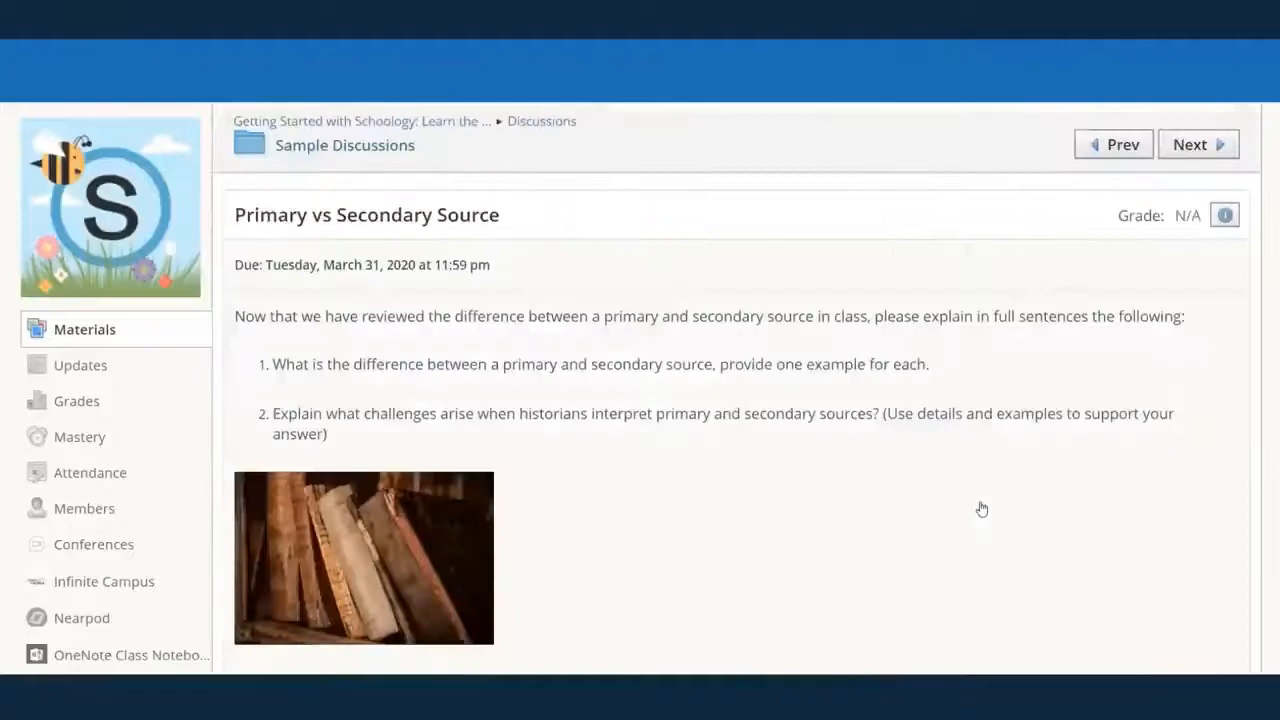
scroll(891, 463, down, 8)
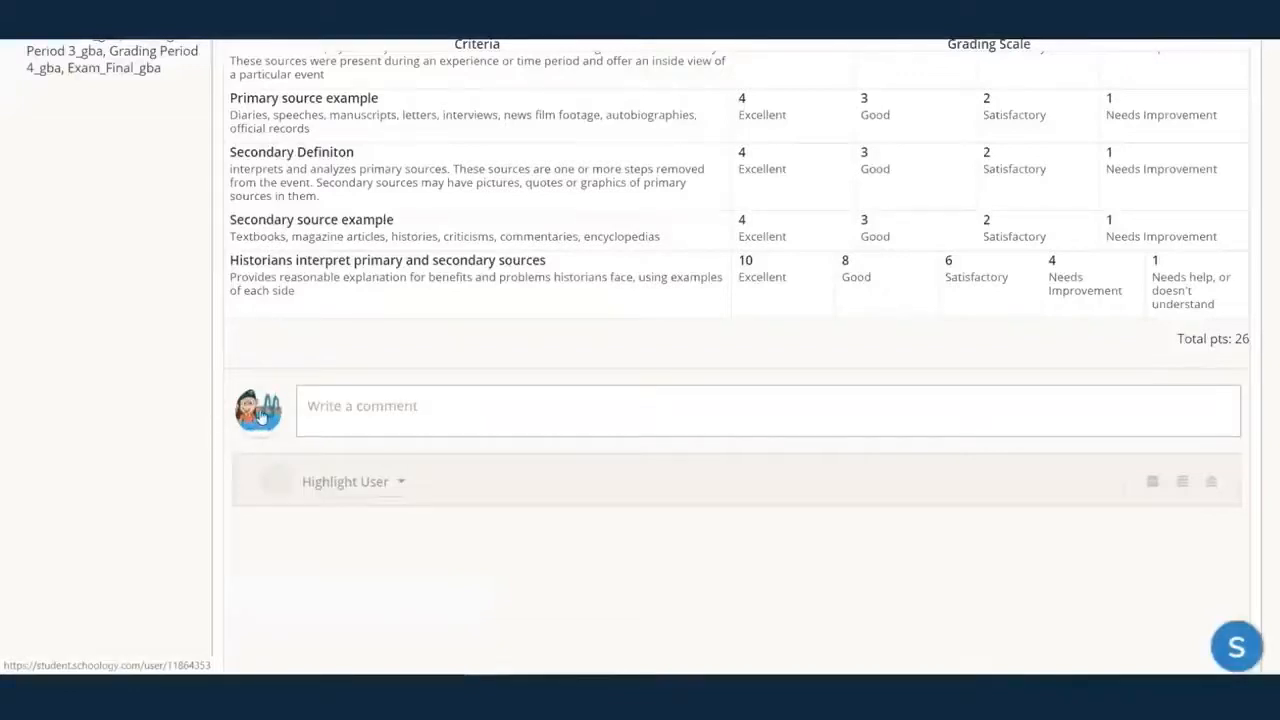
click(370, 408)
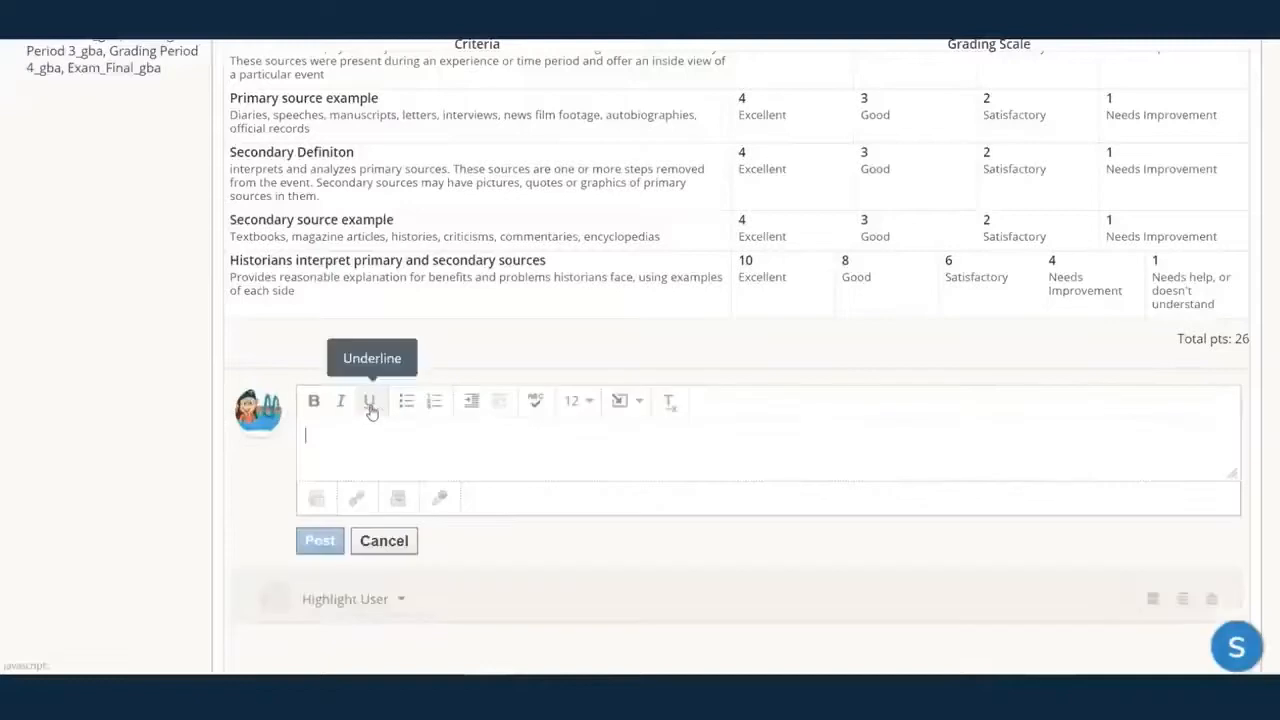
text(Primary source)
key(Return)
text(Secon)
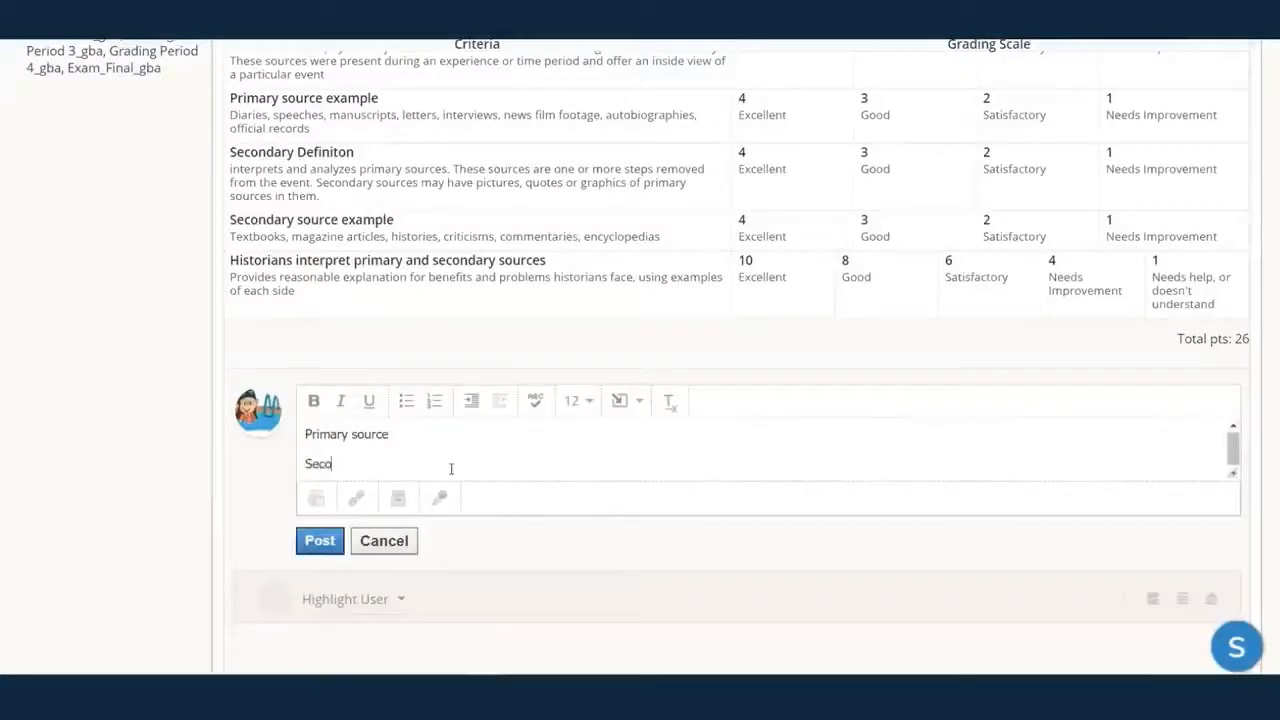
text(dary sourc)
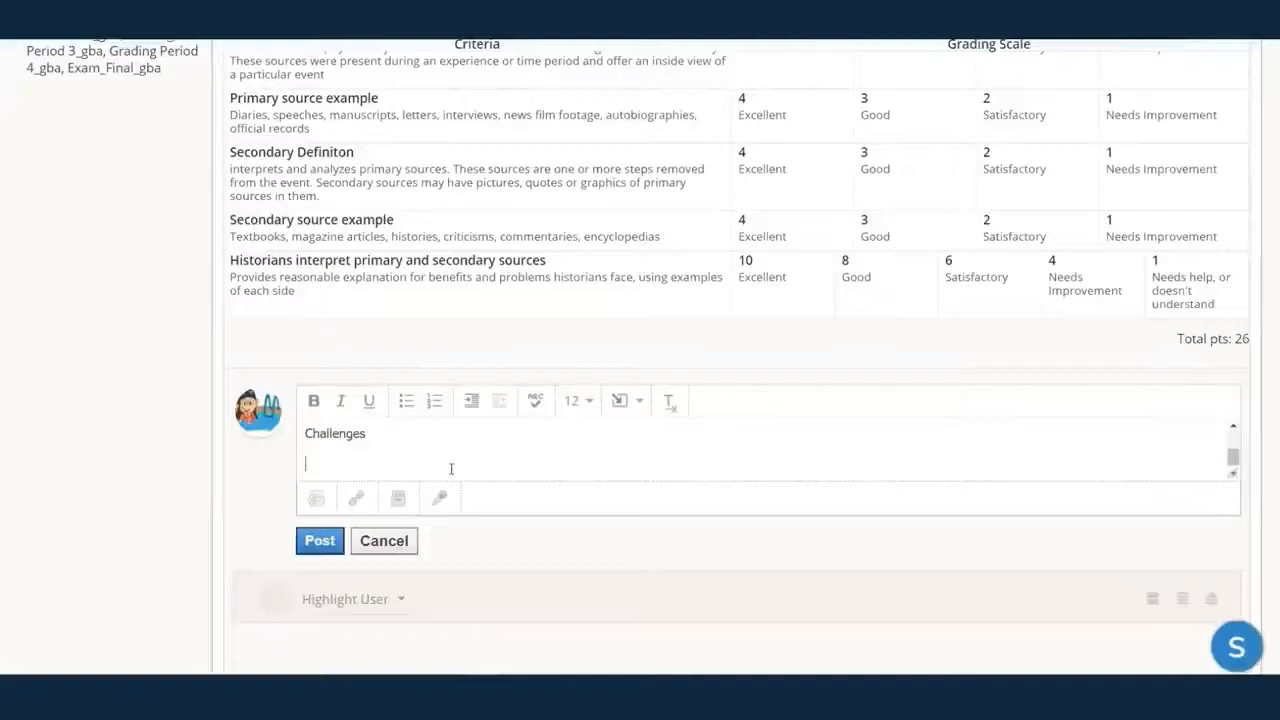
text(ajfkdfjlds  sdjfksdjflksd sjflklsdjflksdj)
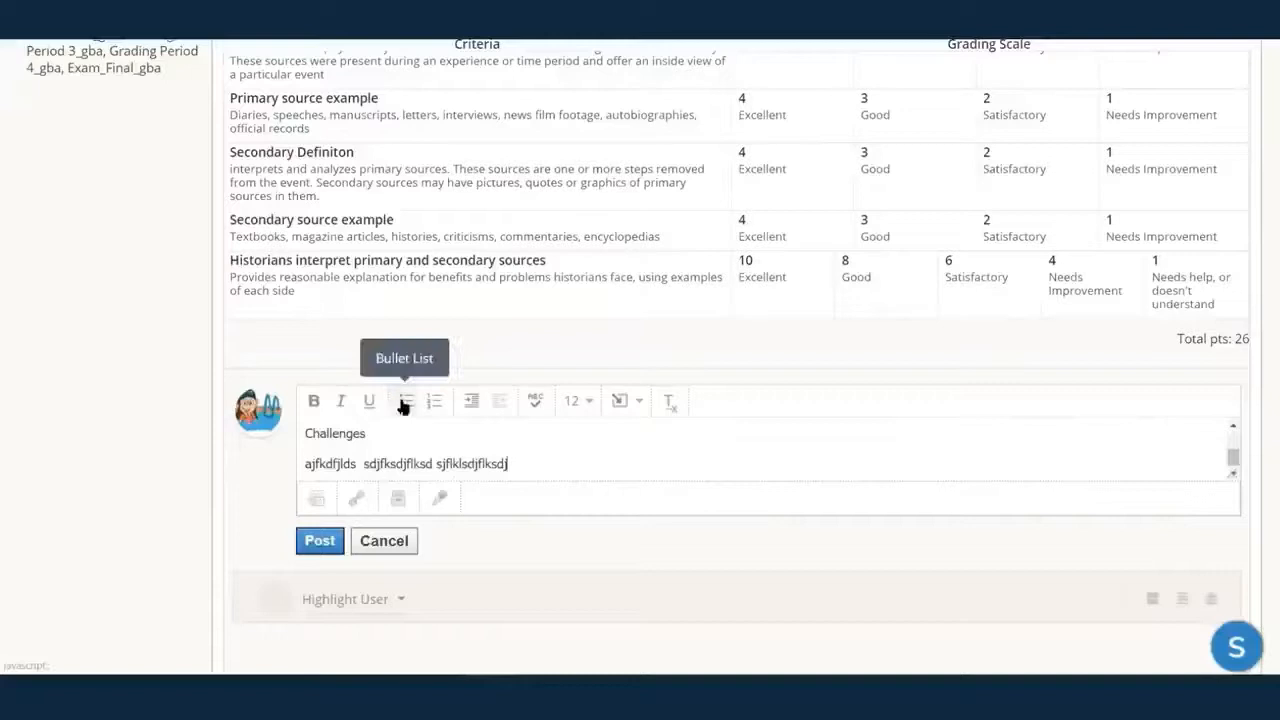
- Turn the filler text under Challenges into three bullet points, post the reply and view it in the discussion
drag(514, 462, 302, 464)
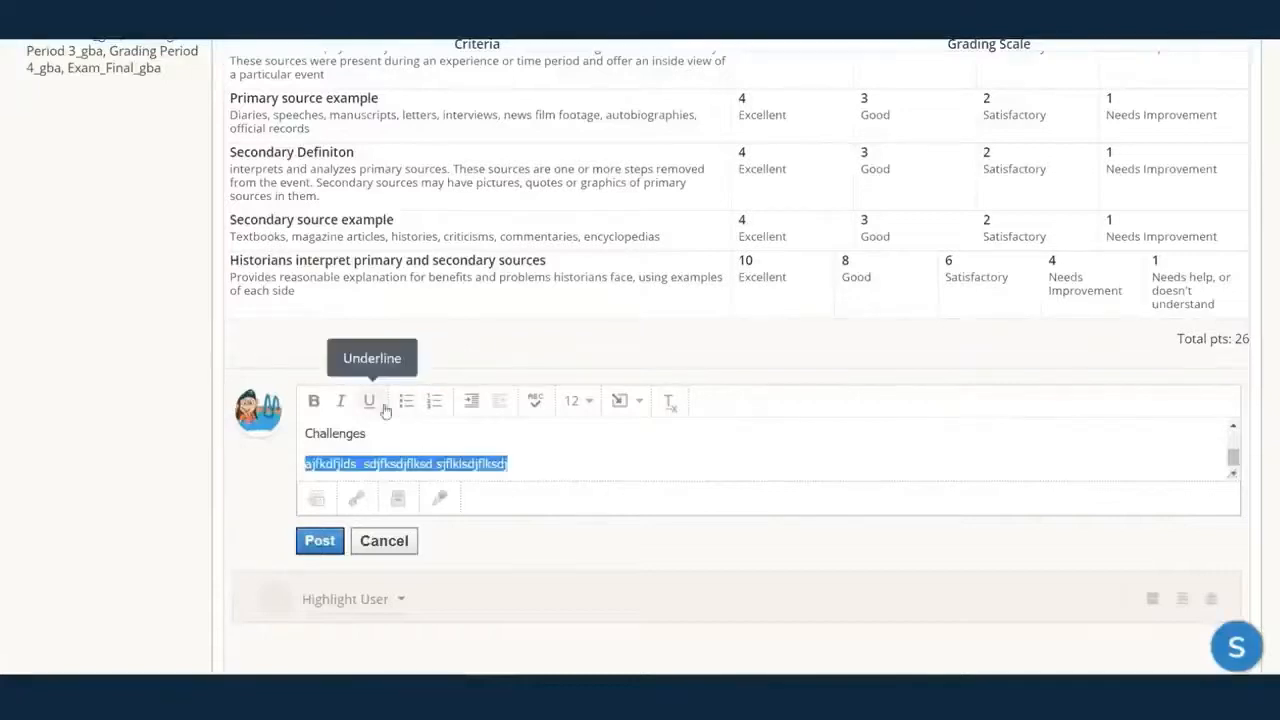
click(406, 400)
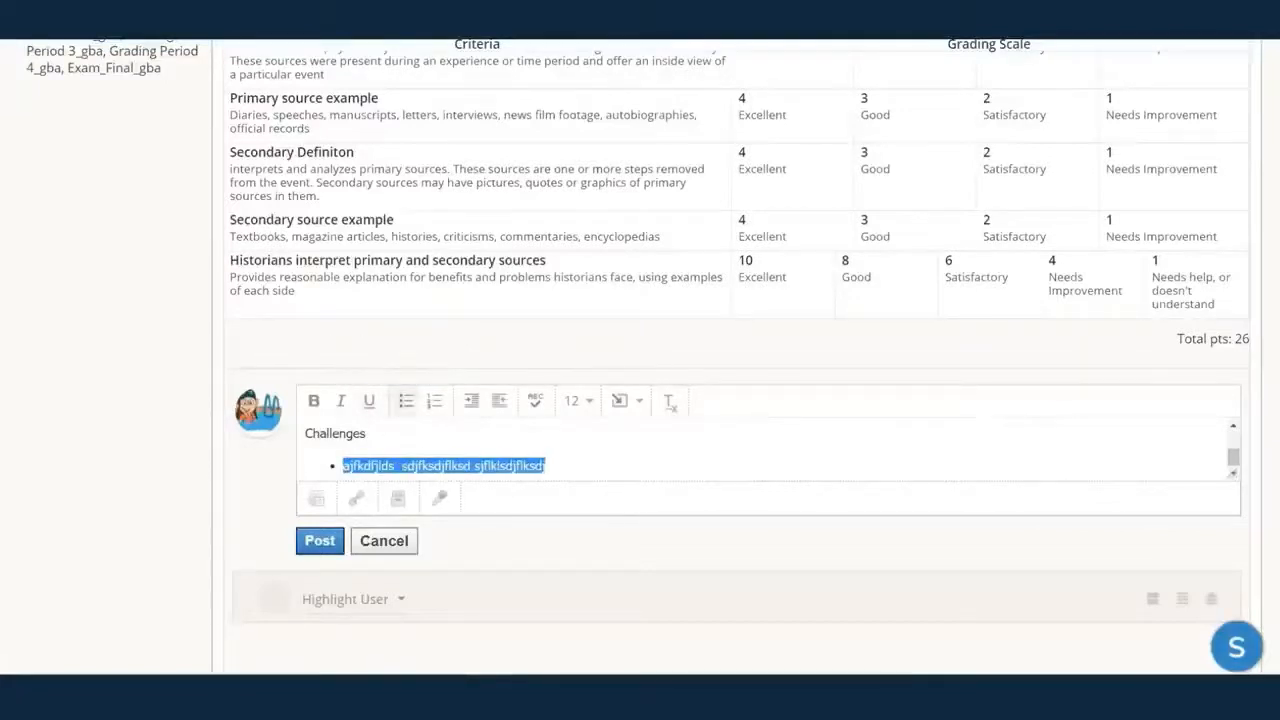
click(409, 464)
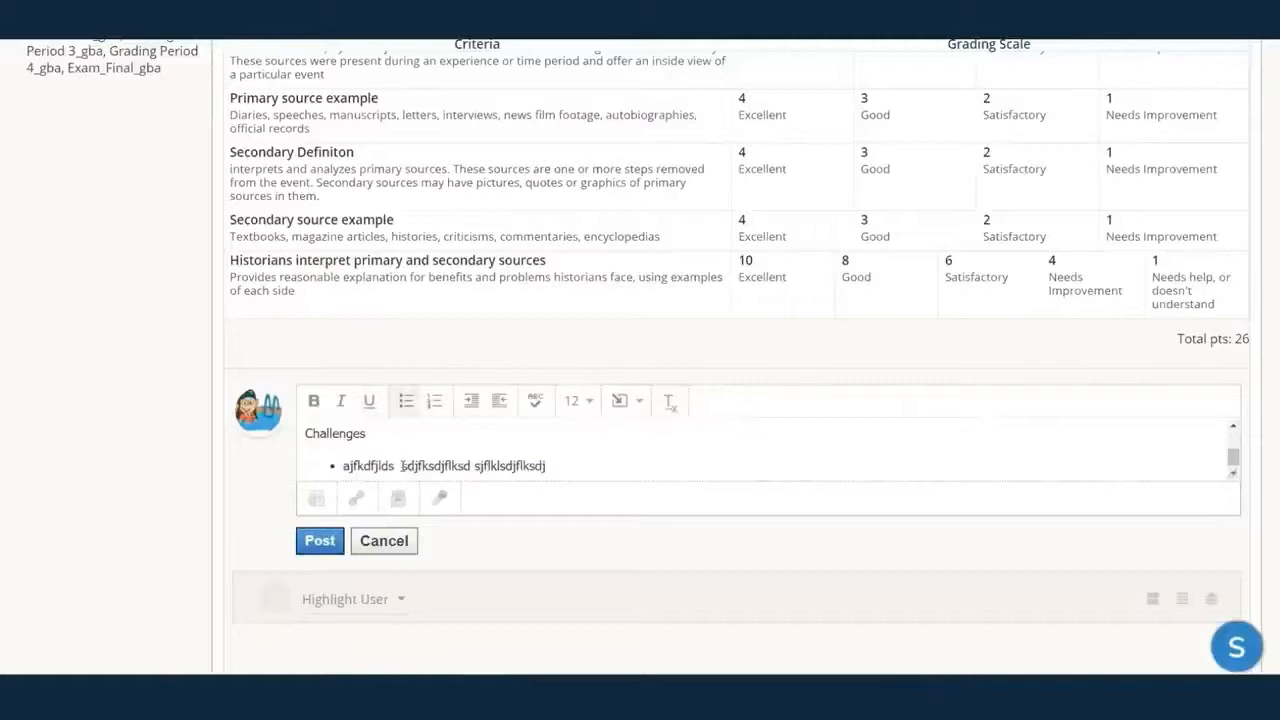
key(Return)
click(416, 466)
key(Return)
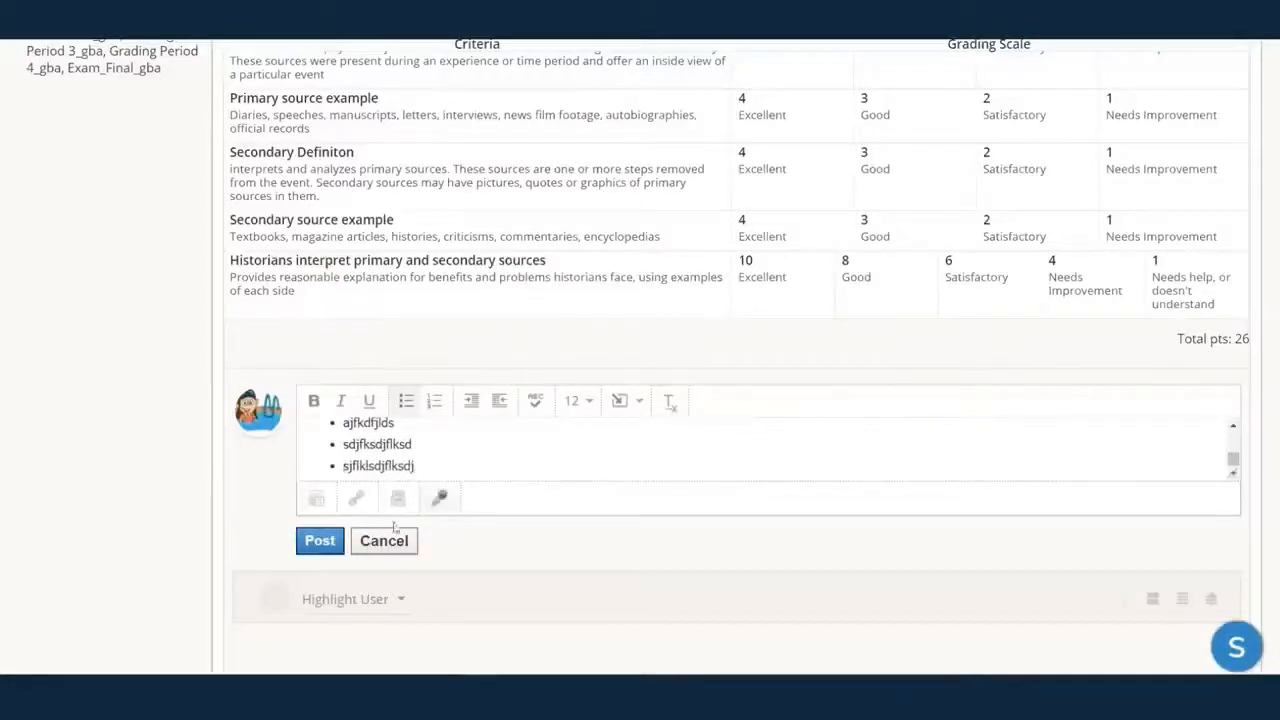
click(326, 541)
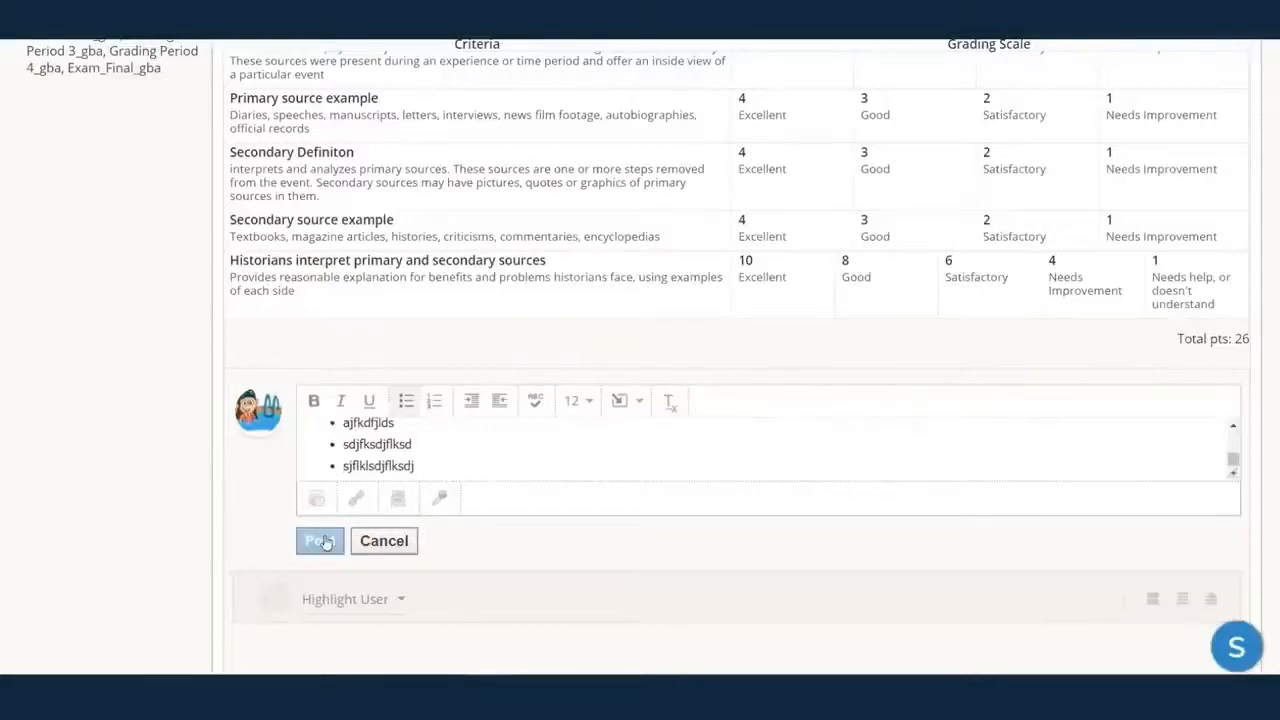
scroll(486, 457, up, 5)
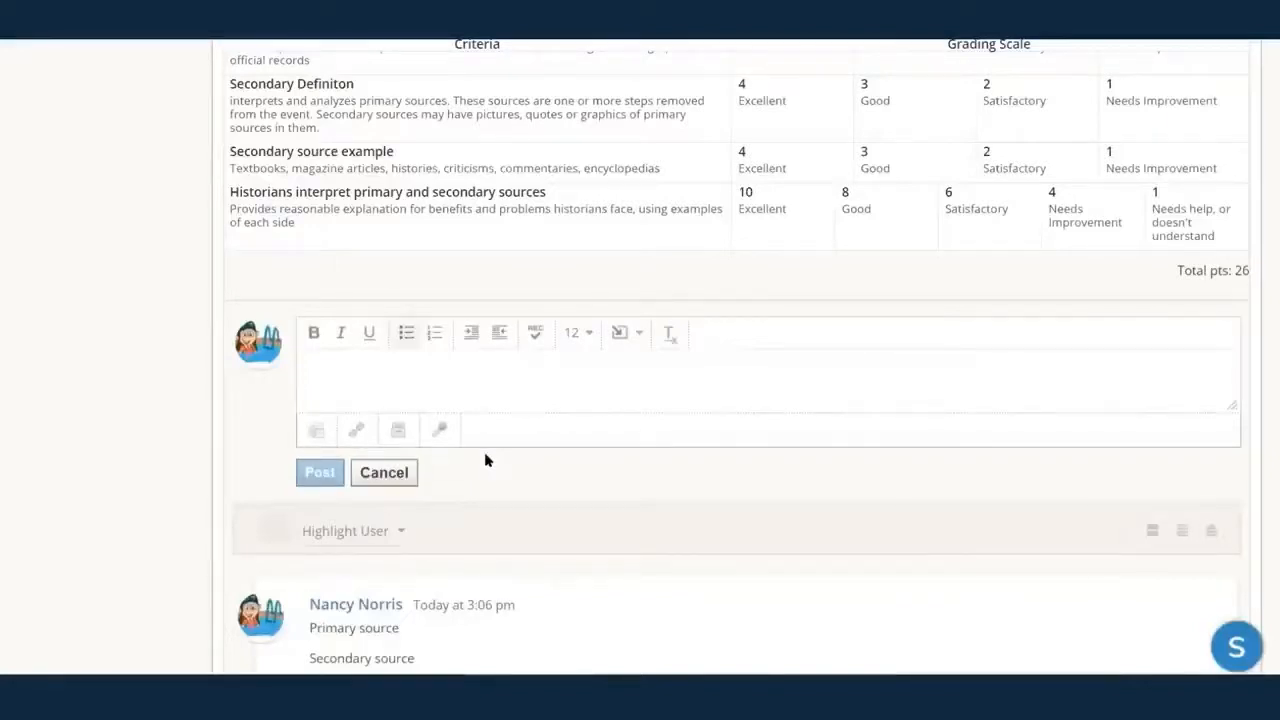
scroll(486, 460, down, 3)
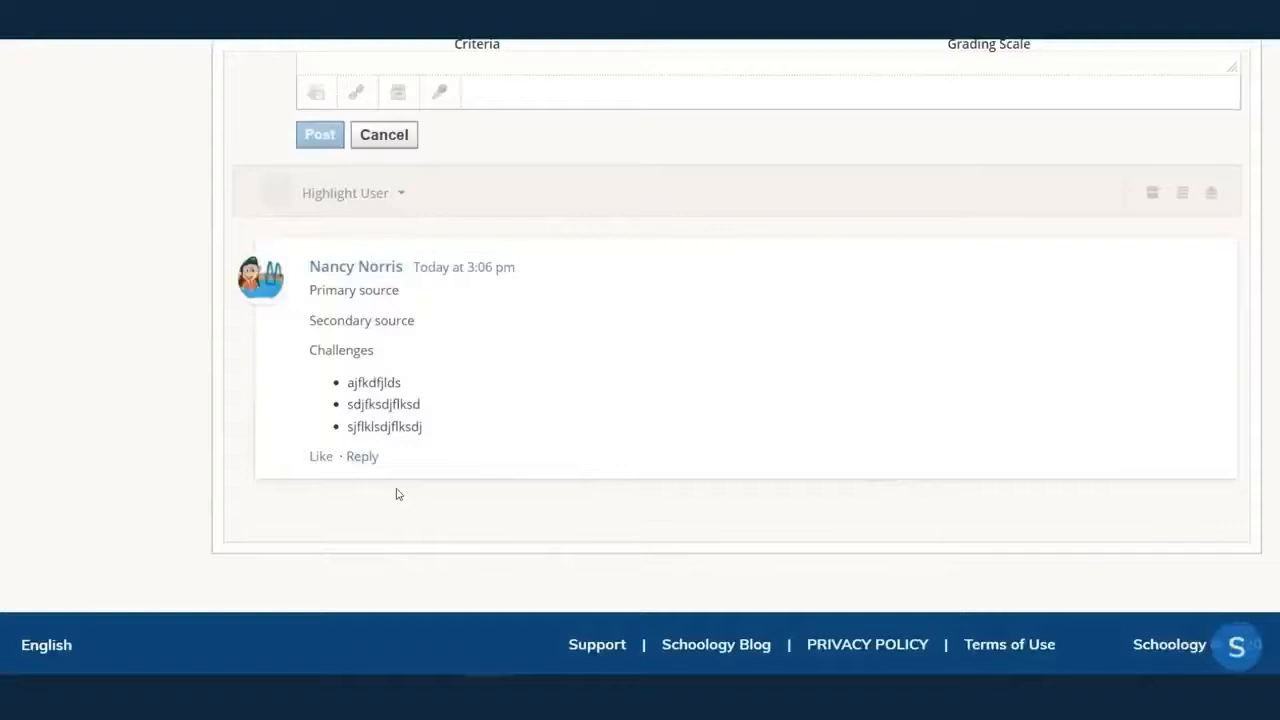
- In the teacher's course materials, open the Primary vs Secondary Source discussion from the ungraded reminders and review the rubric and the student's post
click(83, 335)
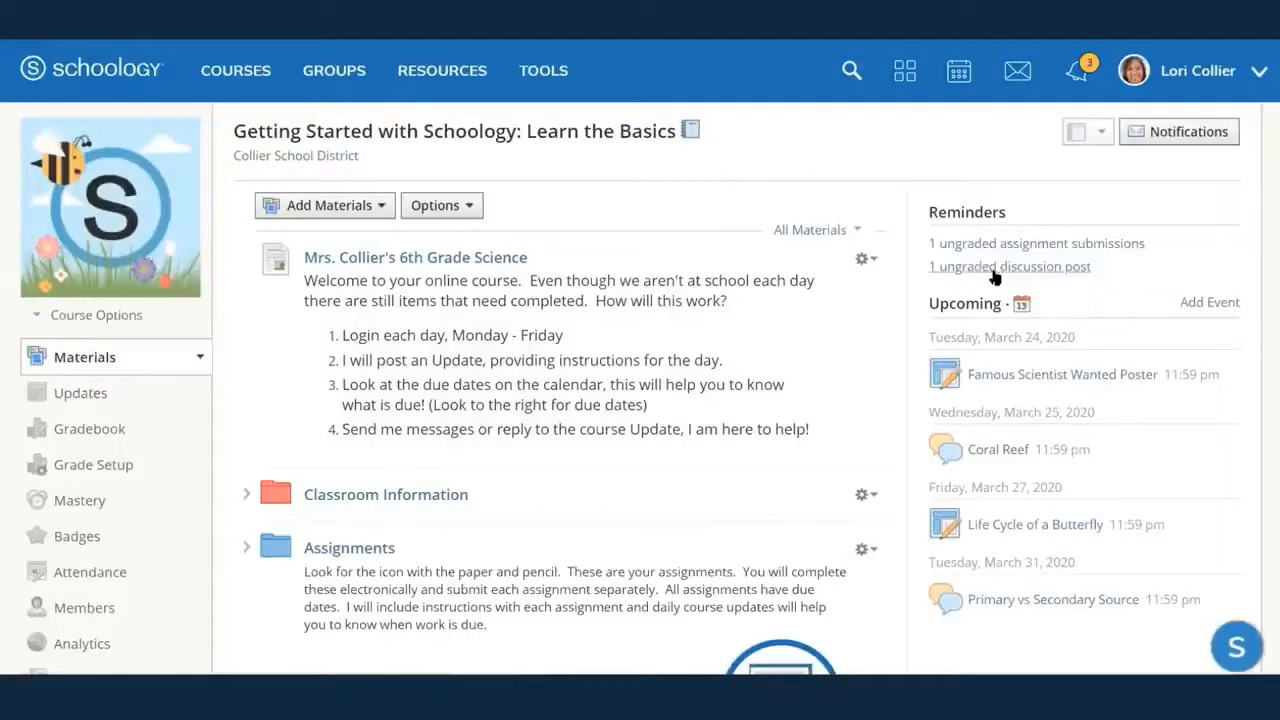
click(990, 269)
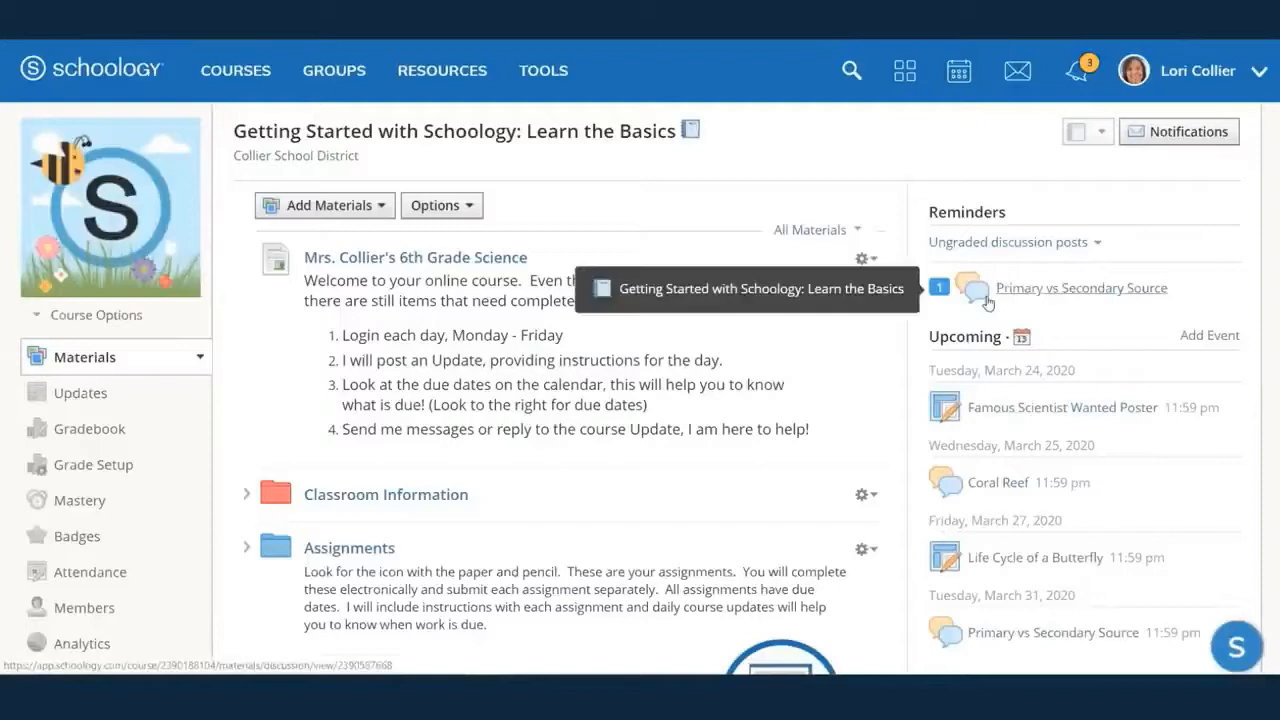
click(1087, 290)
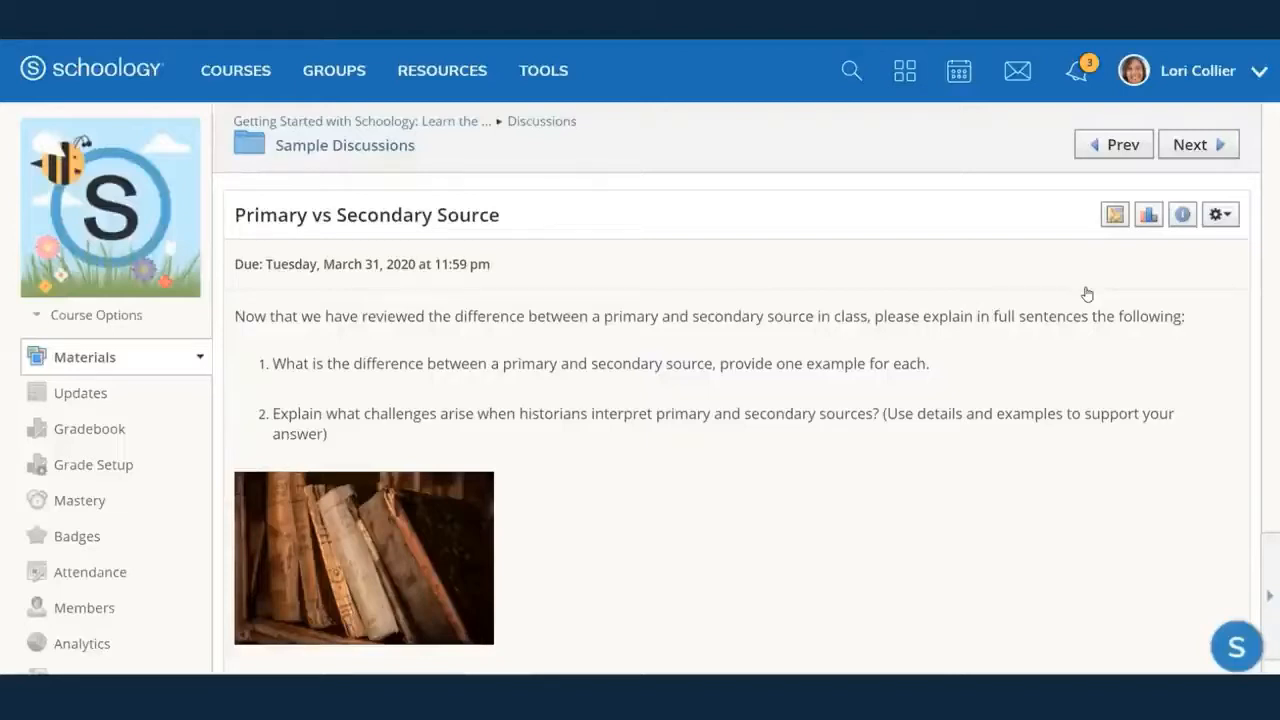
scroll(1088, 298, down, 8)
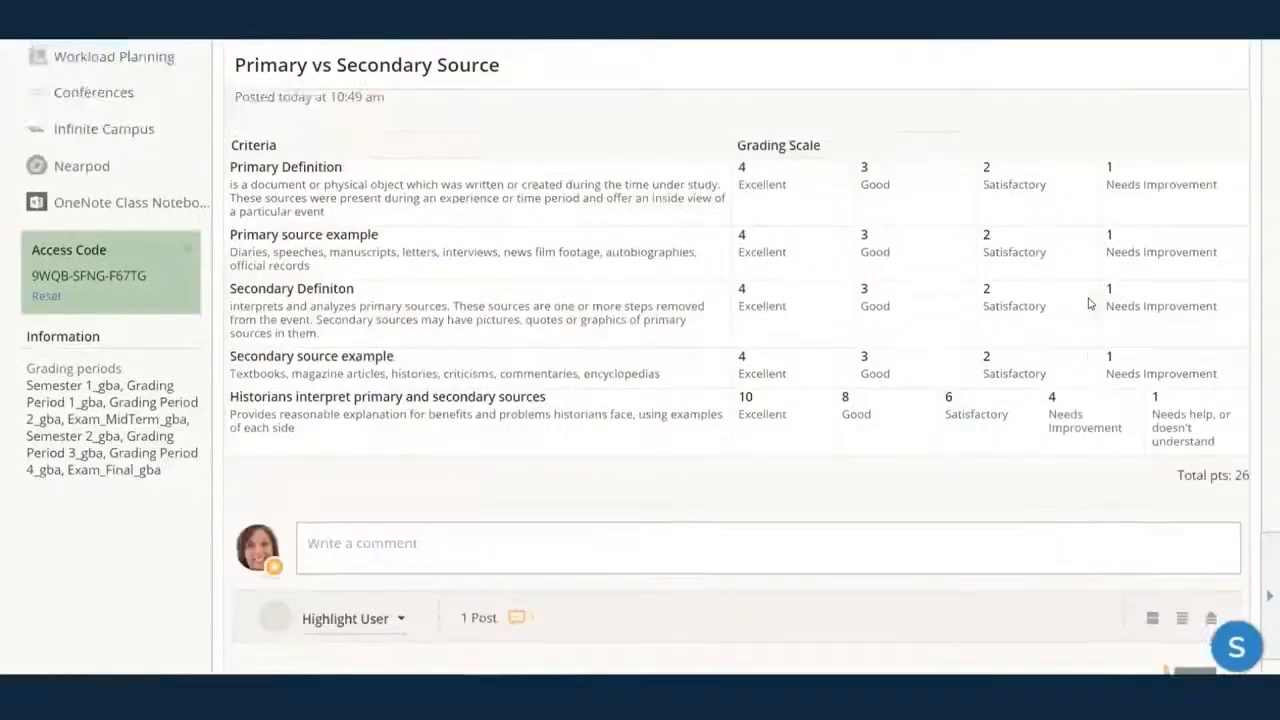
scroll(1088, 303, down, 3)
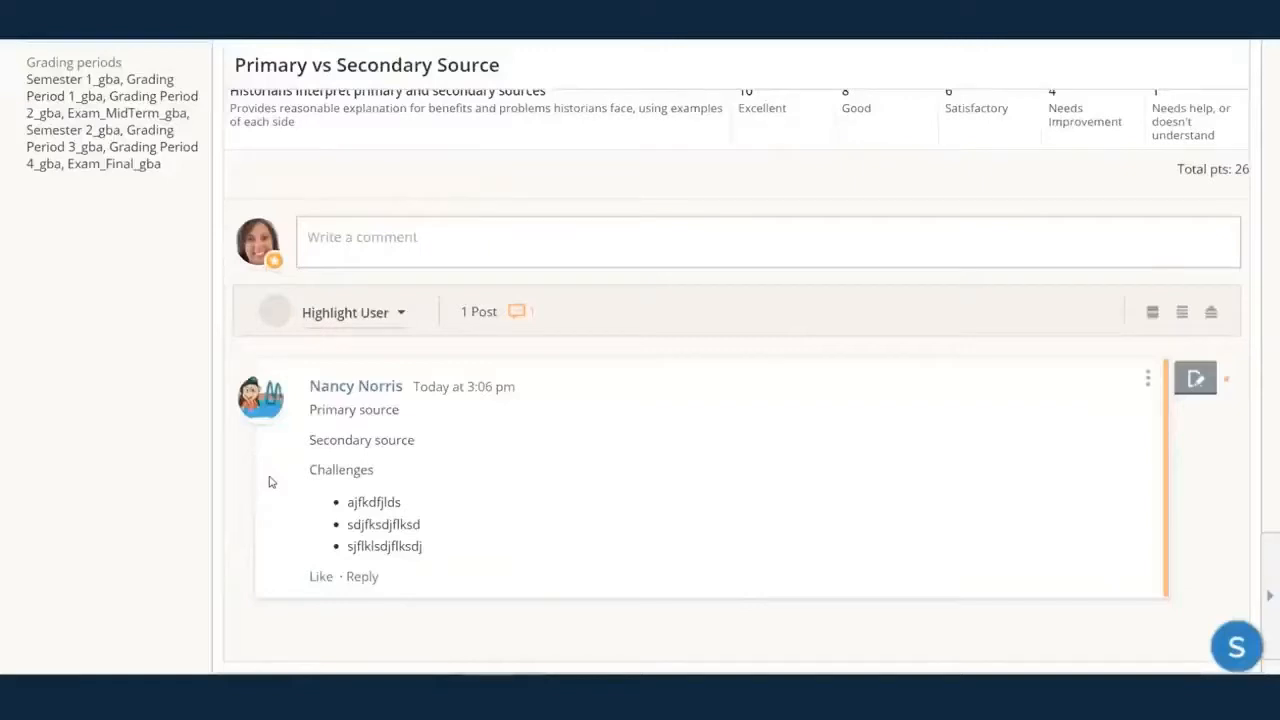
scroll(268, 482, down, 2)
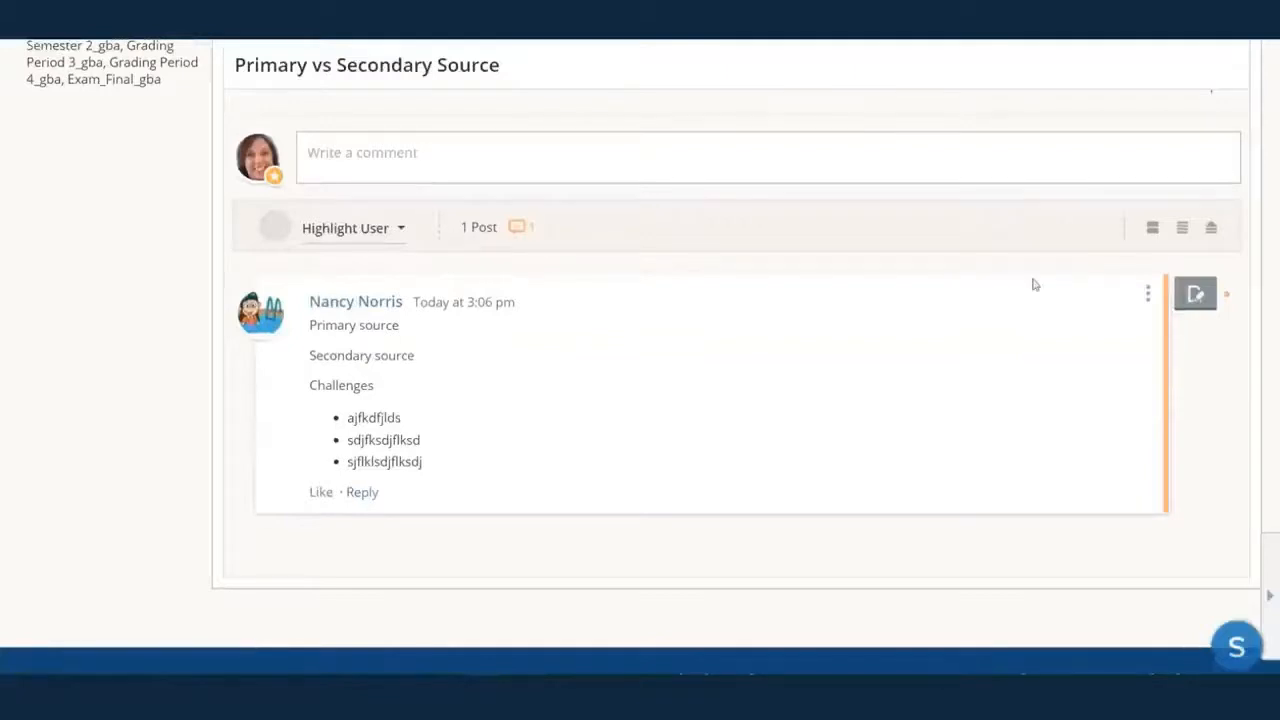
- Grade the student's post with the rubric: Primary Definition 4, Primary source example 3, Secondary Definition 4, Secondary source example 3, Historians interpret sources 8
click(1193, 298)
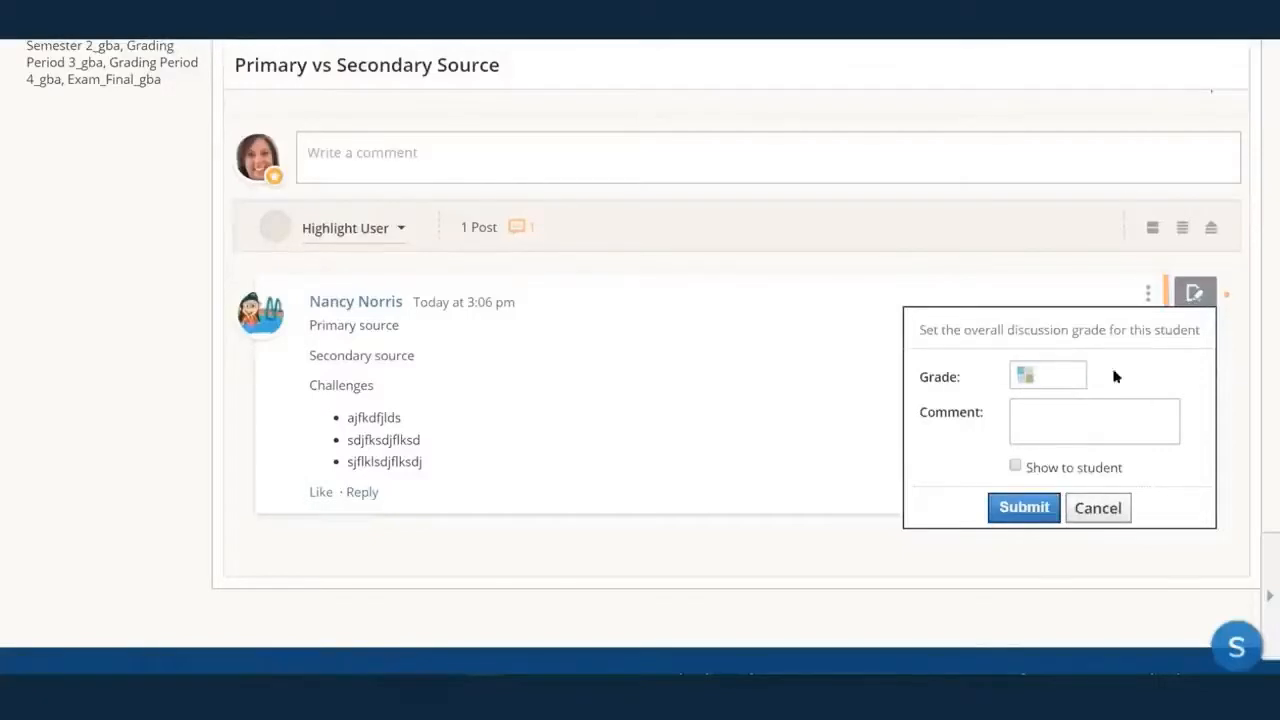
click(1024, 376)
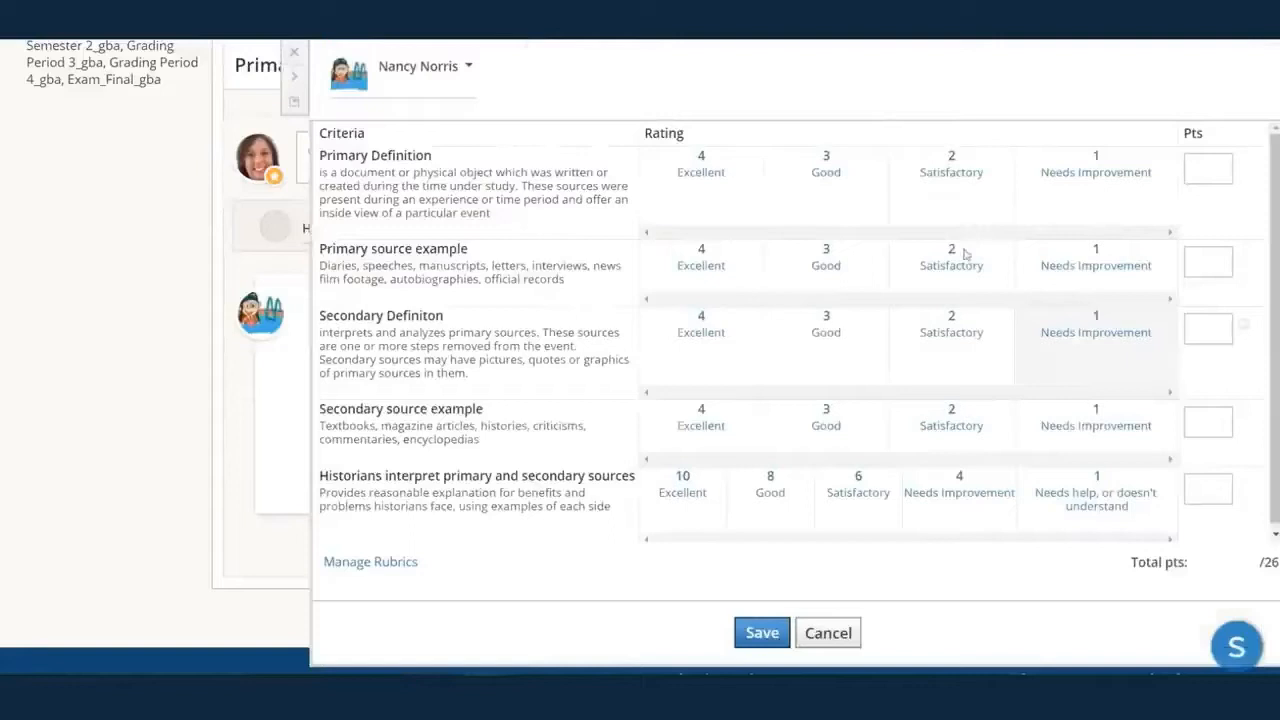
click(720, 177)
click(851, 261)
click(706, 372)
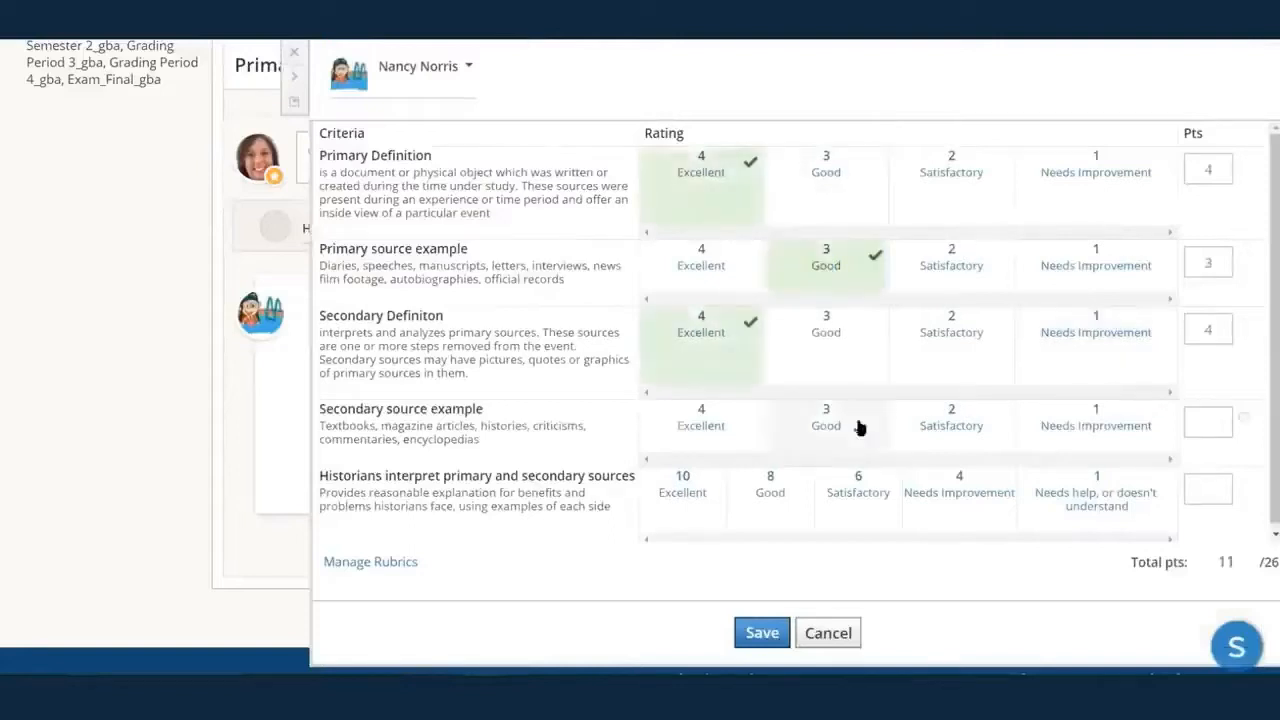
click(857, 423)
click(771, 500)
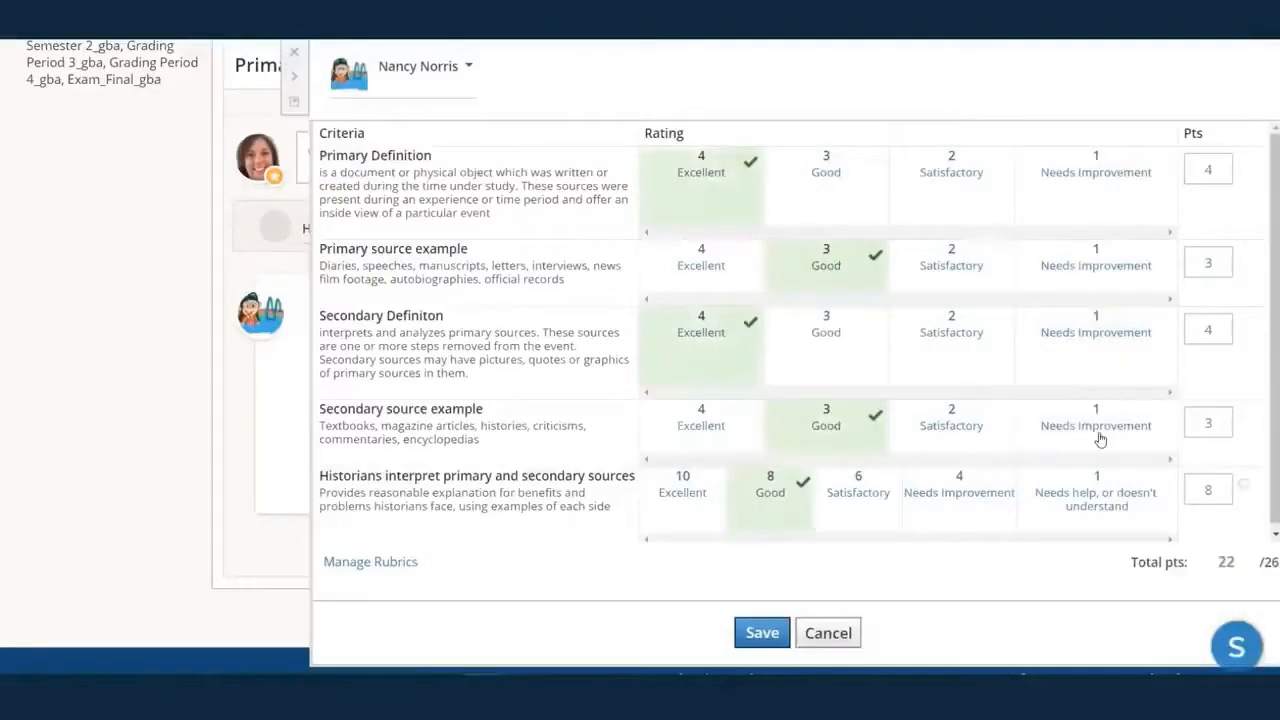
click(758, 634)
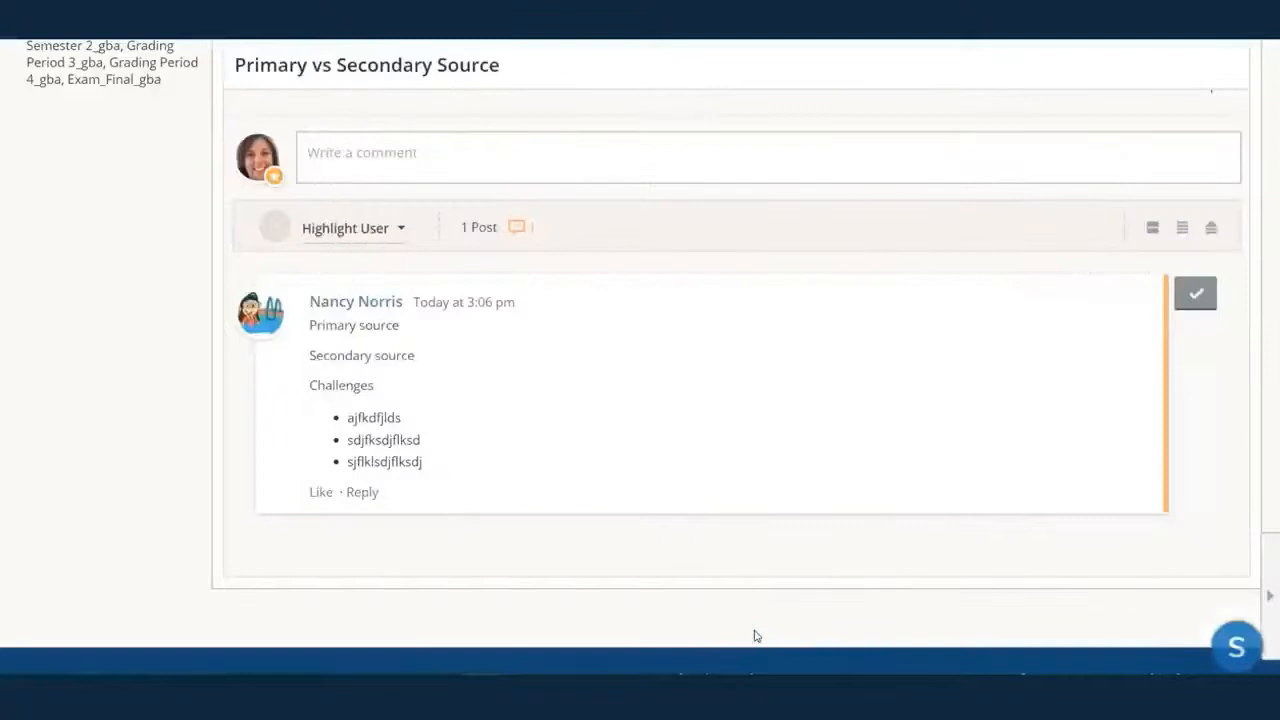
click(1193, 301)
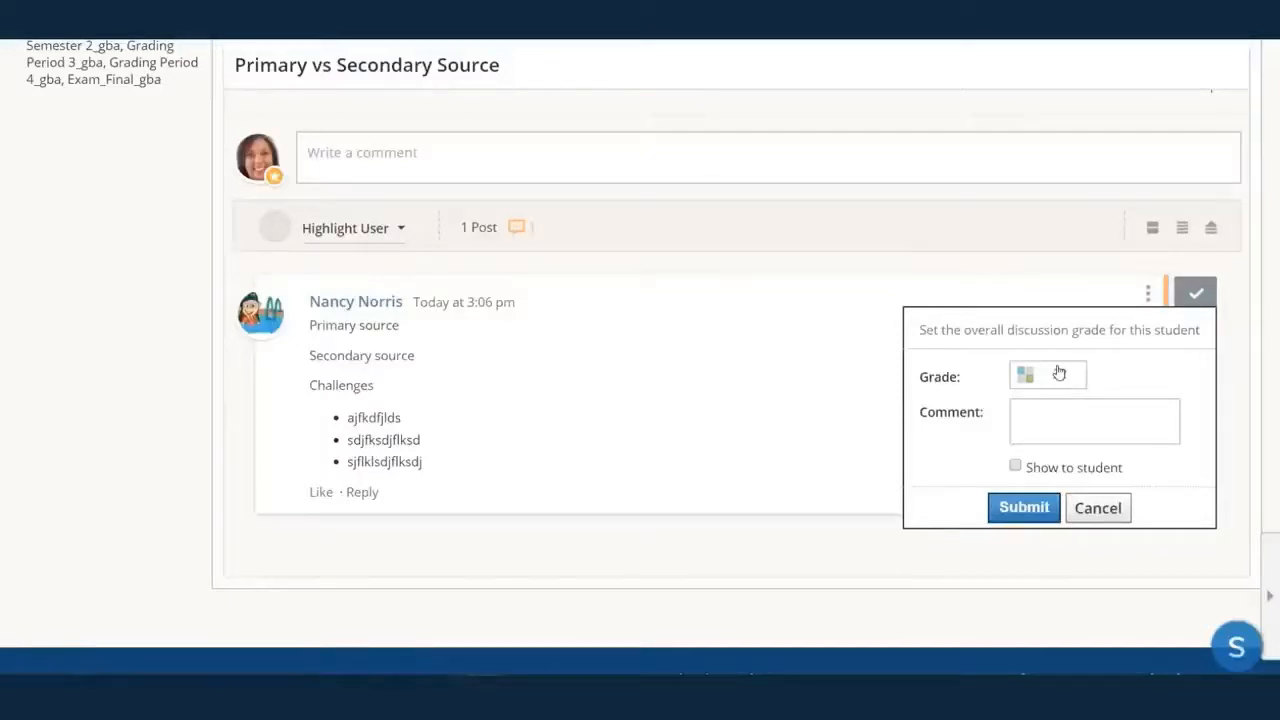
text(23)
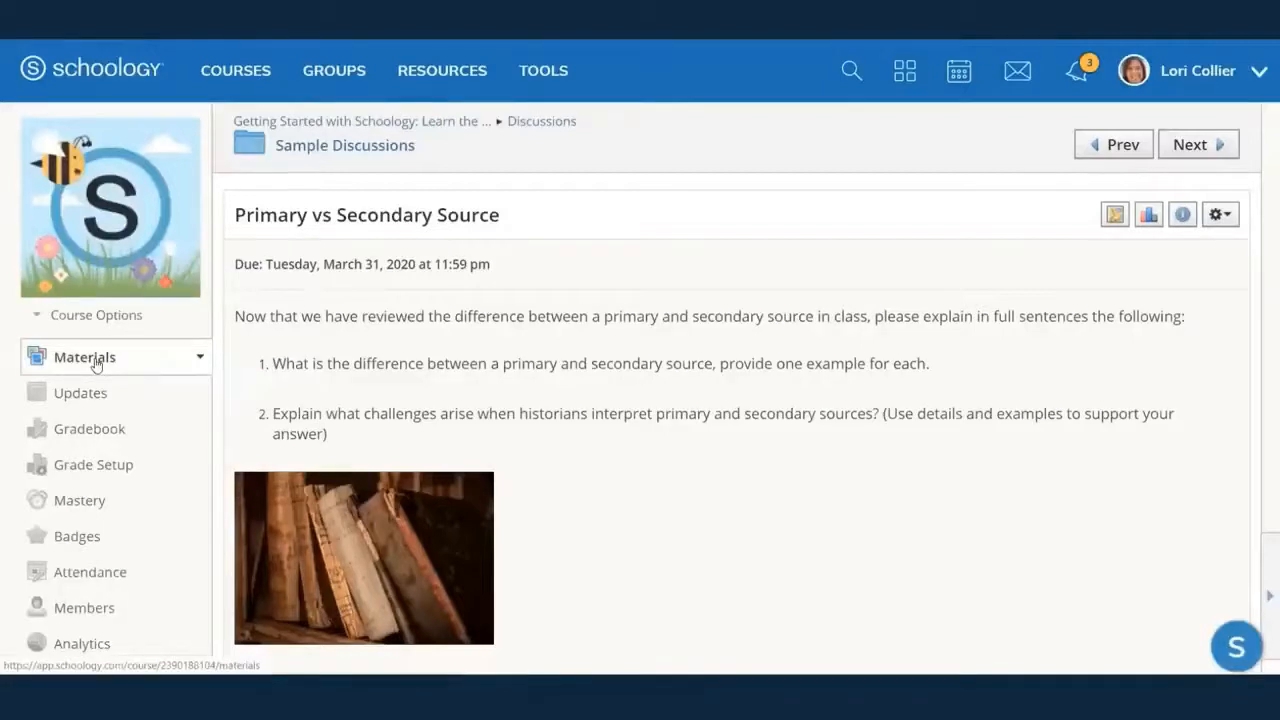
- From the course materials reminders, open the ungraded Famous Scientist Wanted Poster assignment and look through its submission status filters
click(96, 364)
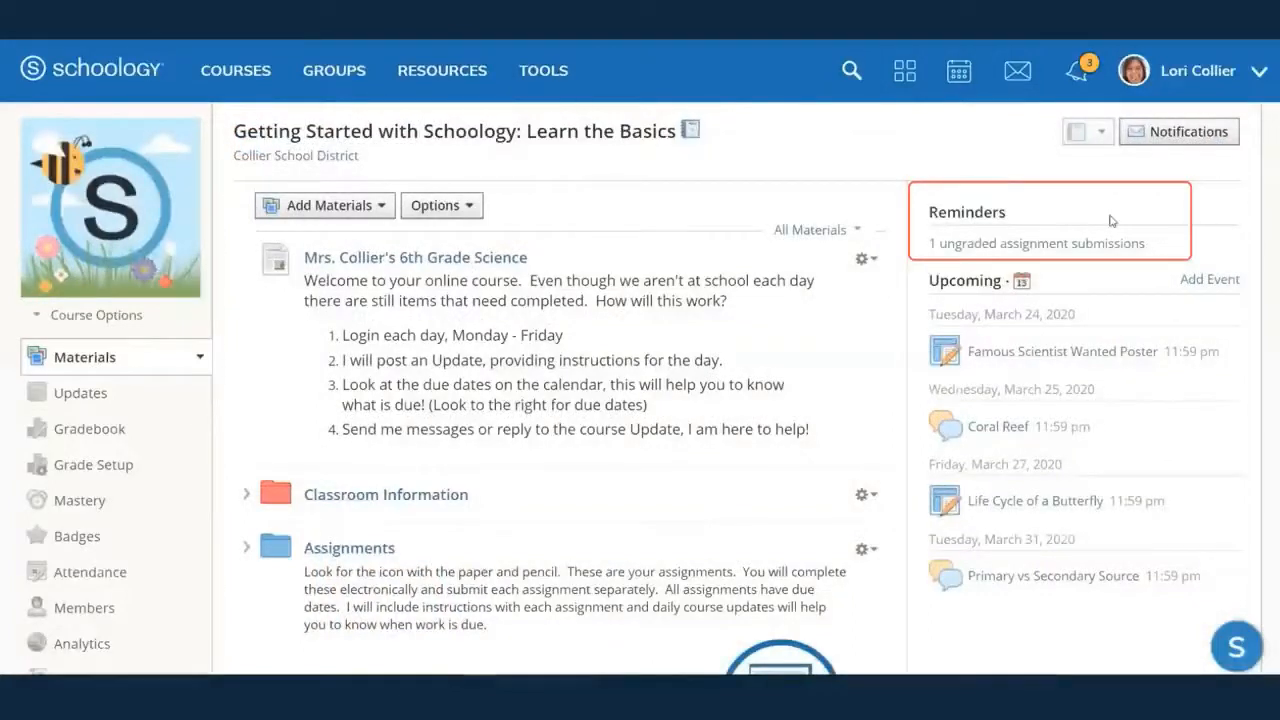
click(1045, 246)
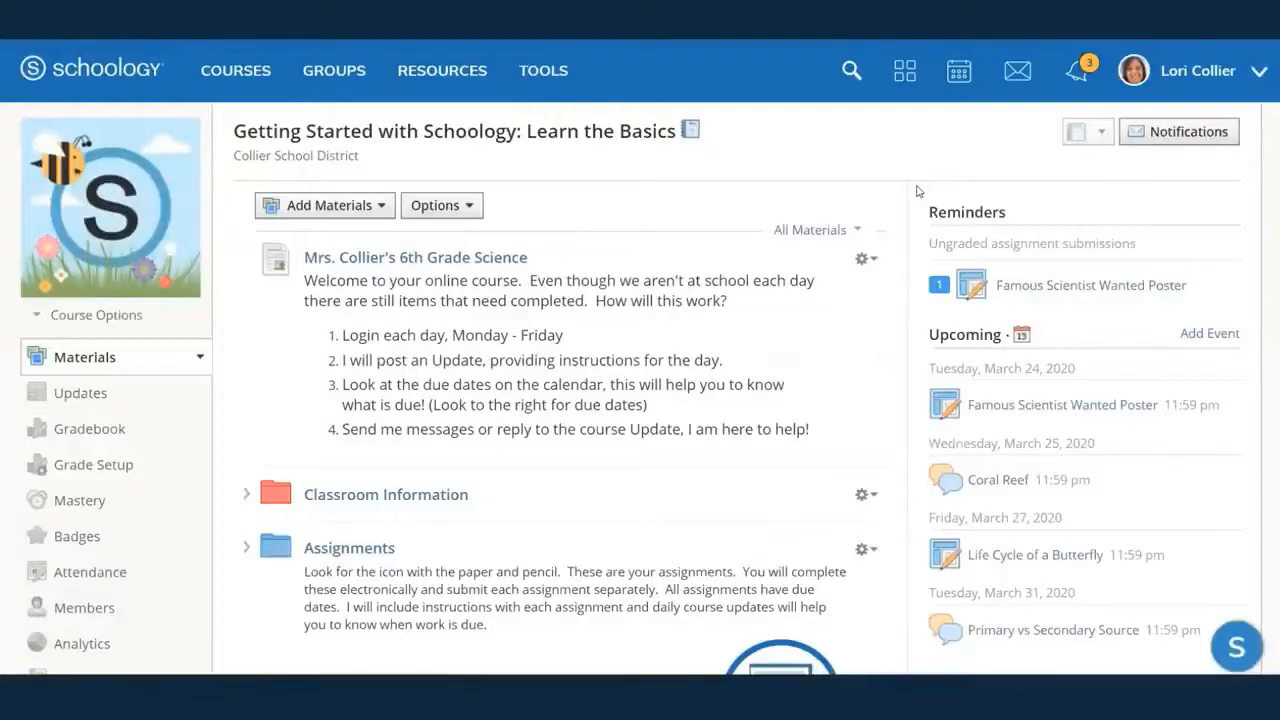
click(1053, 288)
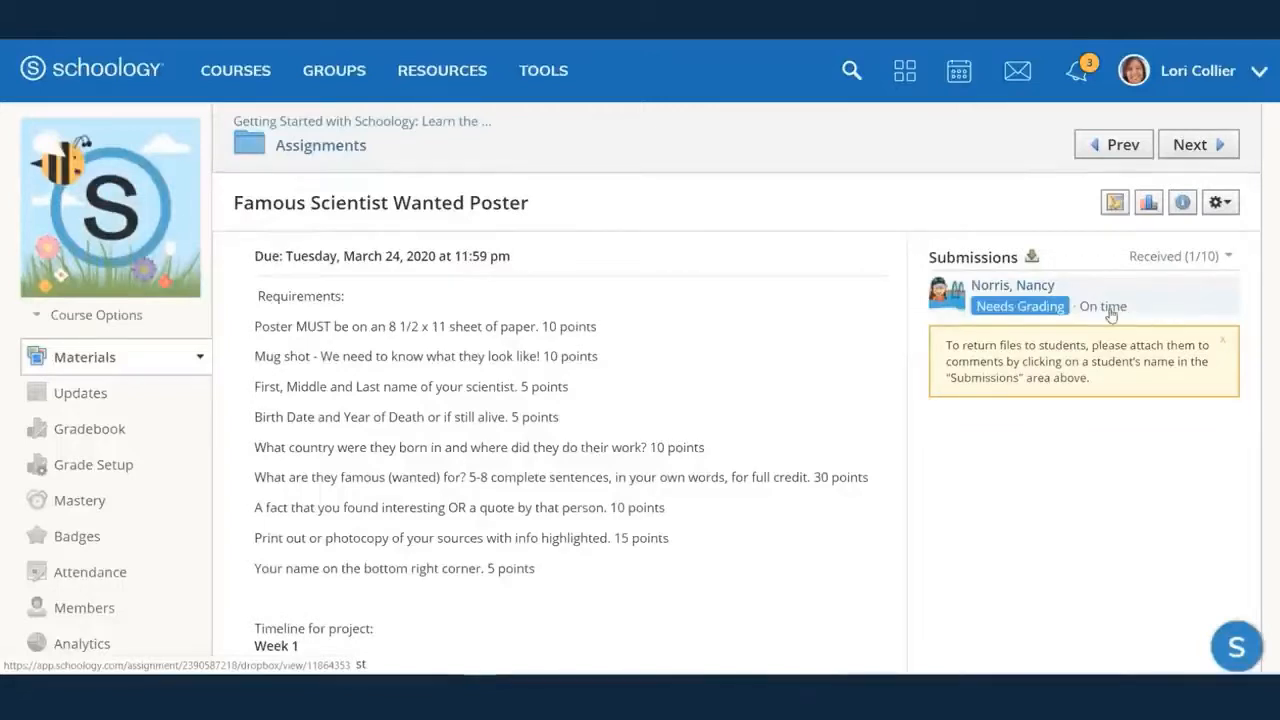
click(1230, 257)
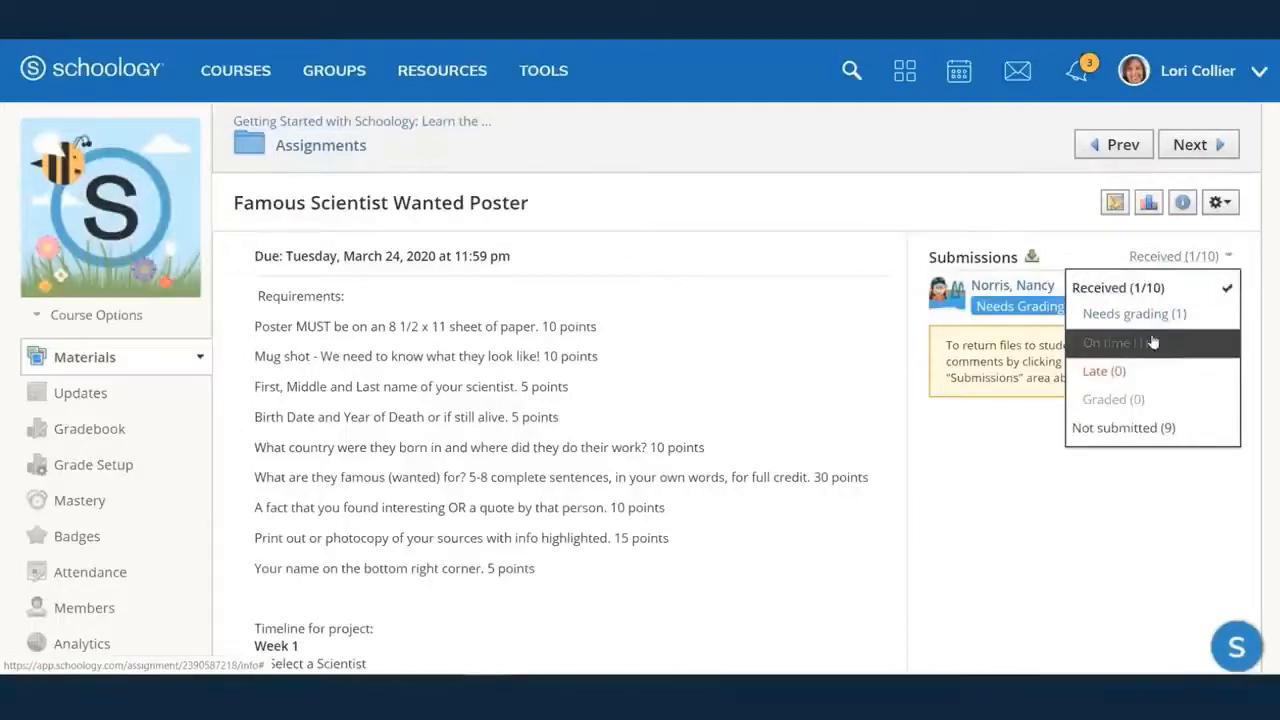
click(1028, 512)
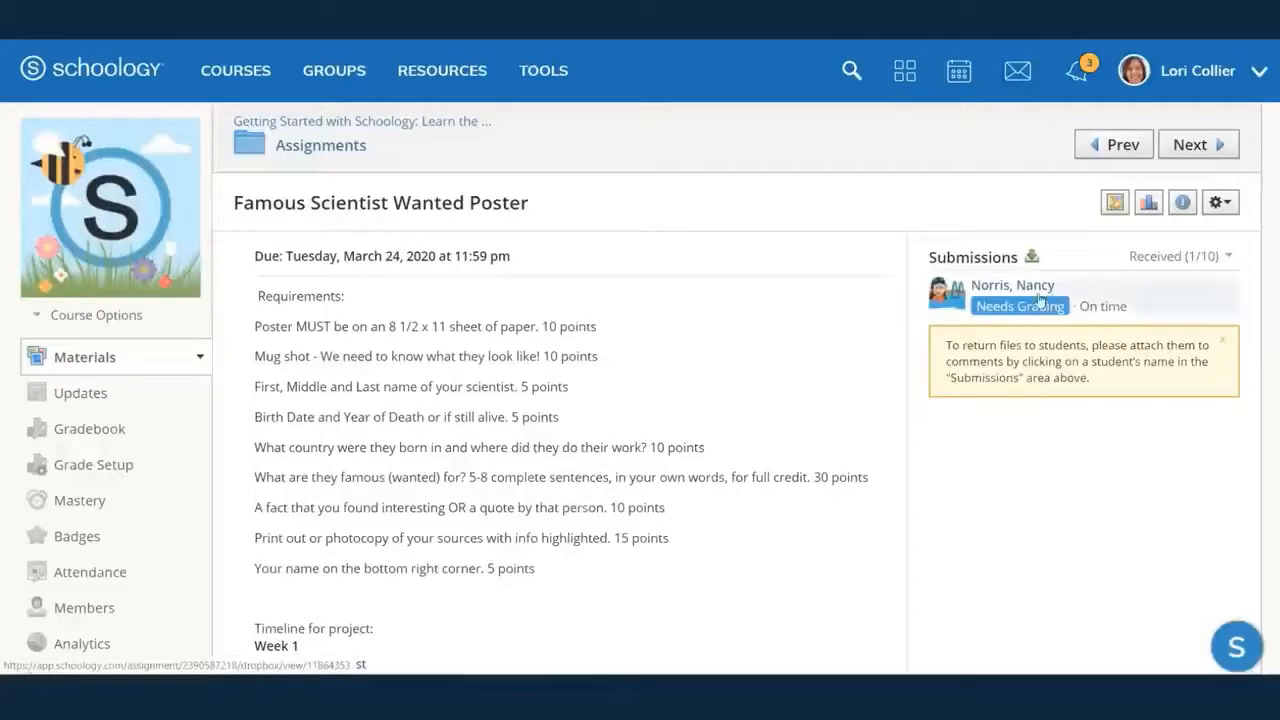
- Grade the student's poster submission 100, add the comment "Grading Comment, great poster, lots of details!" shown to the student, and close the submission
click(1154, 302)
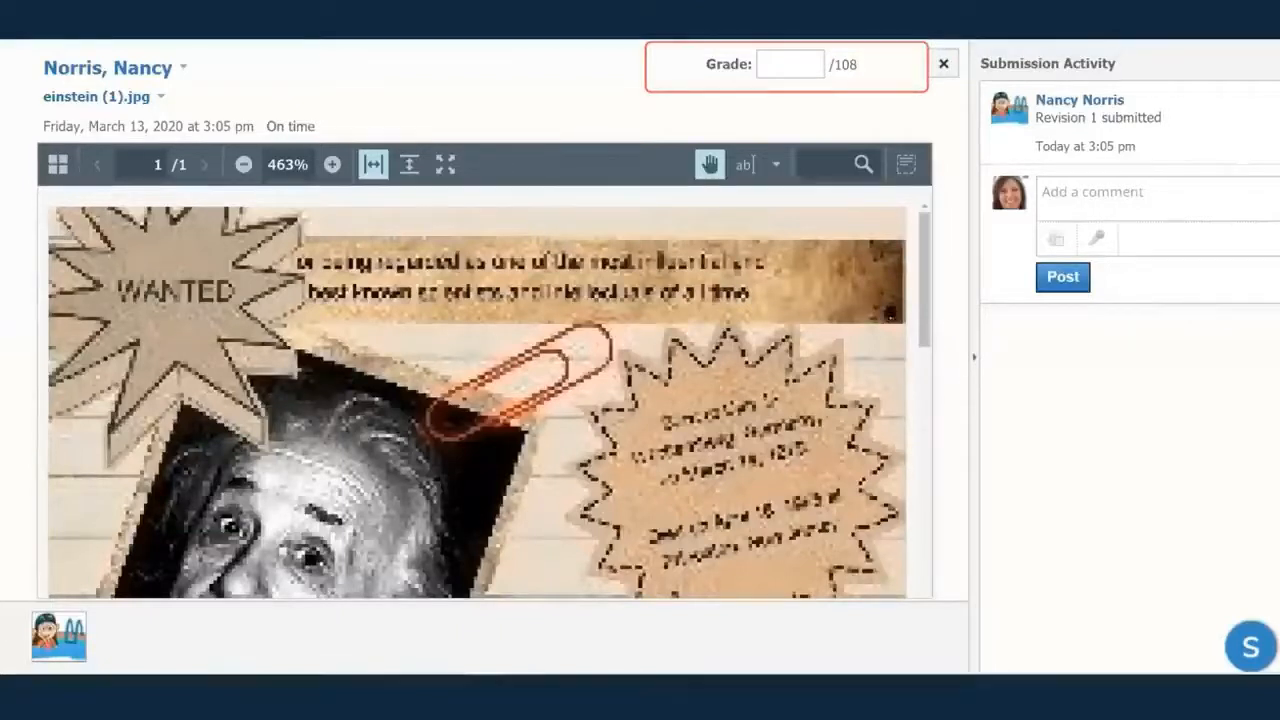
click(788, 93)
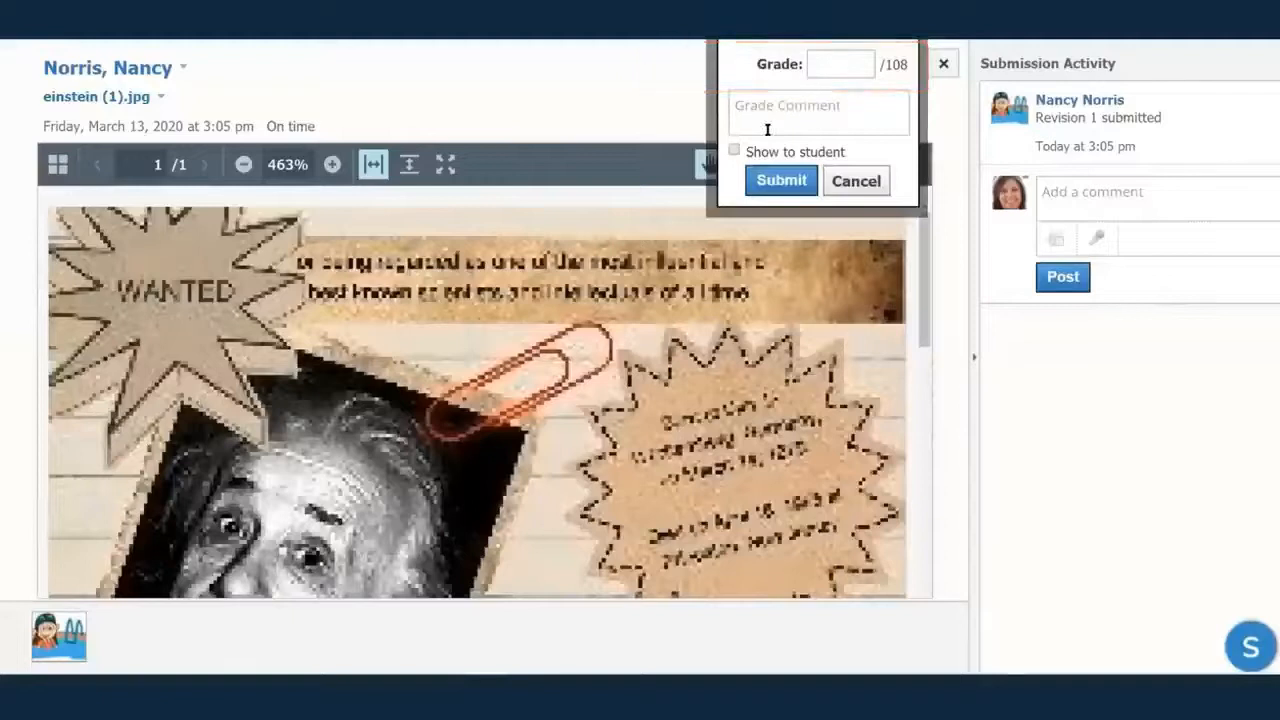
text(100)
click(743, 109)
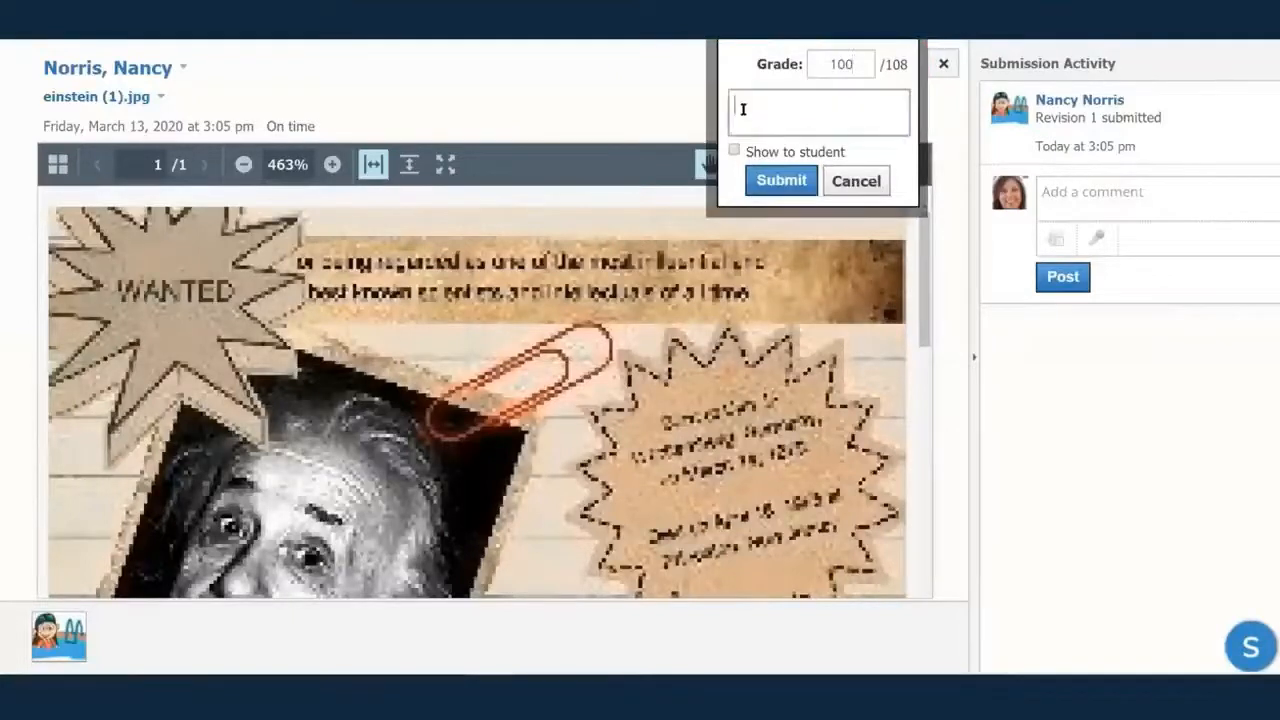
text(Grading Comment, great poster, lots of details!)
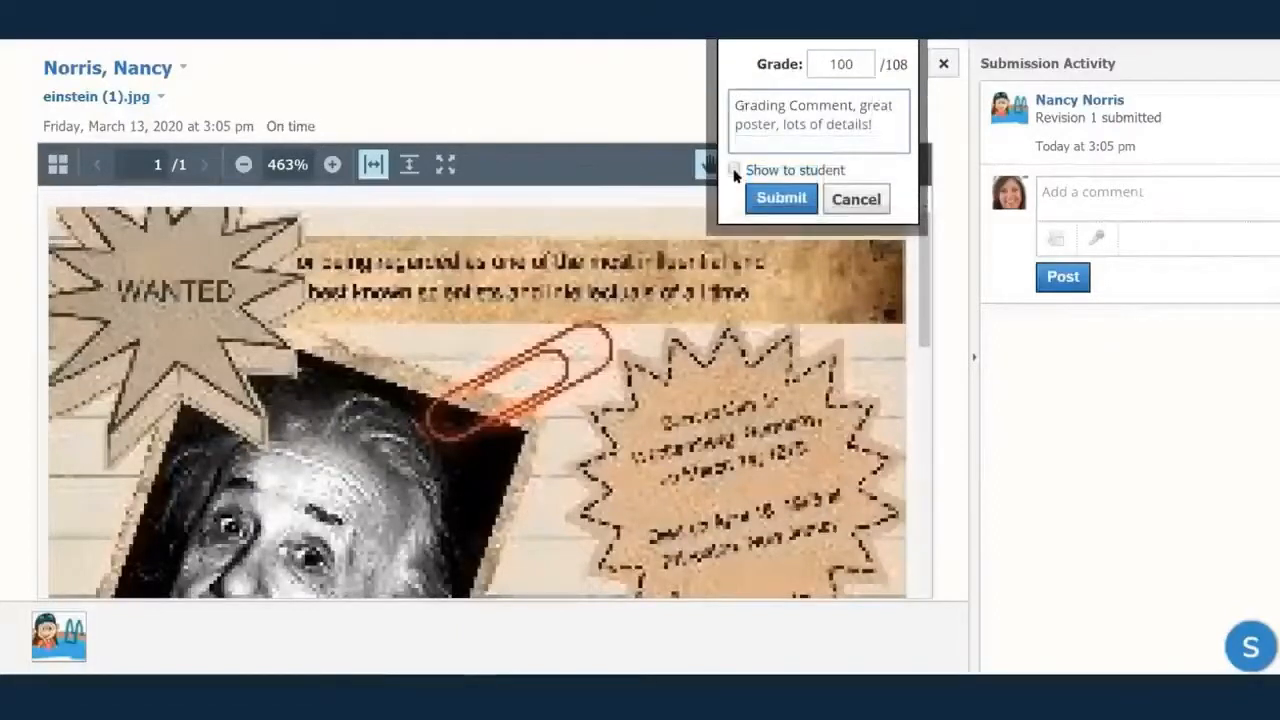
click(735, 172)
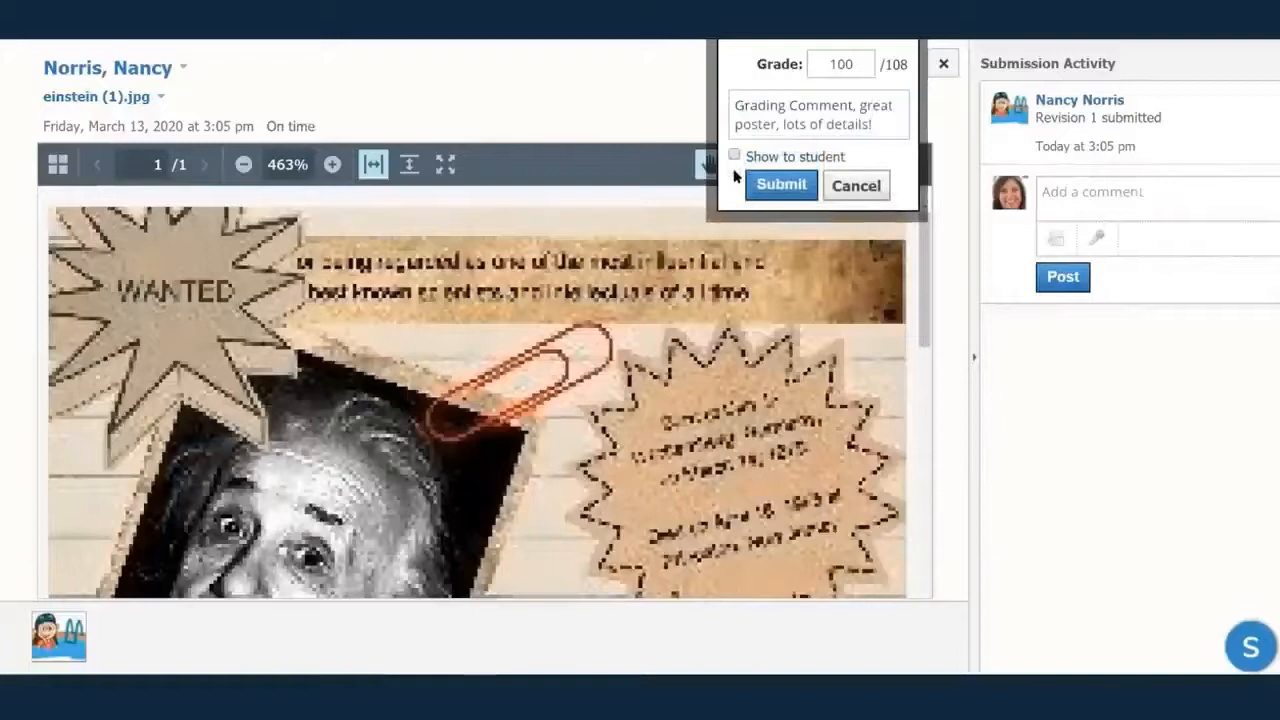
click(735, 157)
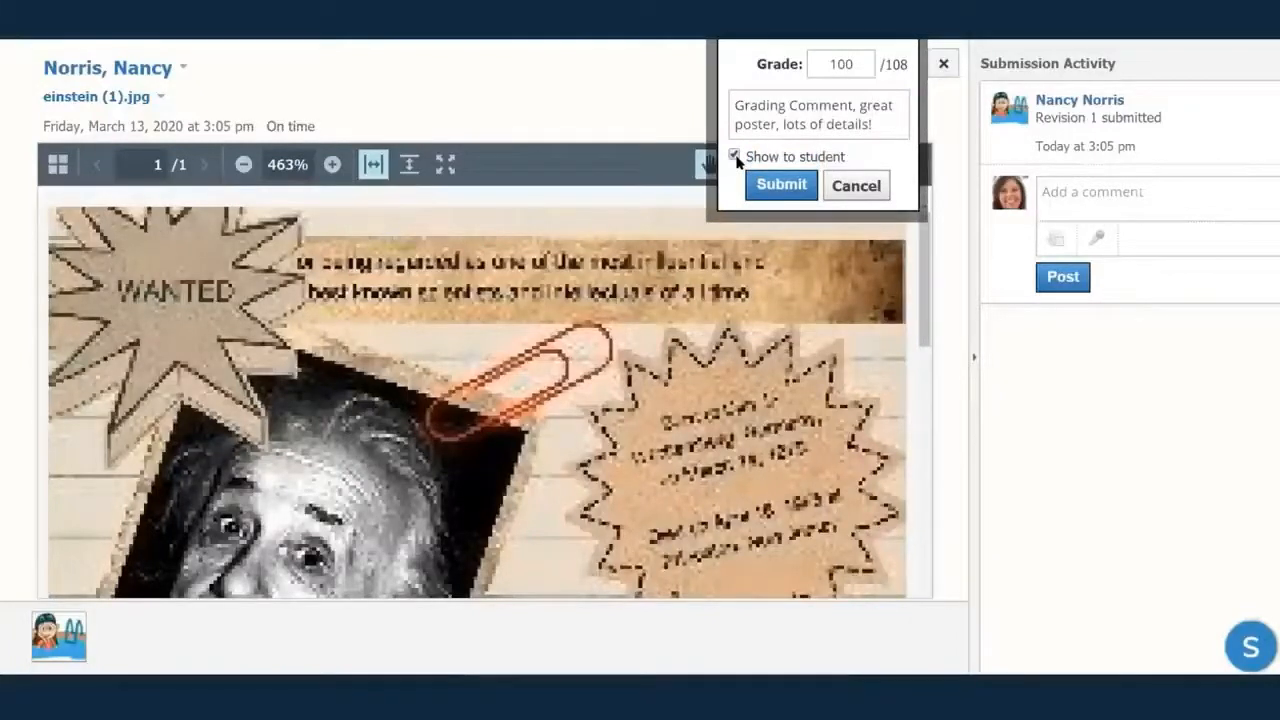
click(790, 187)
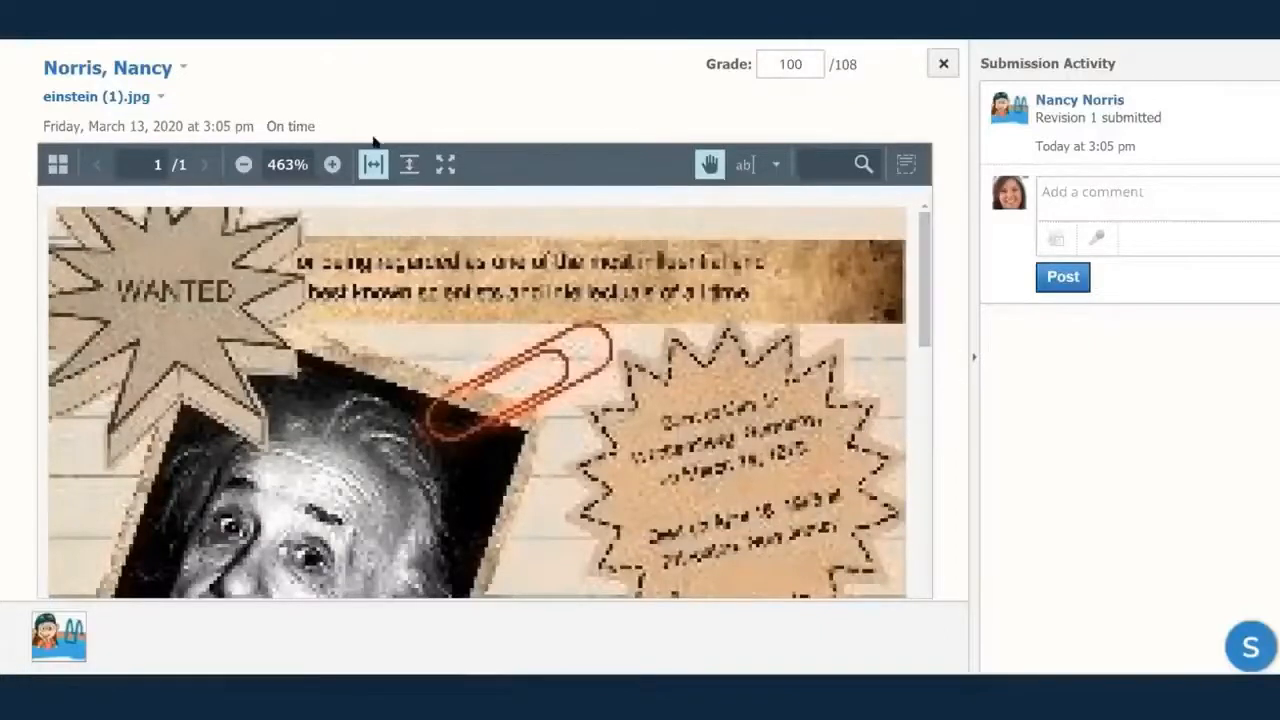
click(182, 70)
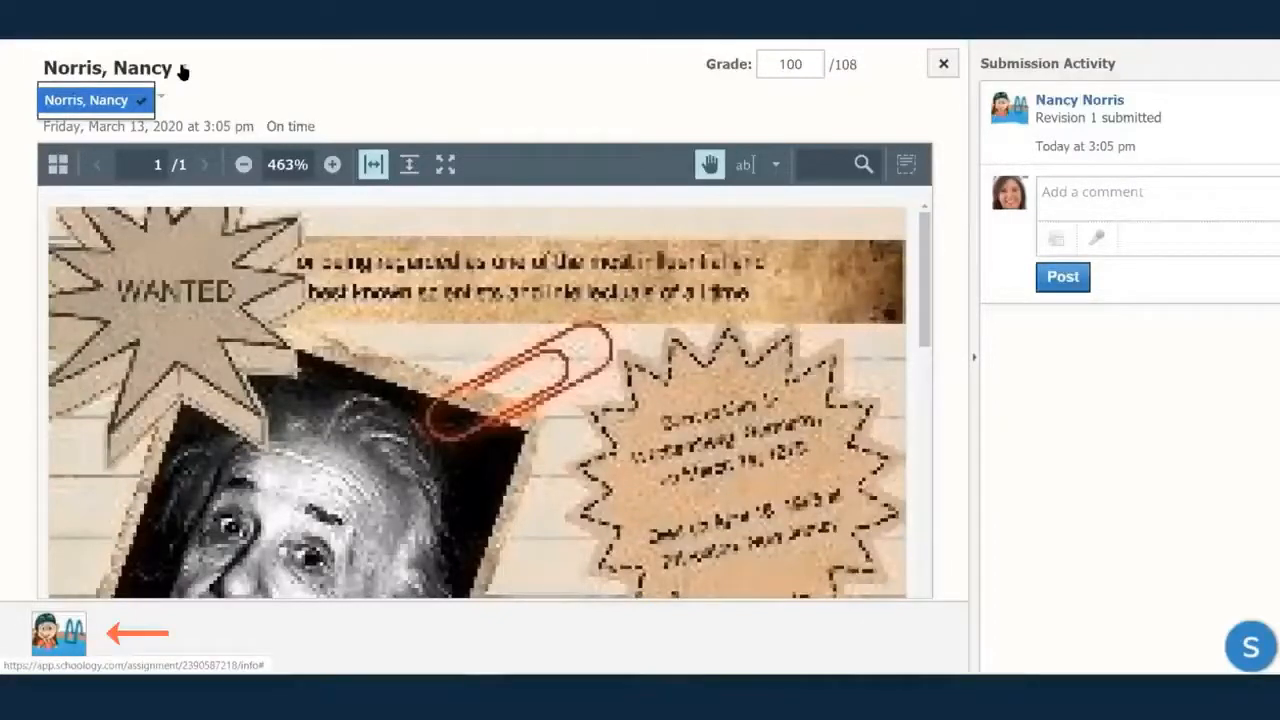
click(945, 72)
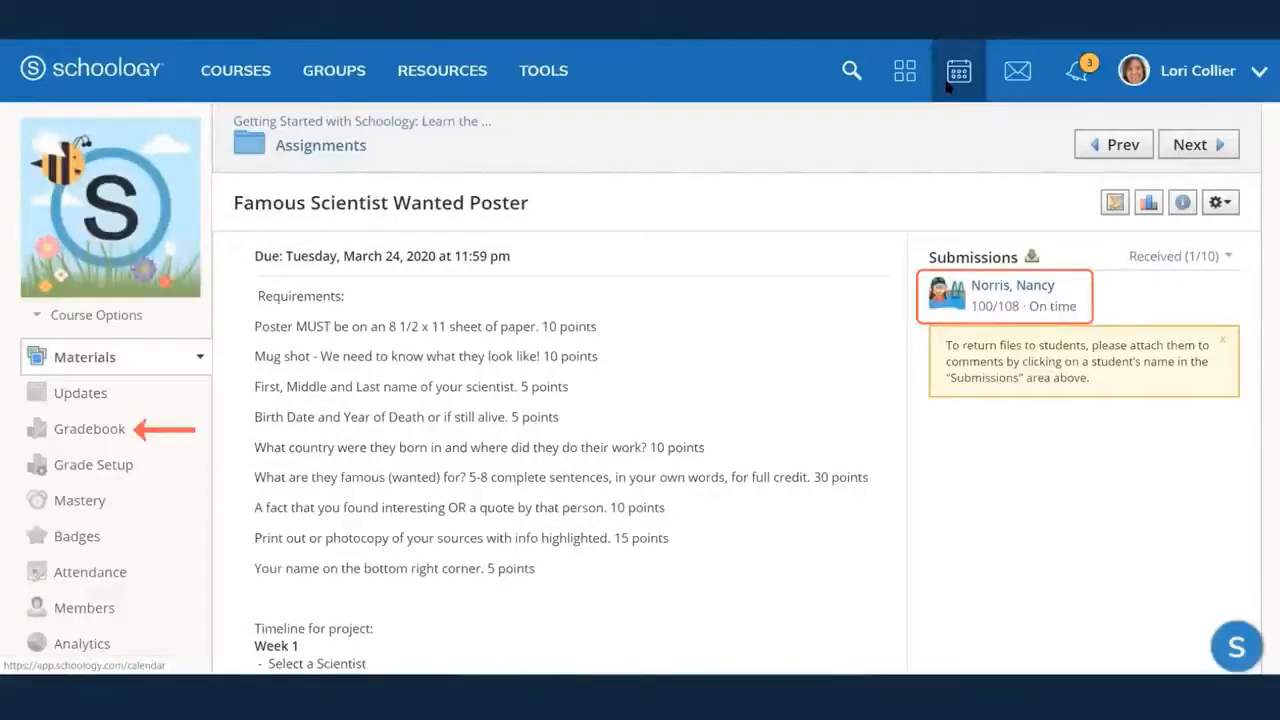
- Check the student's Famous Scientist Wanted Poster and Primary vs Secondary Source grades in the course gradebook, and return to the course materials
click(81, 438)
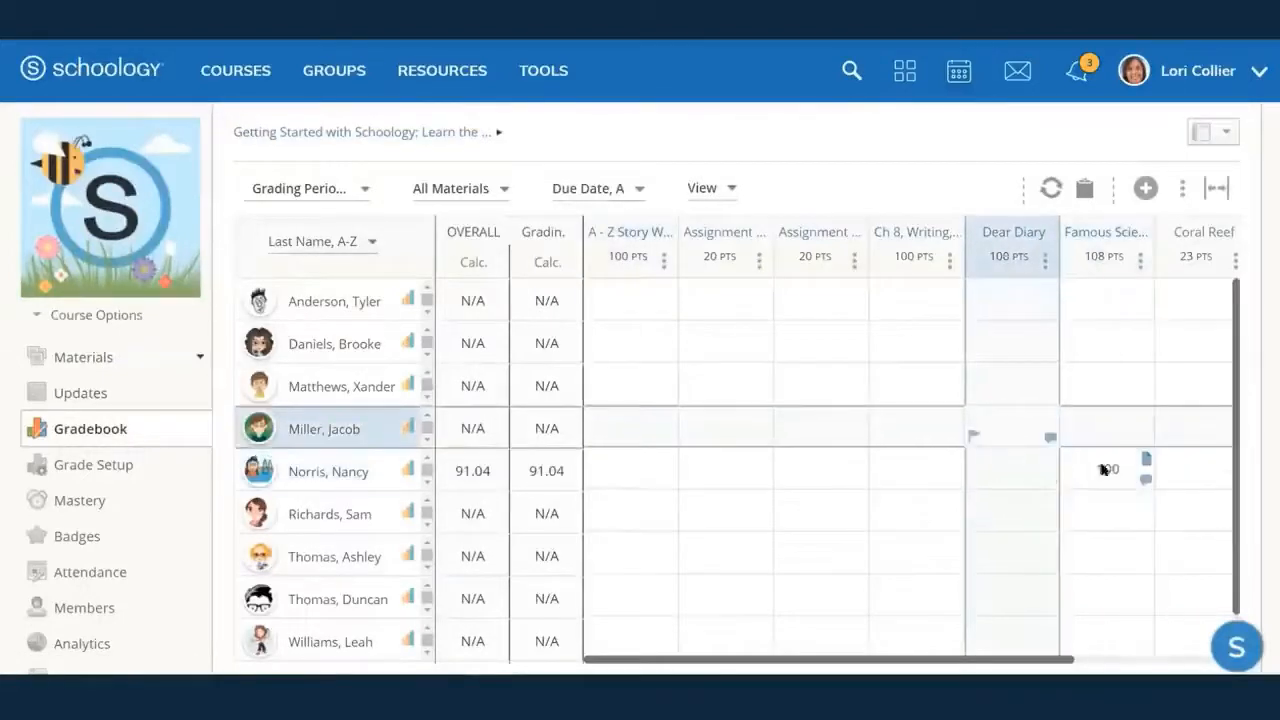
drag(1057, 660, 1215, 660)
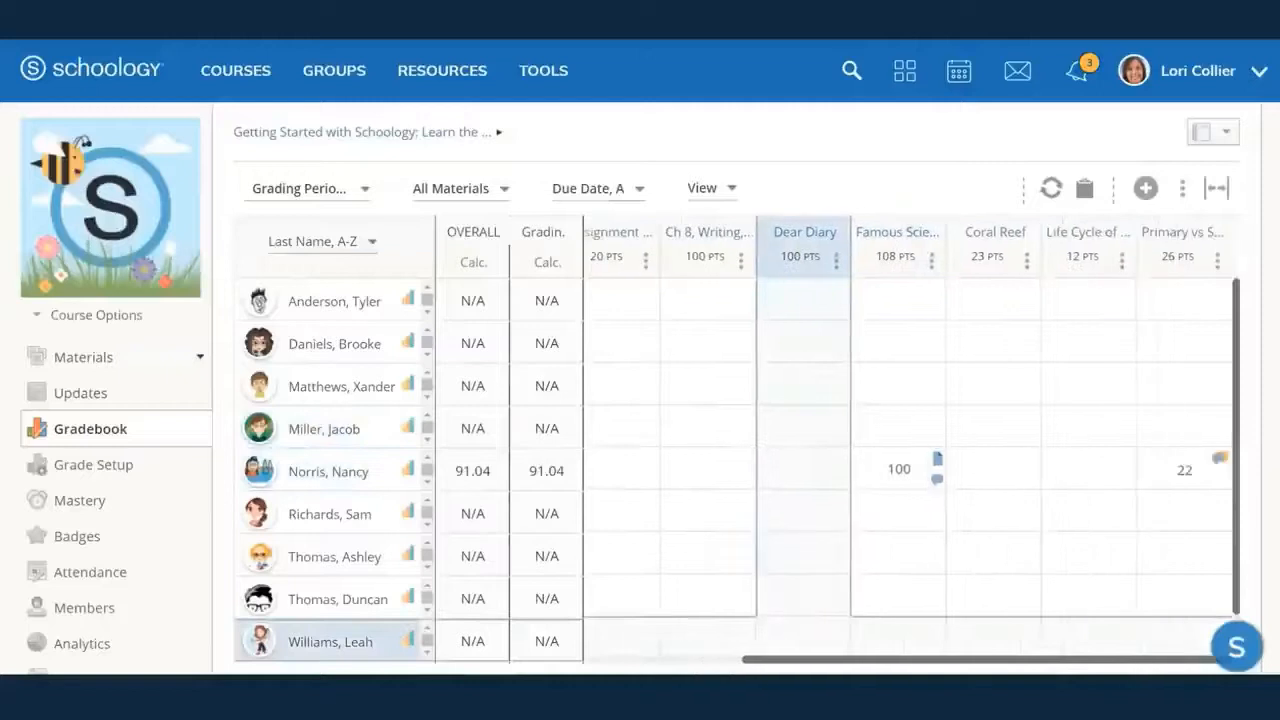
click(1186, 464)
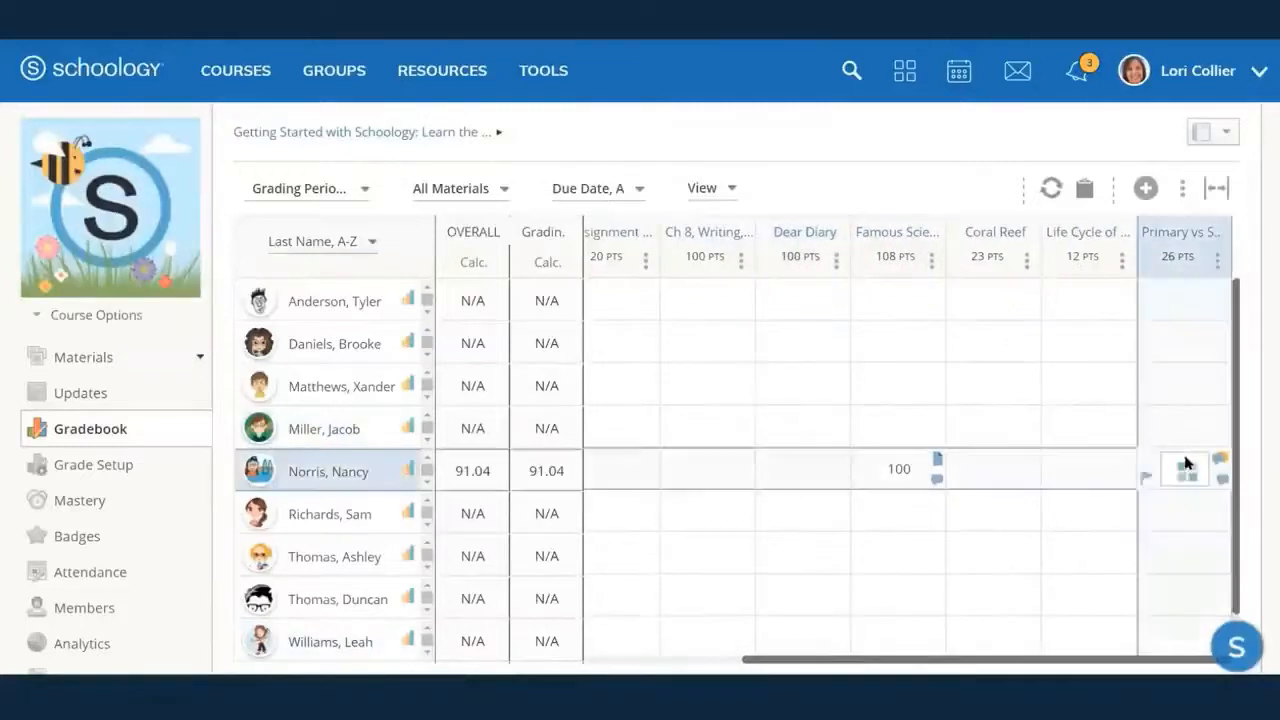
text(22)
click(1214, 615)
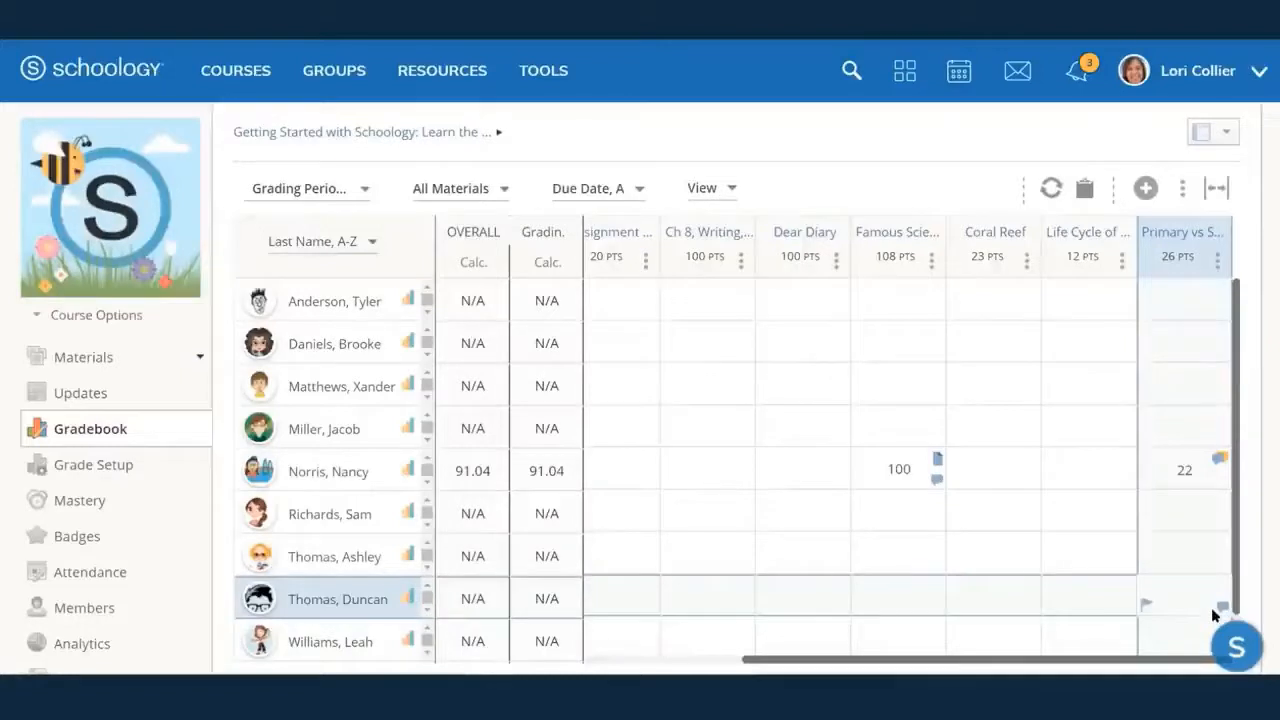
click(85, 358)
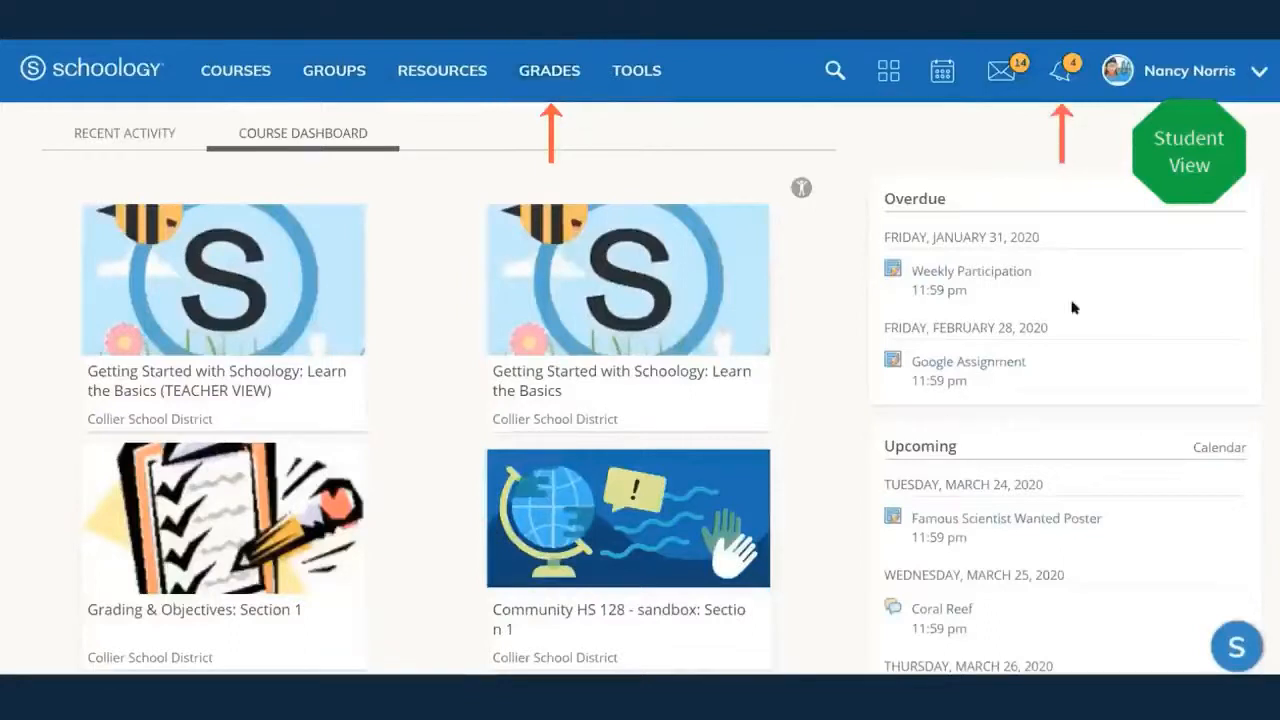
- In the student's account, open the Famous Scientist Wanted Poster assignment from the new-grade notification and check its grade
click(1060, 80)
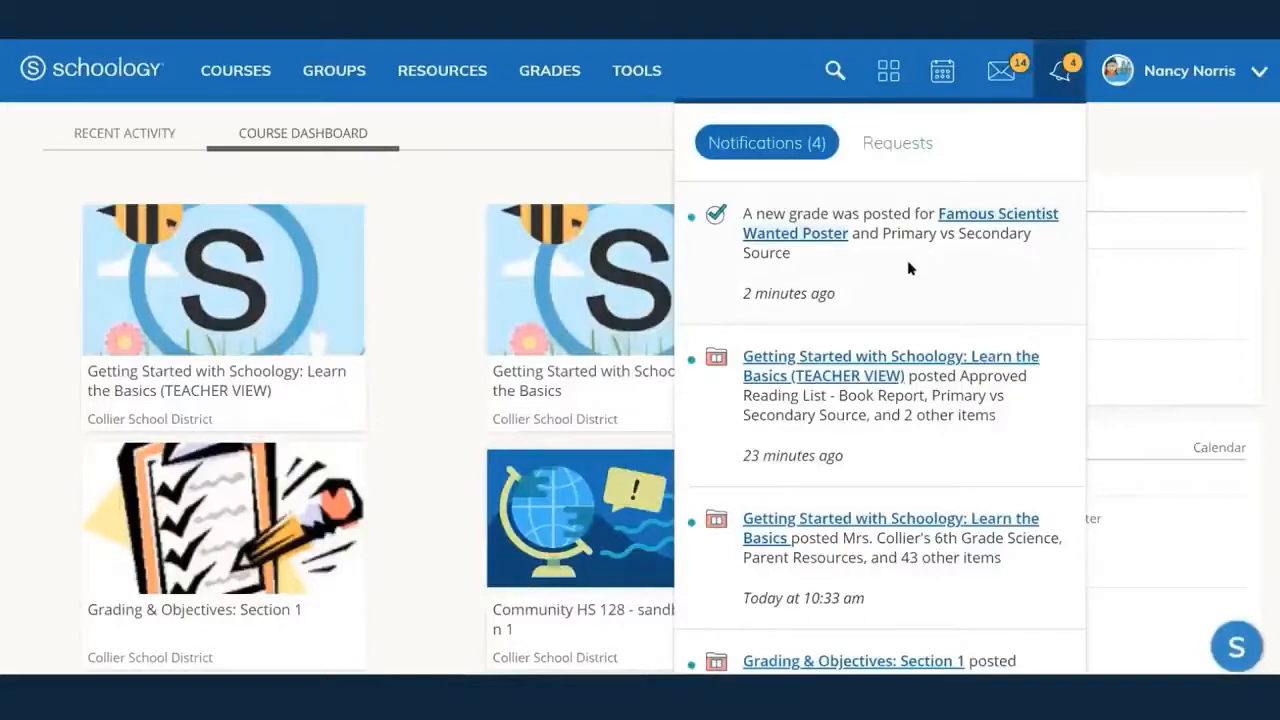
click(1006, 218)
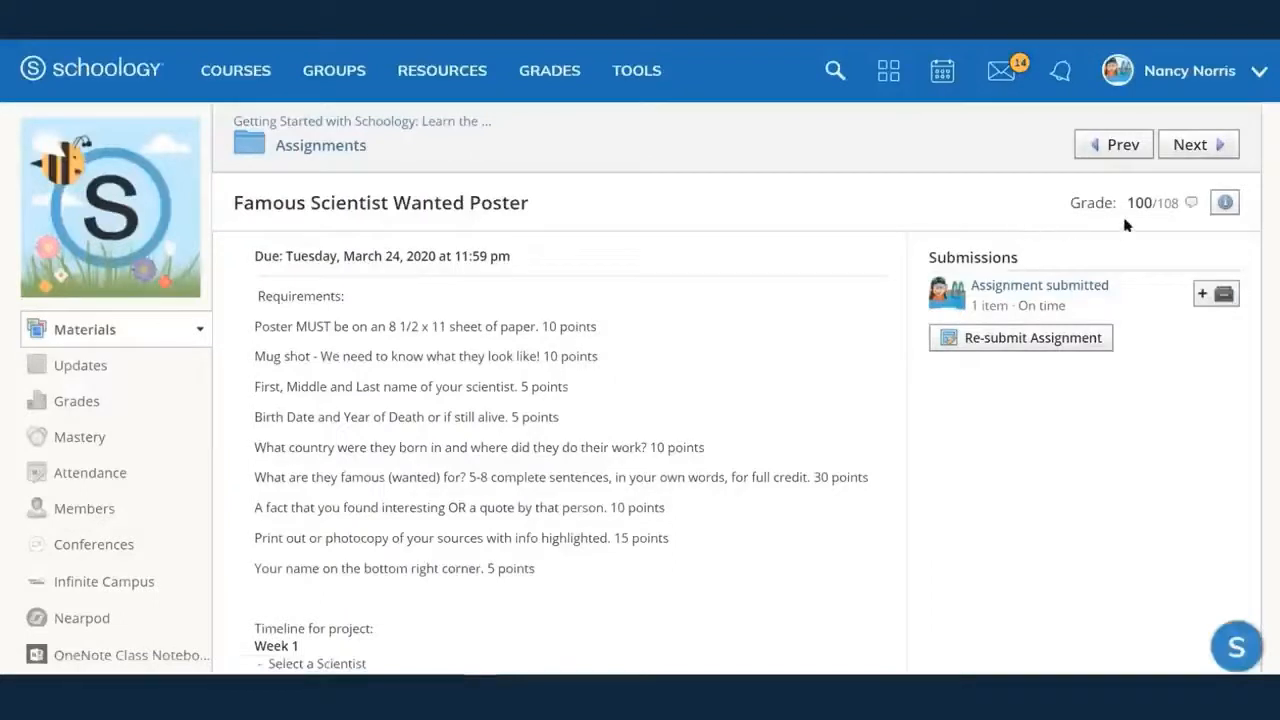
drag(1131, 203, 1180, 208)
mouse_move(1194, 207)
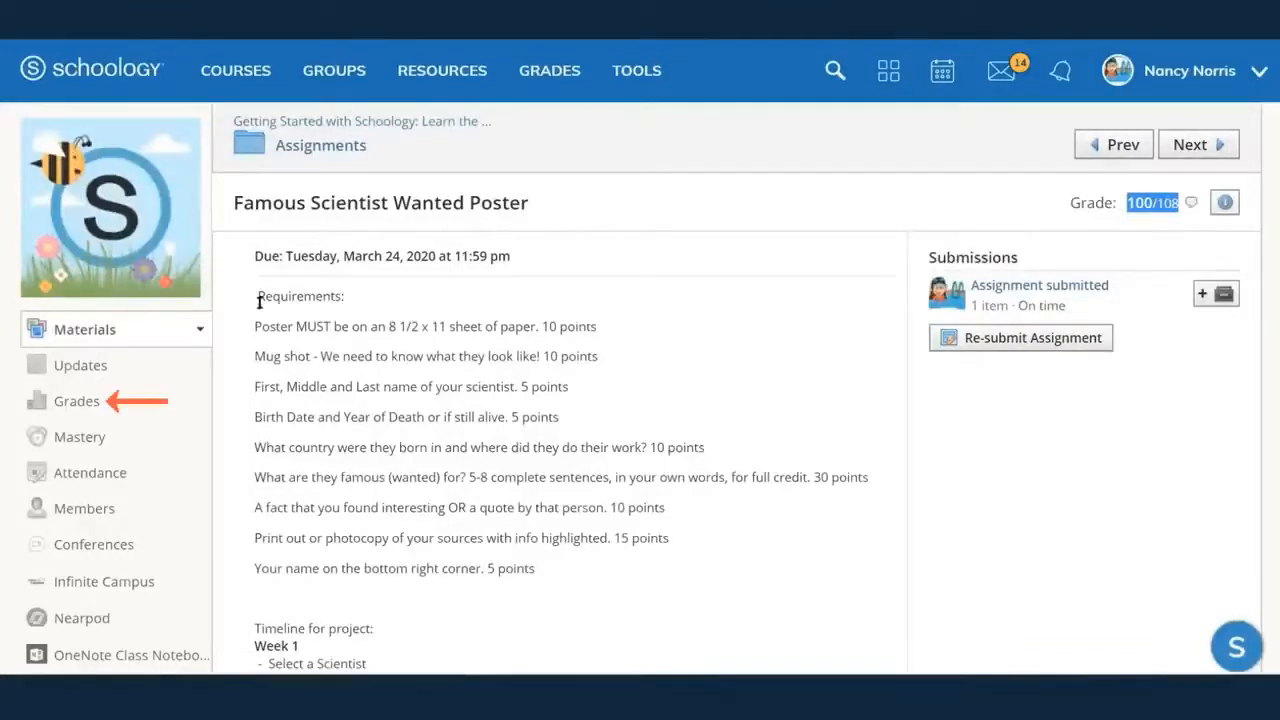
- Review the student's course grades, including the score and teacher's comment for Famous Scientist Wanted Poster
click(85, 400)
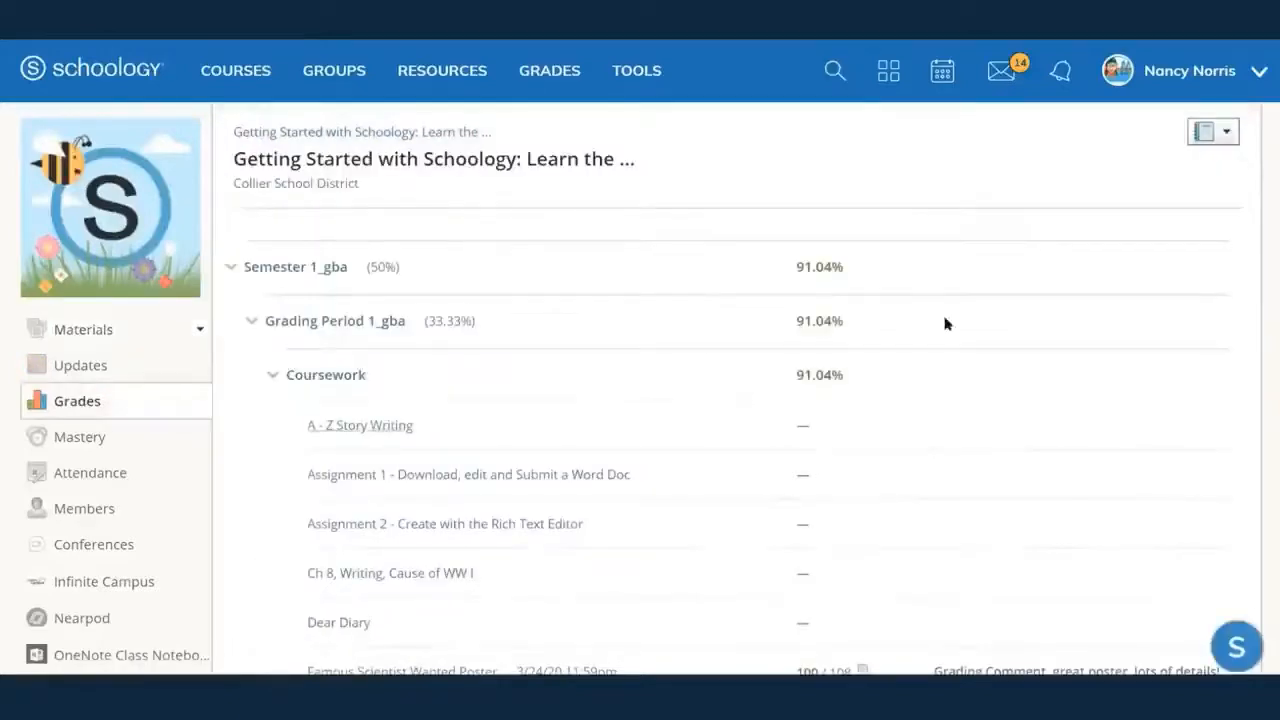
scroll(1095, 287, down, 3)
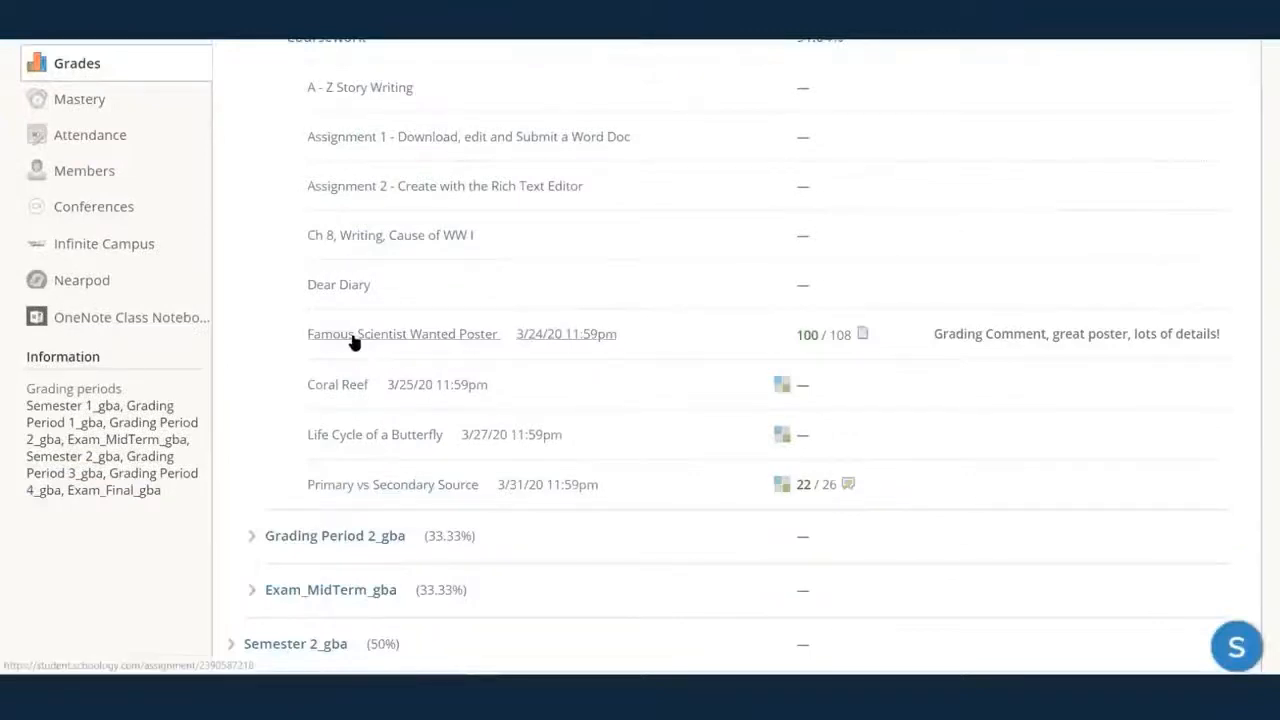
drag(797, 334, 853, 334)
drag(1054, 334, 1225, 361)
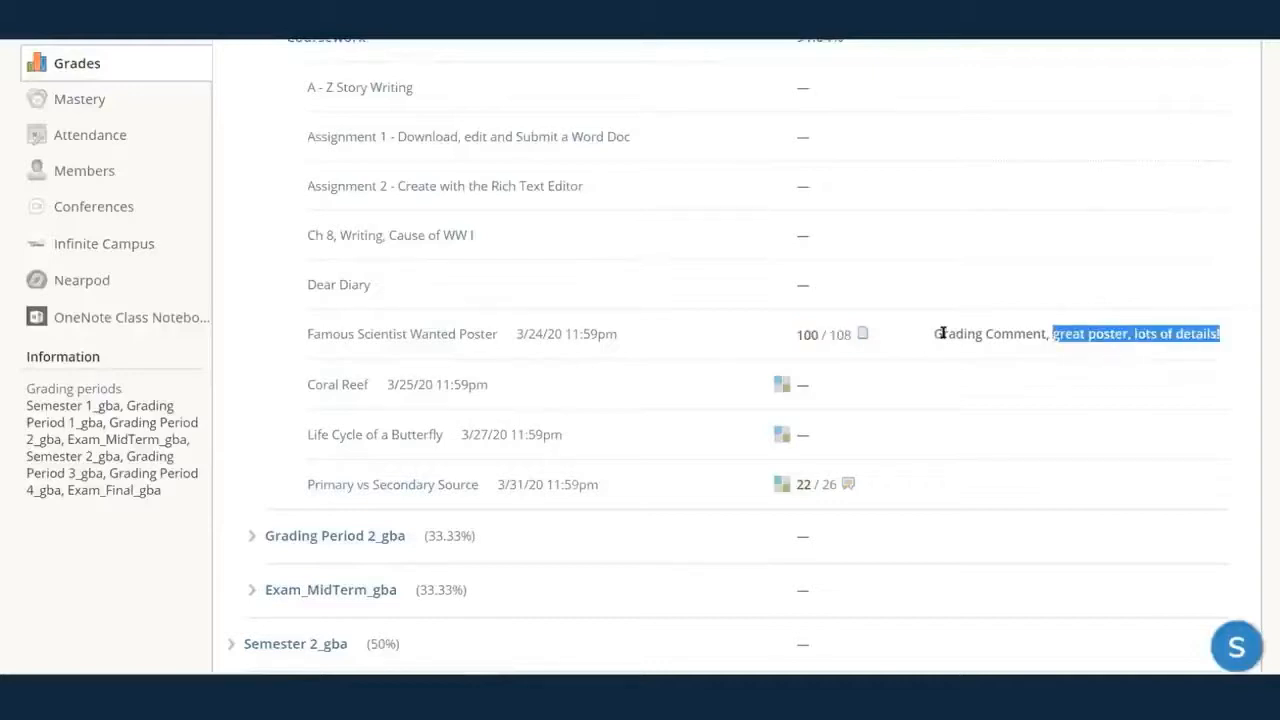
drag(934, 333, 1046, 334)
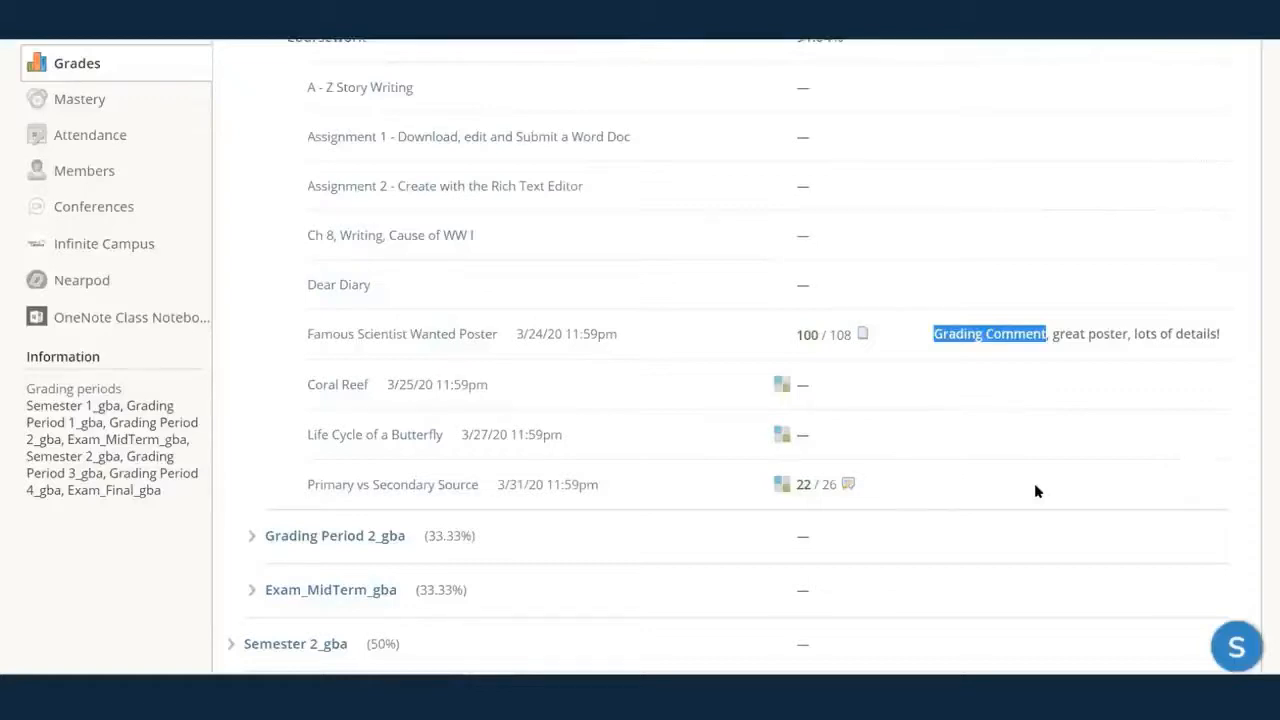
scroll(853, 541, up, 4)
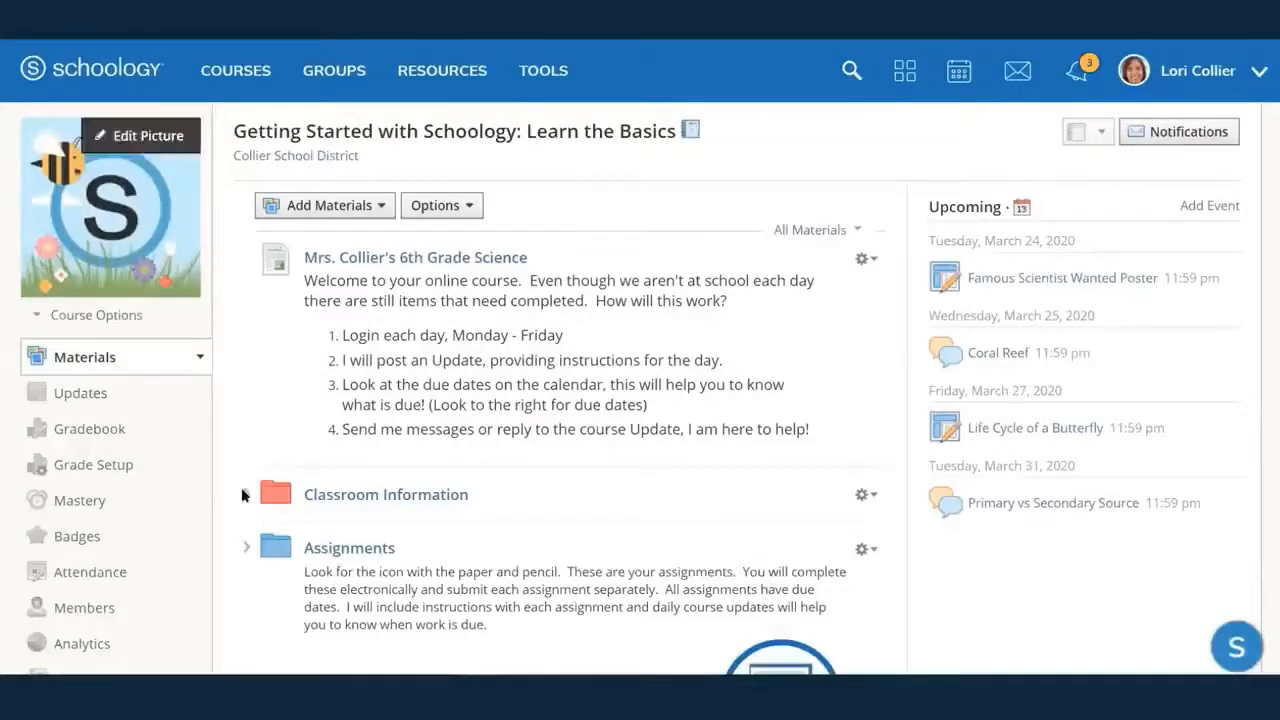
- From the teacher's course members list, examine one student's messaging option and the course-wide message form's recipient choices, and return to the course materials
click(88, 612)
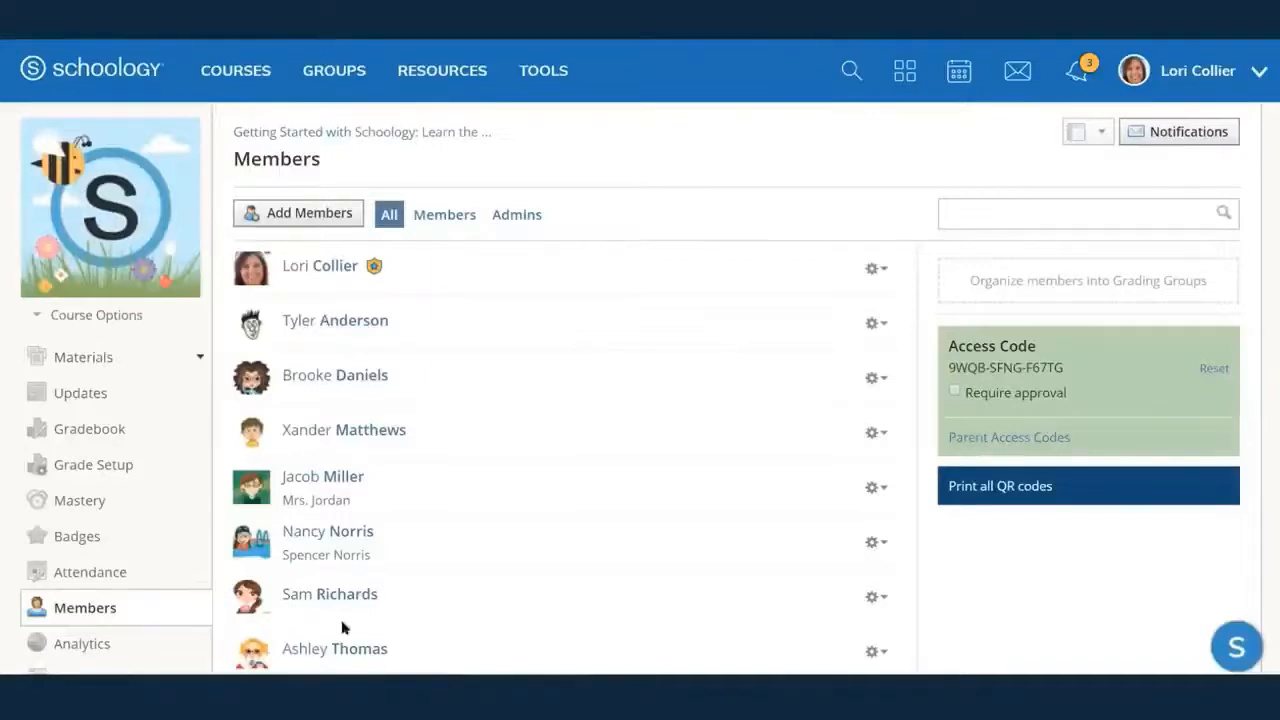
click(876, 325)
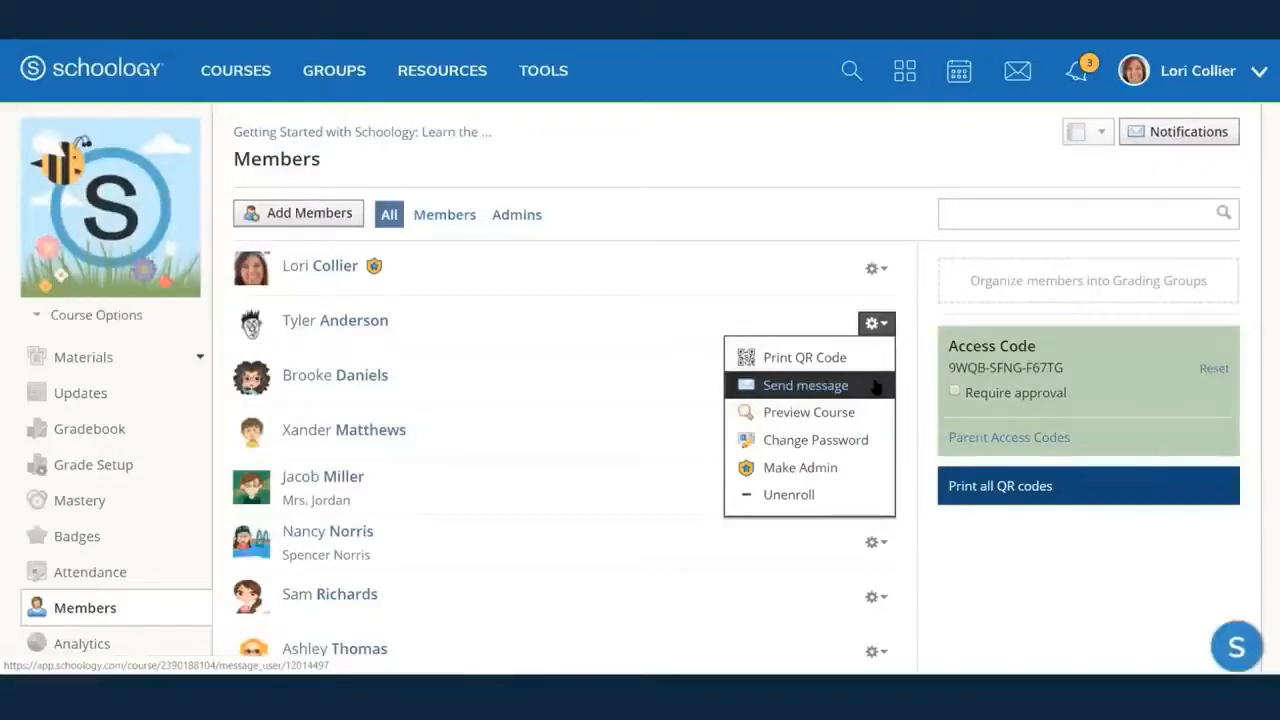
click(112, 315)
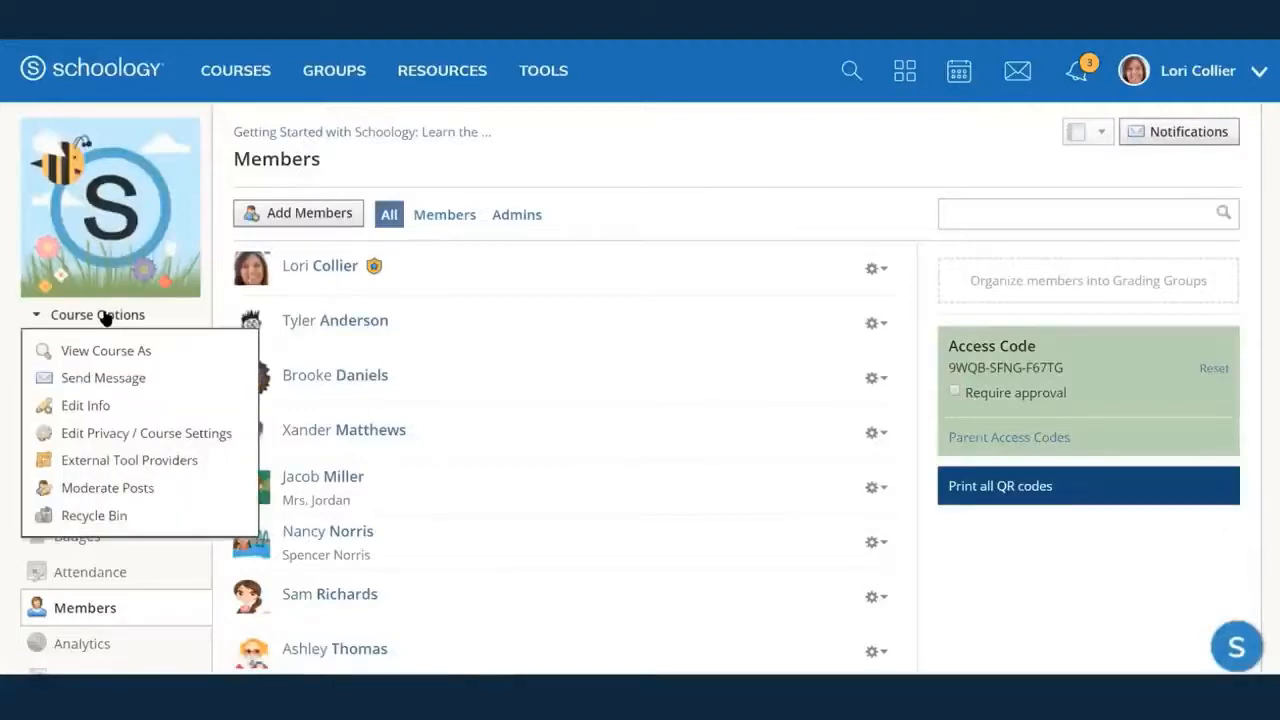
click(110, 380)
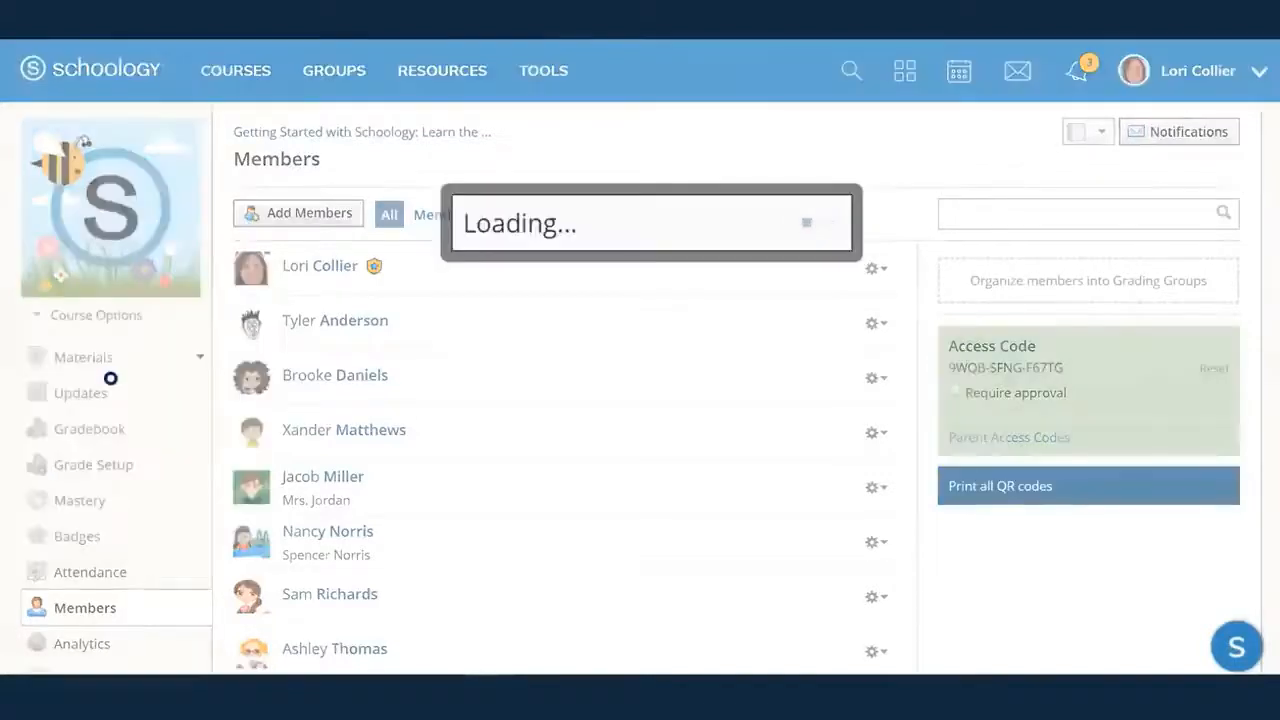
click(540, 181)
click(540, 181)
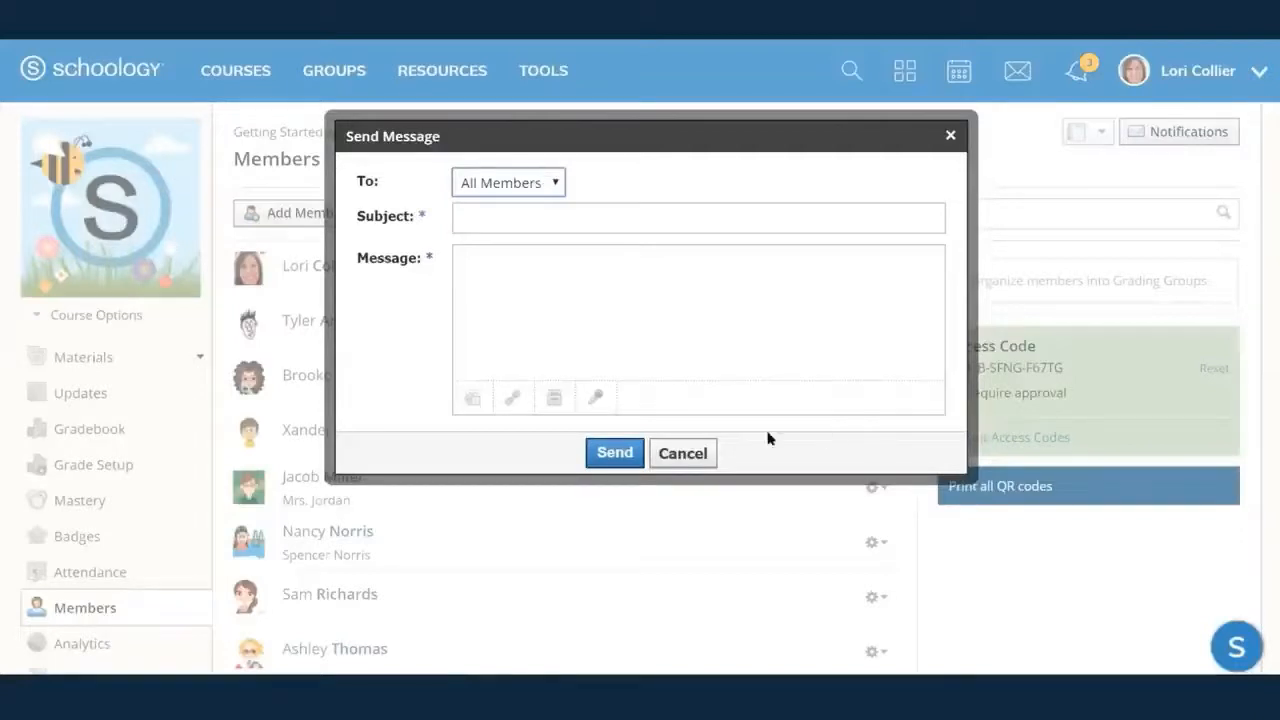
click(692, 455)
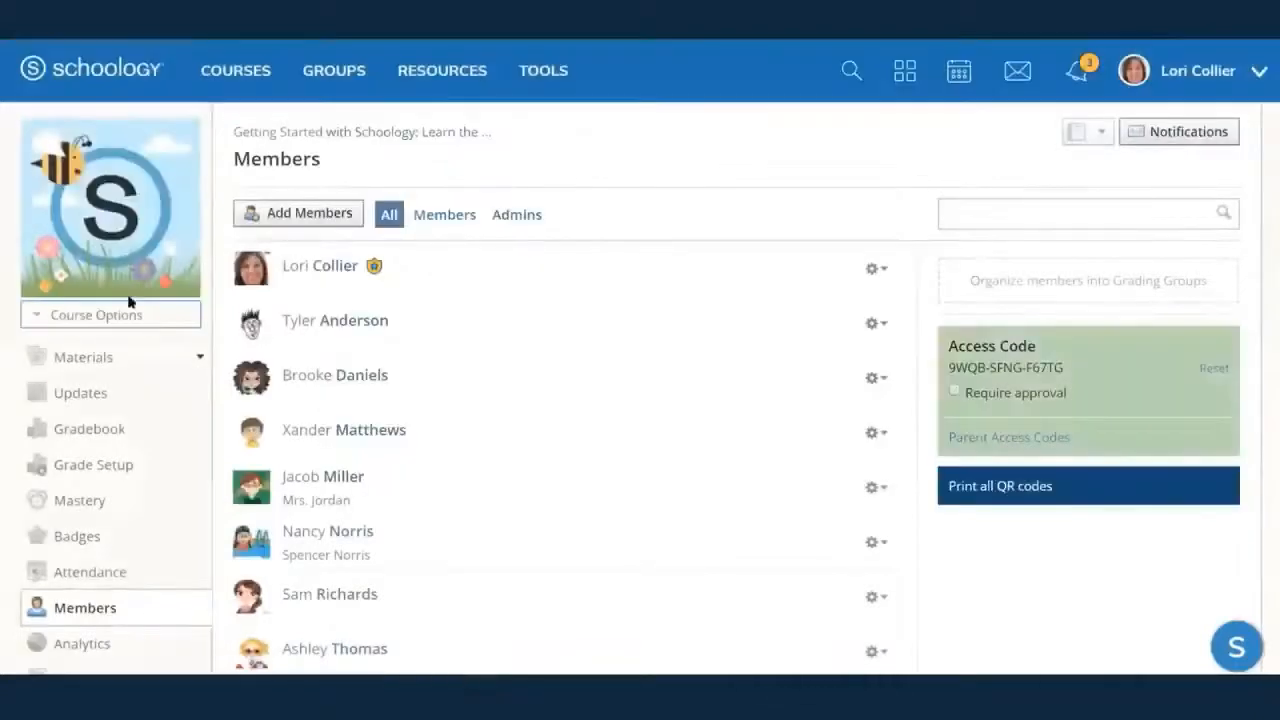
click(75, 360)
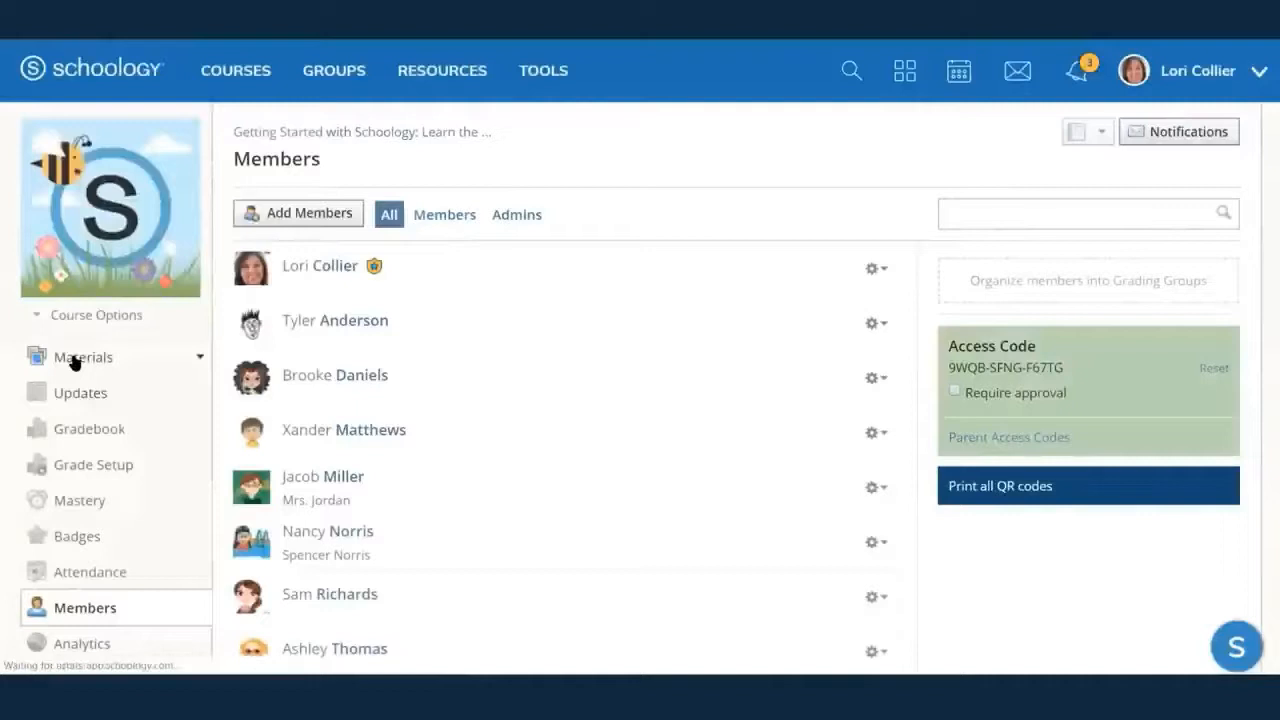